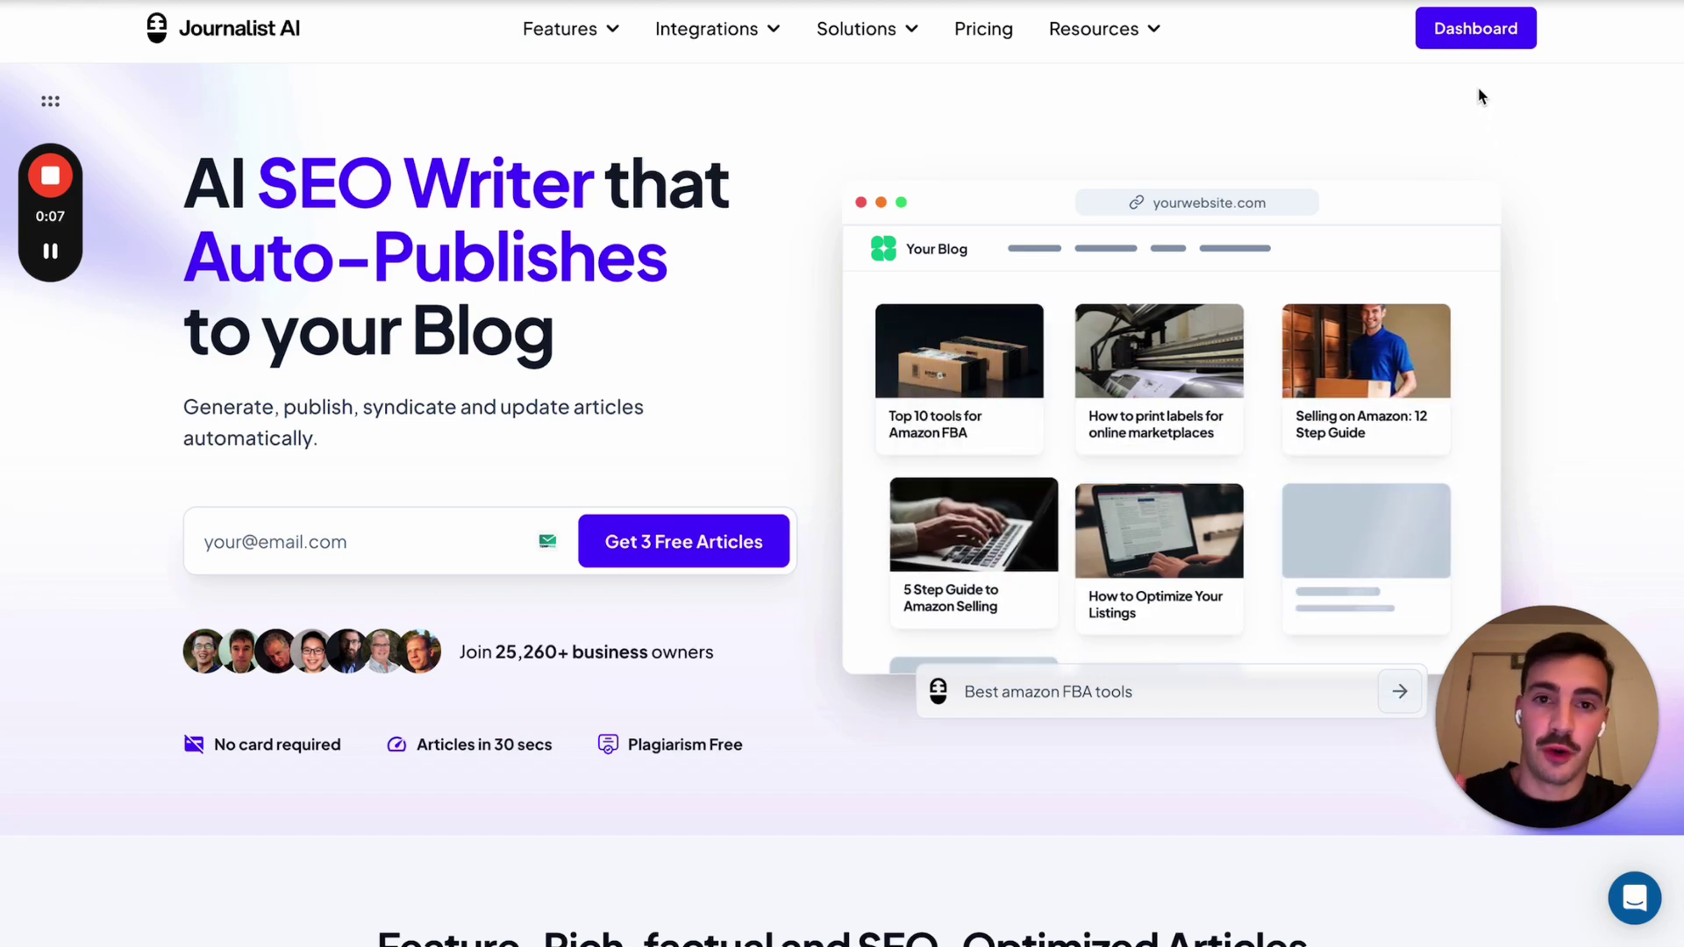
Step: Go from the landing page to Blog Automation > Site Optimizers
click(1476, 35)
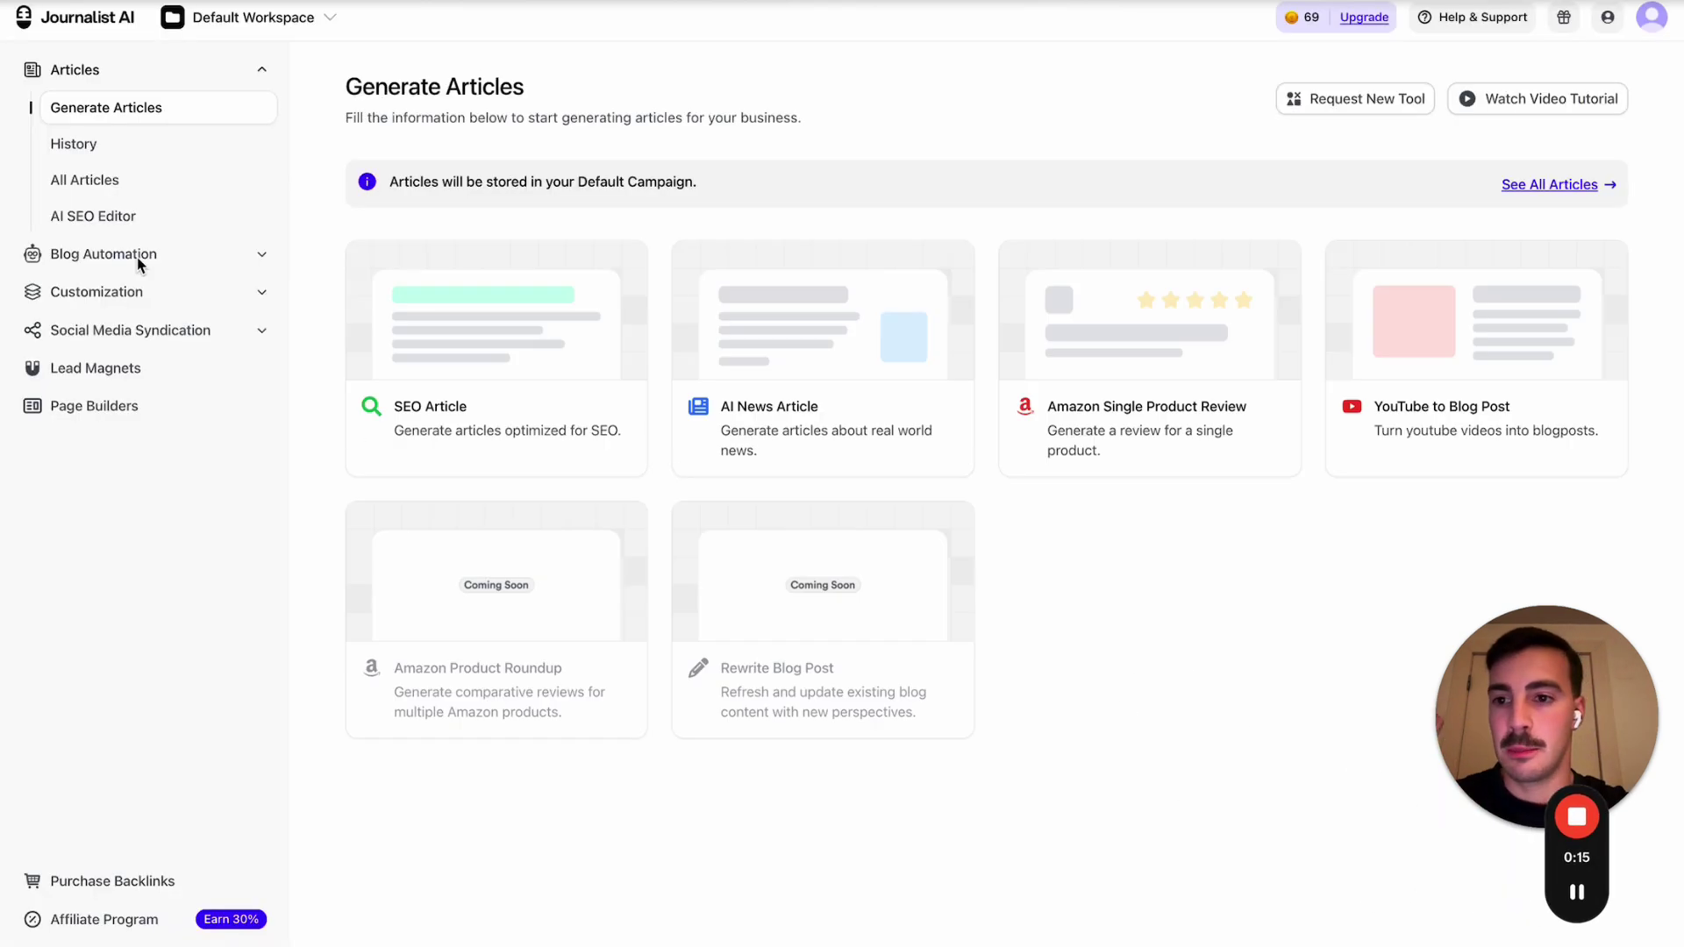
click(138, 256)
click(128, 182)
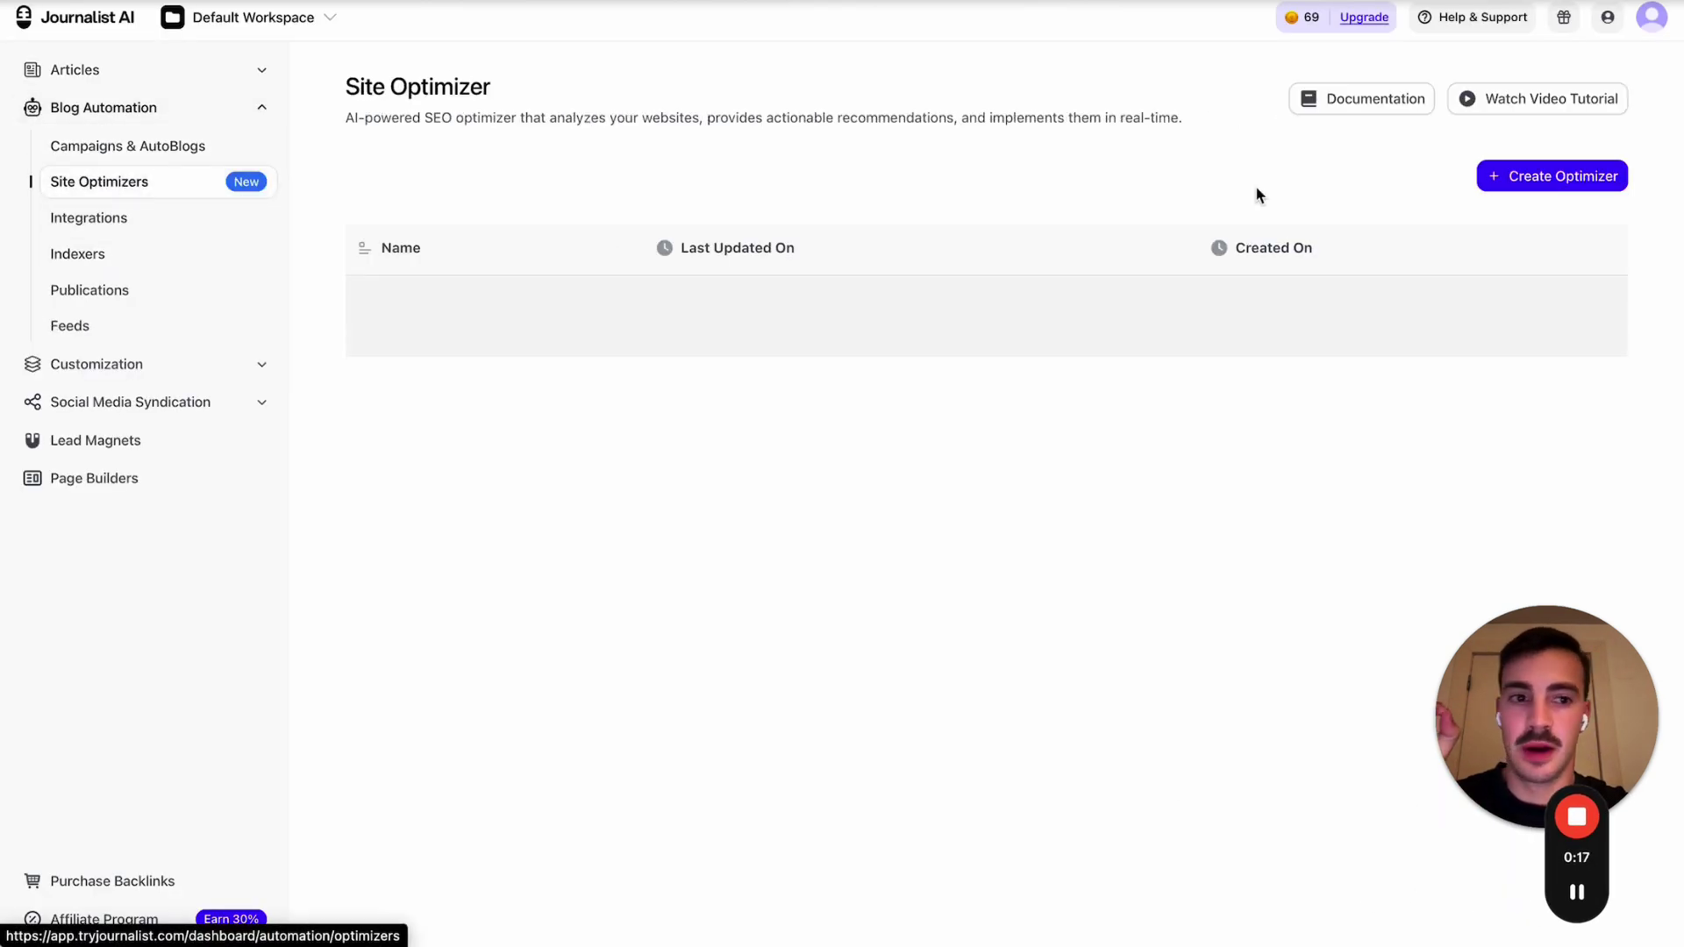
Step: Create optimizer 'My brand' for tryjournalist.com with Max Pages set to 30
click(1526, 184)
click(815, 316)
text(My )
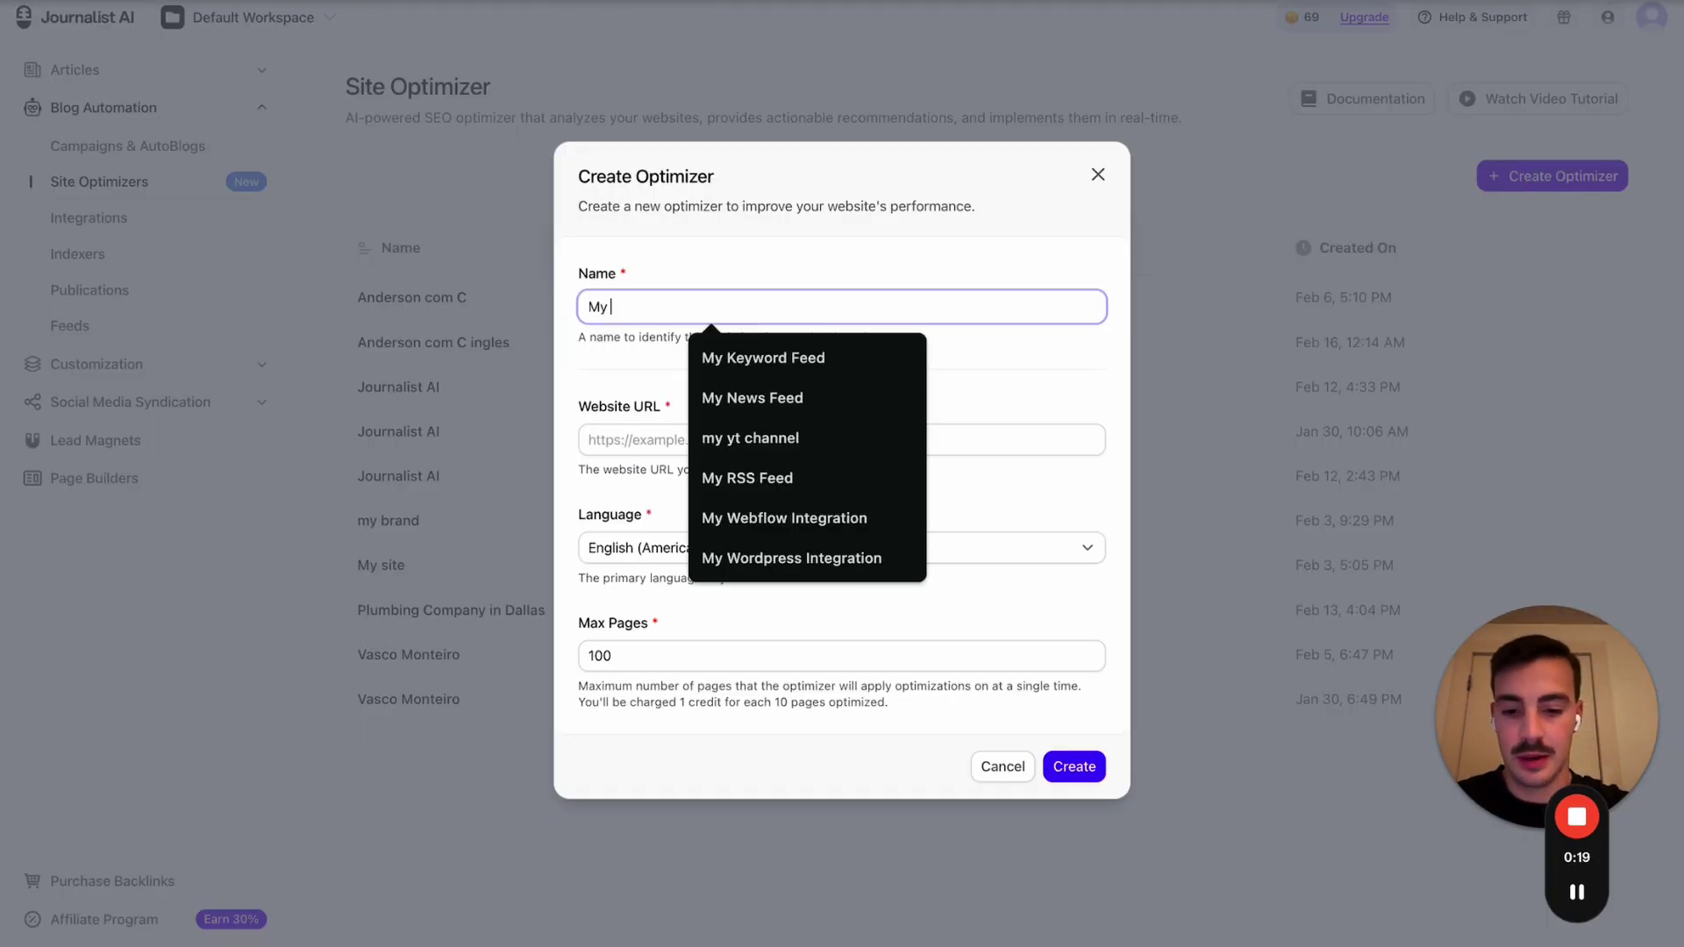
text(brand)
click(657, 427)
click(756, 489)
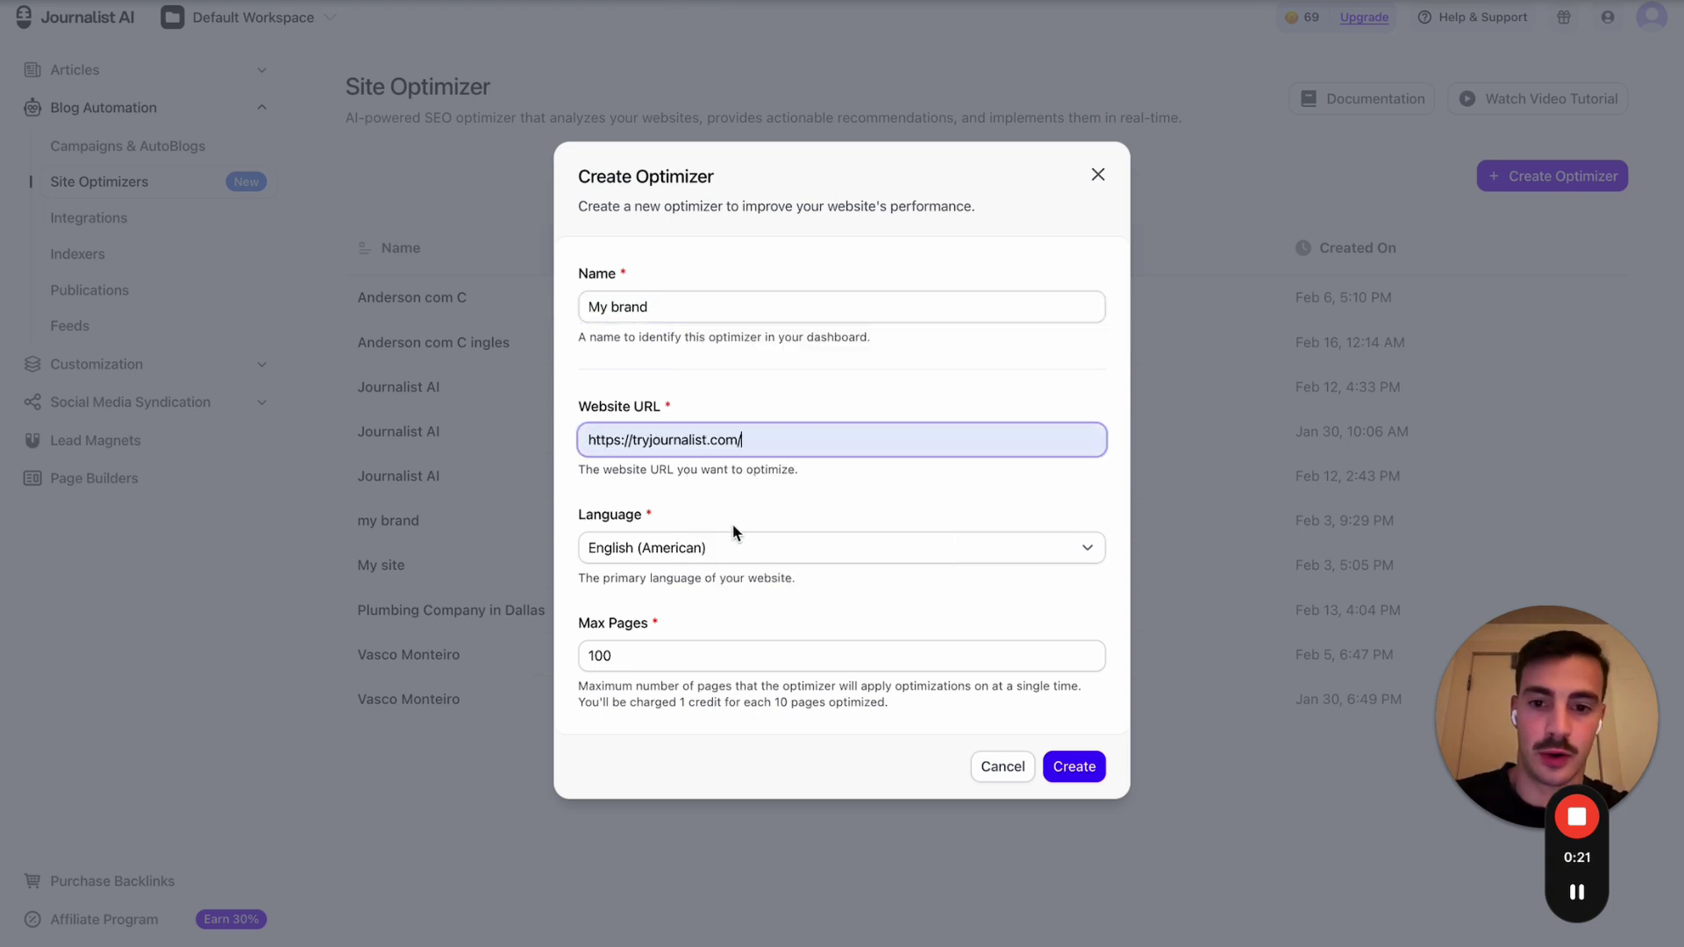
triple_click(829, 653)
click(1075, 765)
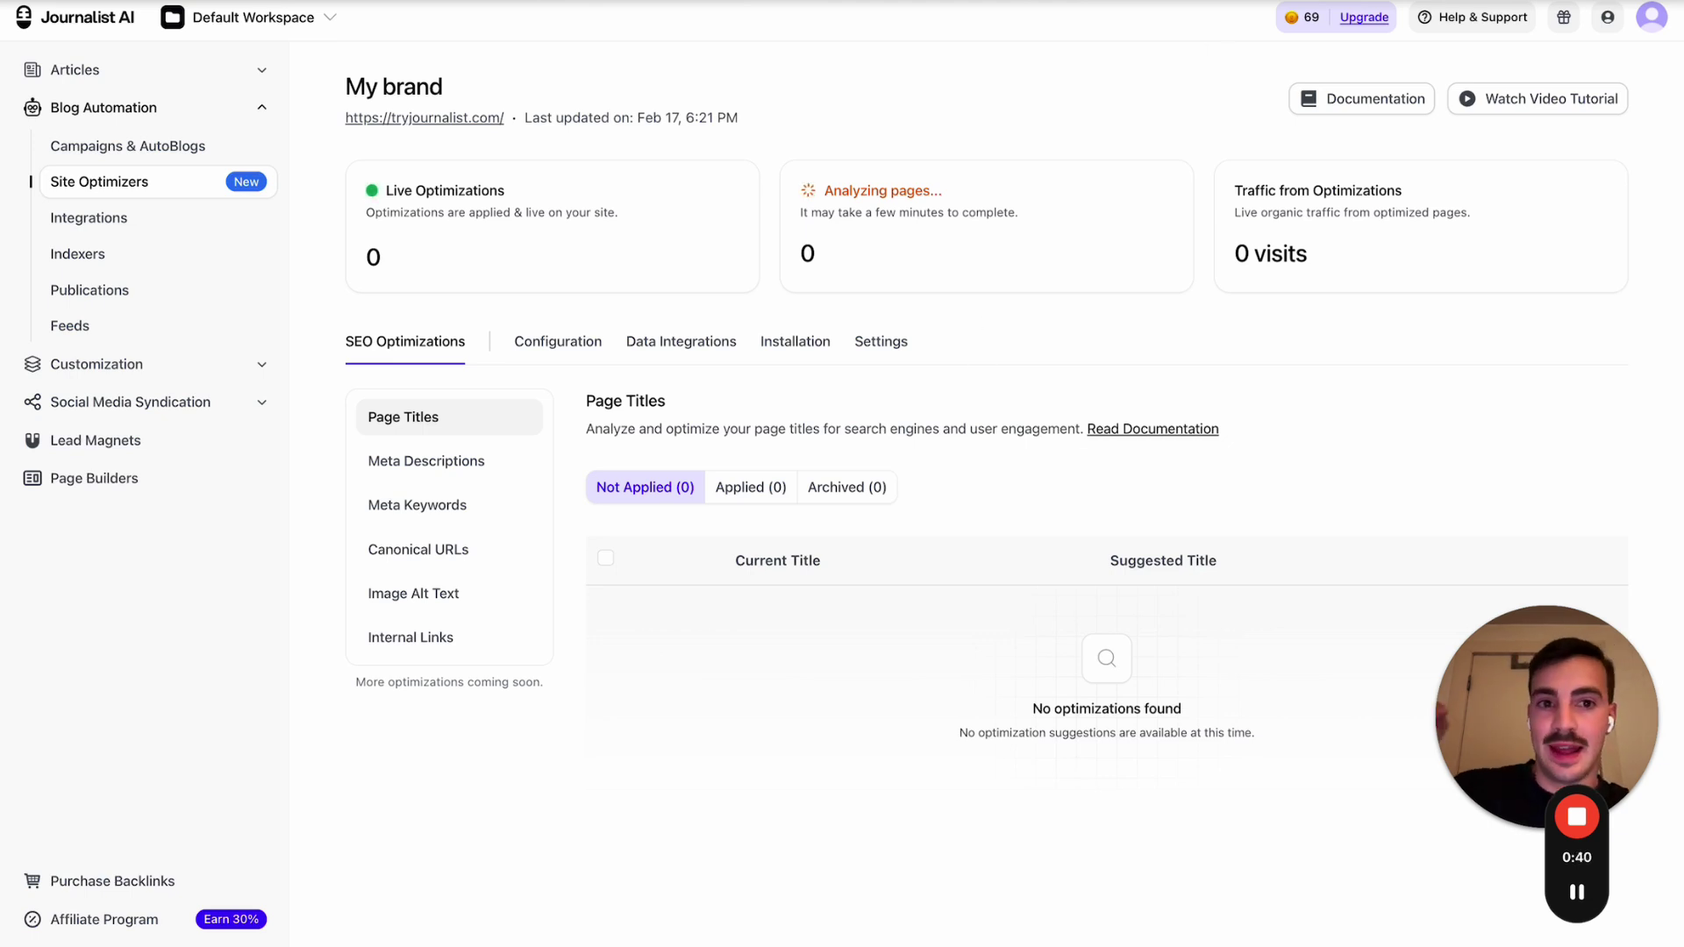
Step: Draw red annotations (A, circled R, F, arrow, W) over the analyzing optimizer's cards
key(ctrl+shift+a)
mouse_move(560, 386)
mouse_down()
mouse_move(572, 184)
mouse_move(719, 381)
mouse_up()
drag(670, 300, 530, 301)
mouse_move(984, 393)
mouse_down()
mouse_move(940, 144)
mouse_move(1044, 270)
mouse_move(1185, 377)
mouse_up()
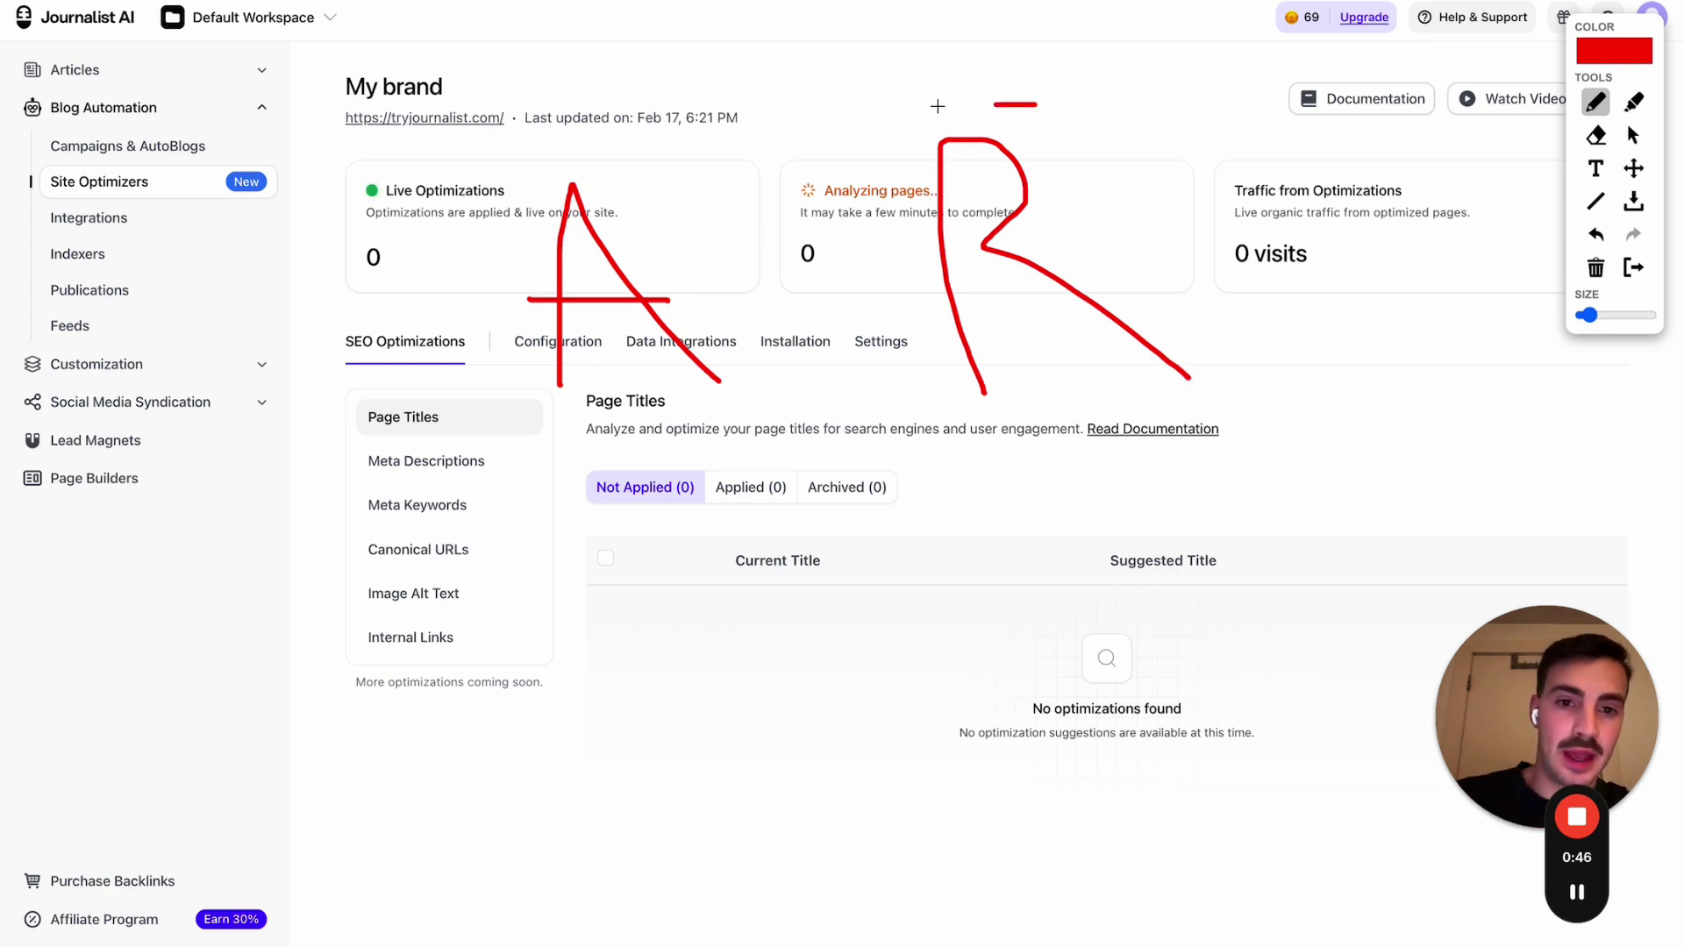
mouse_move(916, 115)
mouse_down()
mouse_move(1000, 445)
mouse_move(1195, 297)
mouse_move(1057, 111)
mouse_up()
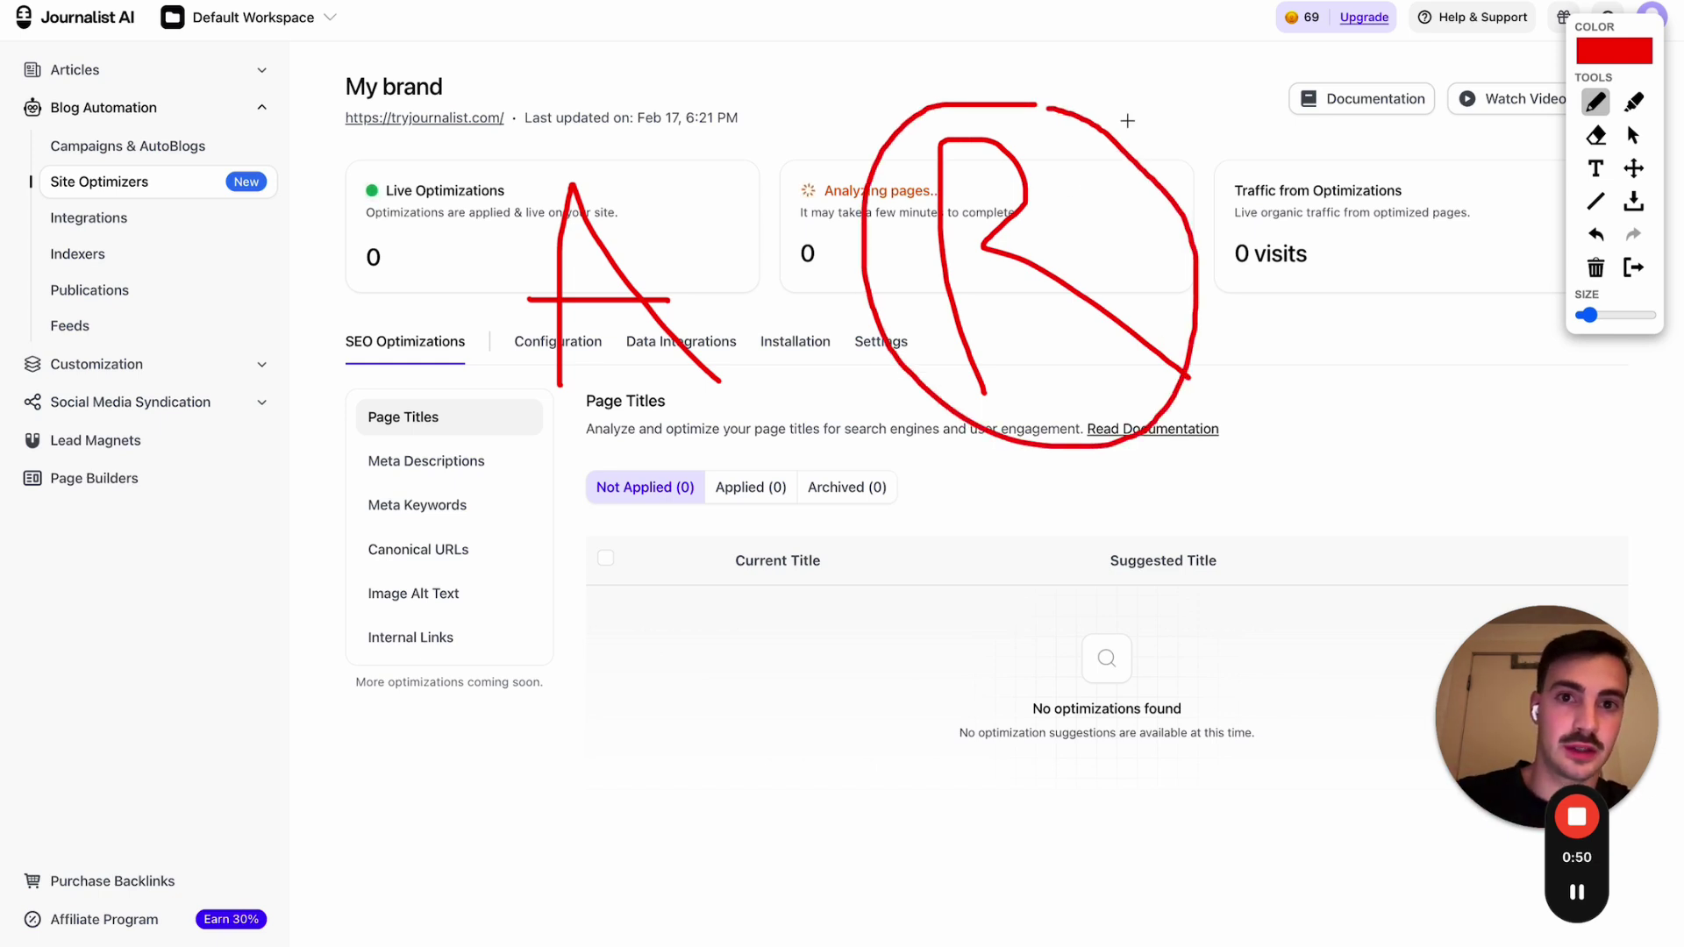
drag(1400, 358, 1444, 133)
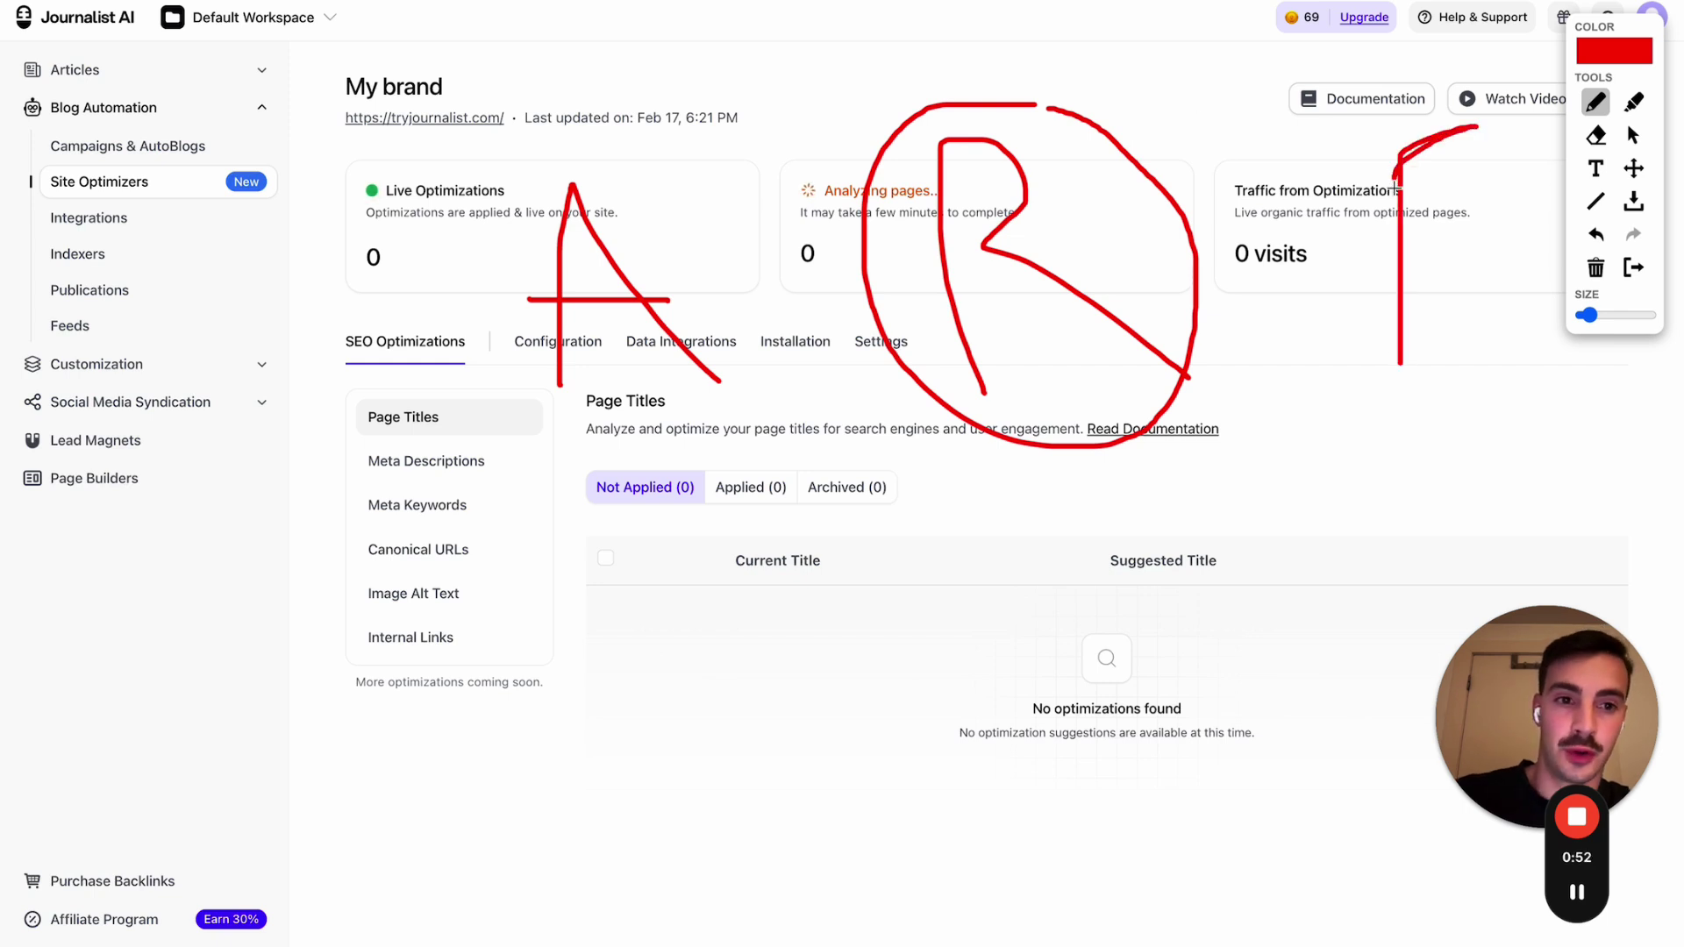
drag(1395, 192, 1443, 196)
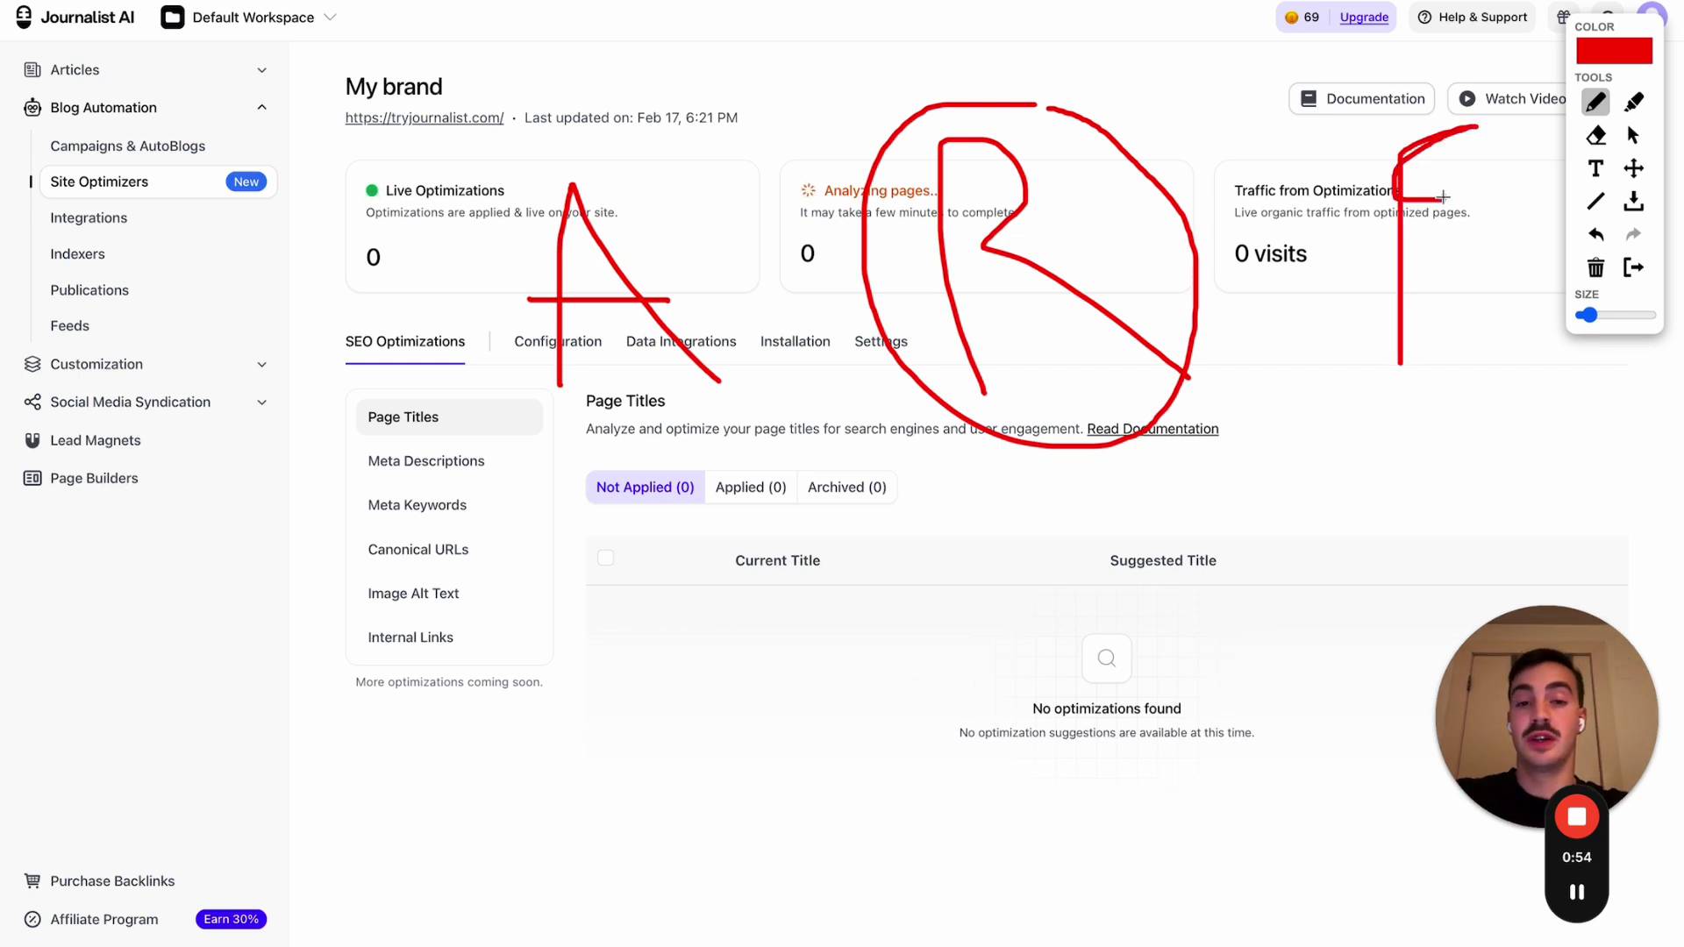
drag(1261, 349, 1278, 527)
mouse_move(1174, 630)
mouse_down()
mouse_move(1226, 761)
mouse_move(1273, 674)
mouse_up()
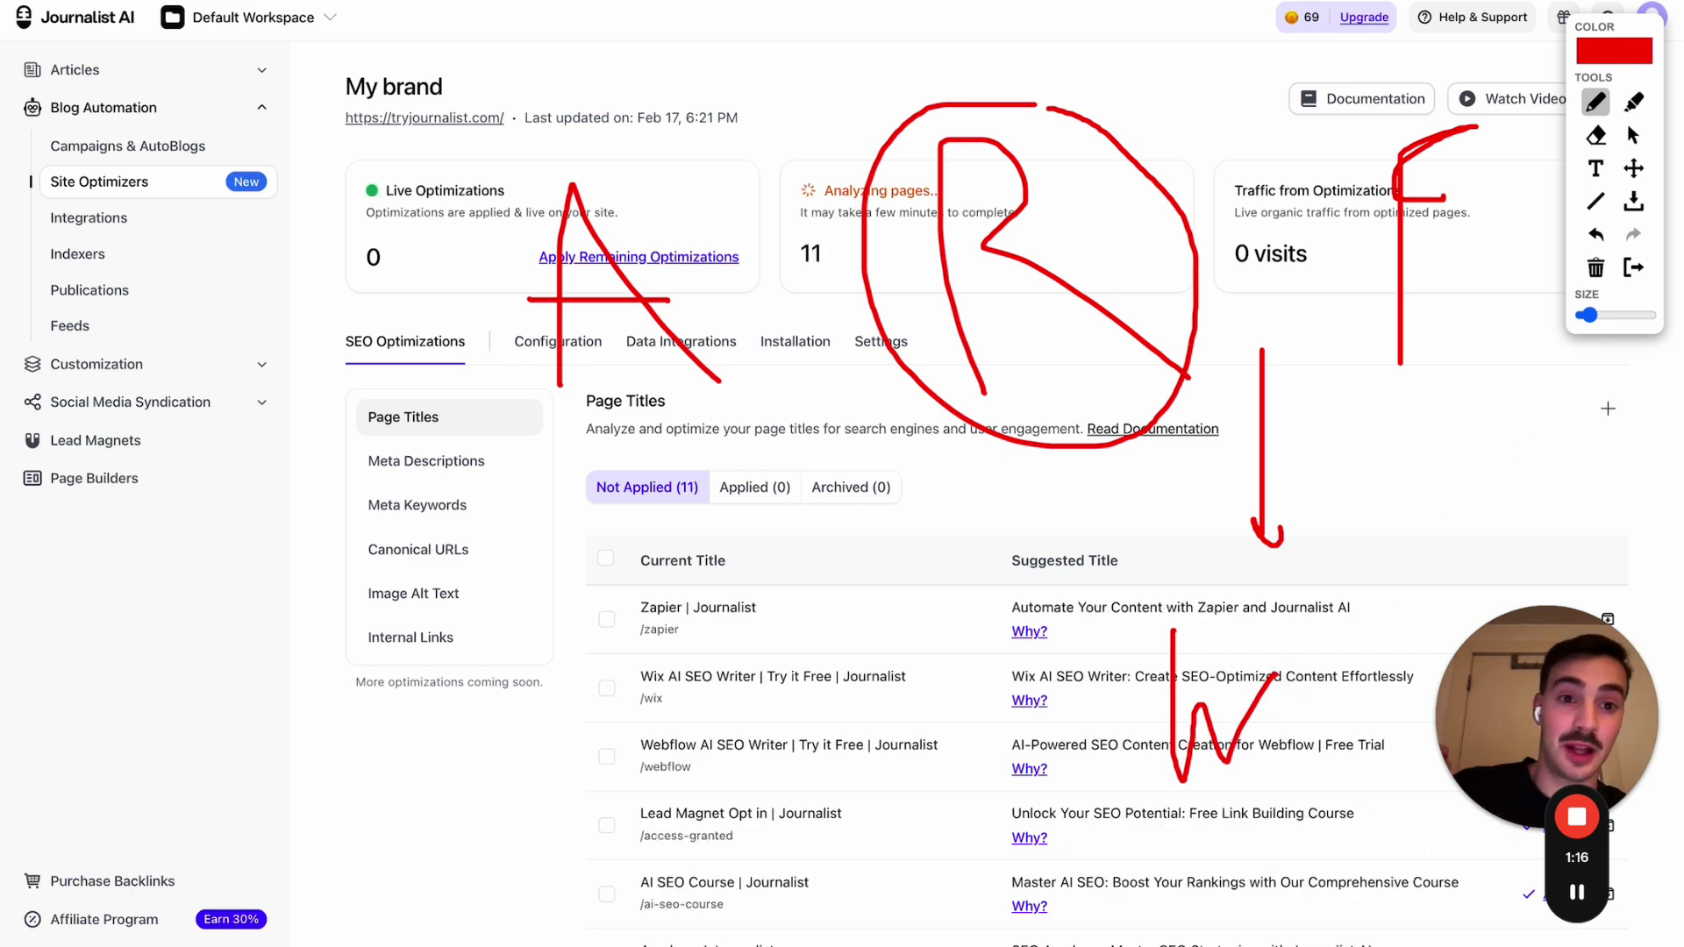
Step: Mark the optimization categories with red lines, then clear the drawings
click(1633, 269)
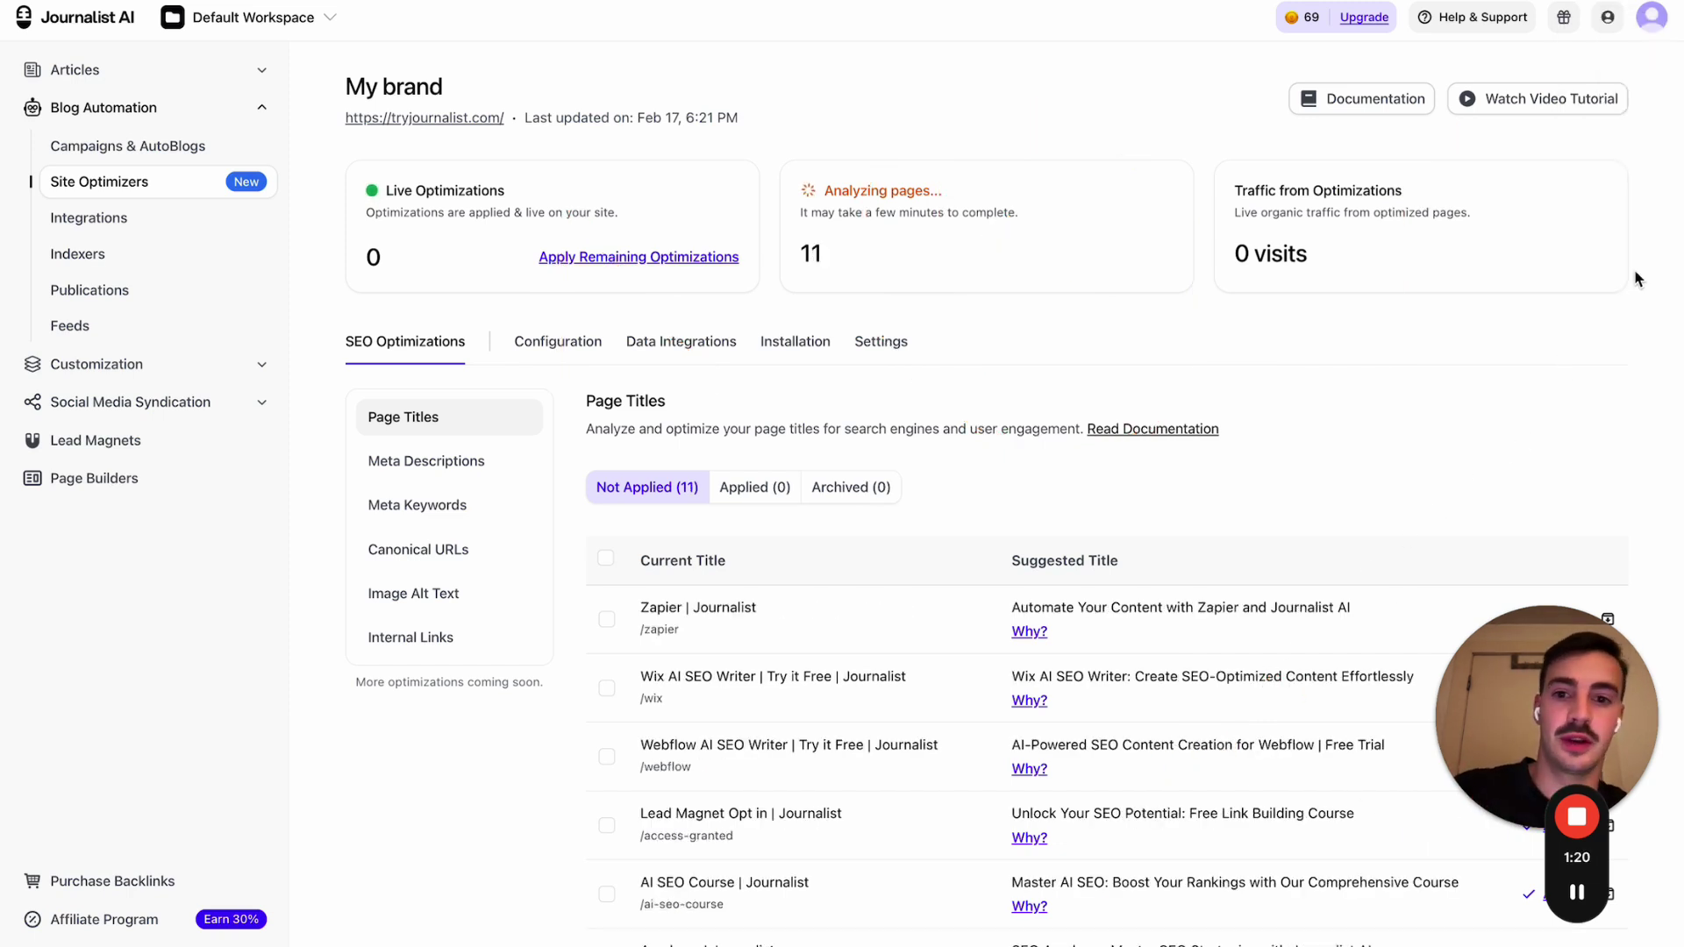
scroll(1633, 279, down, 3)
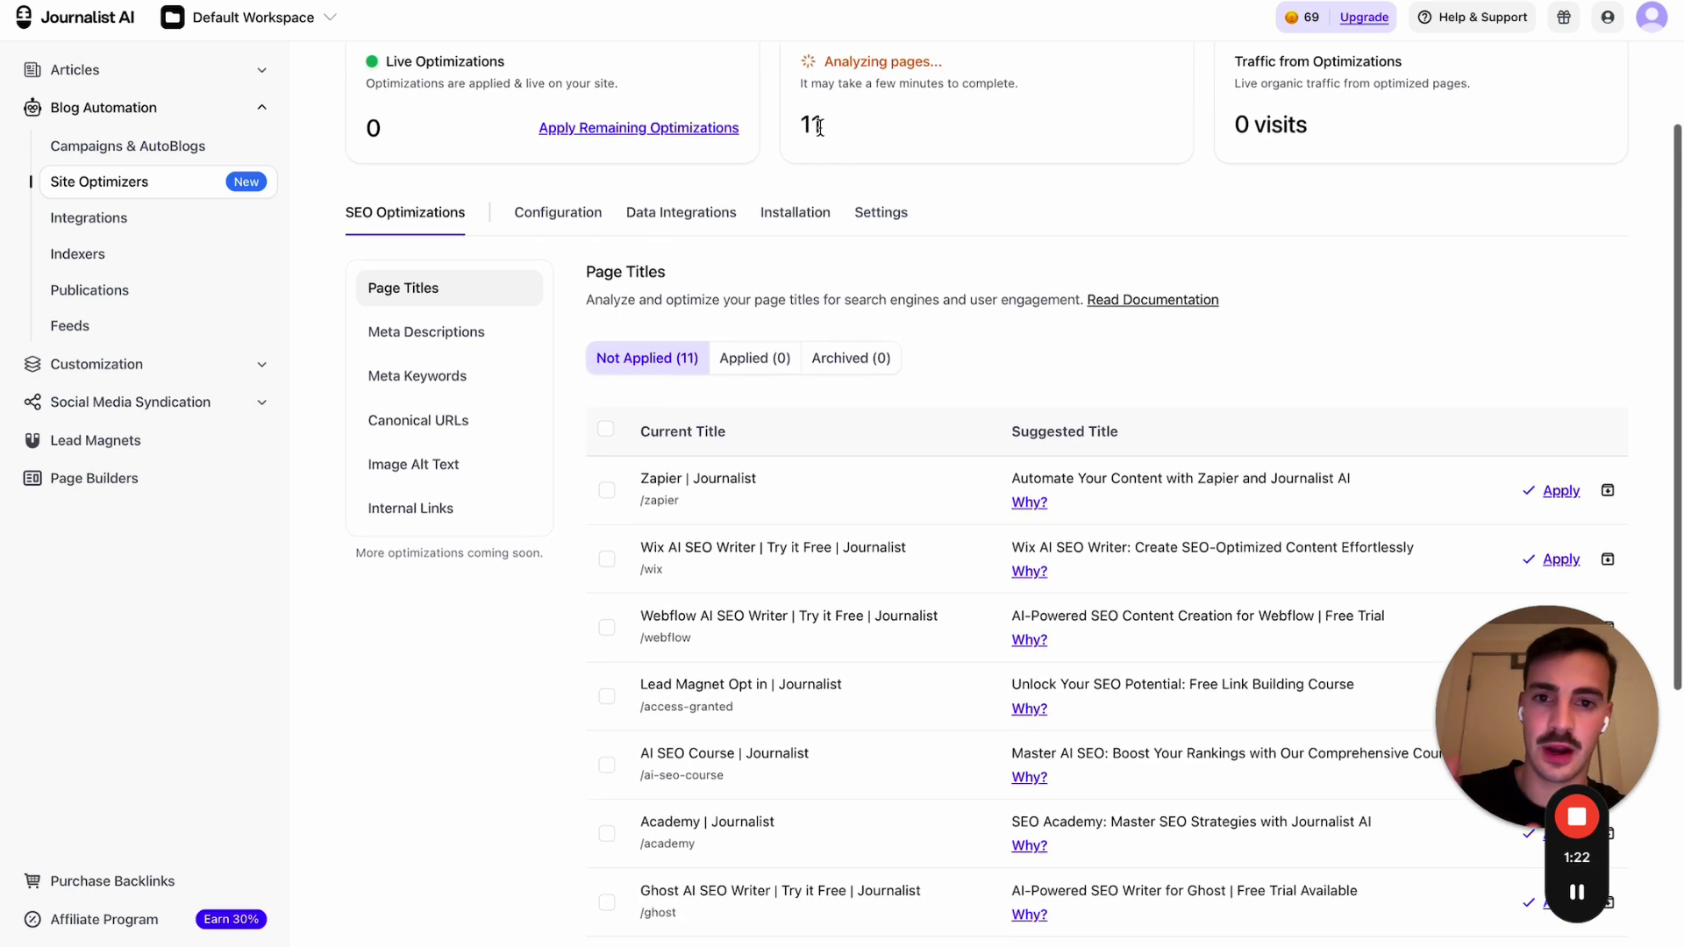
drag(796, 128, 873, 130)
scroll(1010, 198, down, 2)
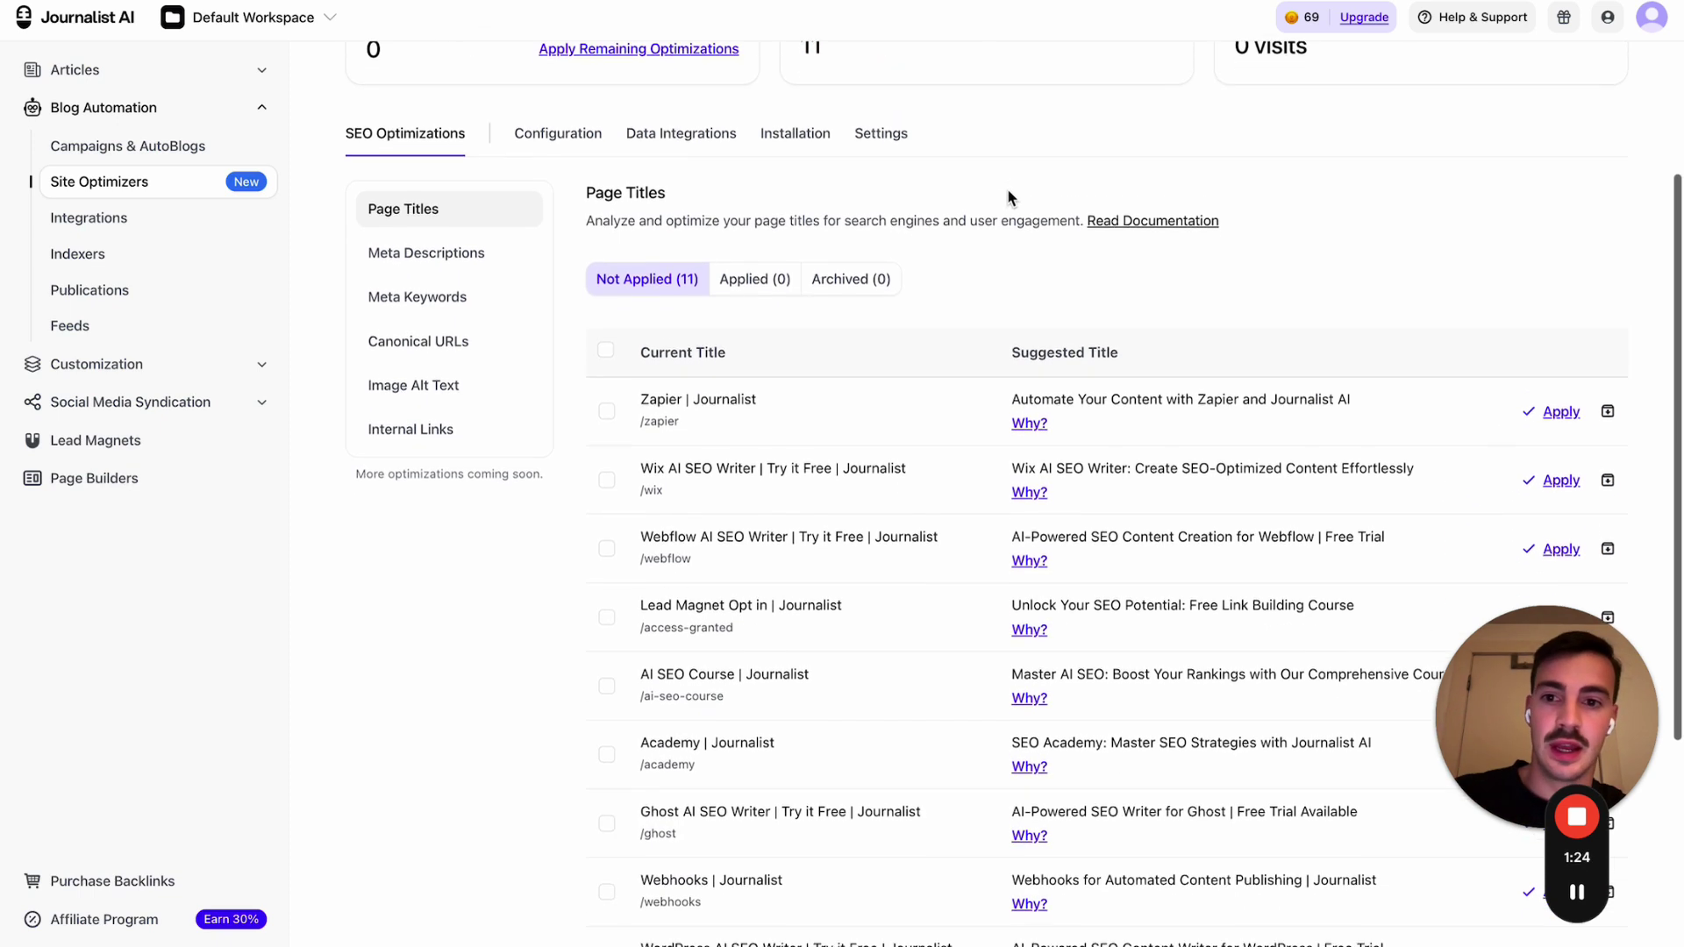
key(alt+d)
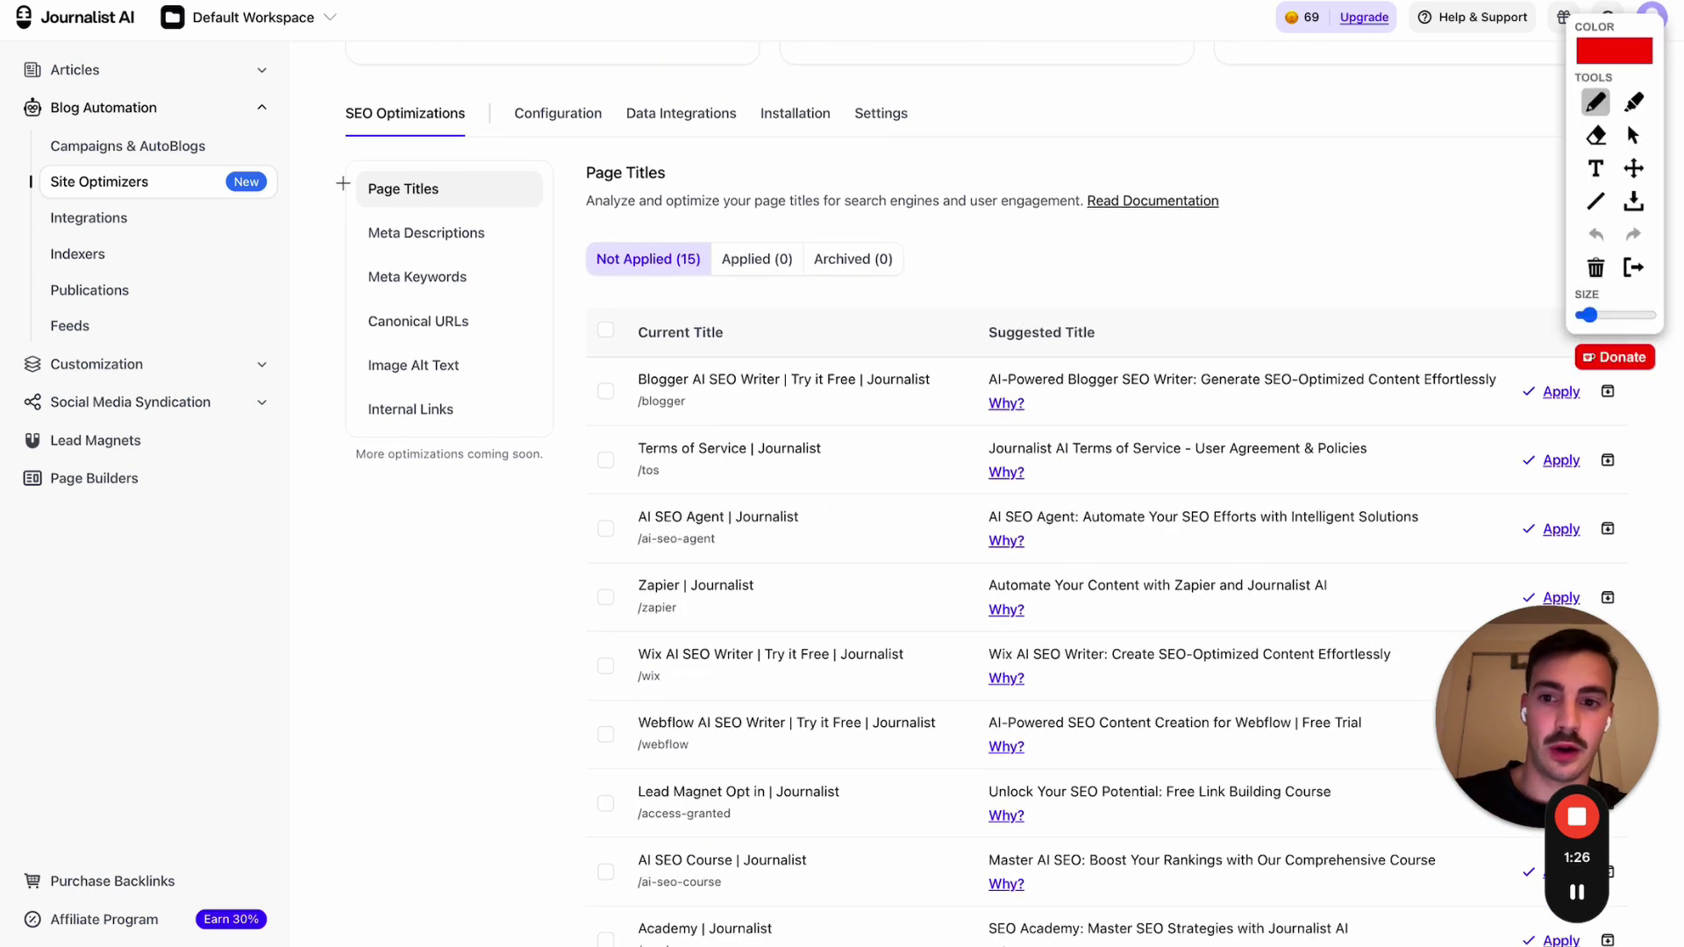
mouse_move(342, 171)
mouse_down()
mouse_move(349, 435)
mouse_move(437, 528)
mouse_up()
drag(402, 591, 428, 688)
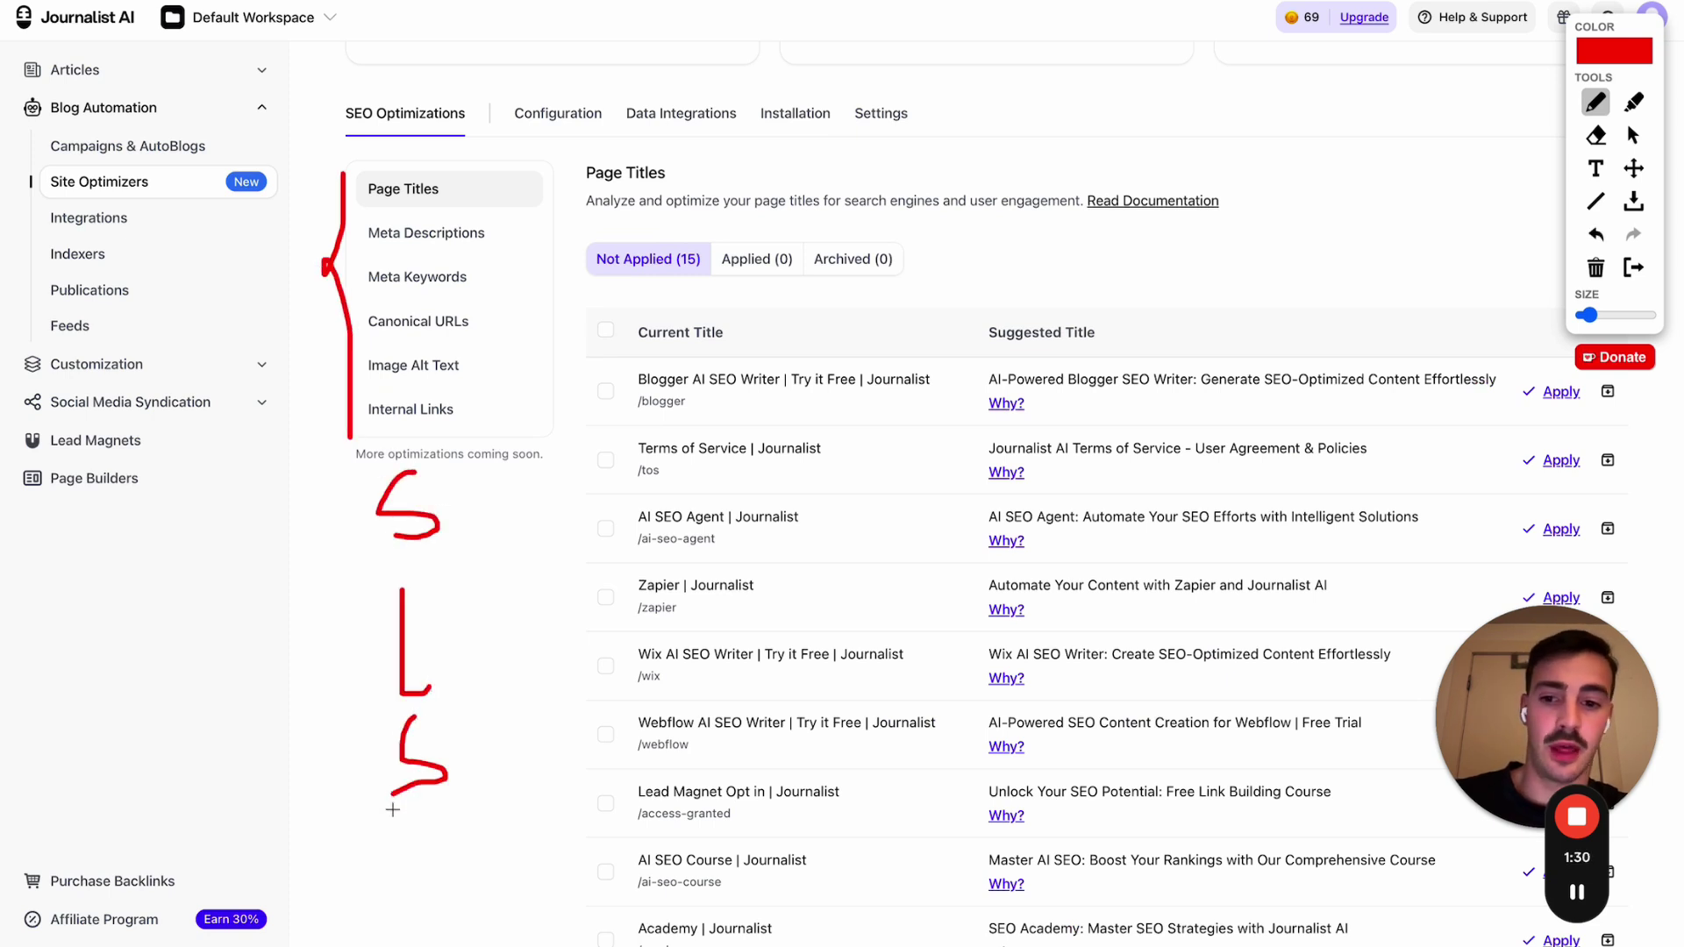
mouse_move(344, 173)
mouse_down()
mouse_move(331, 289)
mouse_move(355, 435)
mouse_up()
click(1633, 268)
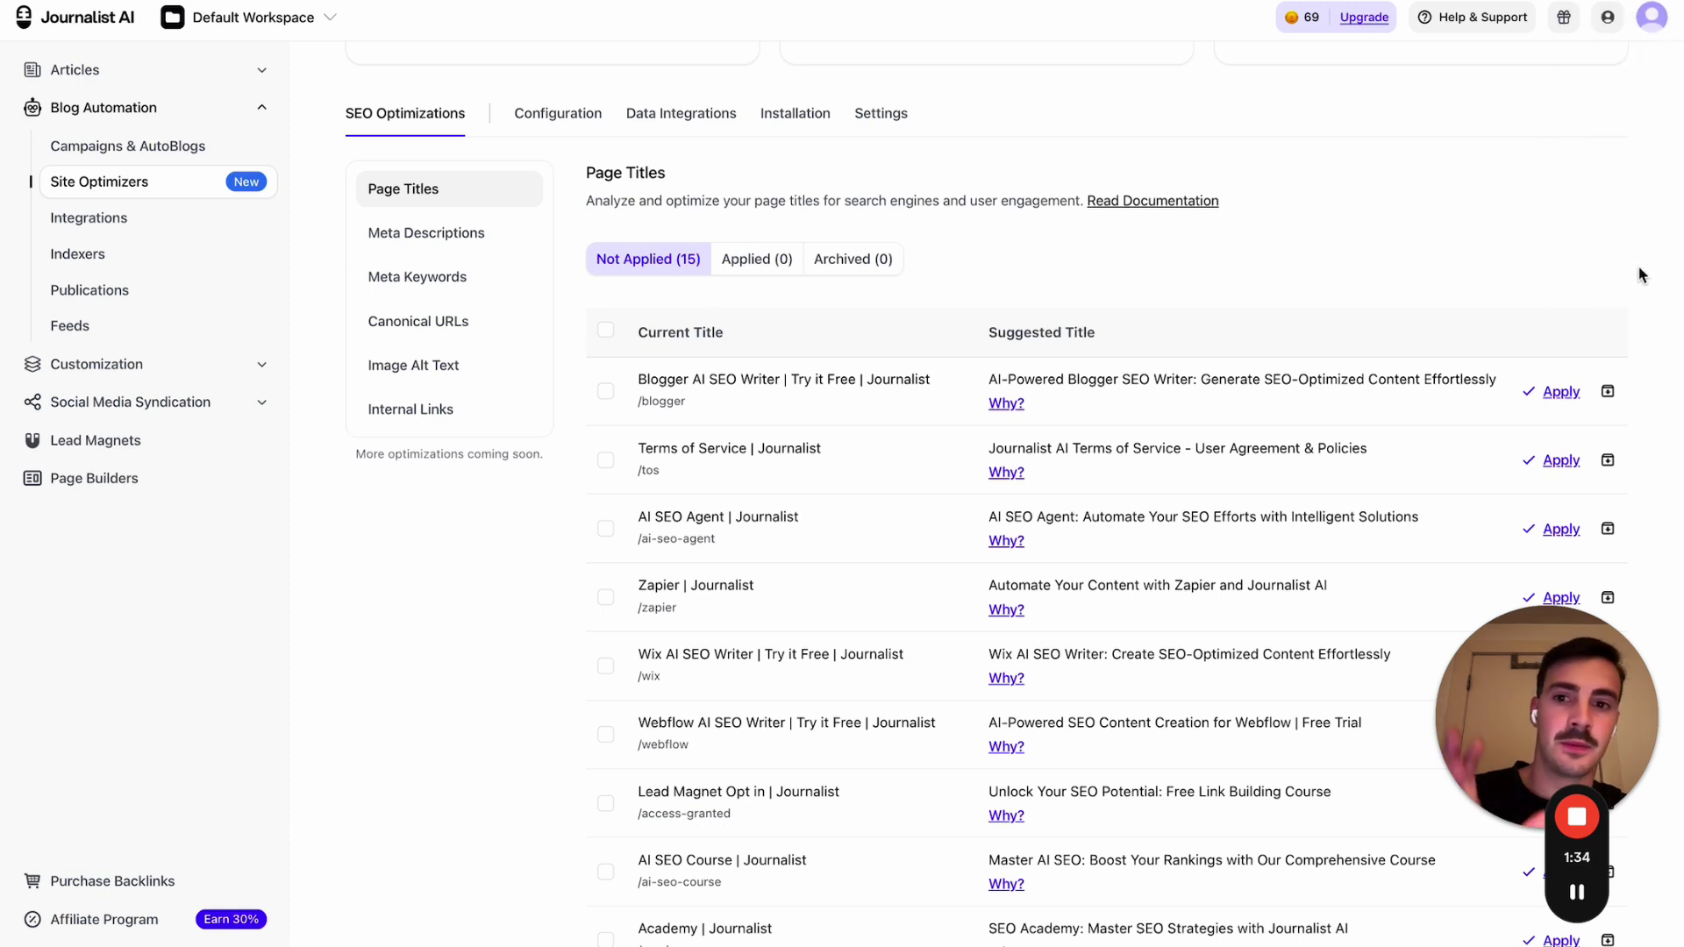
Step: Reload Page Titles so all 20 title suggestions are listed
drag(1543, 715, 136, 715)
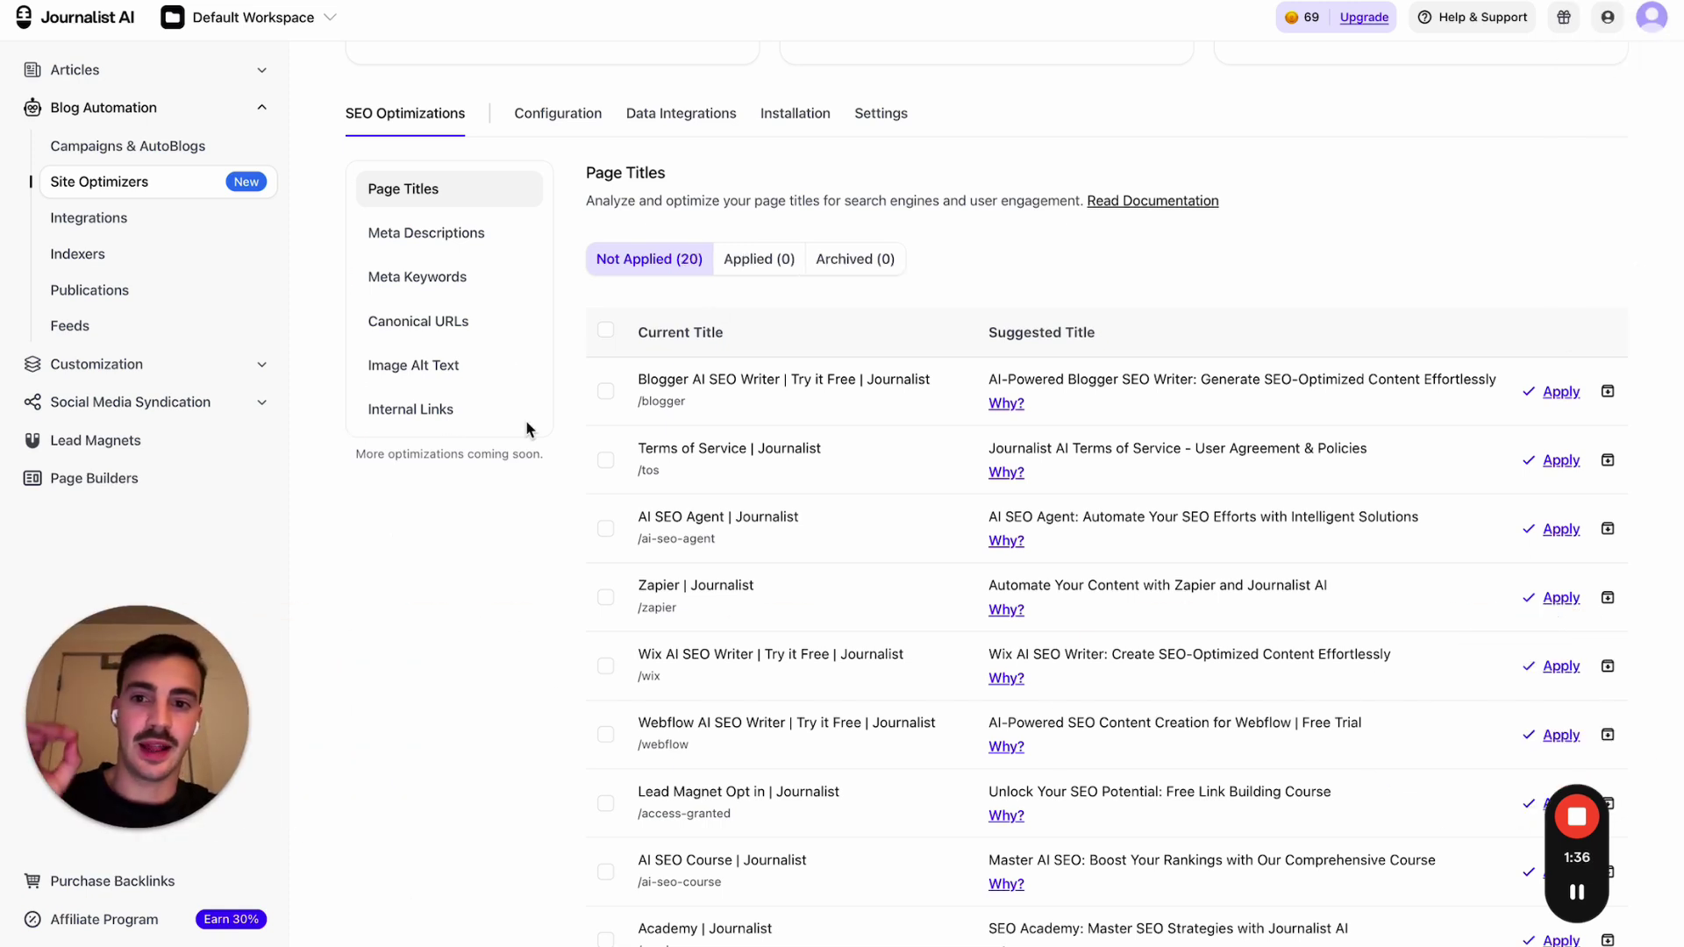
click(500, 198)
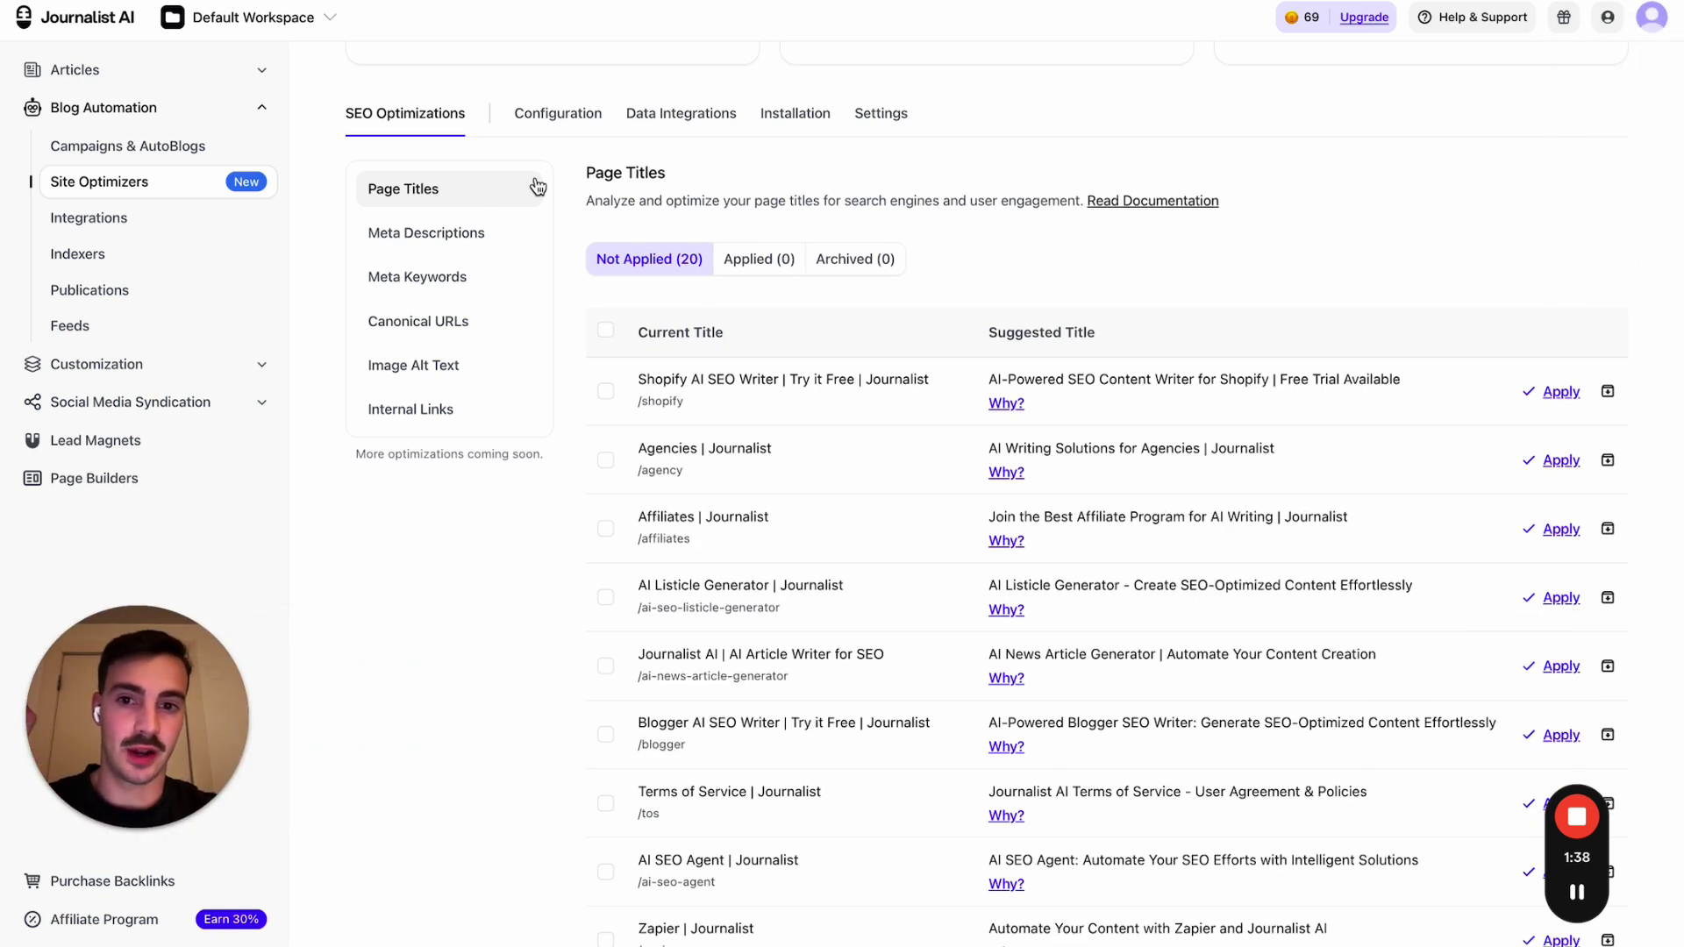
scroll(803, 298, down, 1)
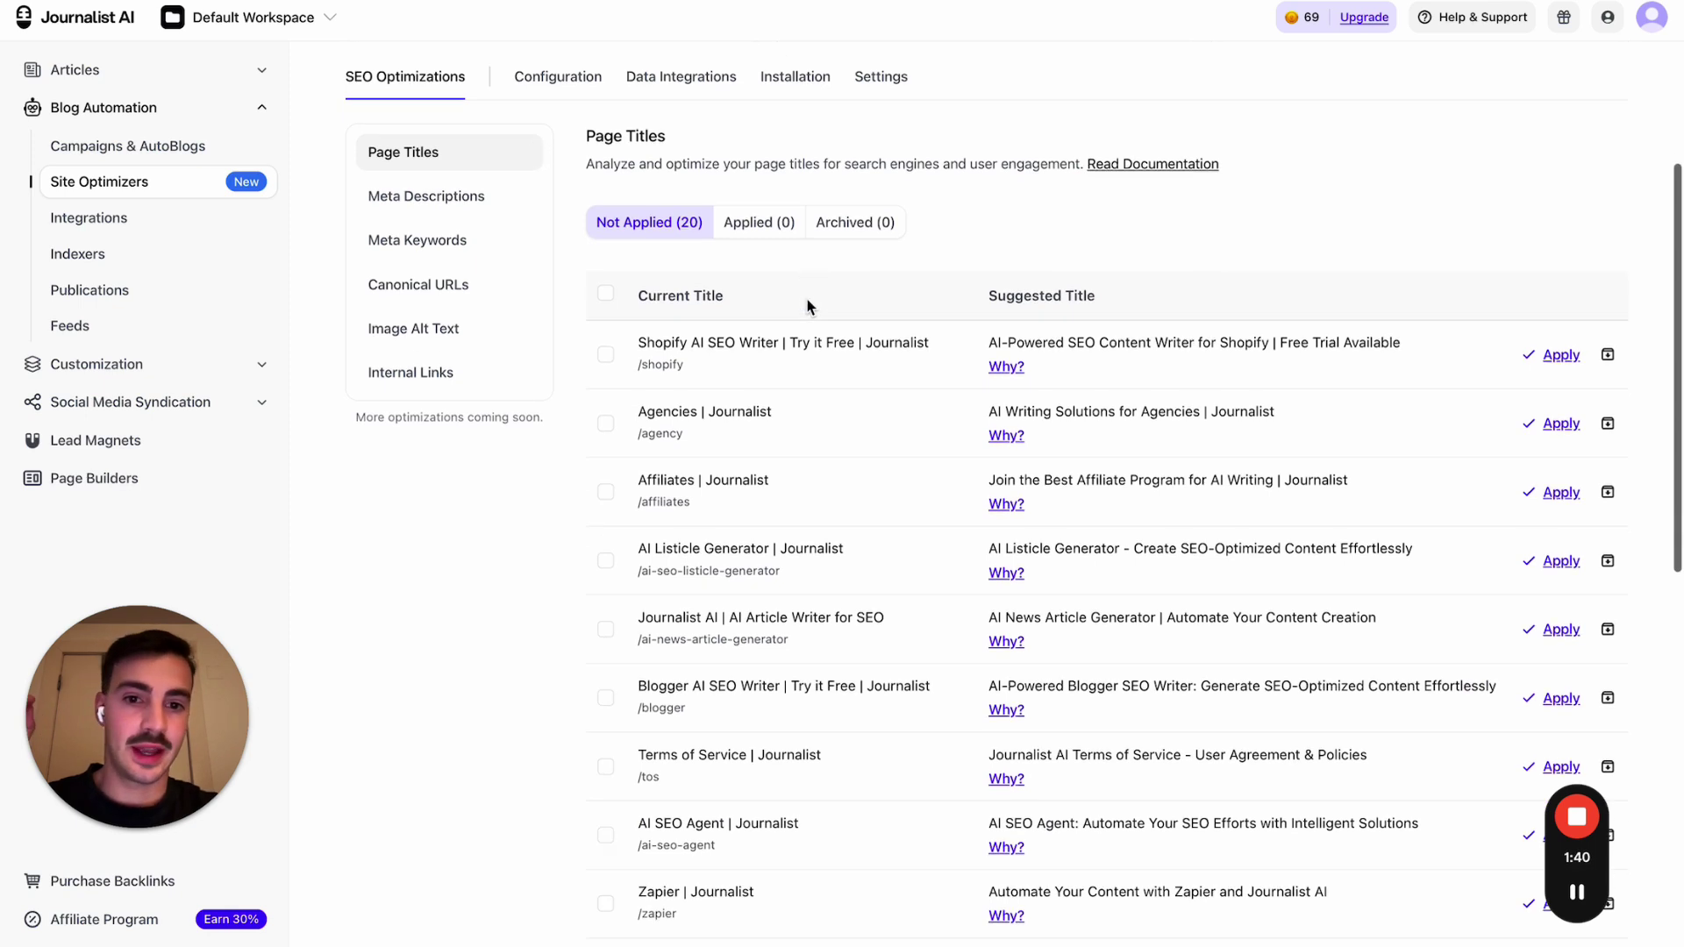
drag(637, 342, 921, 342)
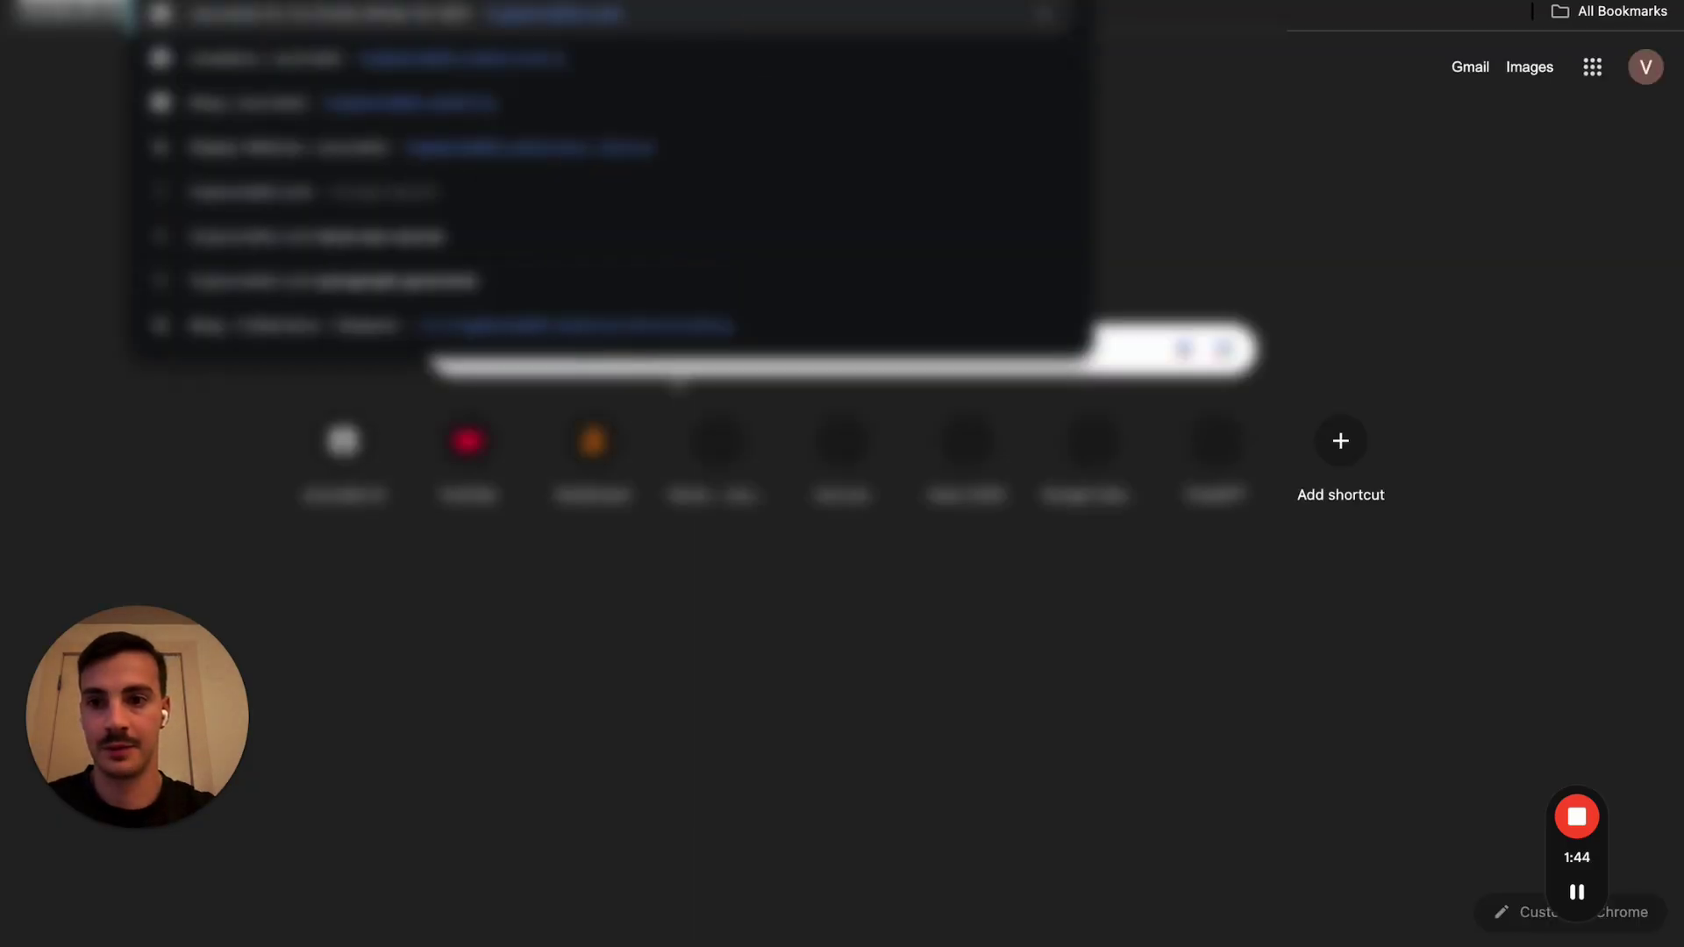
Step: Highlight the Shopify page's current and suggested titles and check why it's suggested
key(ctrl+v)
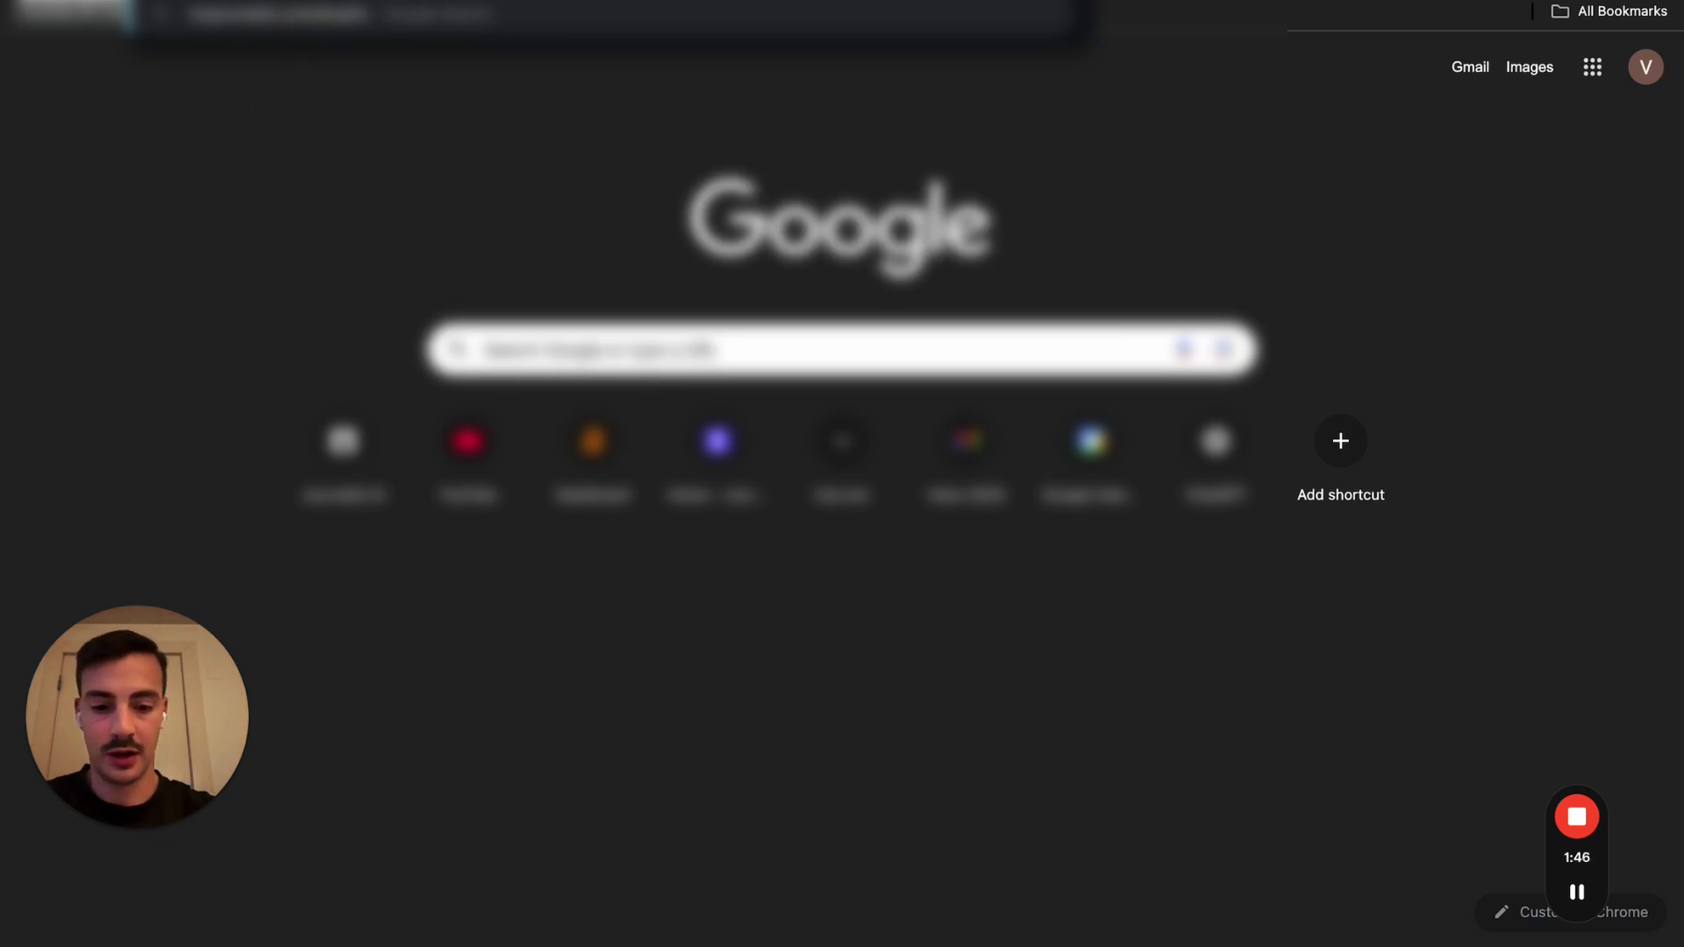
key(Escape)
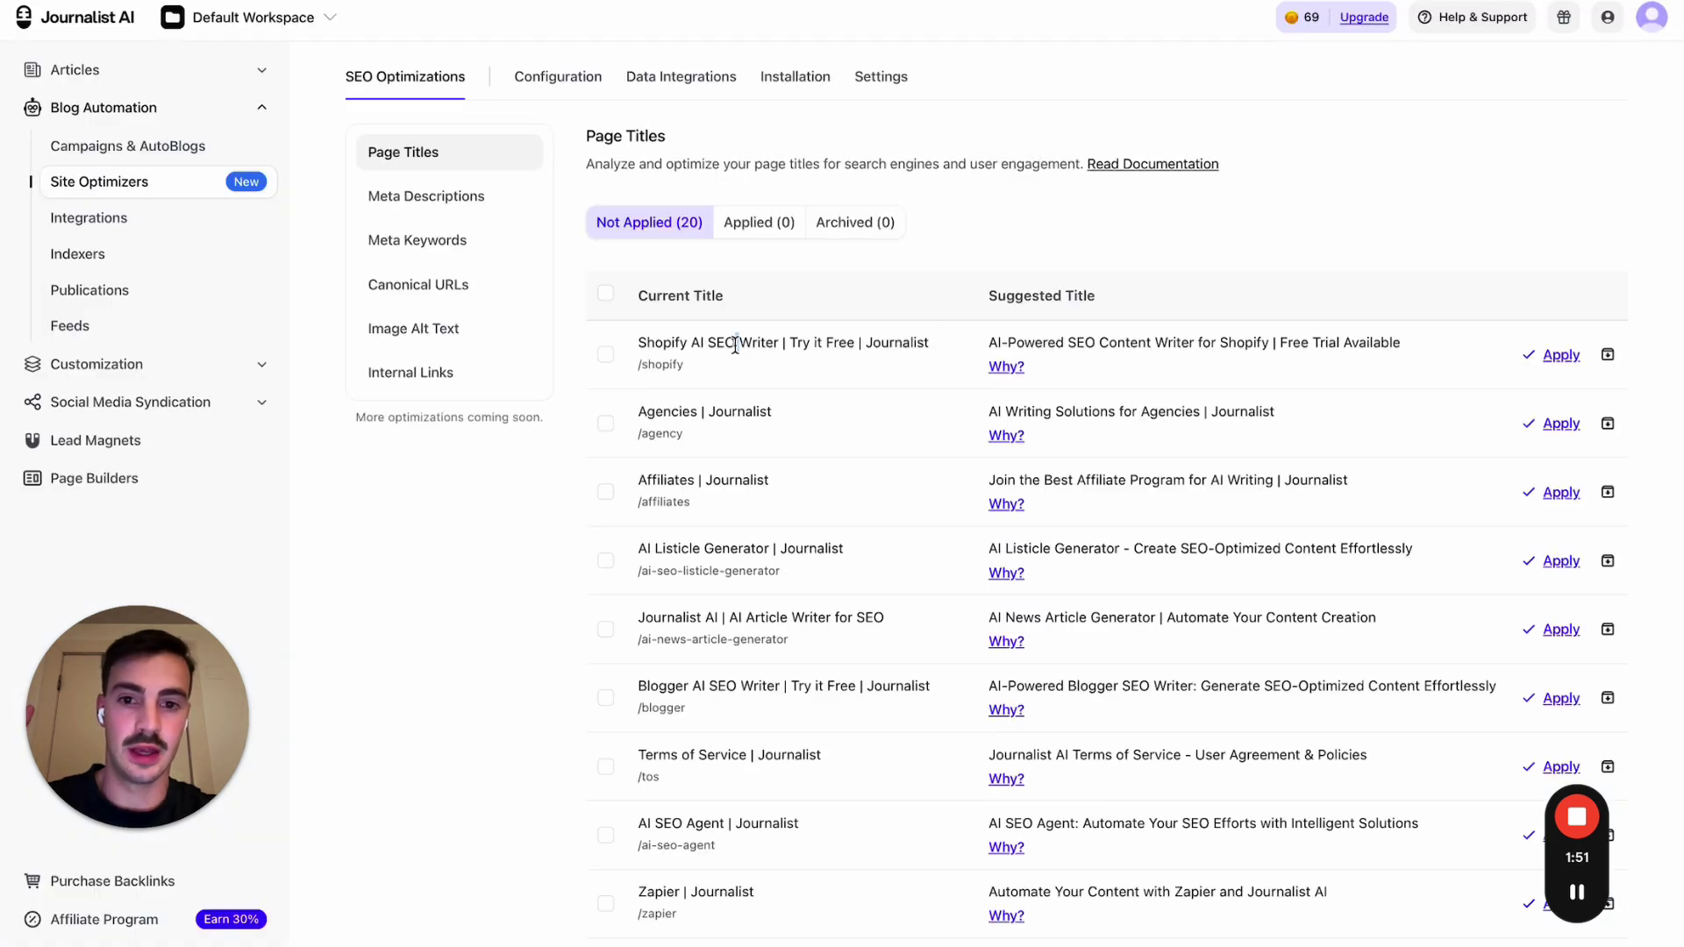
triple_click(735, 344)
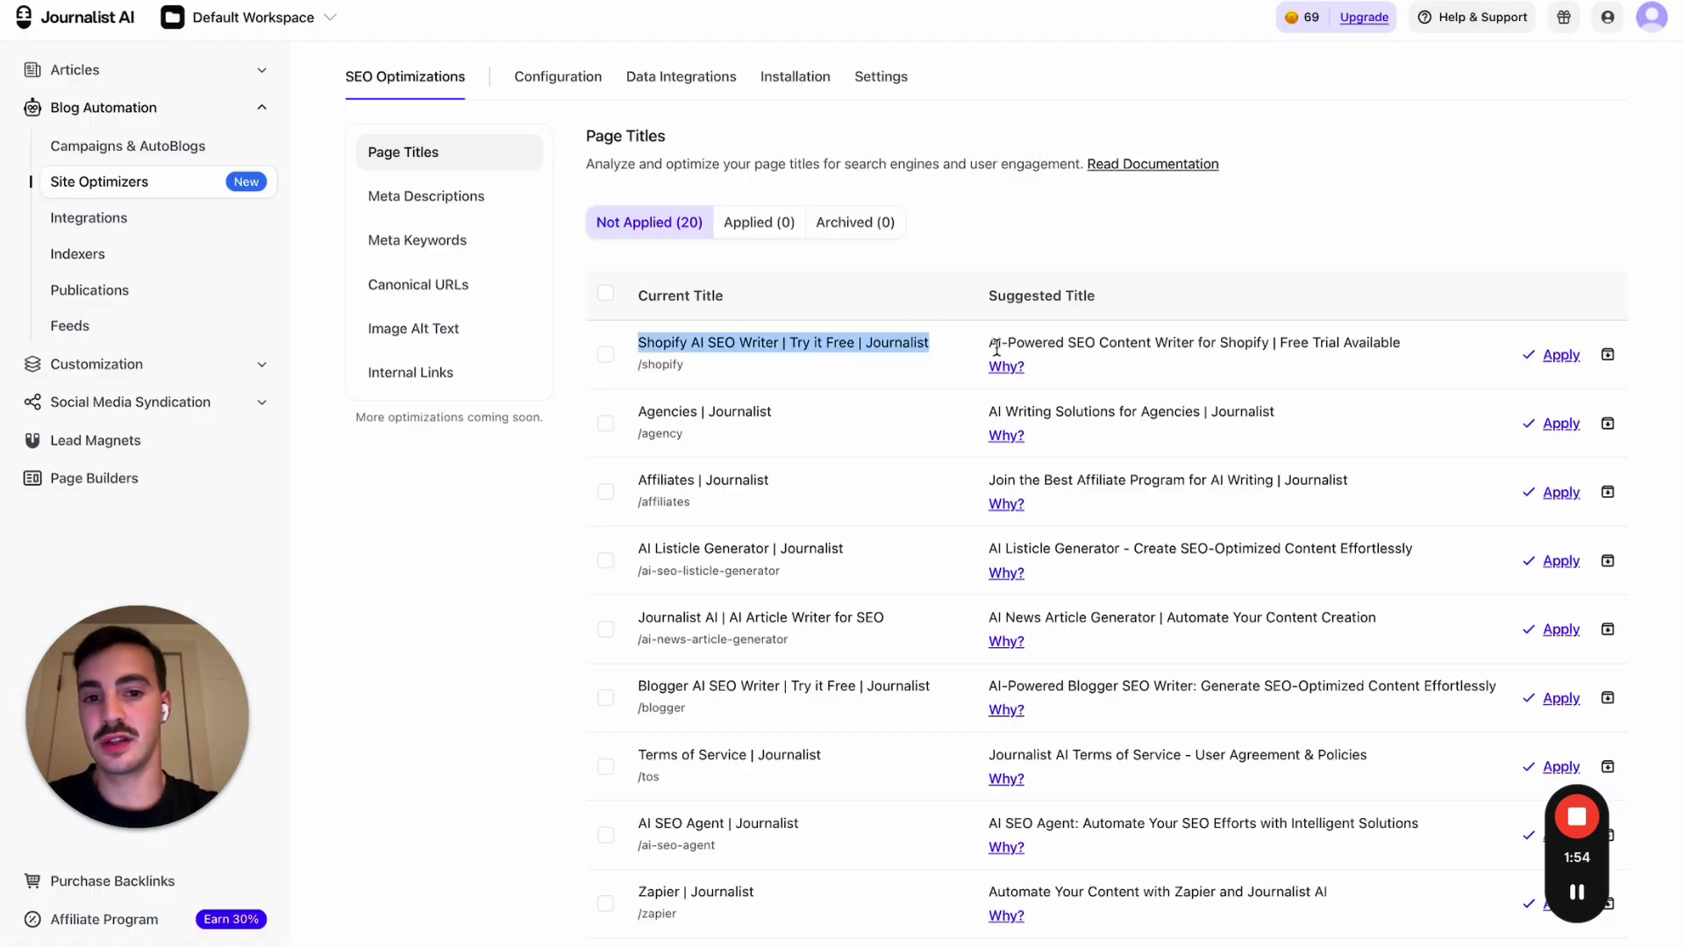
drag(997, 343, 1393, 345)
click(1428, 348)
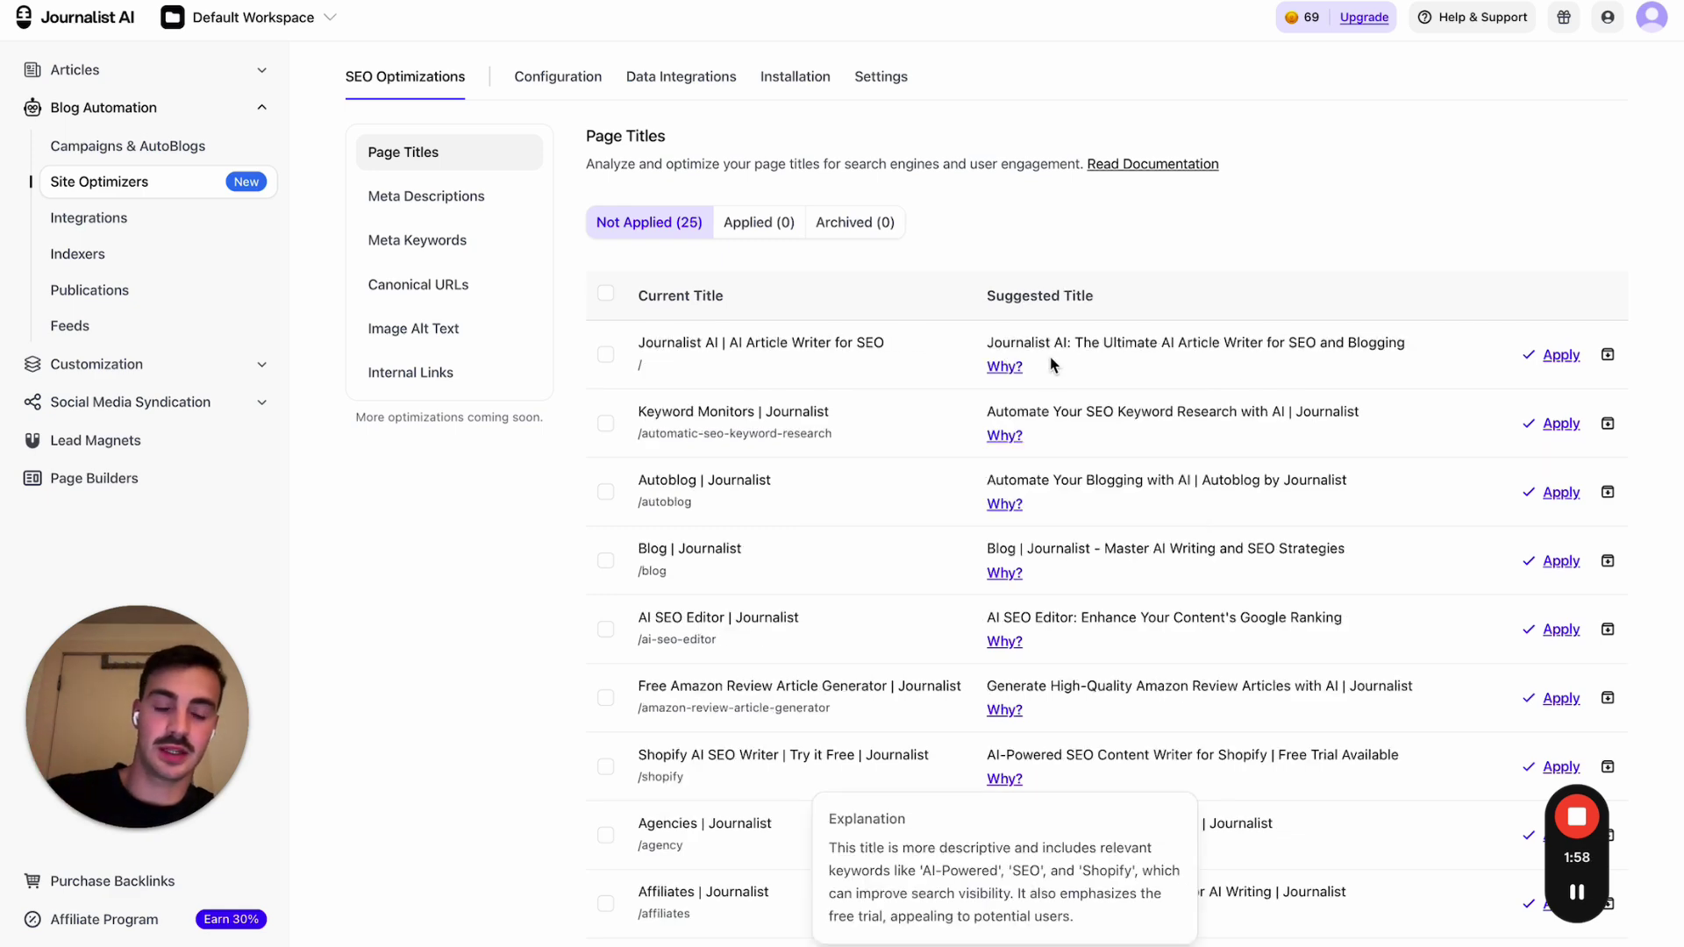
mouse_move(1003, 366)
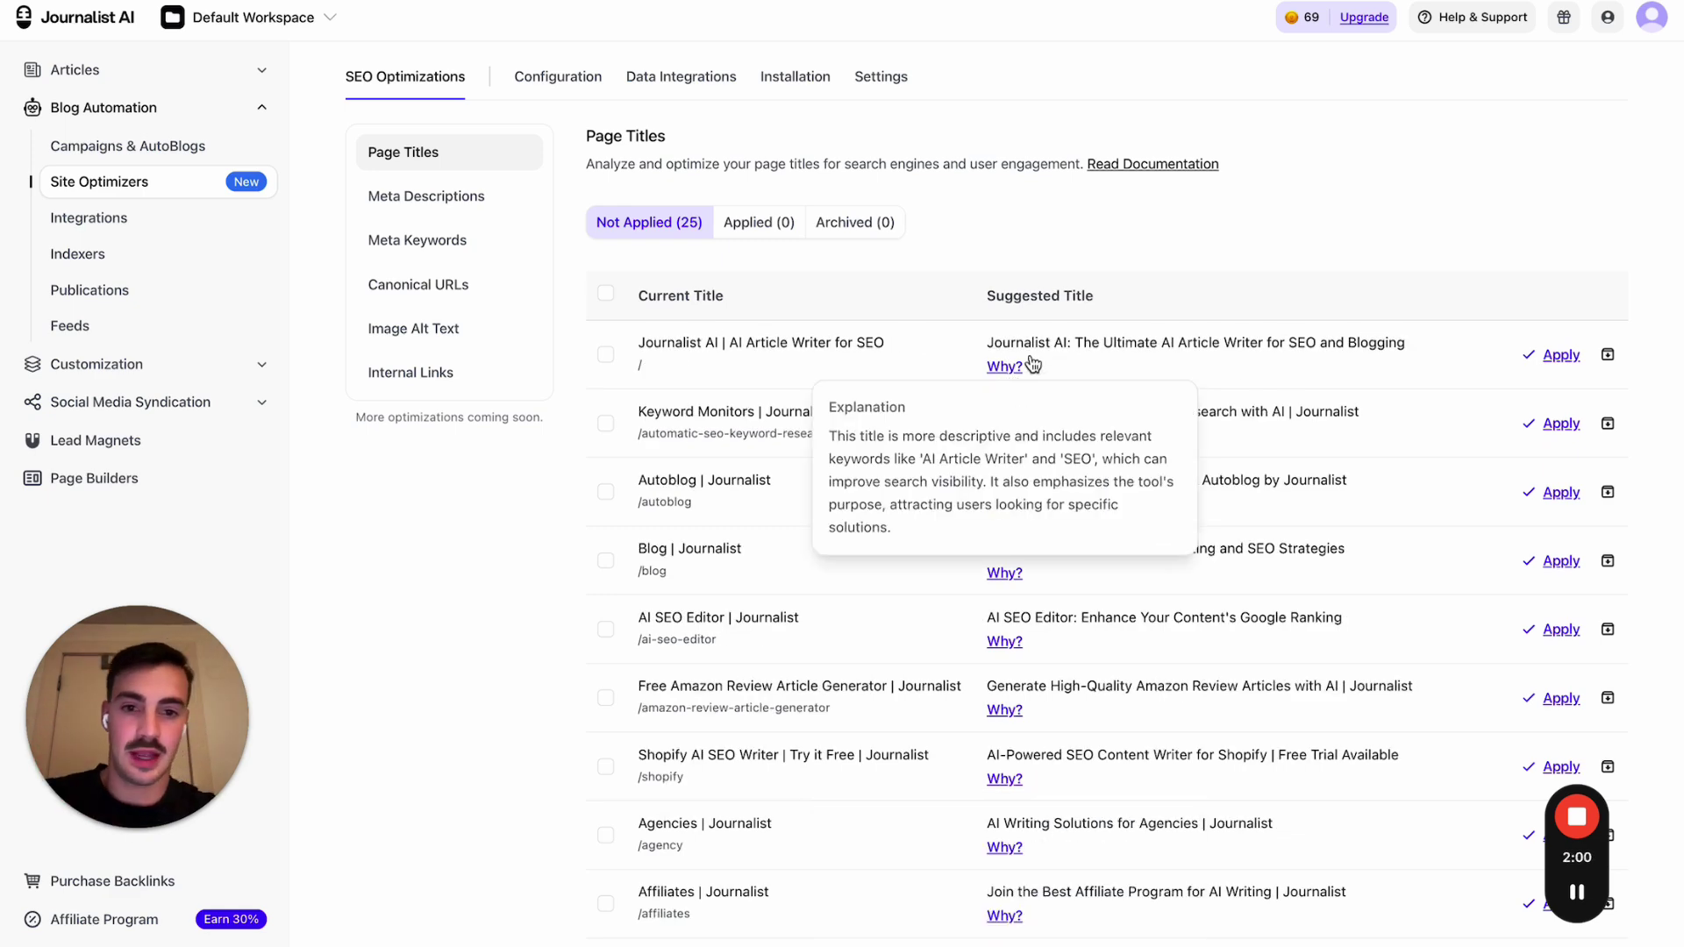
Step: Scroll down the title list and find-in-page search for 'shop'
scroll(1183, 315, down, 2)
scroll(964, 443, down, 3)
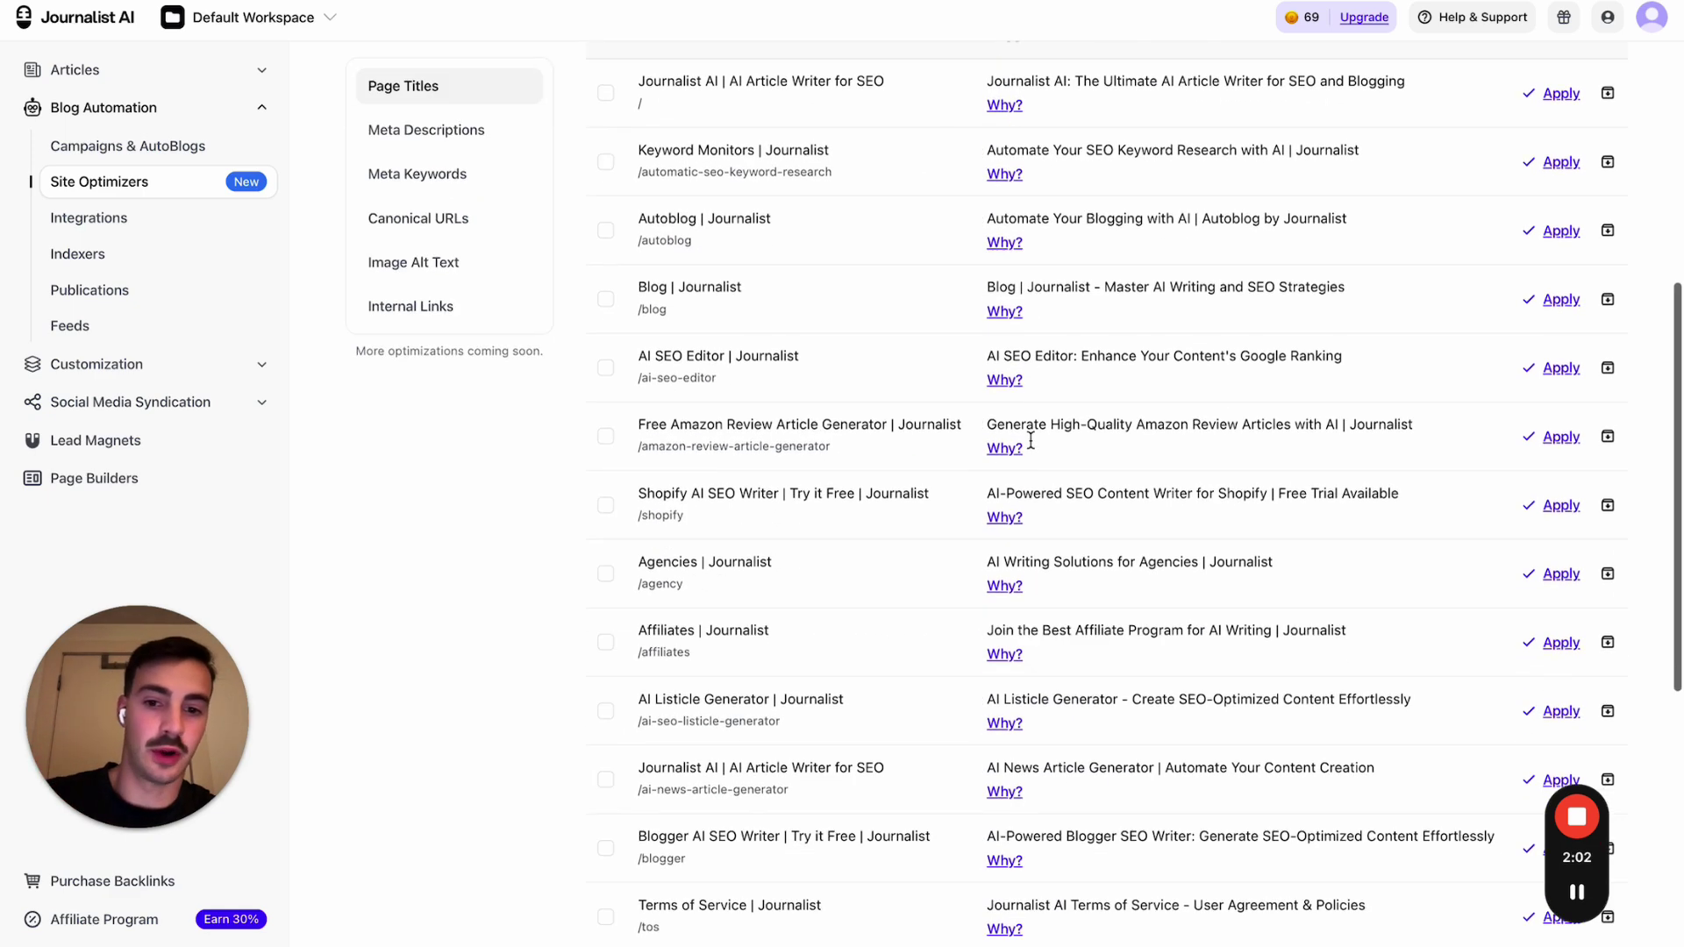
scroll(1030, 440, down, 2)
scroll(1008, 424, down, 1)
key(ctrl+f)
text(sh)
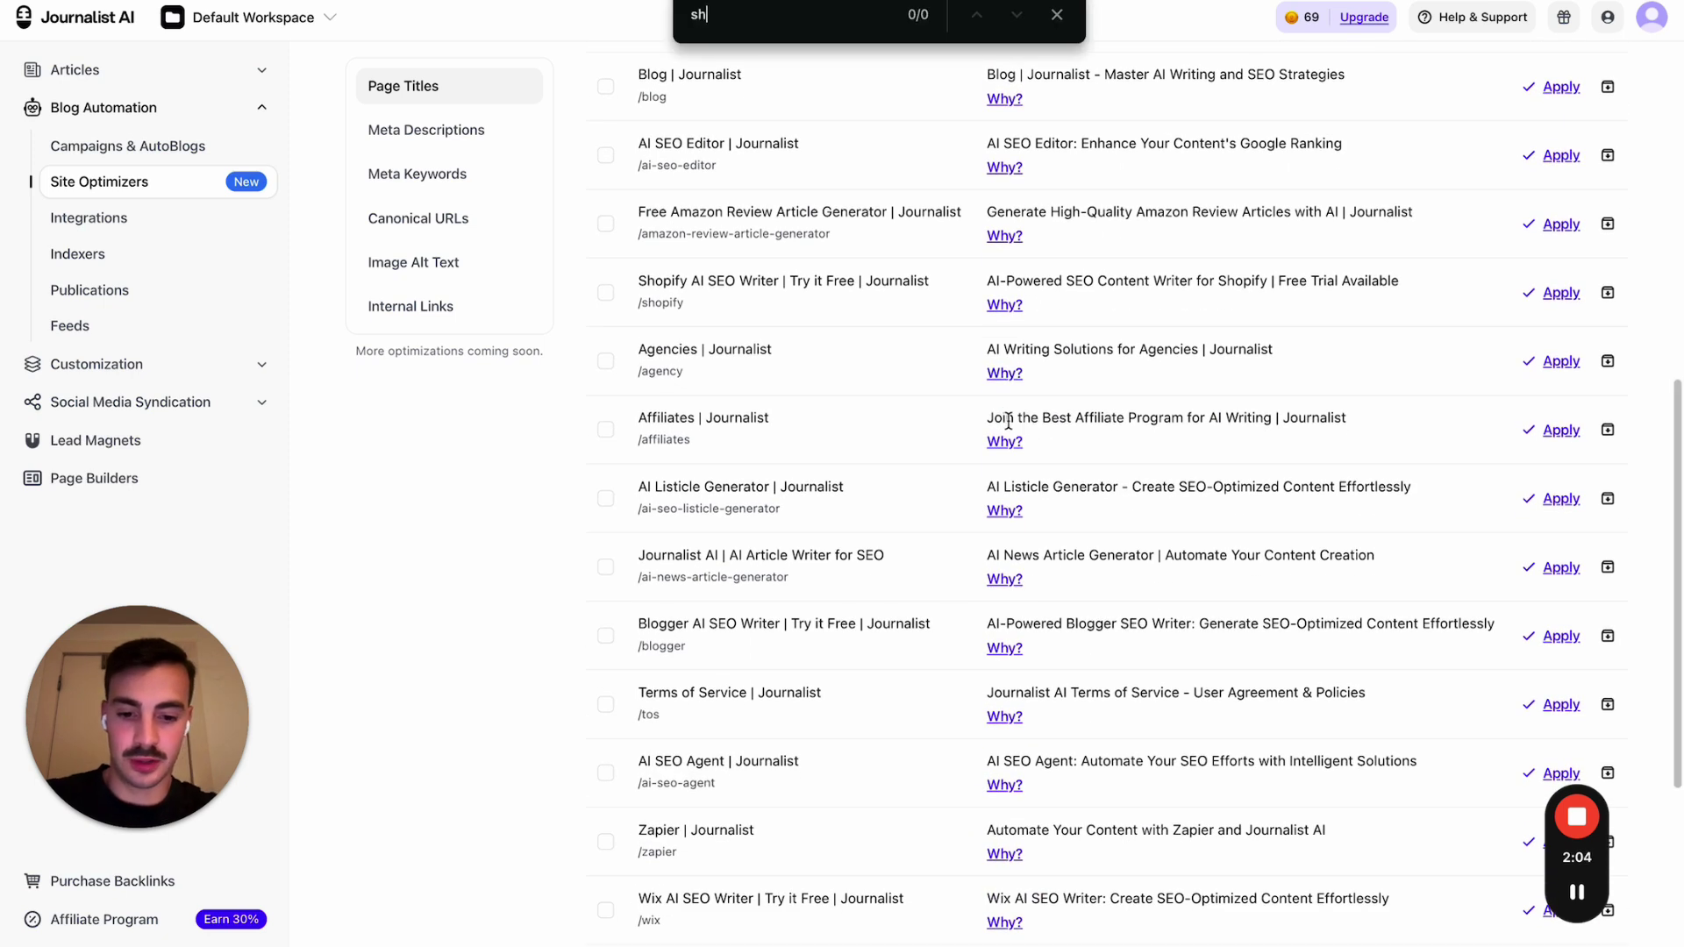
text(opi)
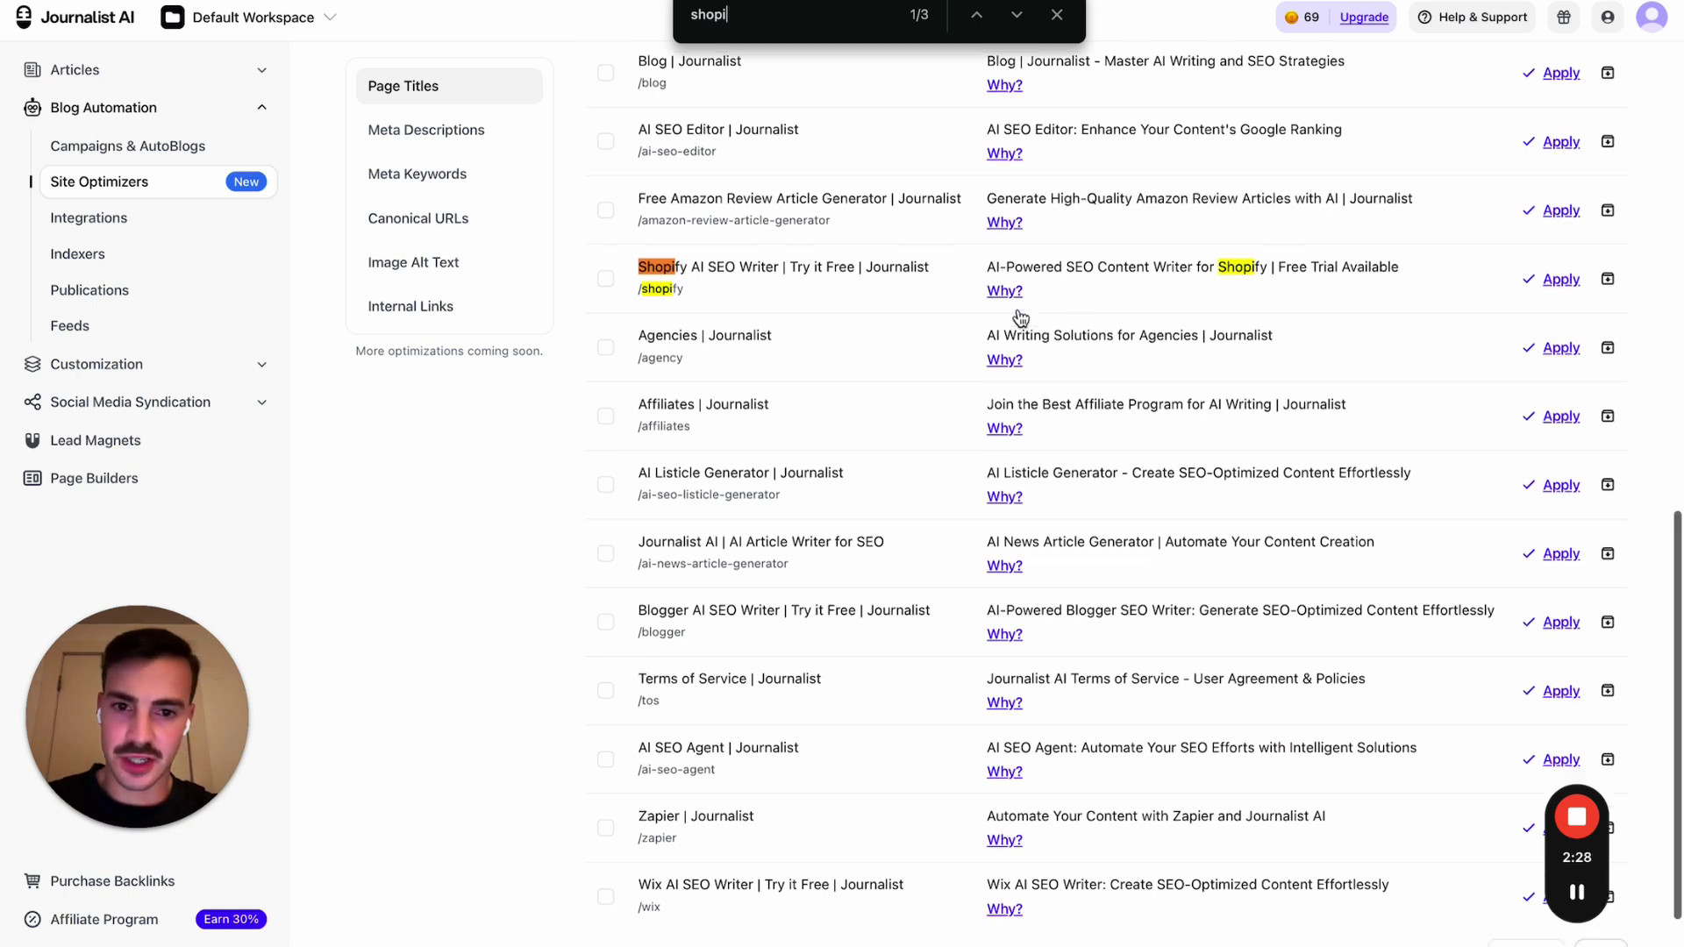
scroll(1017, 314, down, 1)
double_click(677, 302)
click(408, 3)
key(ctrl+l)
text(https://tryjournalist.com/agency)
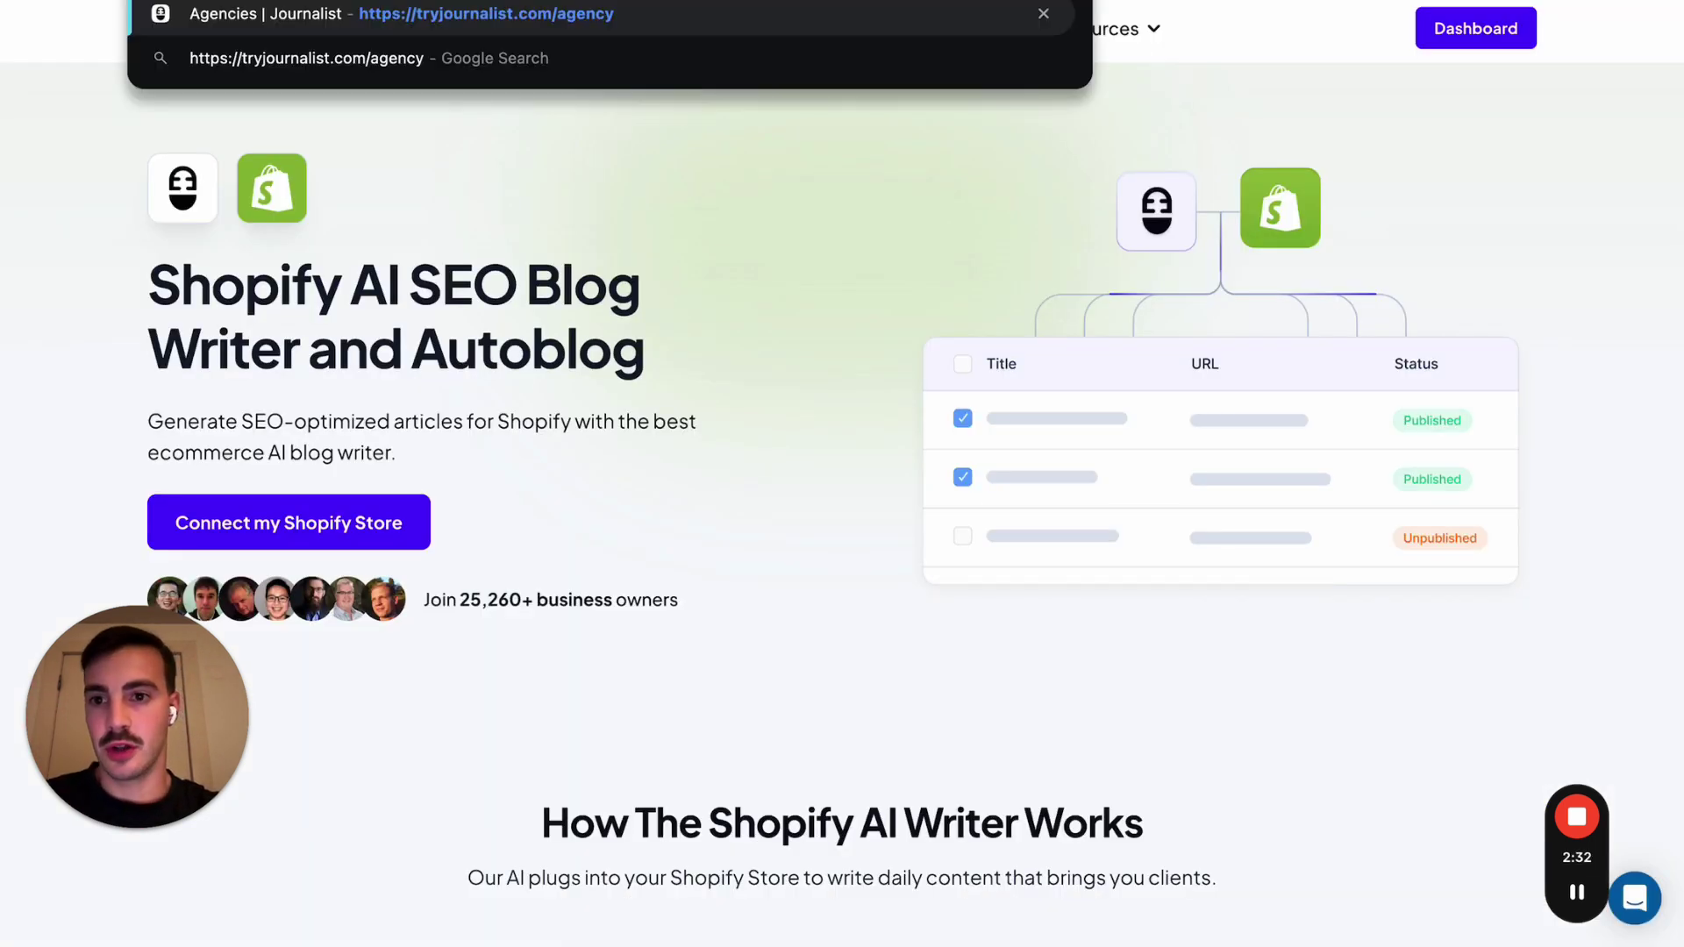
key(Return)
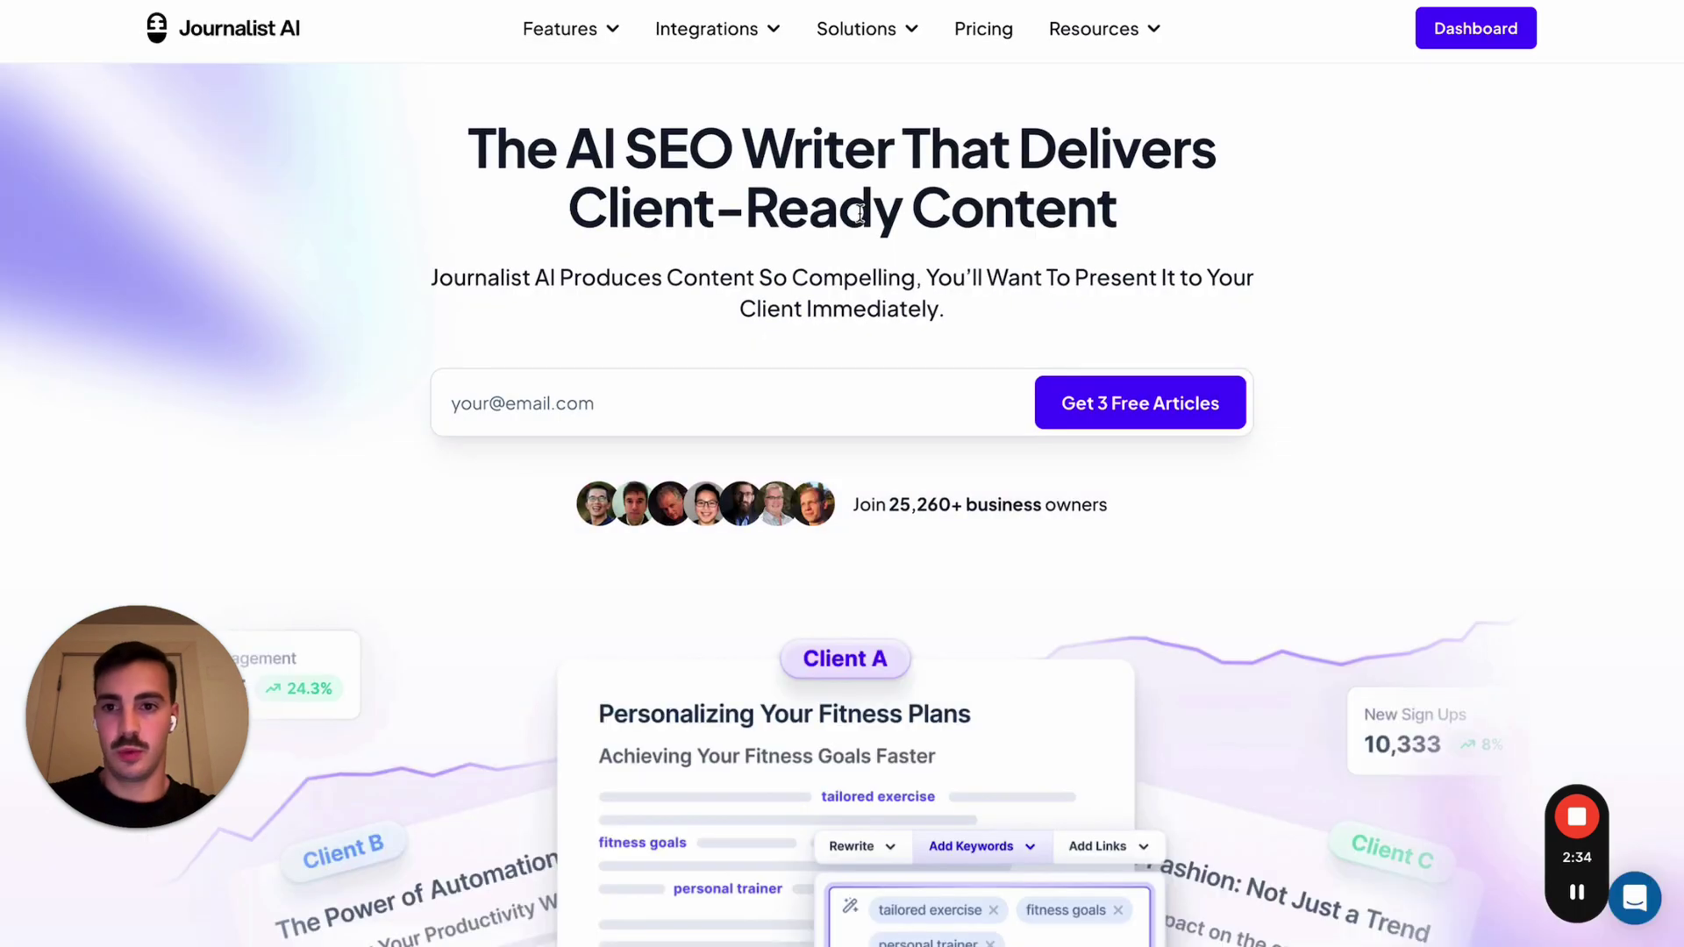
scroll(843, 185, down, 2)
scroll(842, 186, down, 10)
scroll(845, 189, up, 3)
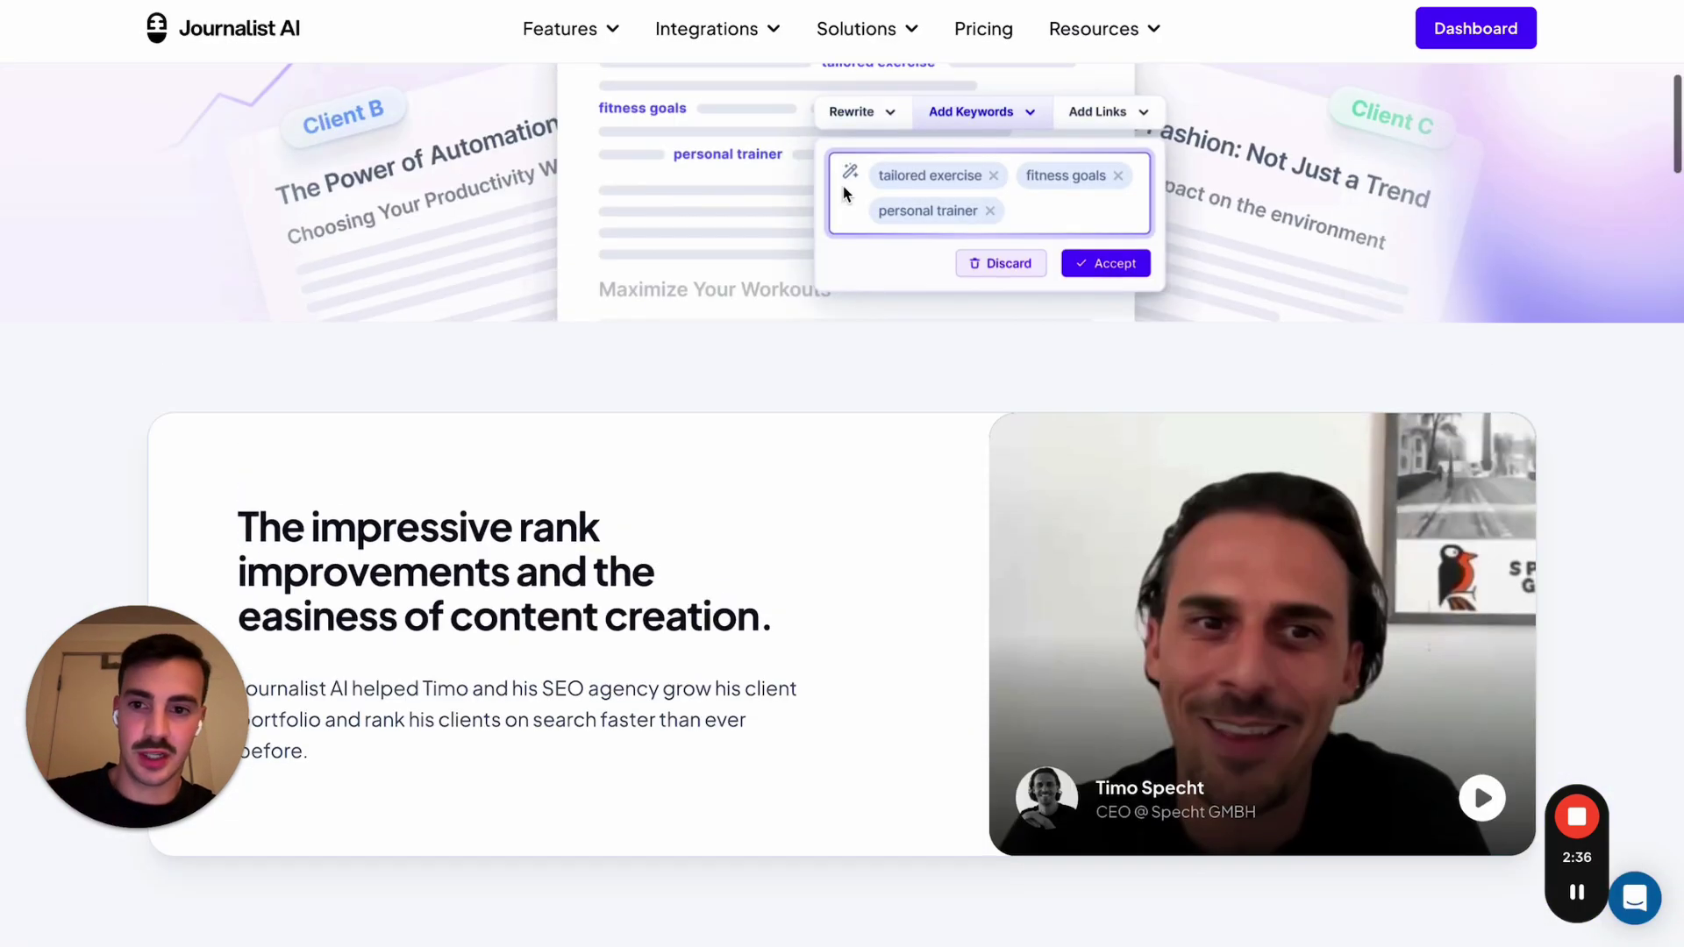
scroll(846, 192, down, 7)
scroll(844, 193, down, 3)
scroll(845, 193, down, 3)
scroll(844, 193, down, 4)
scroll(844, 193, down, 4)
scroll(845, 192, down, 8)
scroll(845, 193, down, 8)
scroll(845, 193, down, 15)
scroll(844, 193, up, 20)
scroll(846, 193, up, 10)
key(ctrl+Tab)
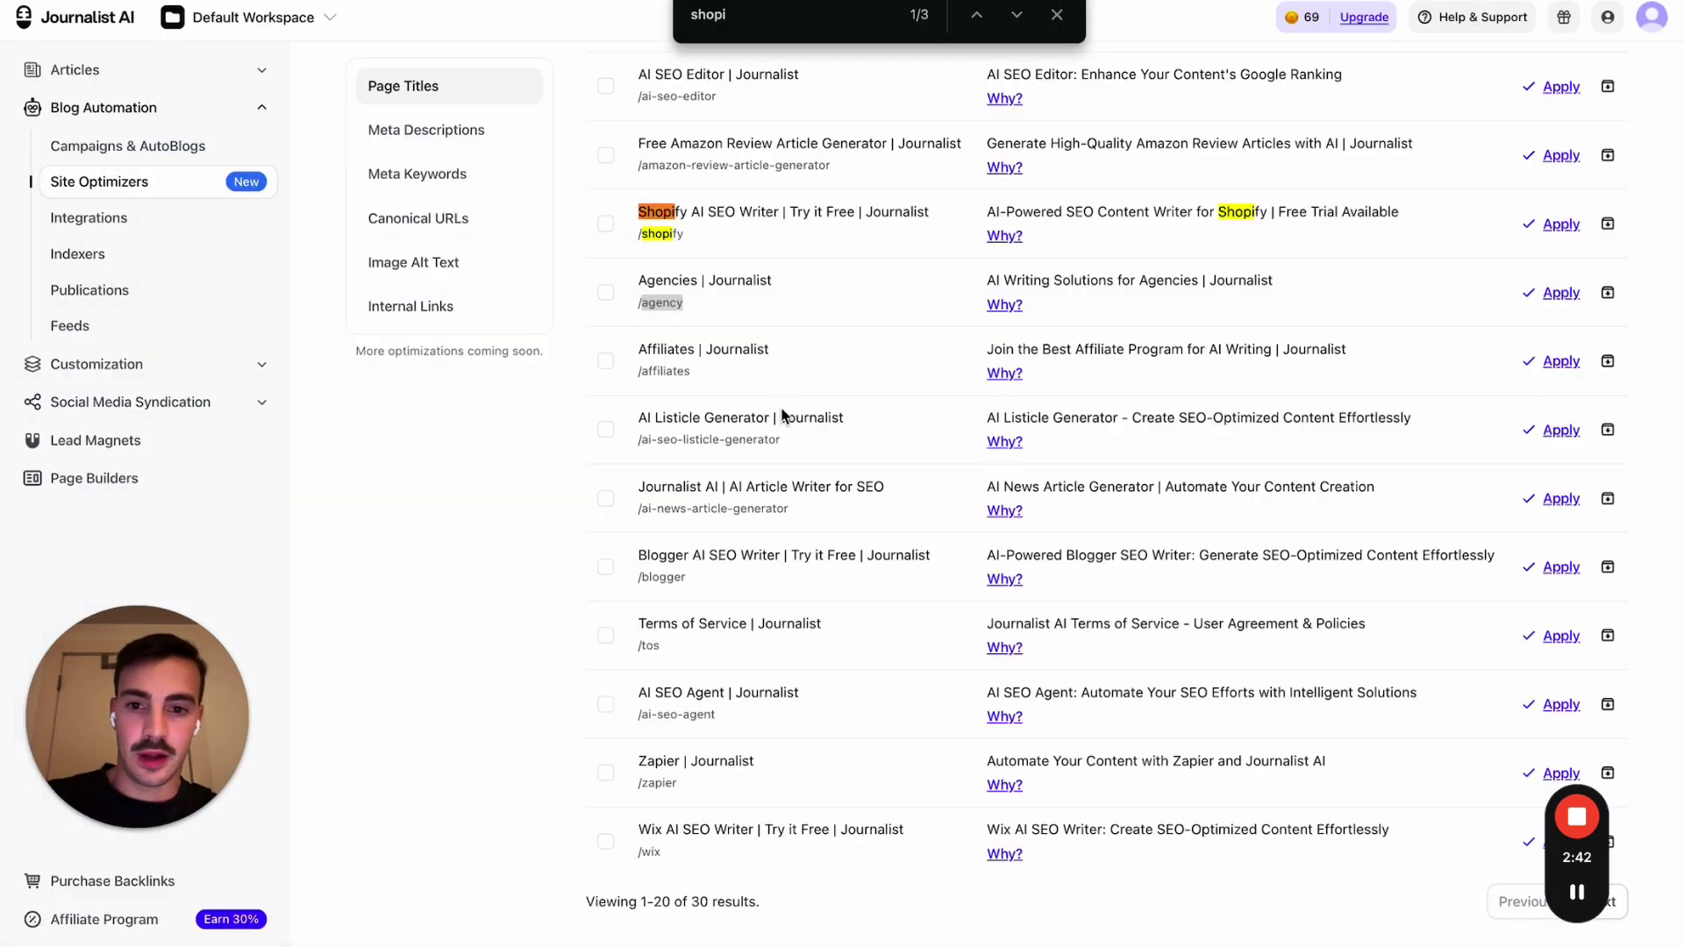
triple_click(687, 287)
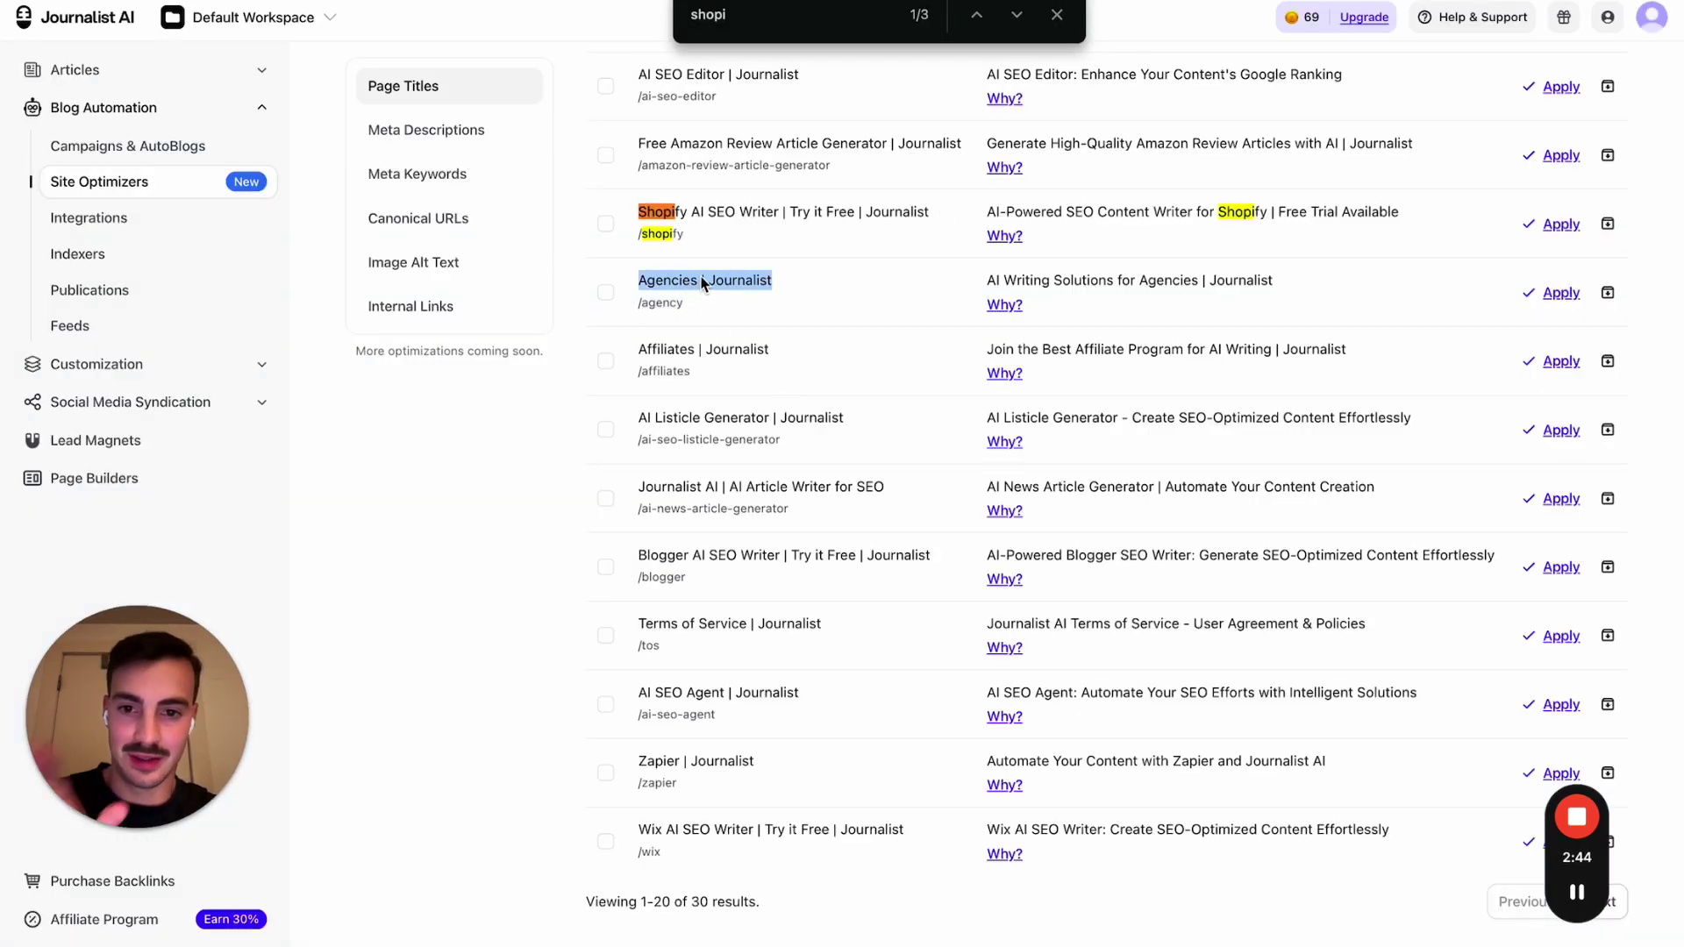
double_click(714, 282)
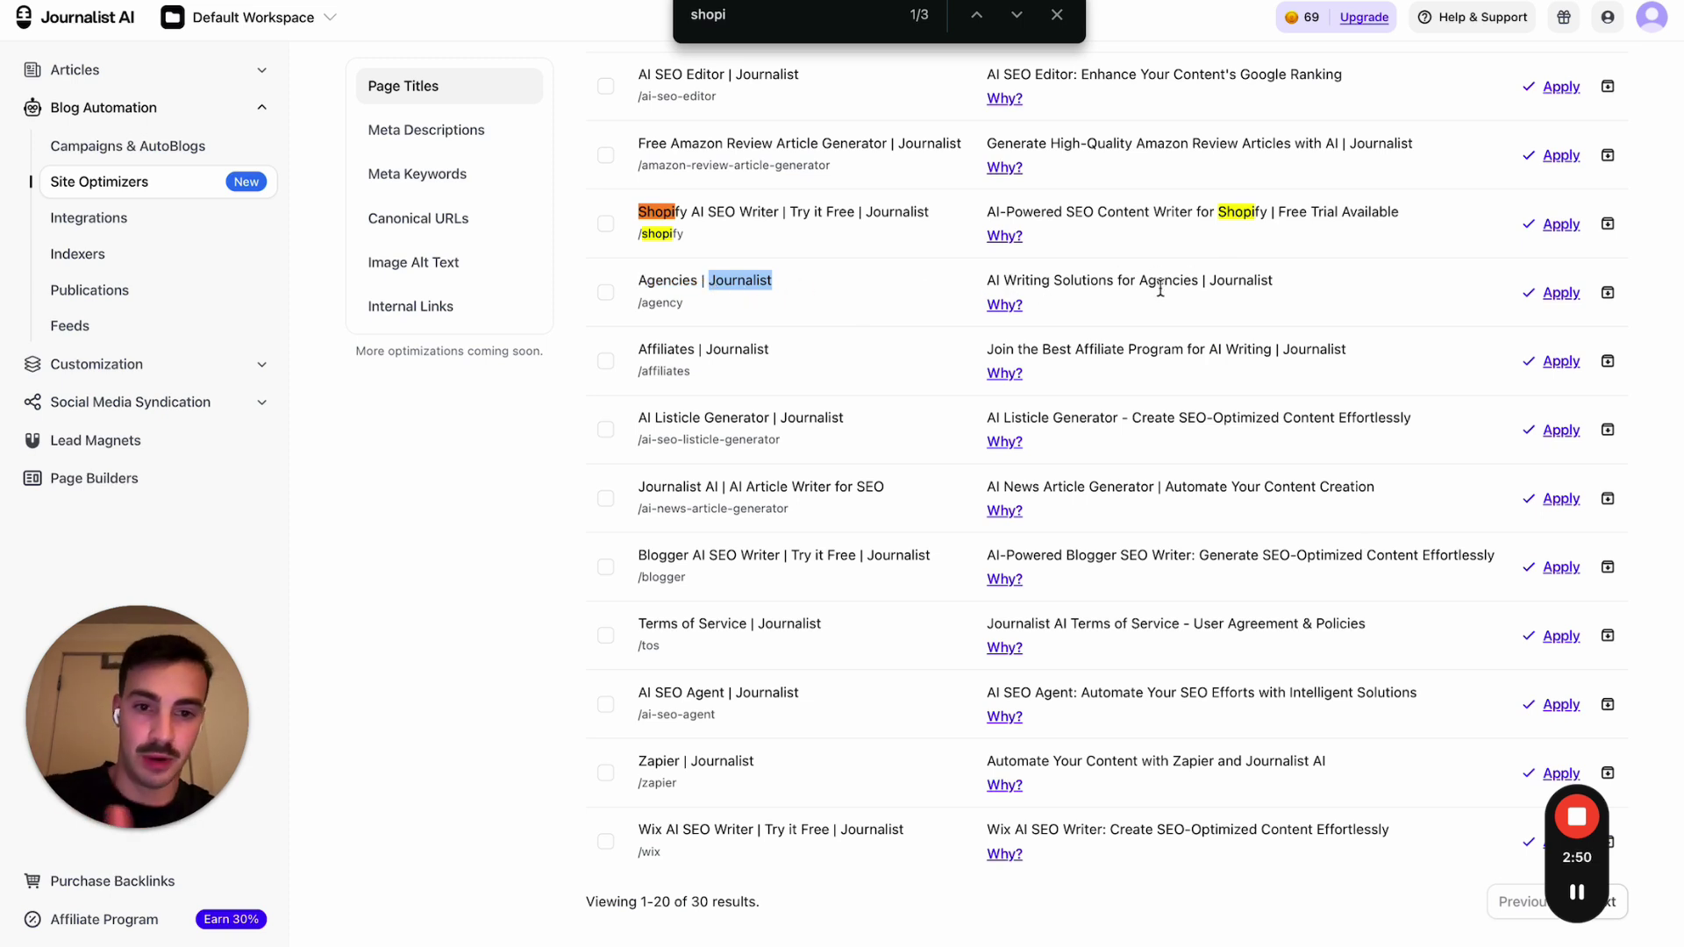
click(1006, 309)
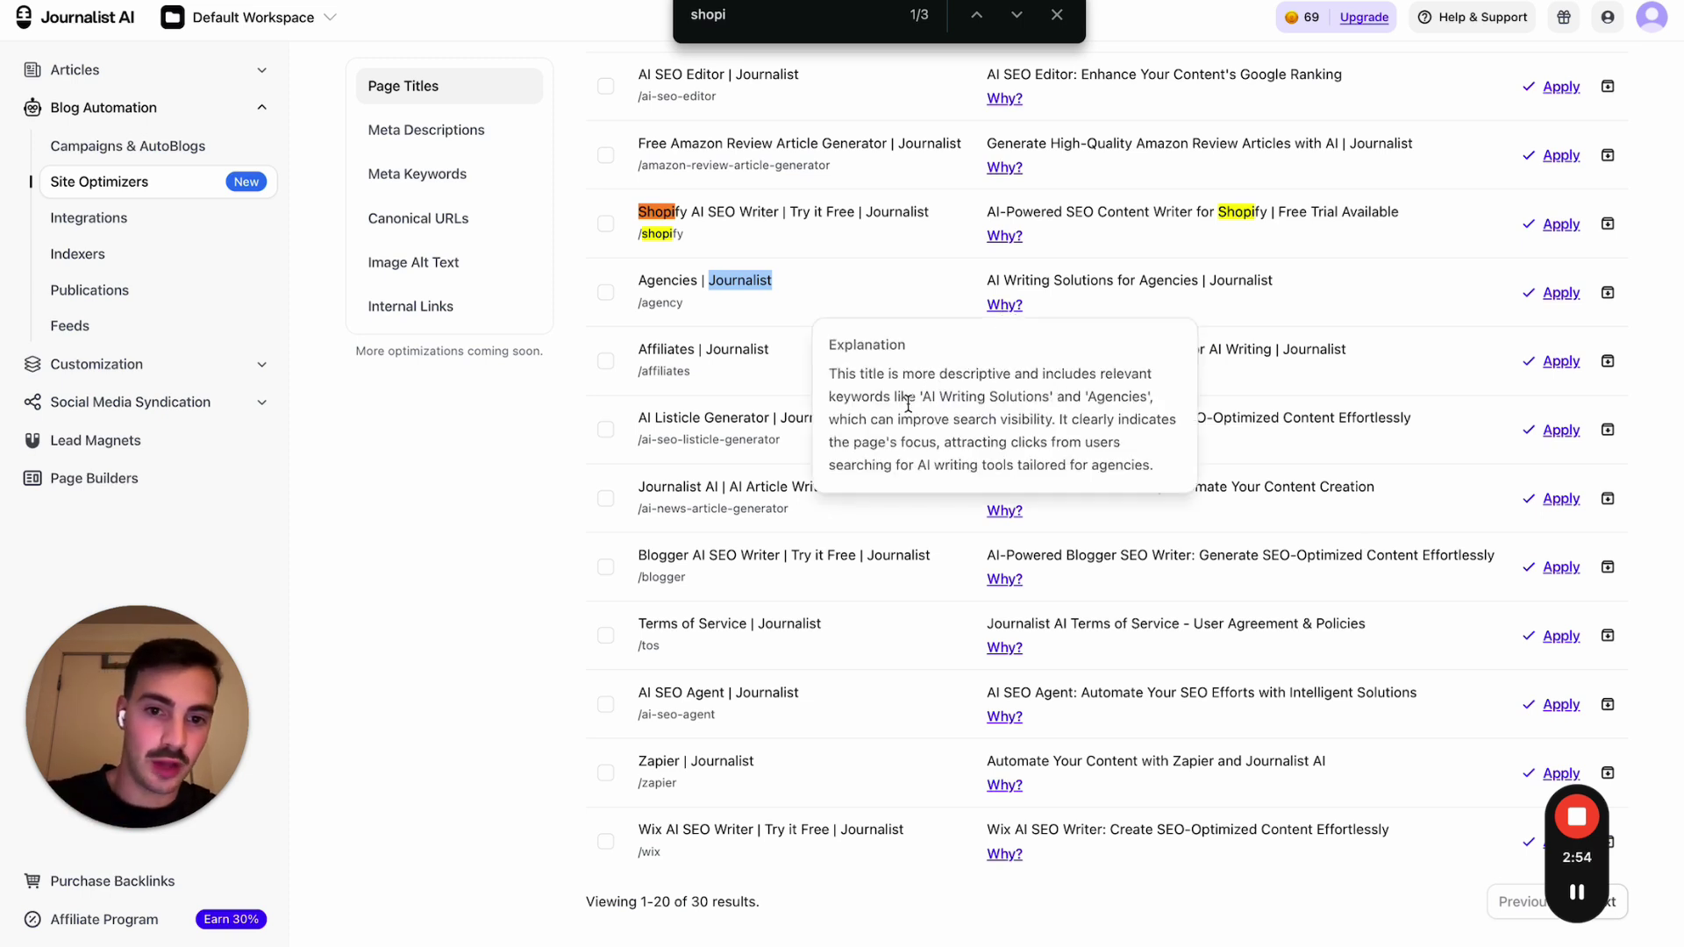
drag(926, 401, 1041, 403)
double_click(1104, 399)
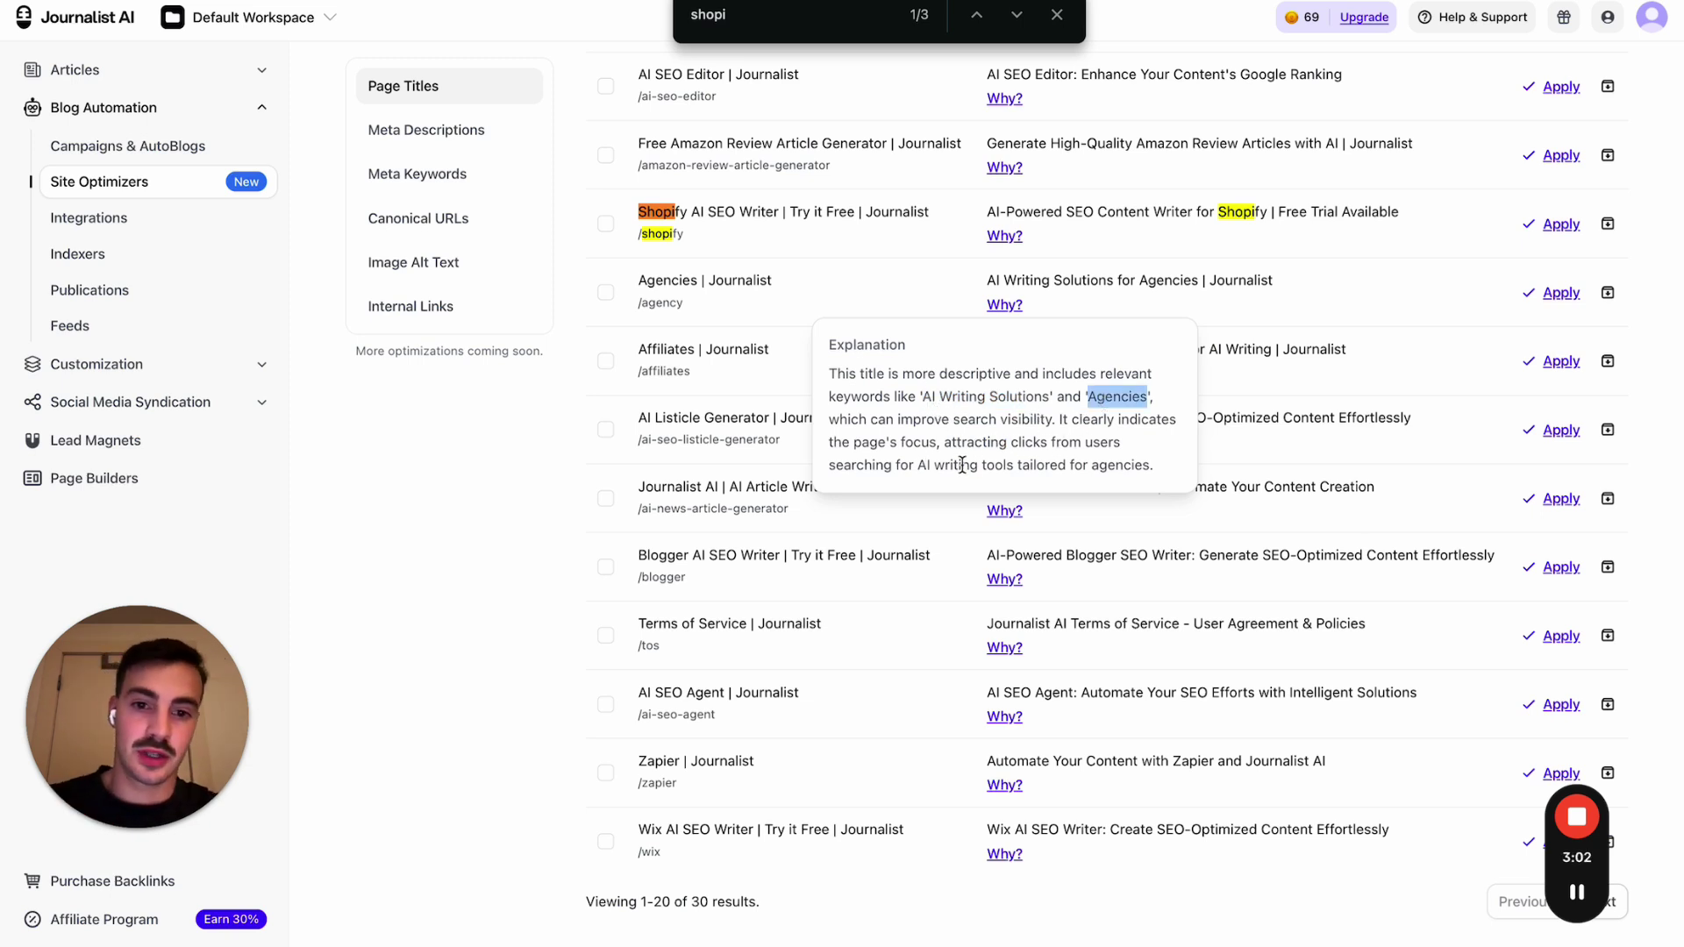
mouse_move(1145, 466)
mouse_down()
mouse_move(1005, 456)
mouse_move(830, 380)
mouse_up()
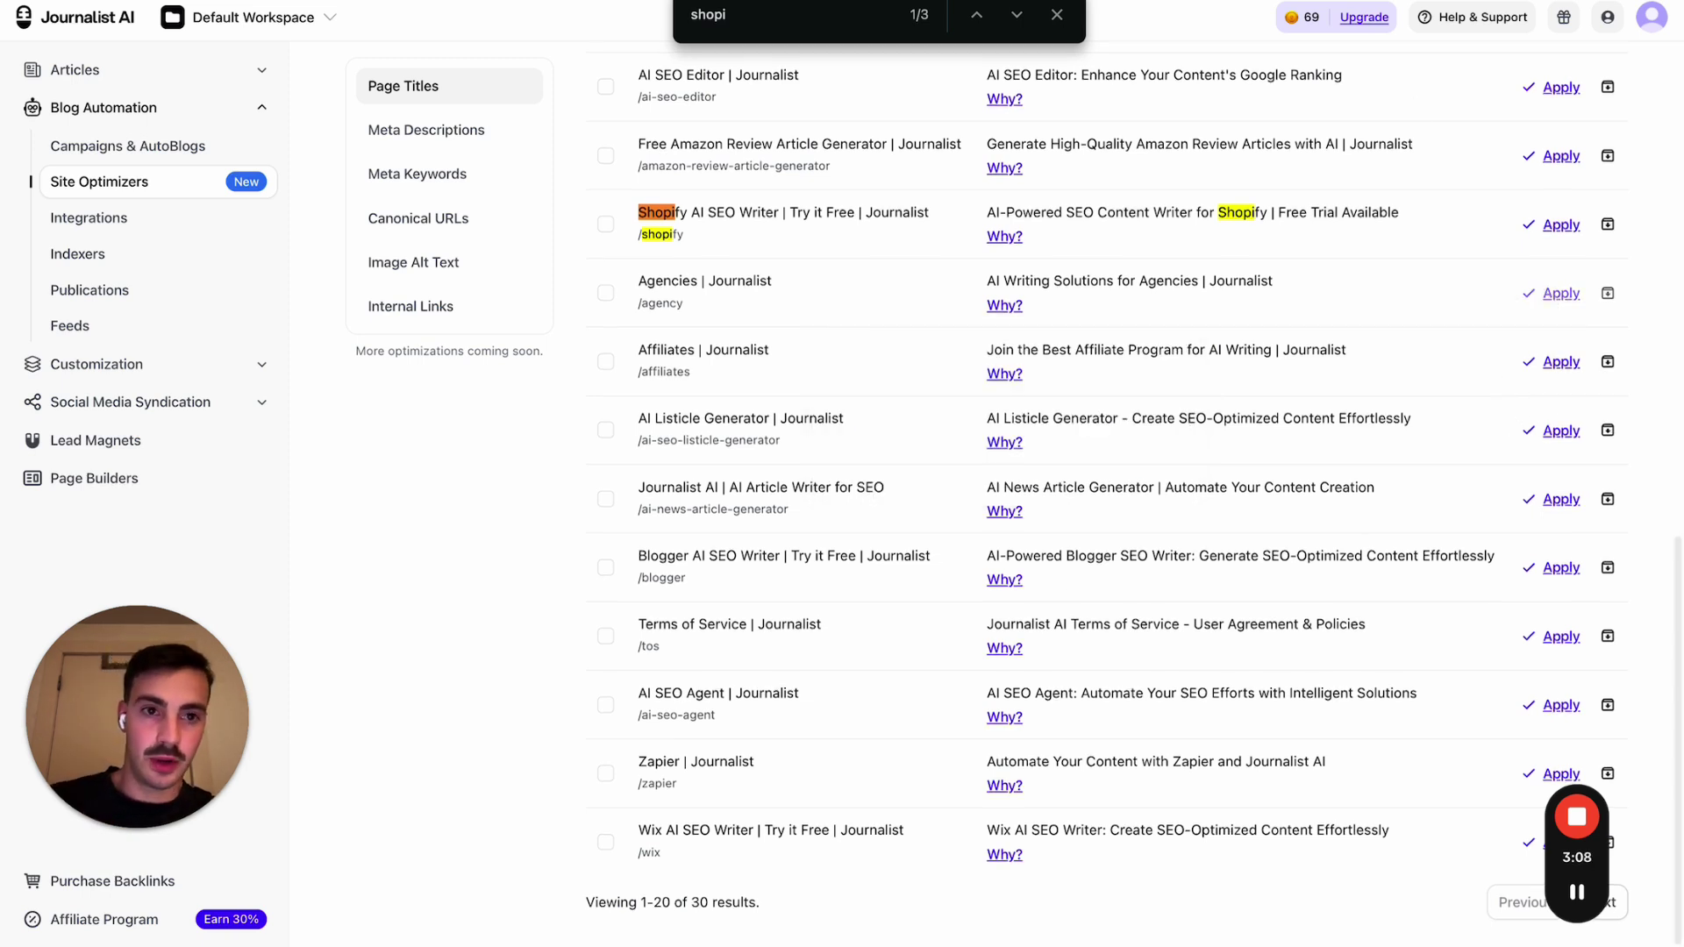
Step: Apply the Agencies page's suggested title and highlight the changes-not-live-yet warning
click(1559, 293)
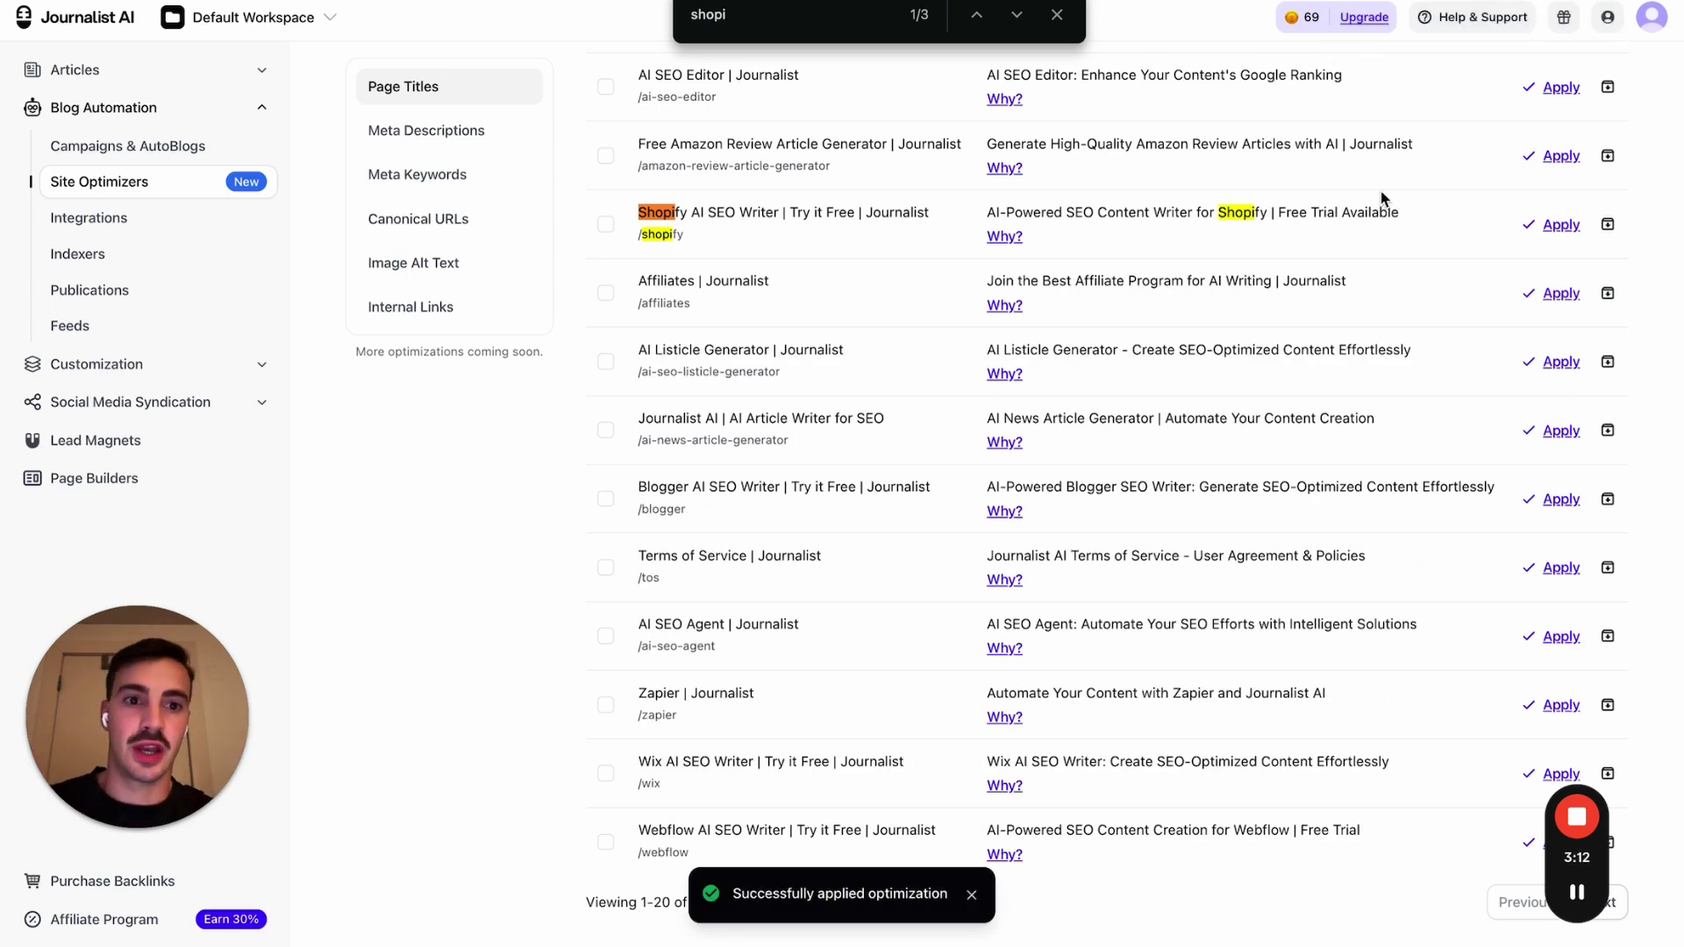
scroll(1383, 199, up, 15)
drag(492, 347, 653, 347)
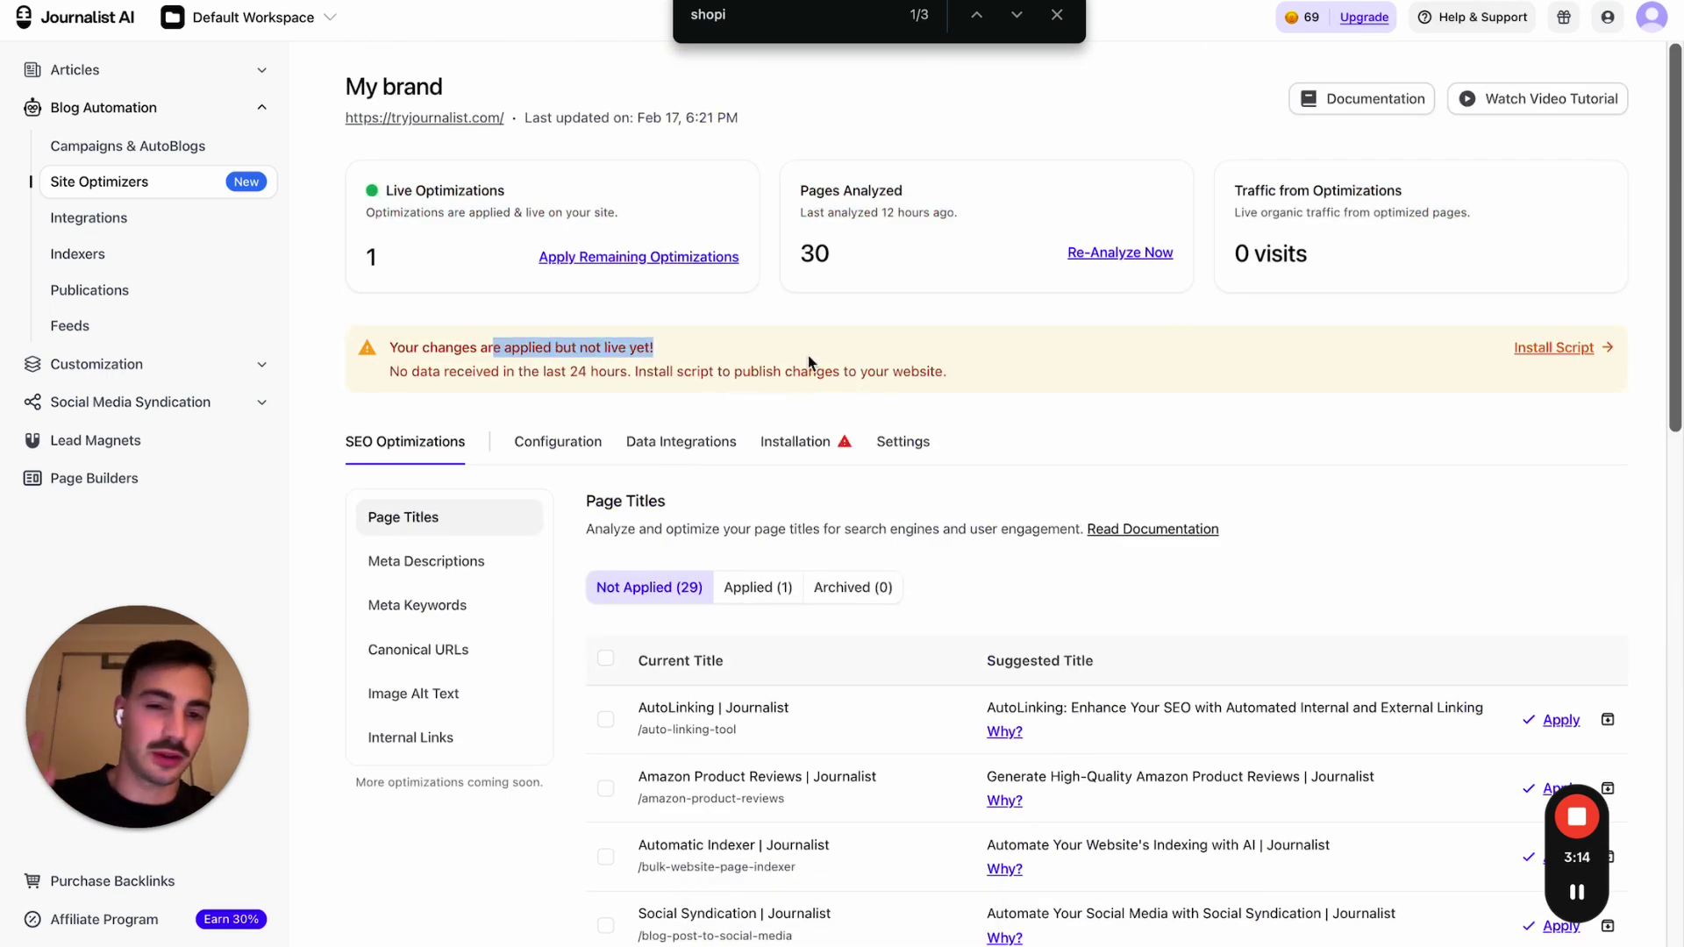
drag(836, 367, 1103, 394)
Step: Scroll through the title suggestions and open a new browser tab
scroll(1104, 393, down, 3)
scroll(1103, 392, down, 3)
scroll(1297, 377, up, 6)
scroll(1414, 428, down, 5)
scroll(1414, 428, down, 4)
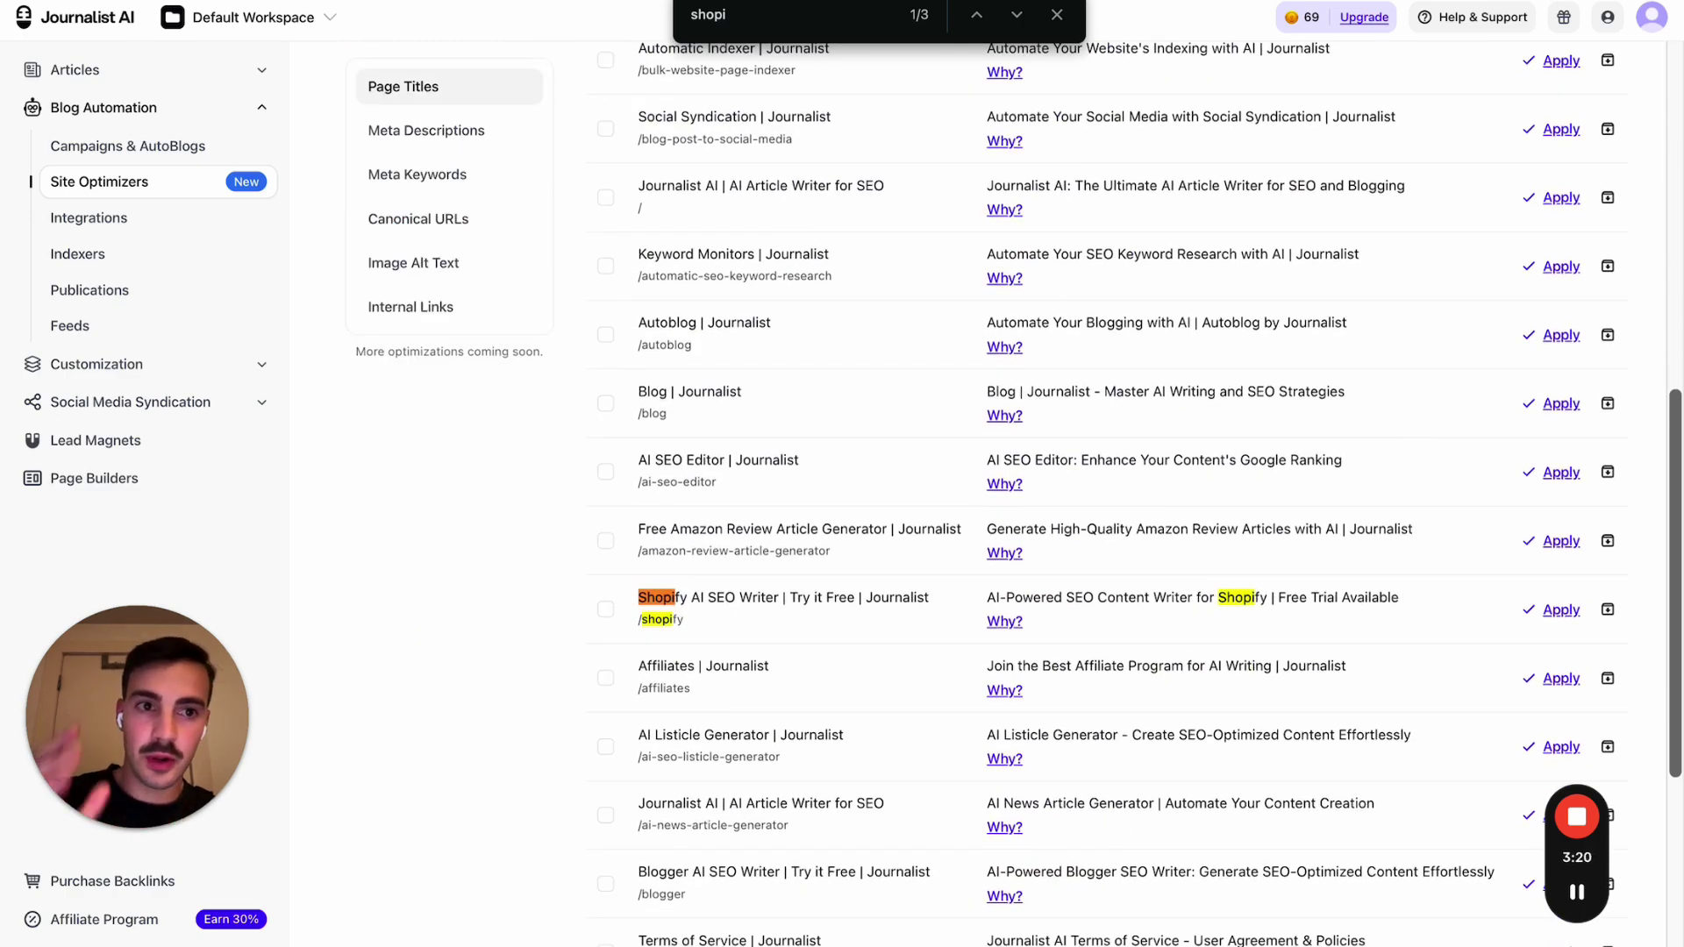
key(ctrl+t)
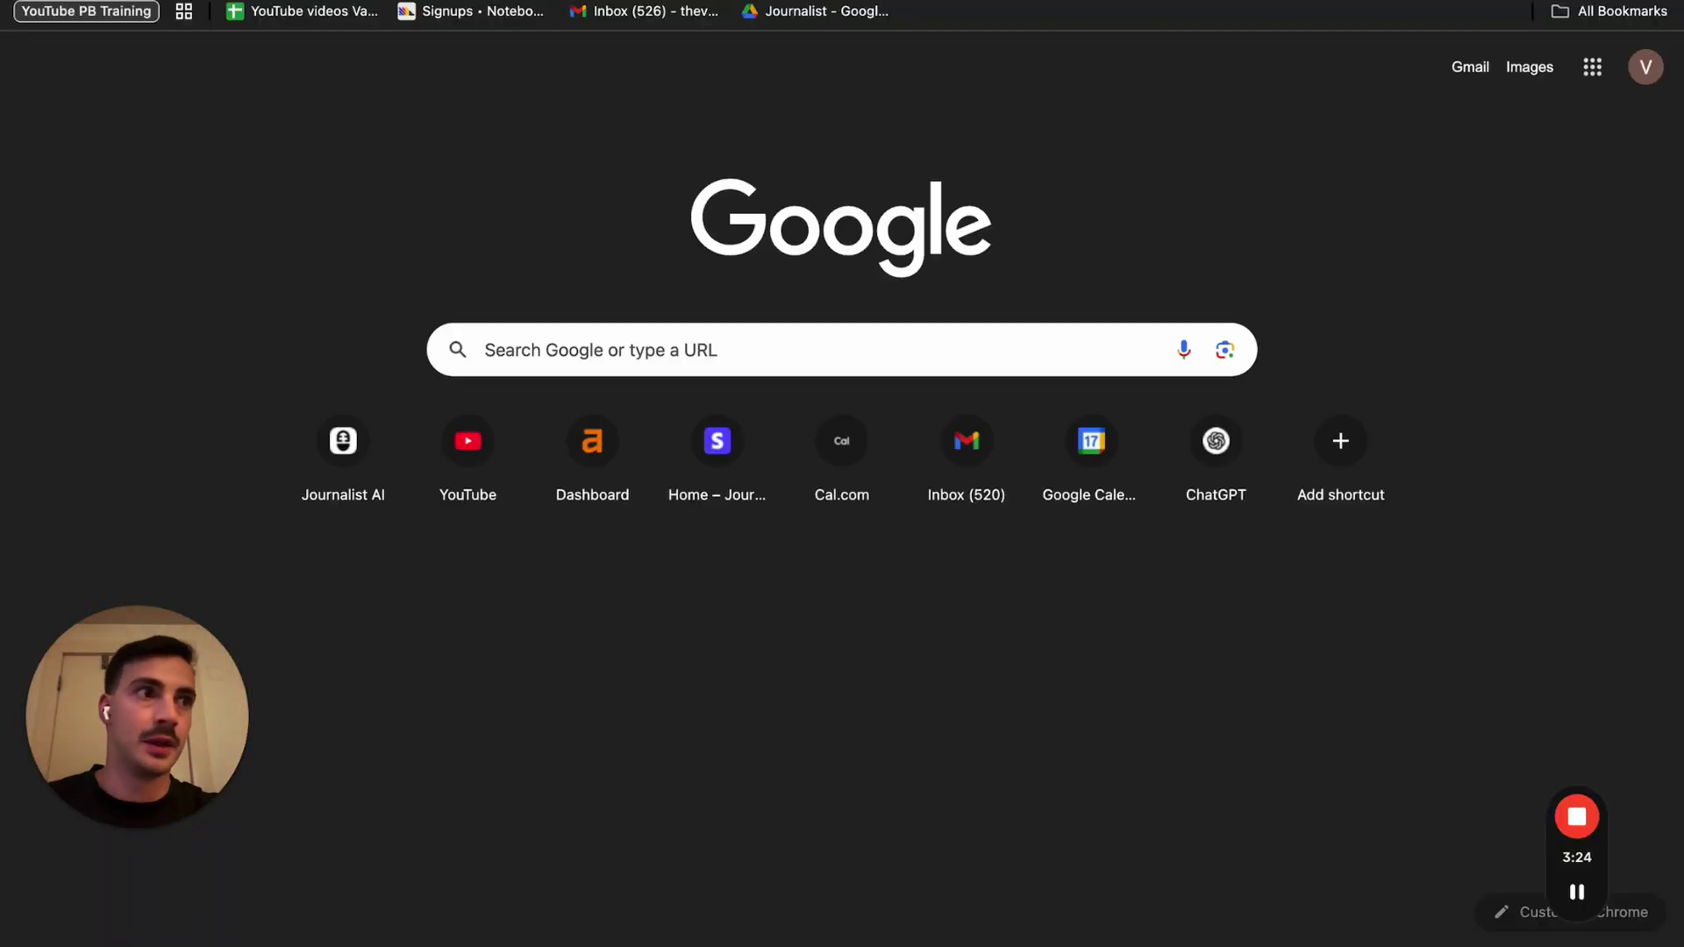
Step: Search Google for 'shopify seo' and scroll through the results
text(shopify seo)
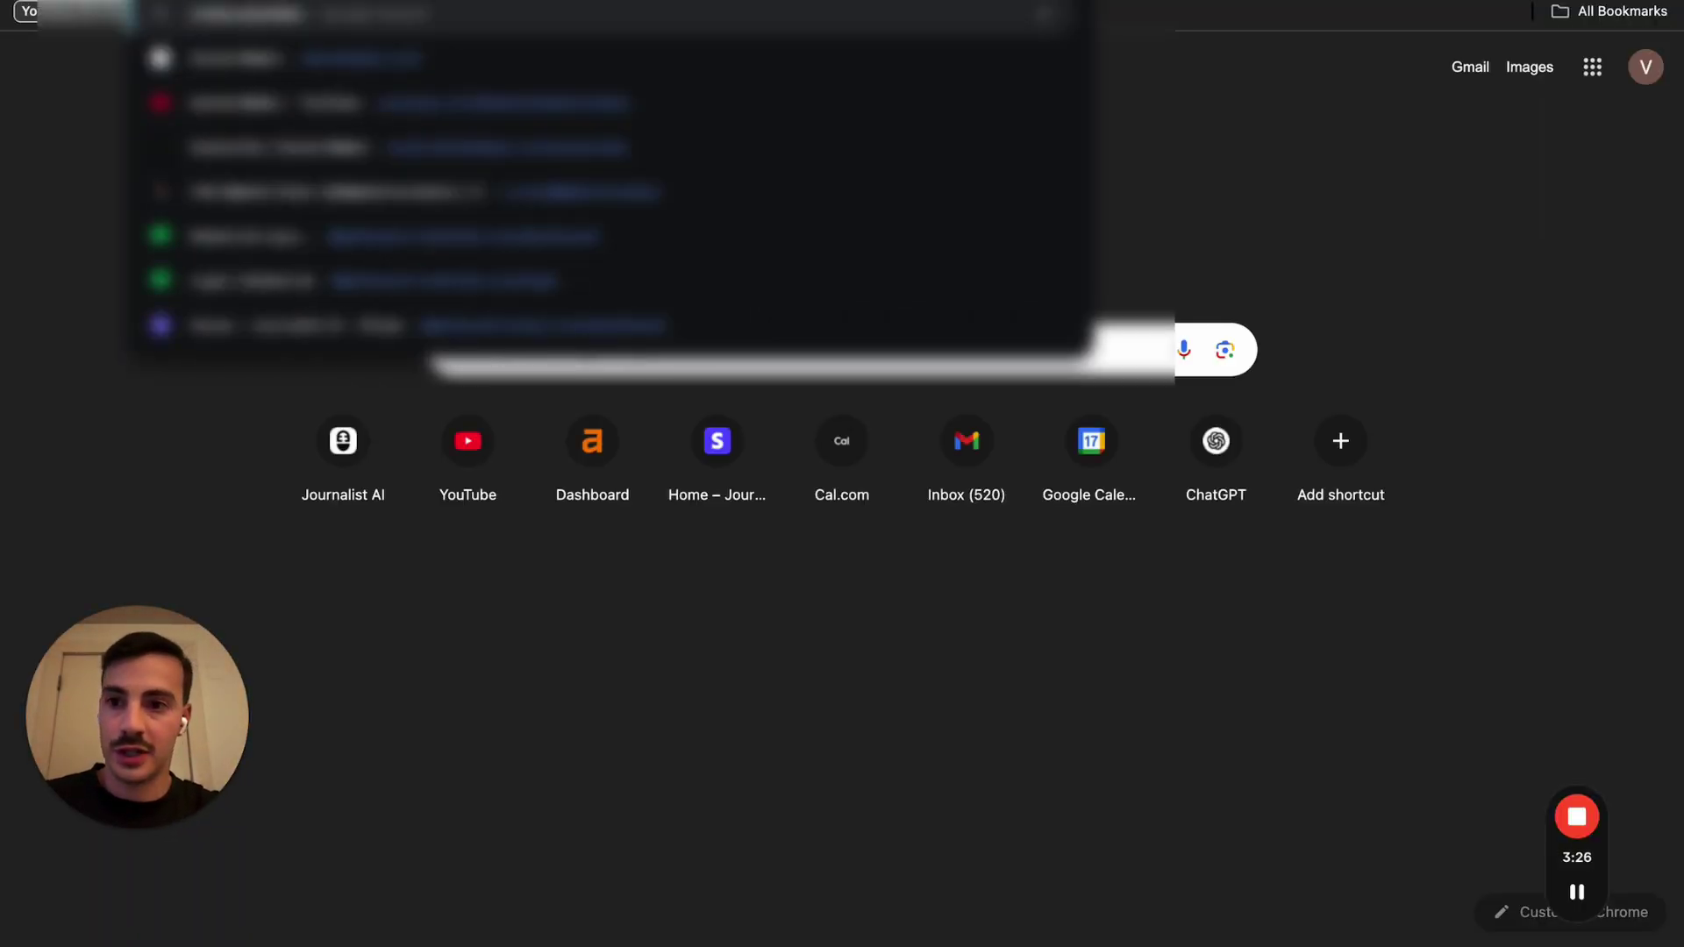
key(Return)
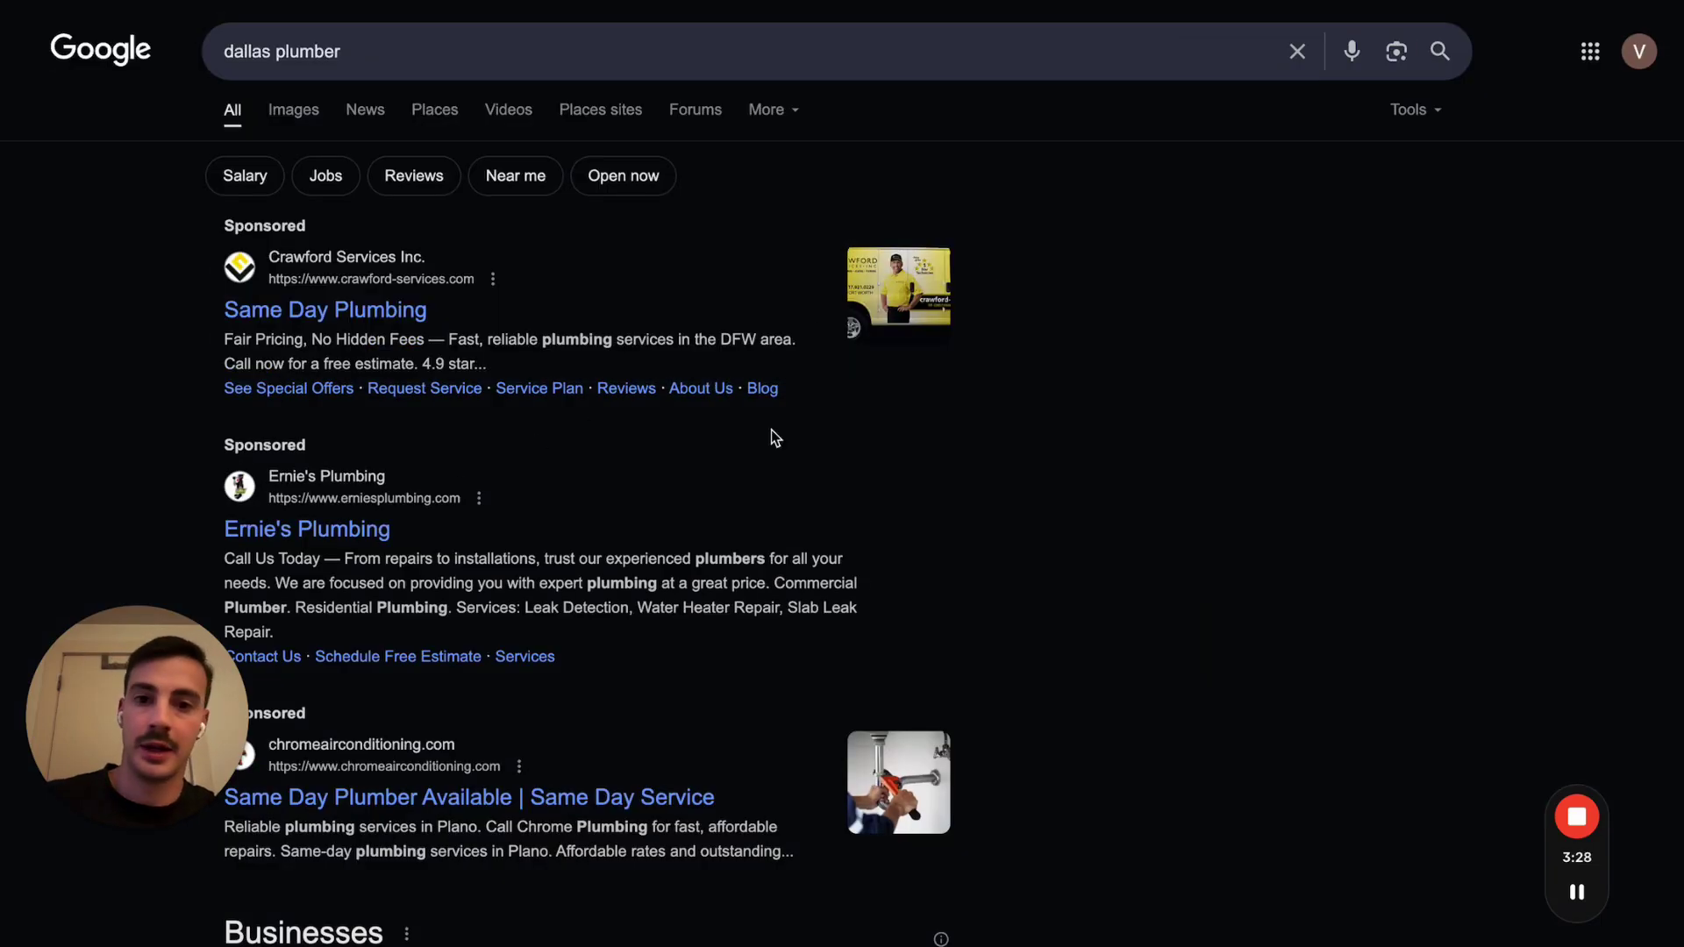
scroll(771, 429, down, 10)
scroll(772, 436, down, 8)
scroll(772, 436, up, 2)
scroll(684, 298, up, 2)
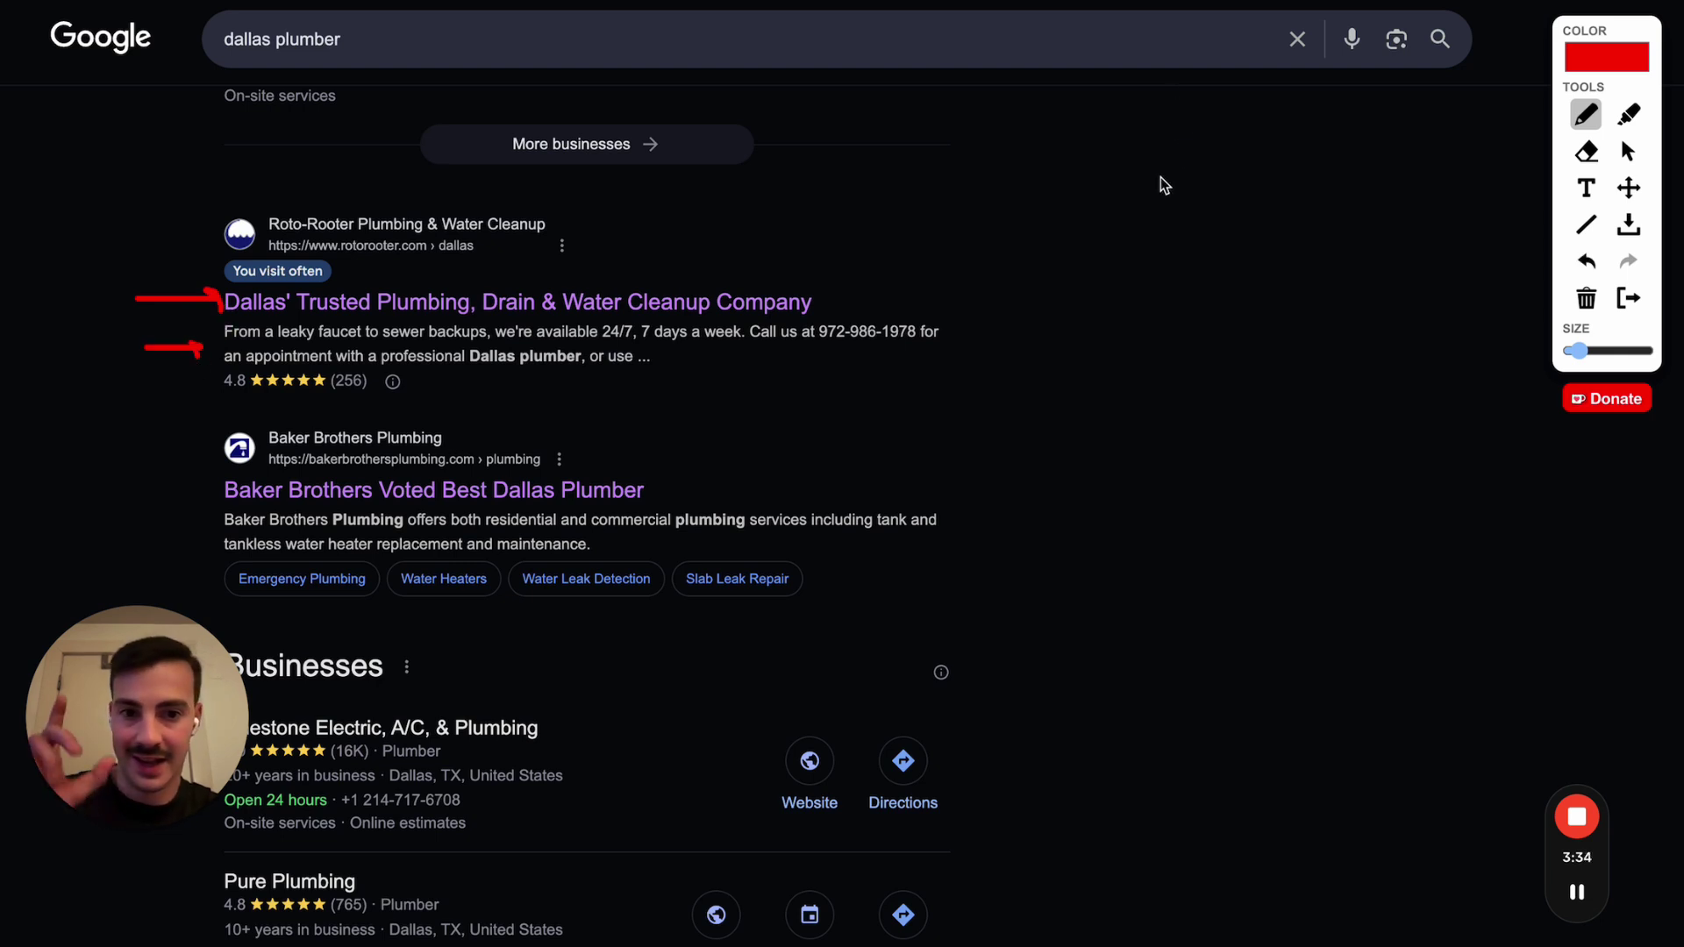
Step: Write SEO and CTR notes, underline 'Dallas' and point an arrow at the Roto-Rooter title
drag(1160, 179, 1125, 229)
mouse_move(1201, 187)
mouse_down()
mouse_move(1215, 254)
mouse_move(1243, 202)
mouse_move(1267, 254)
mouse_move(1282, 206)
mouse_up()
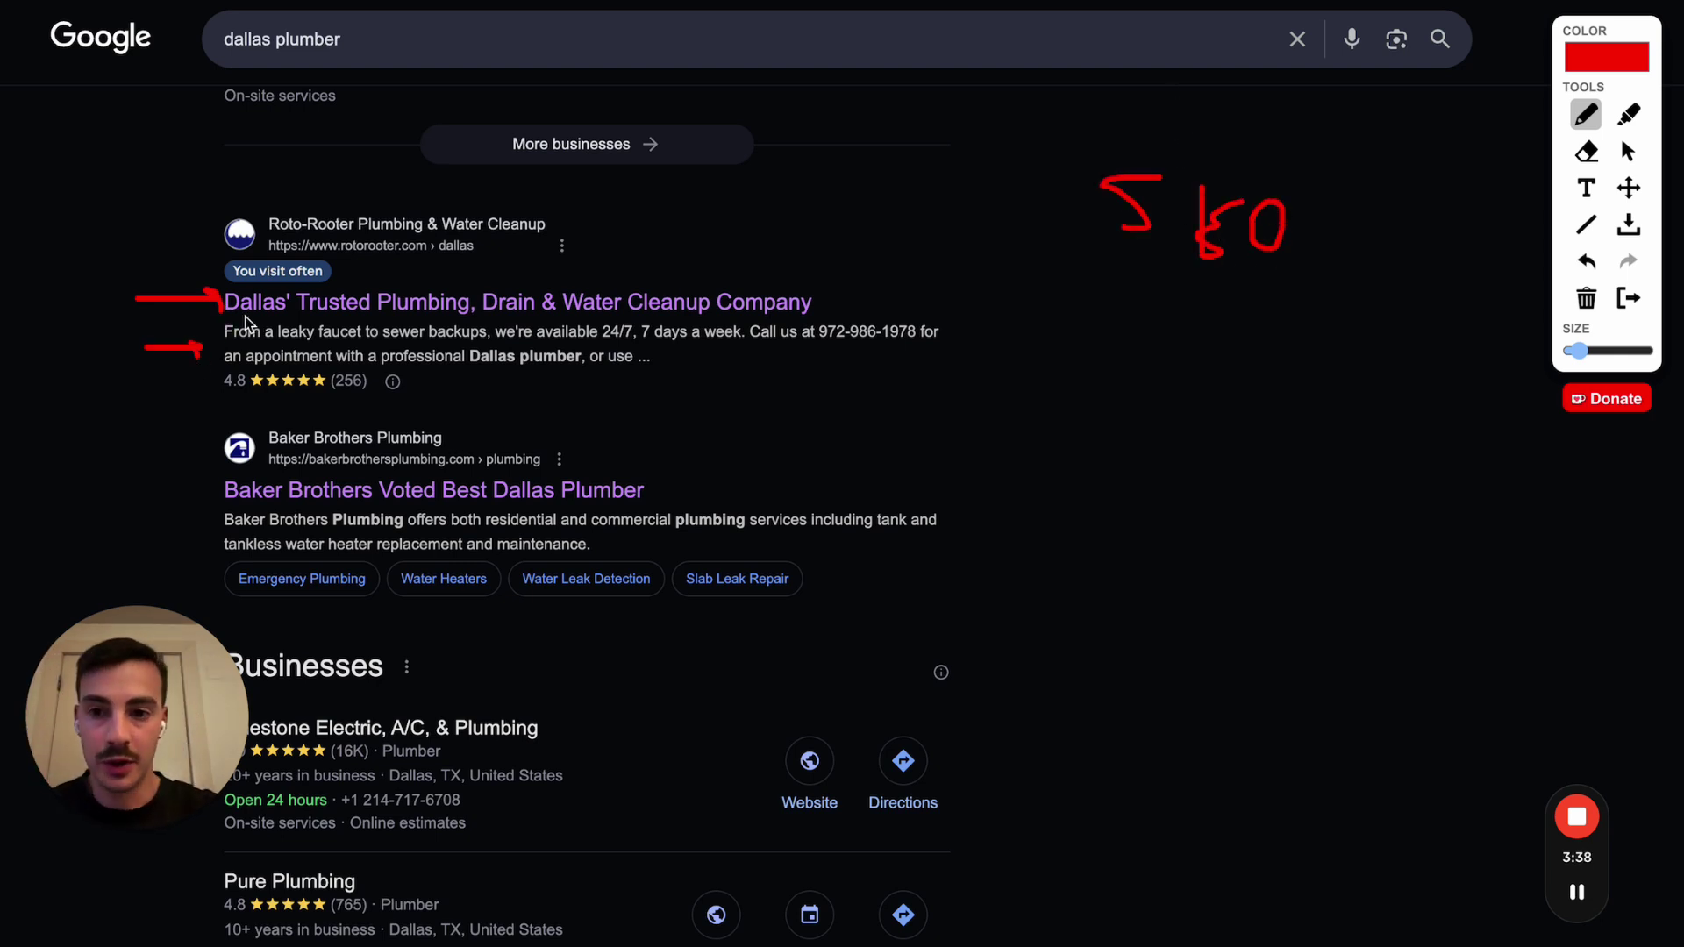
drag(243, 314, 278, 312)
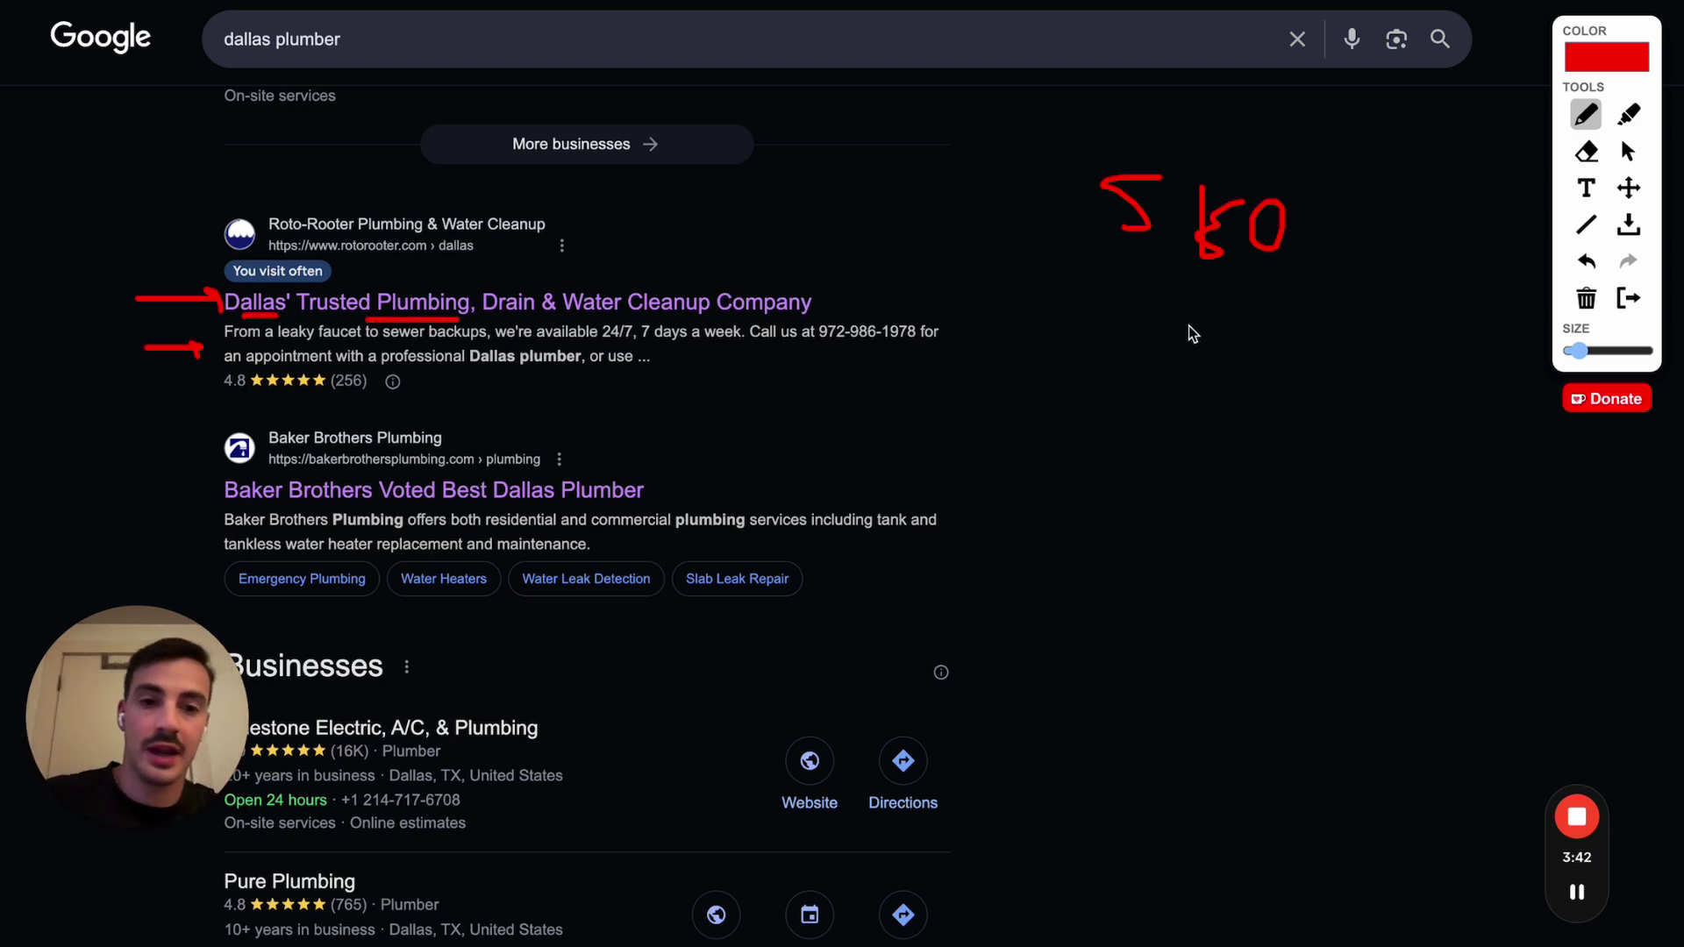
drag(1155, 342, 1105, 381)
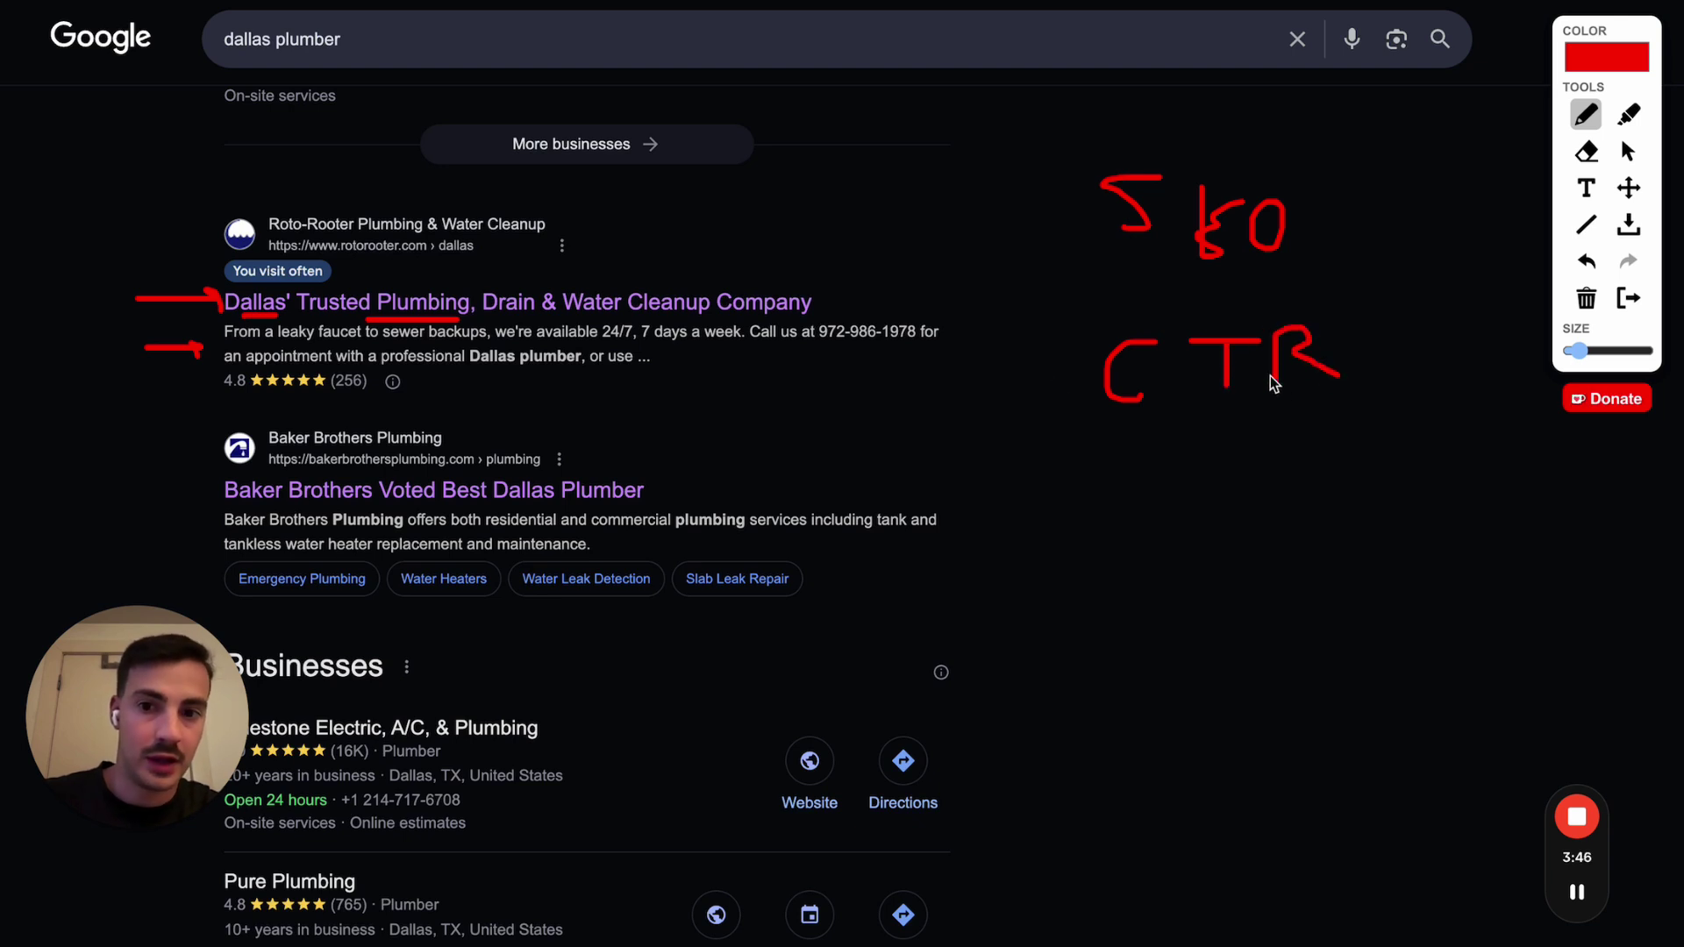
drag(937, 255, 833, 300)
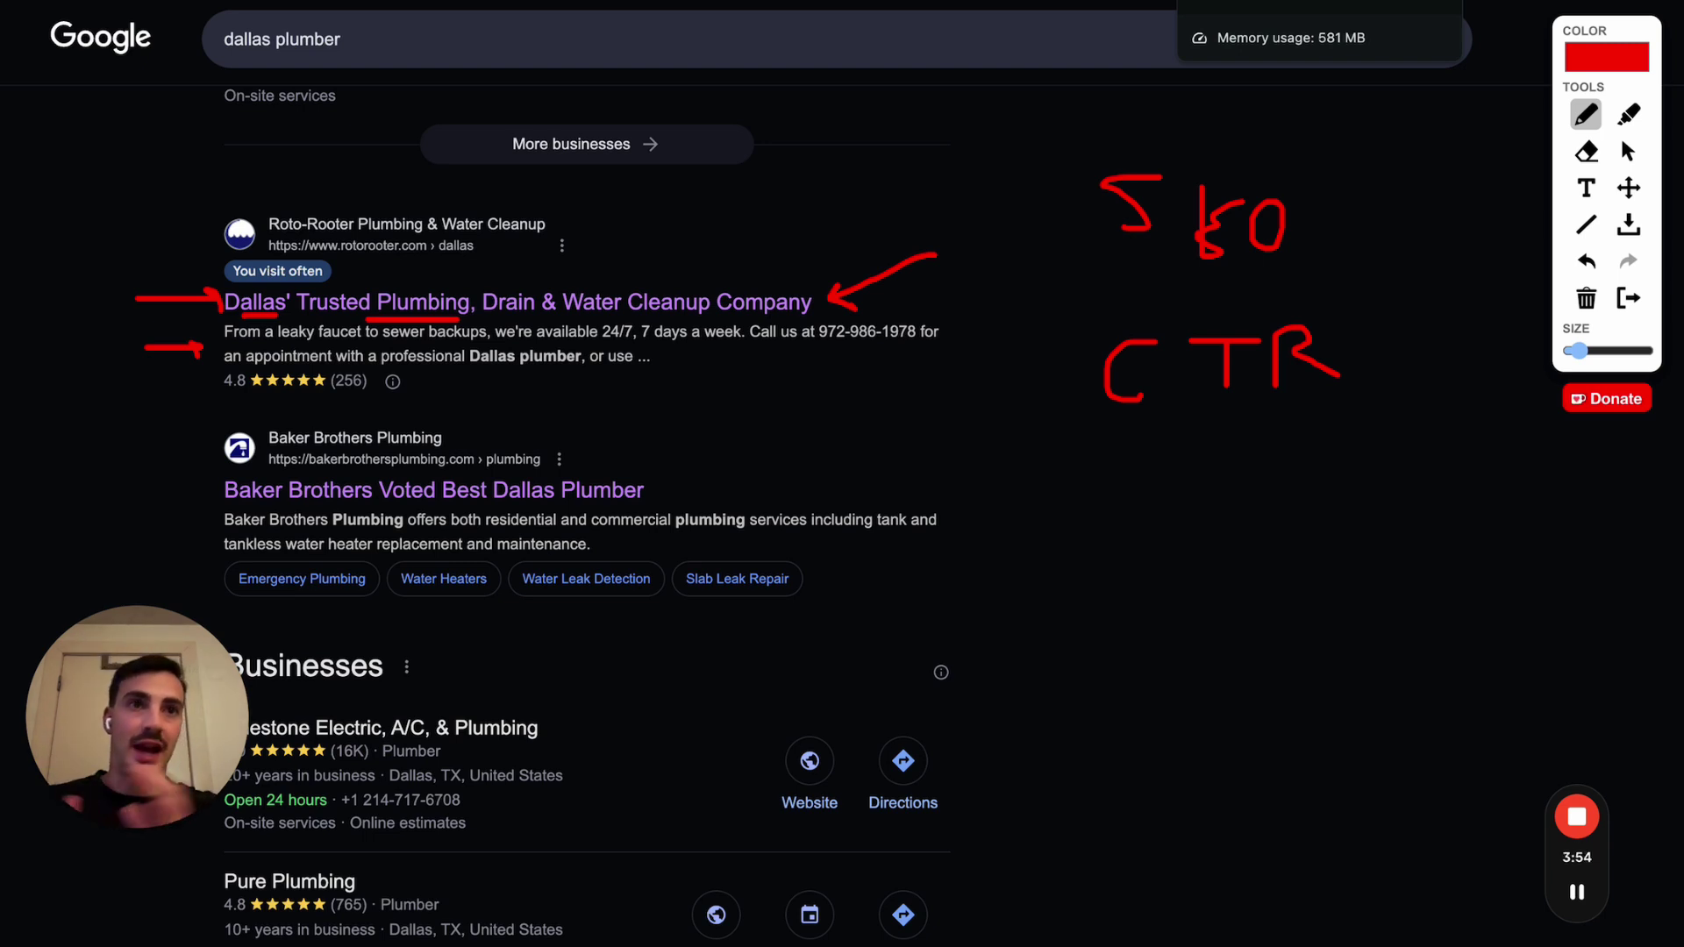
Step: Underline the CTR note and circle both the SEO and CTR notes
scroll(823, 465, down, 3)
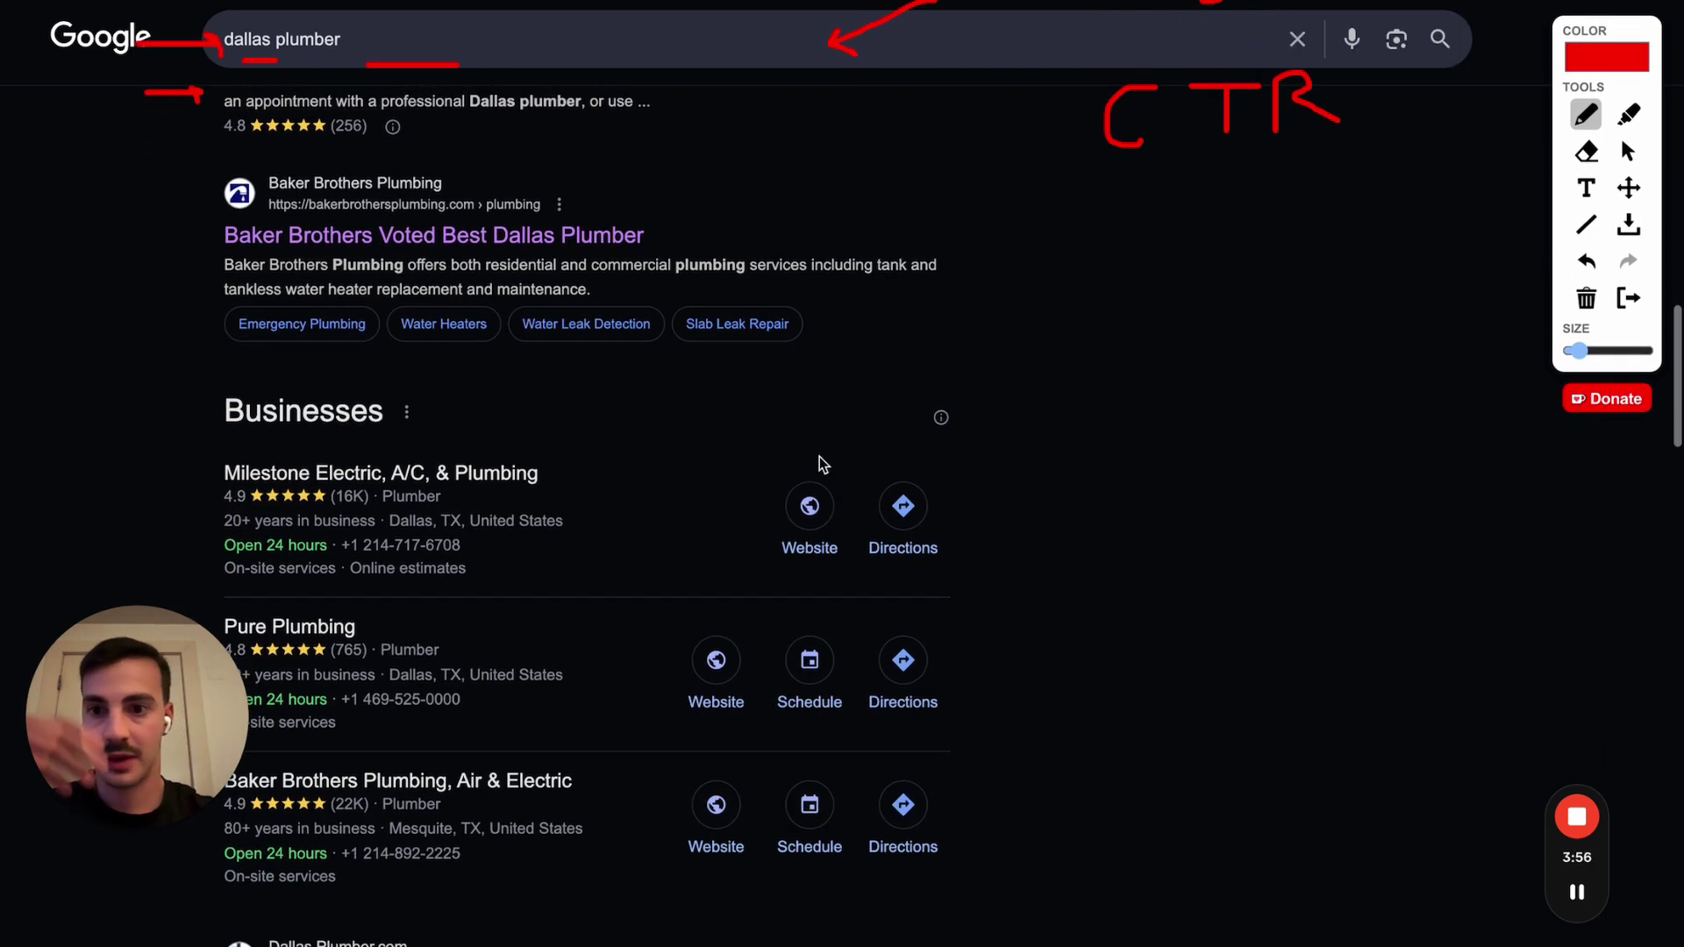
scroll(822, 465, up, 1)
scroll(822, 465, up, 3)
drag(639, 354, 814, 355)
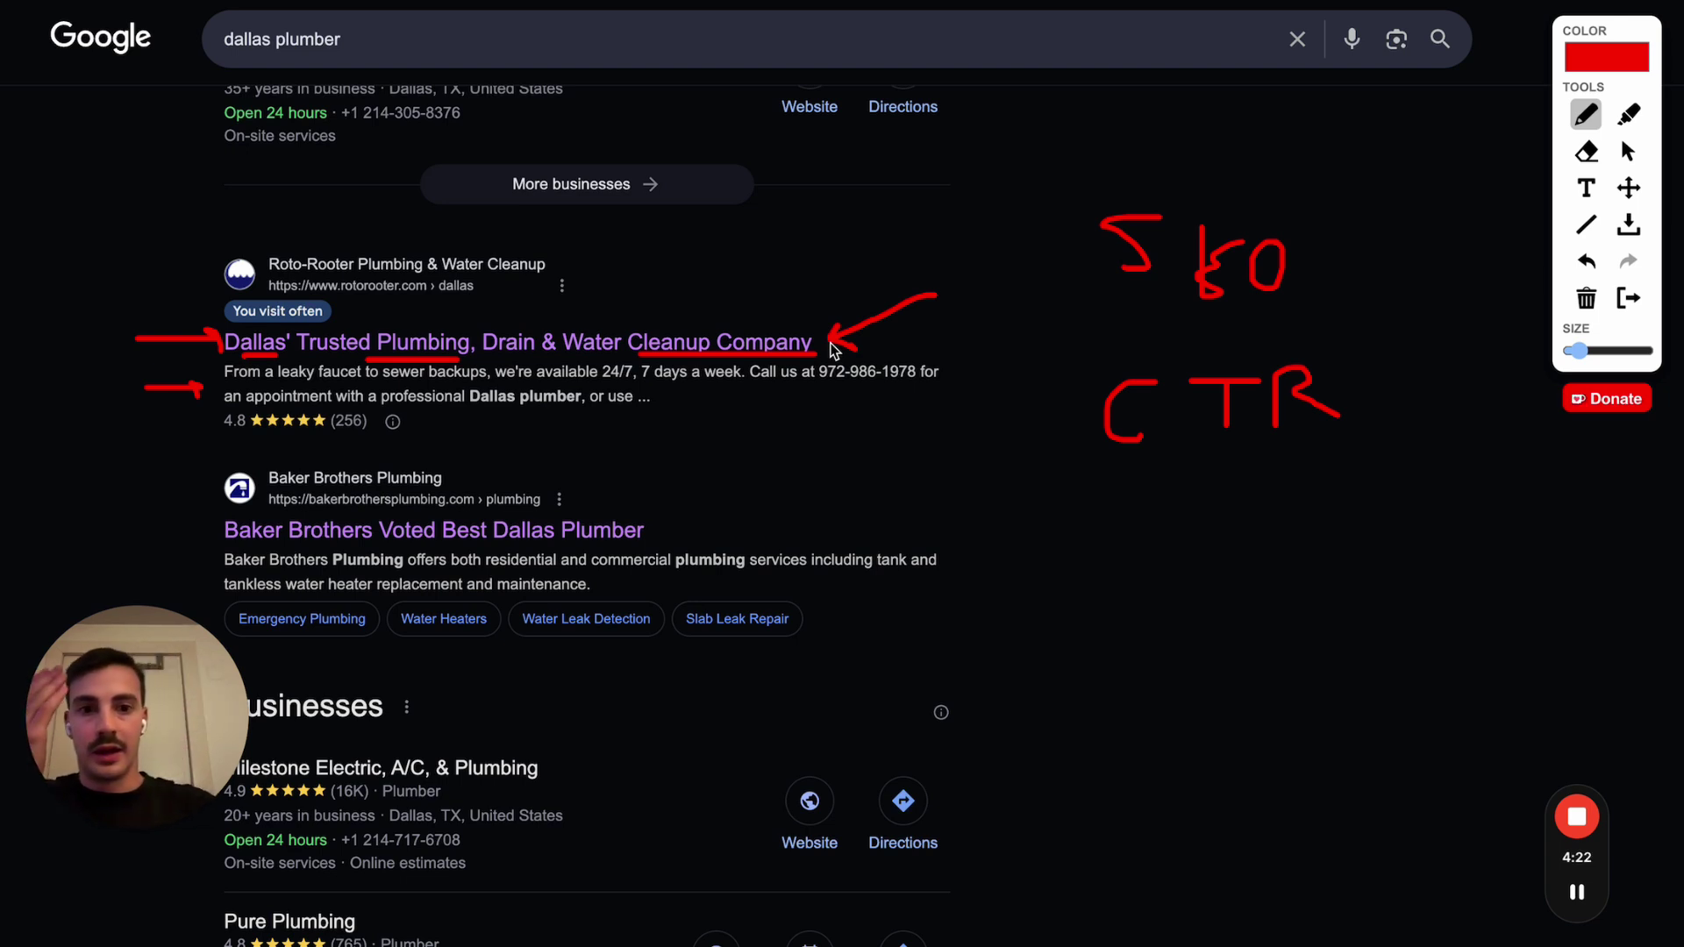
drag(1084, 478, 1099, 476)
drag(1257, 476, 1316, 476)
drag(1101, 133, 1442, 248)
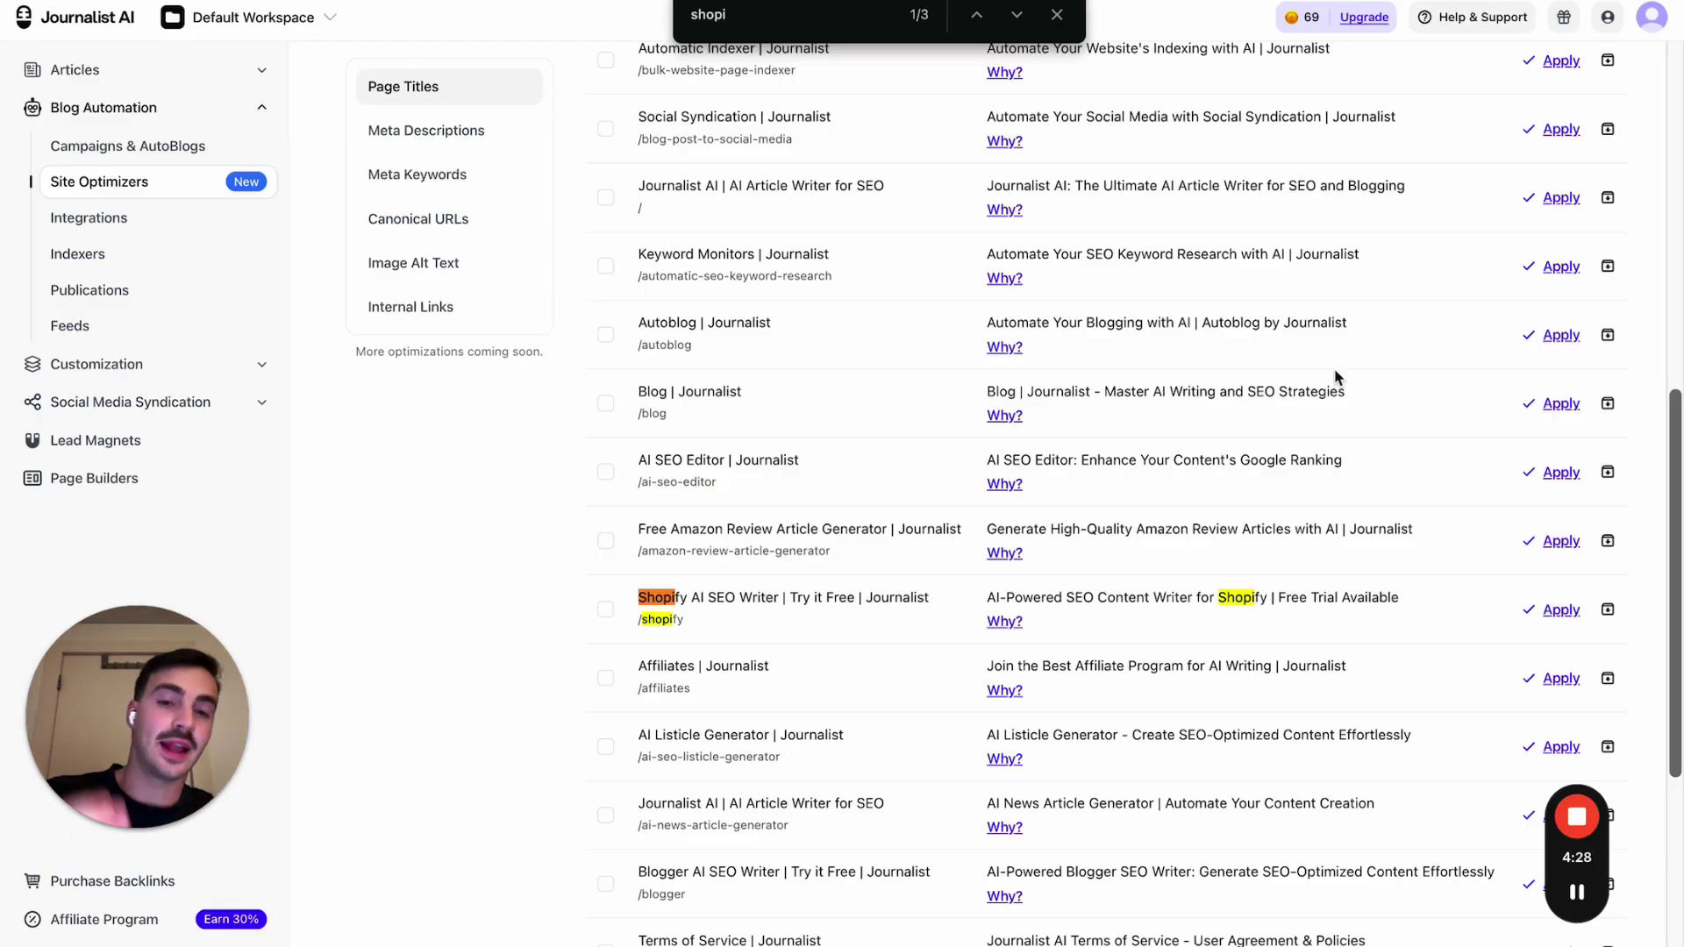
Step: Switch to the Meta Descriptions suggestions, toggling select-all on and off
click(1058, 19)
scroll(556, 143, up, 1)
scroll(488, 135, up, 1)
click(489, 133)
scroll(496, 143, down, 5)
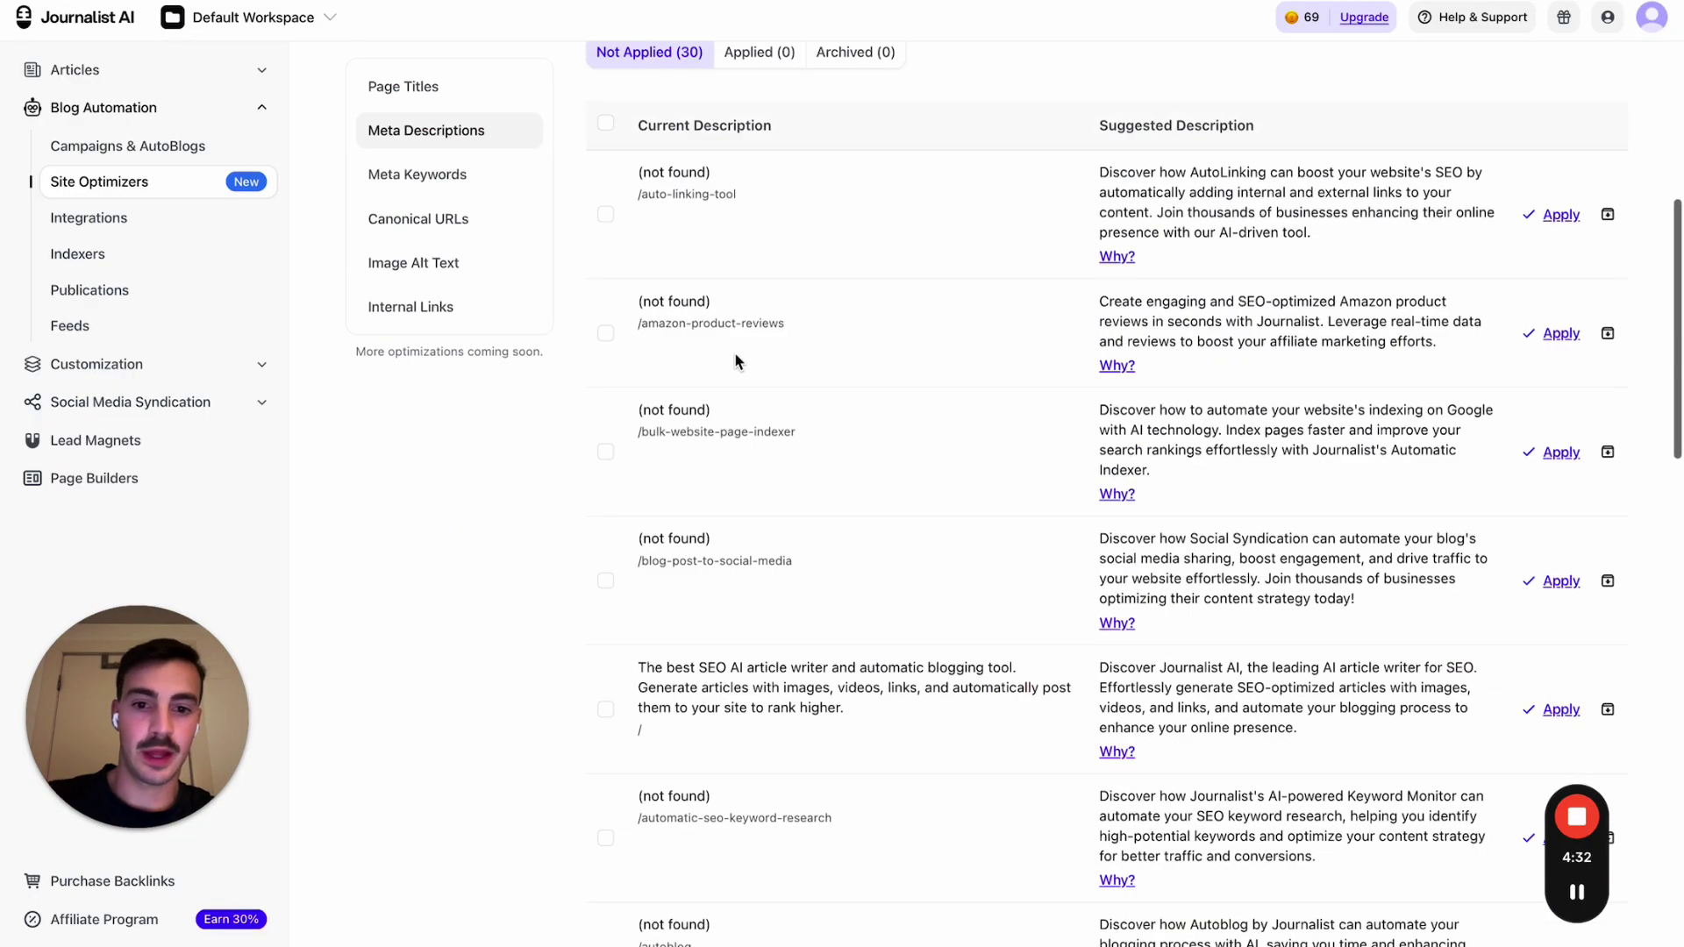
click(605, 123)
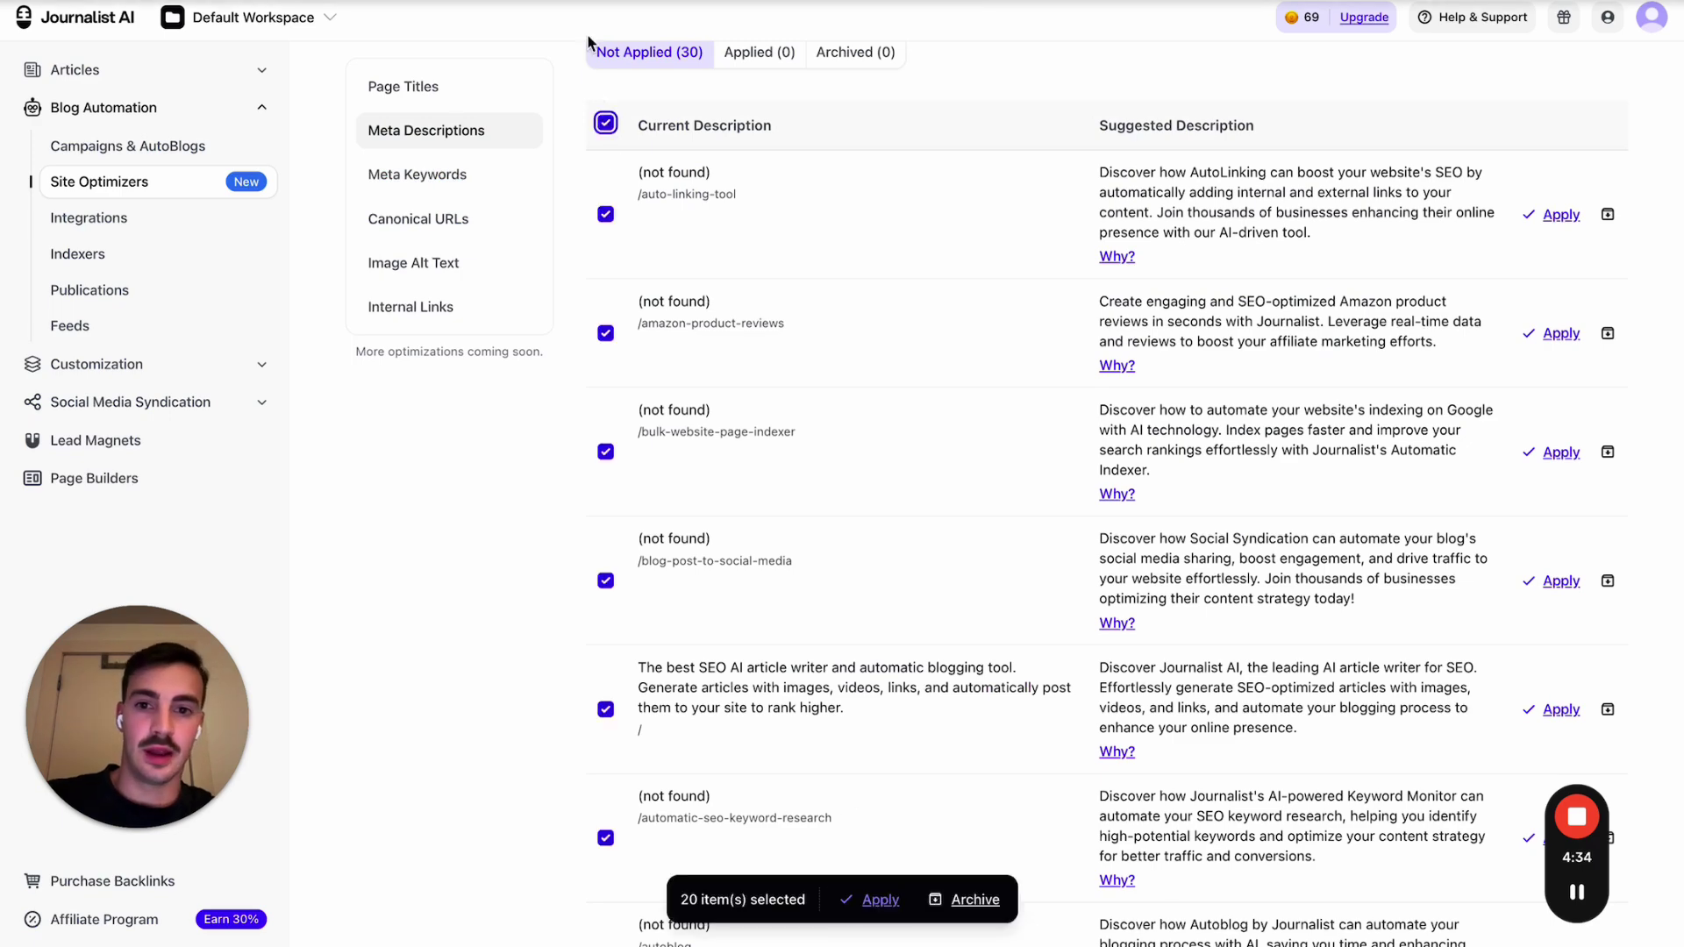
click(605, 123)
Step: Scroll through the 30 meta description suggestions, noting the missing current descriptions
scroll(724, 214, down, 1)
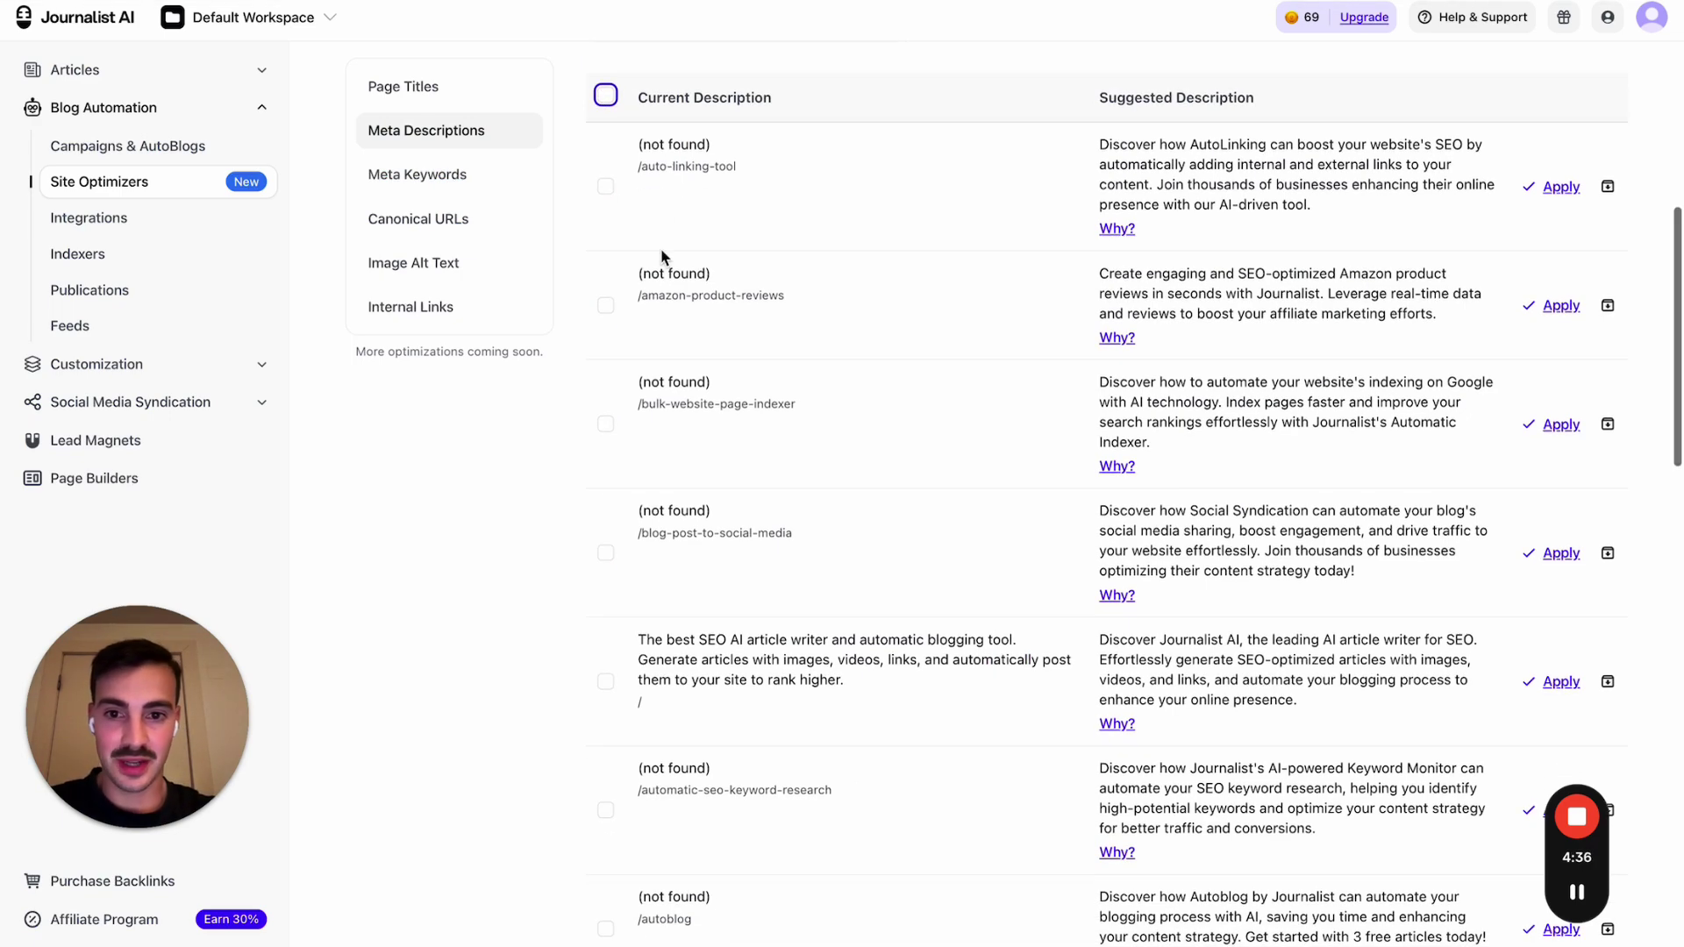
scroll(662, 254, down, 1)
scroll(662, 176, up, 1)
drag(643, 153, 791, 156)
scroll(782, 387, down, 2)
scroll(782, 386, down, 2)
scroll(781, 387, down, 4)
scroll(781, 387, down, 1)
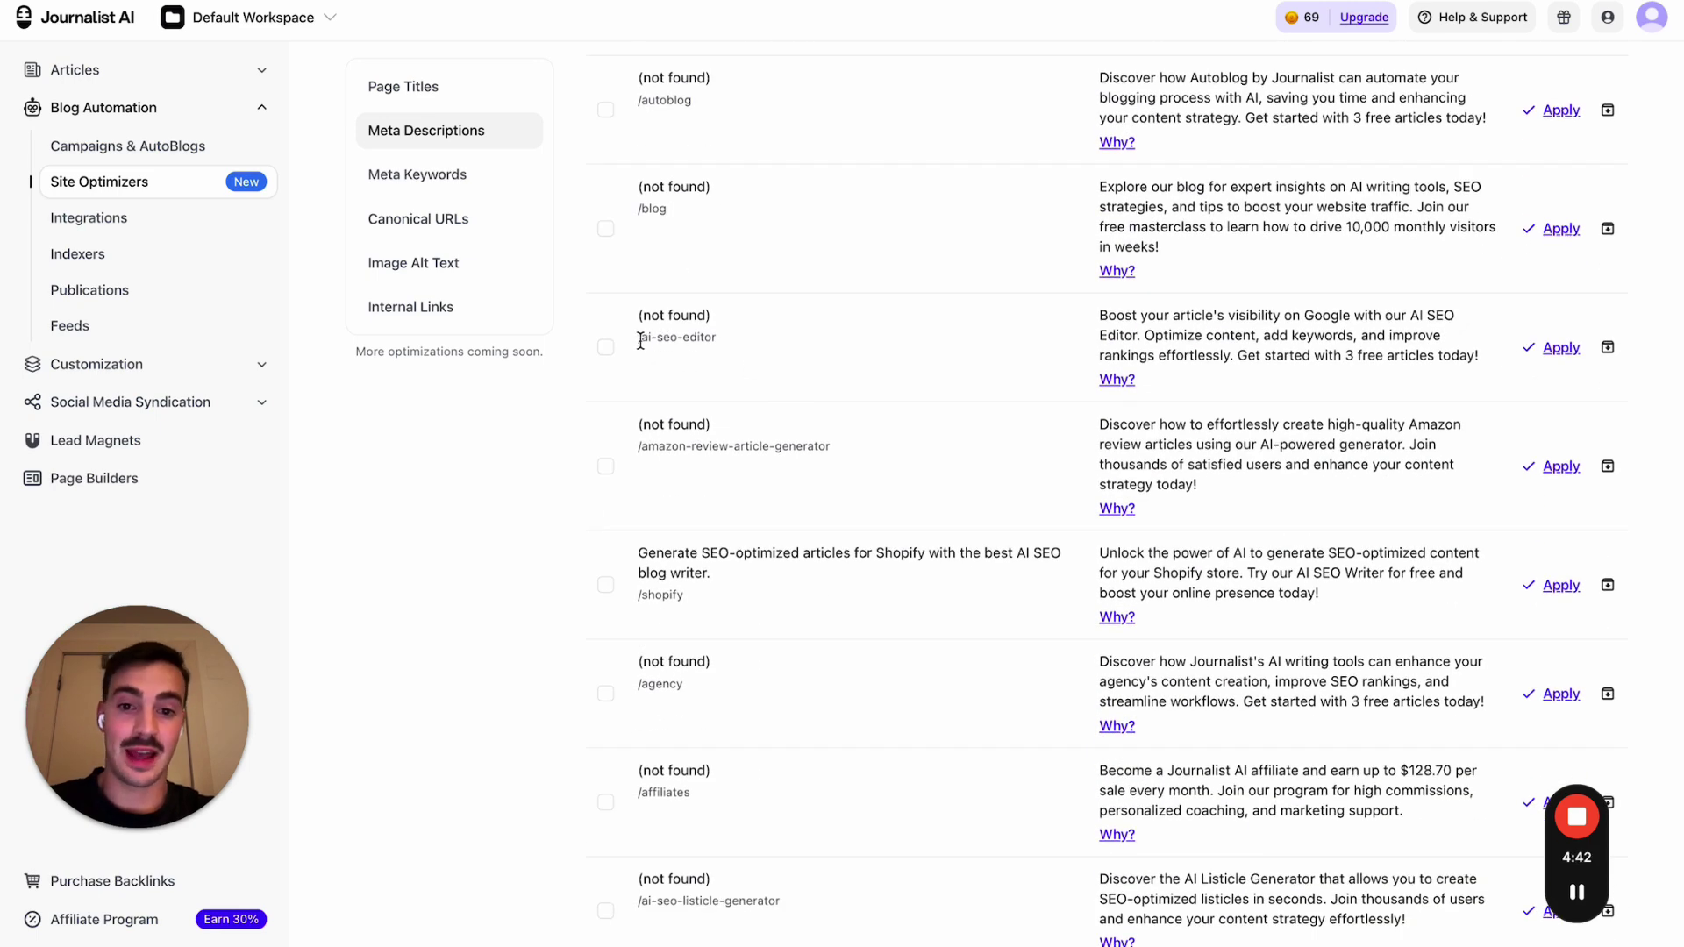
Step: Search the page for 'agent' and select the /ai-seo-agent path
drag(640, 341, 716, 341)
scroll(745, 339, down, 2)
scroll(746, 339, down, 2)
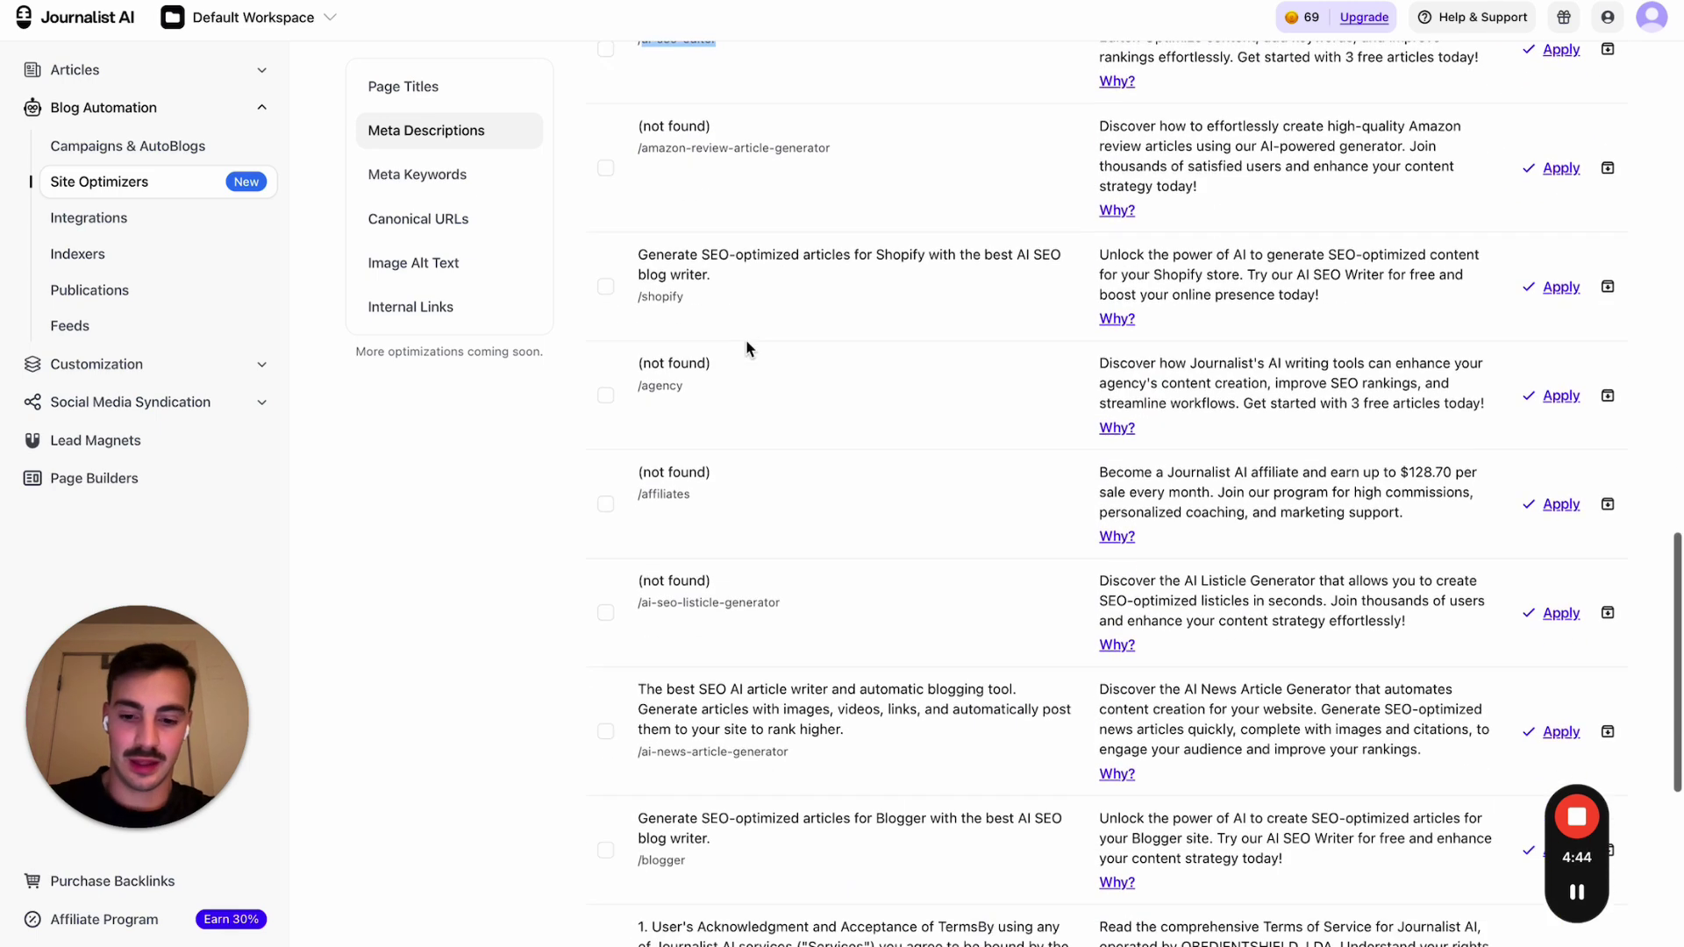
key(ctrl+f)
text(agent)
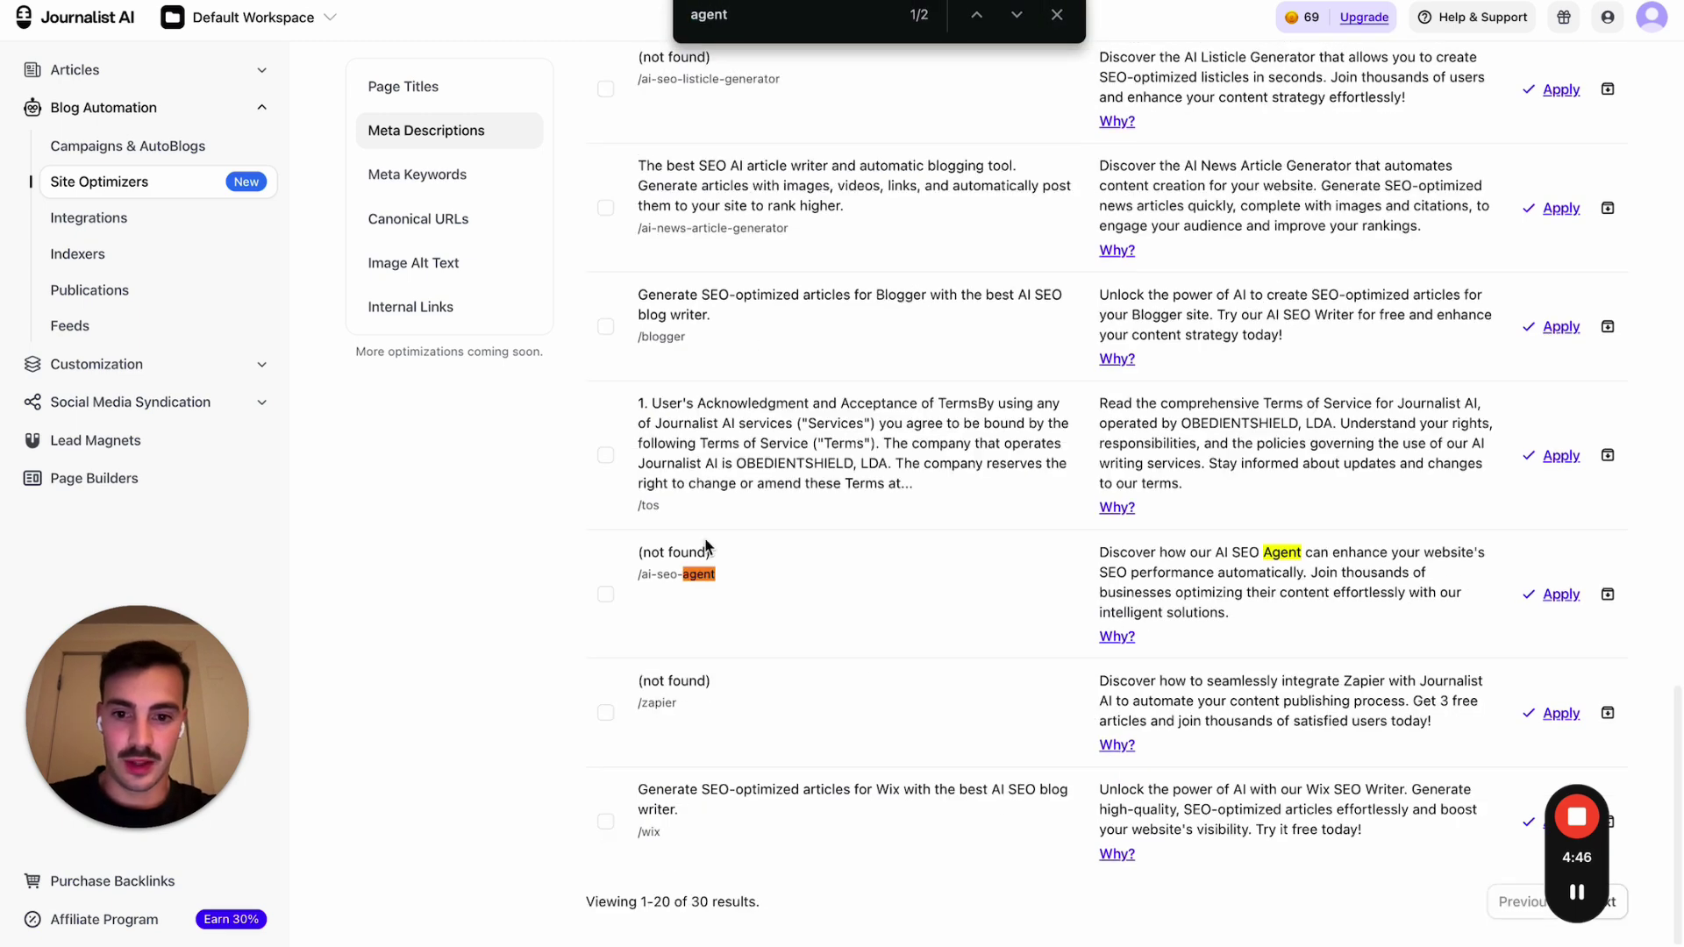
drag(638, 574, 739, 582)
Step: Load tryjournalist.com/ai-seo-agent in the website tab, fixing the doubled slash
key(ctrl+c)
key(ctrl+Tab)
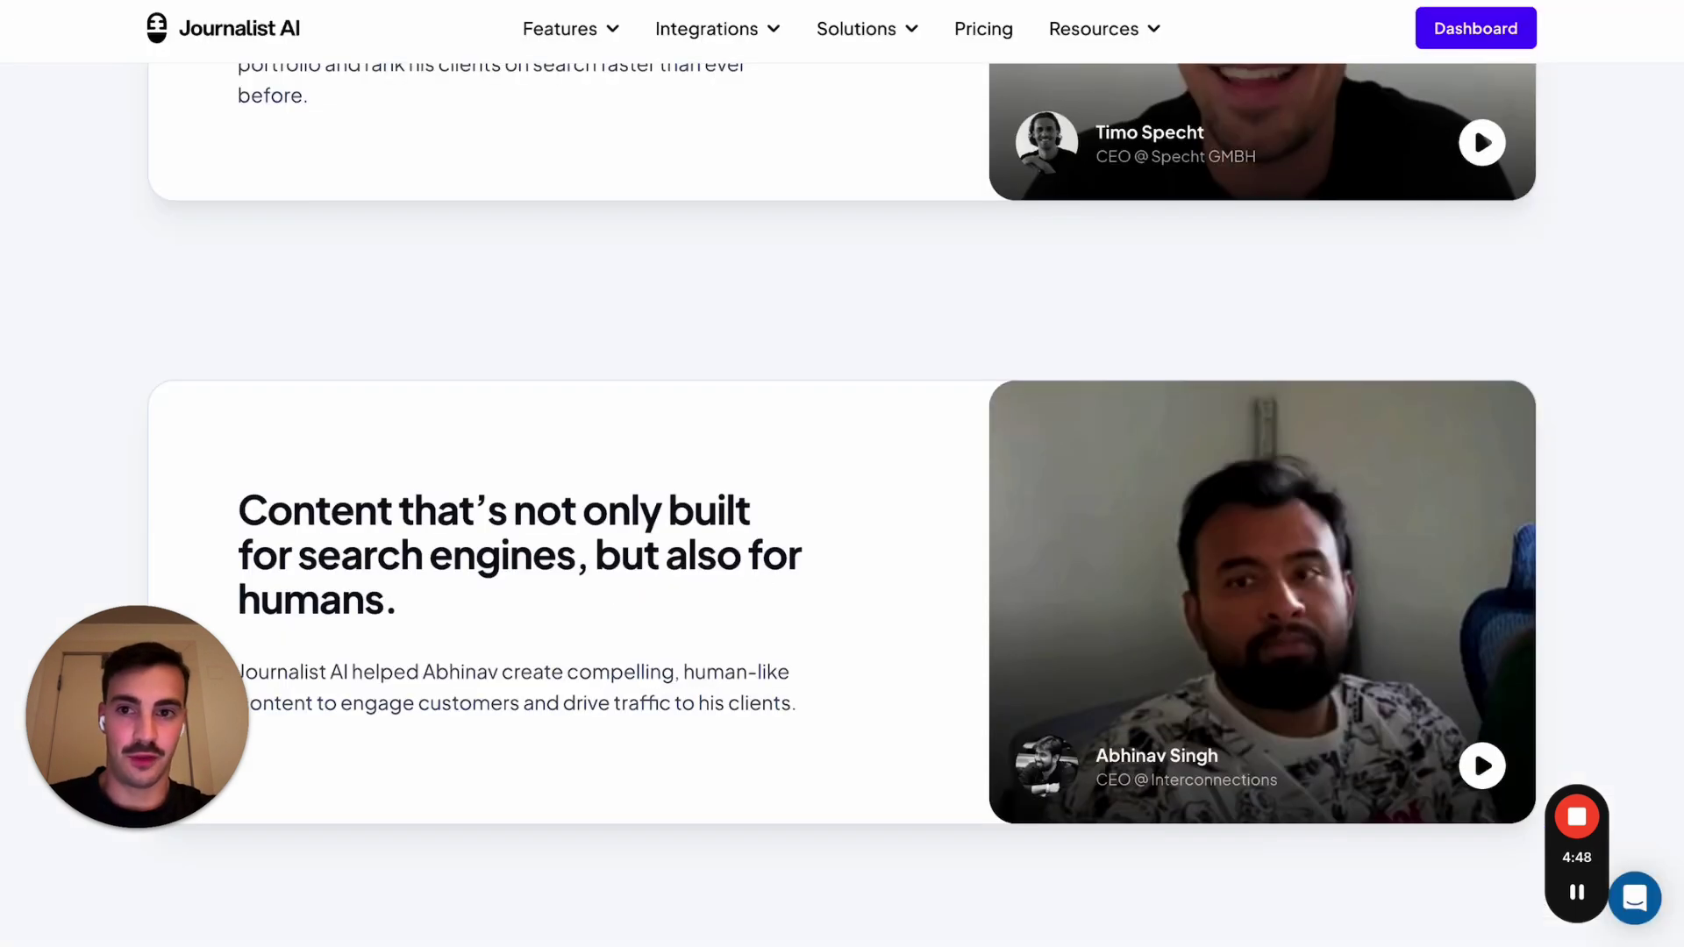
key(ctrl+v)
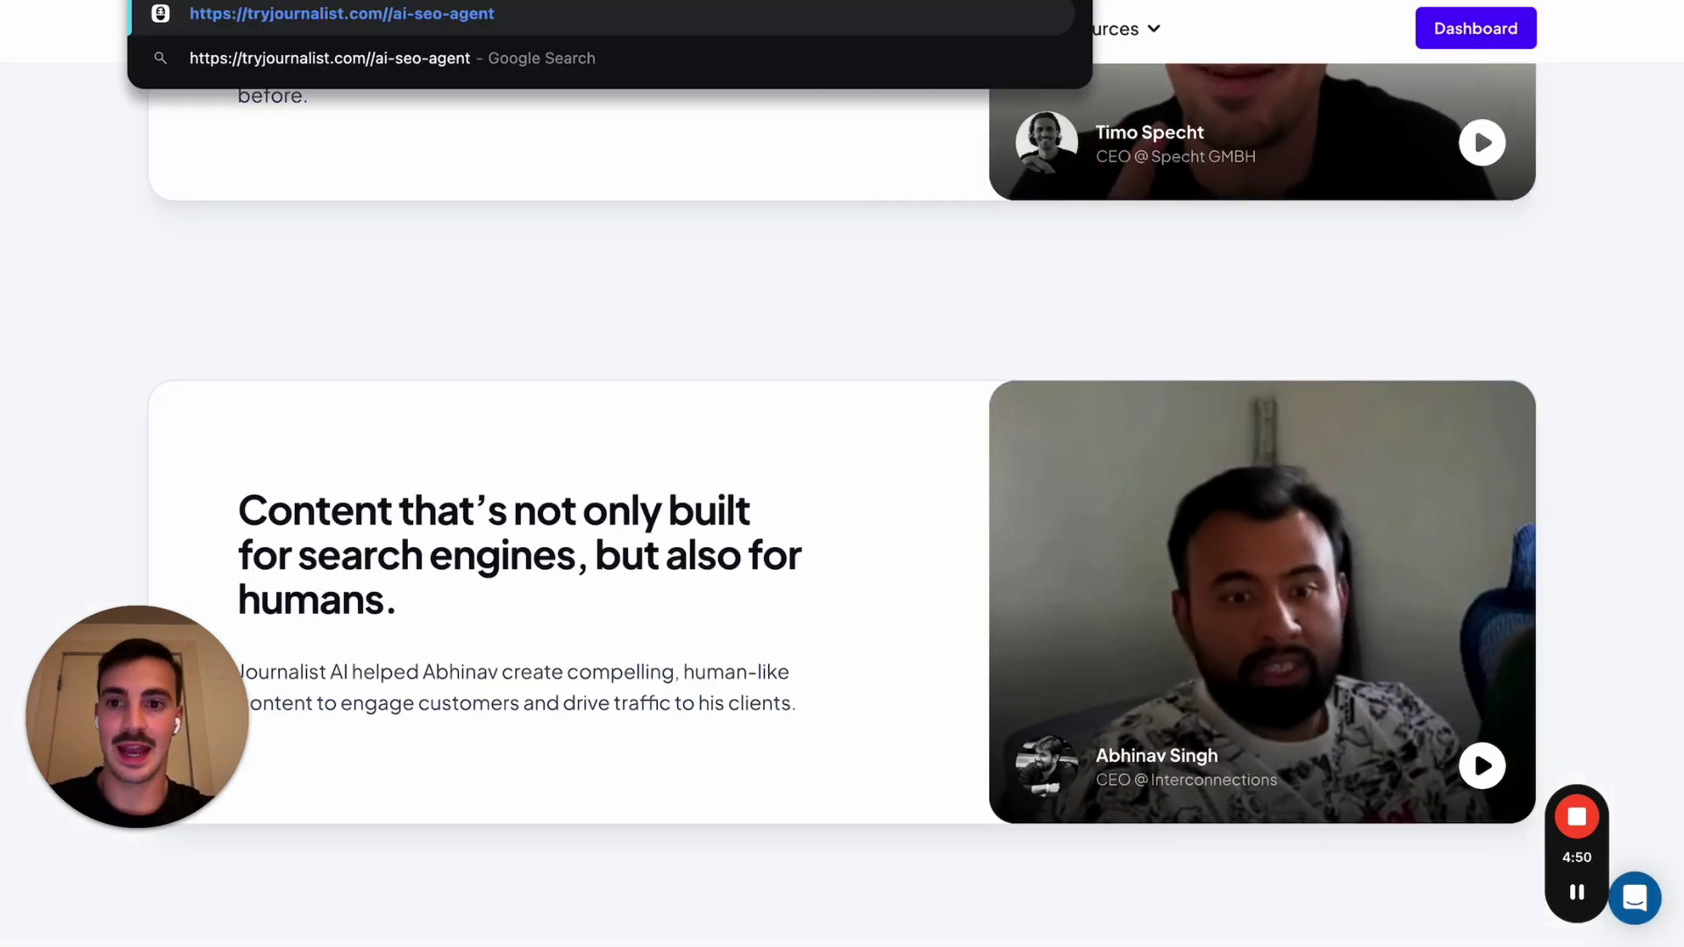
key(Left)
key(Left)
key(Left)
key(BackSpace)
key(Return)
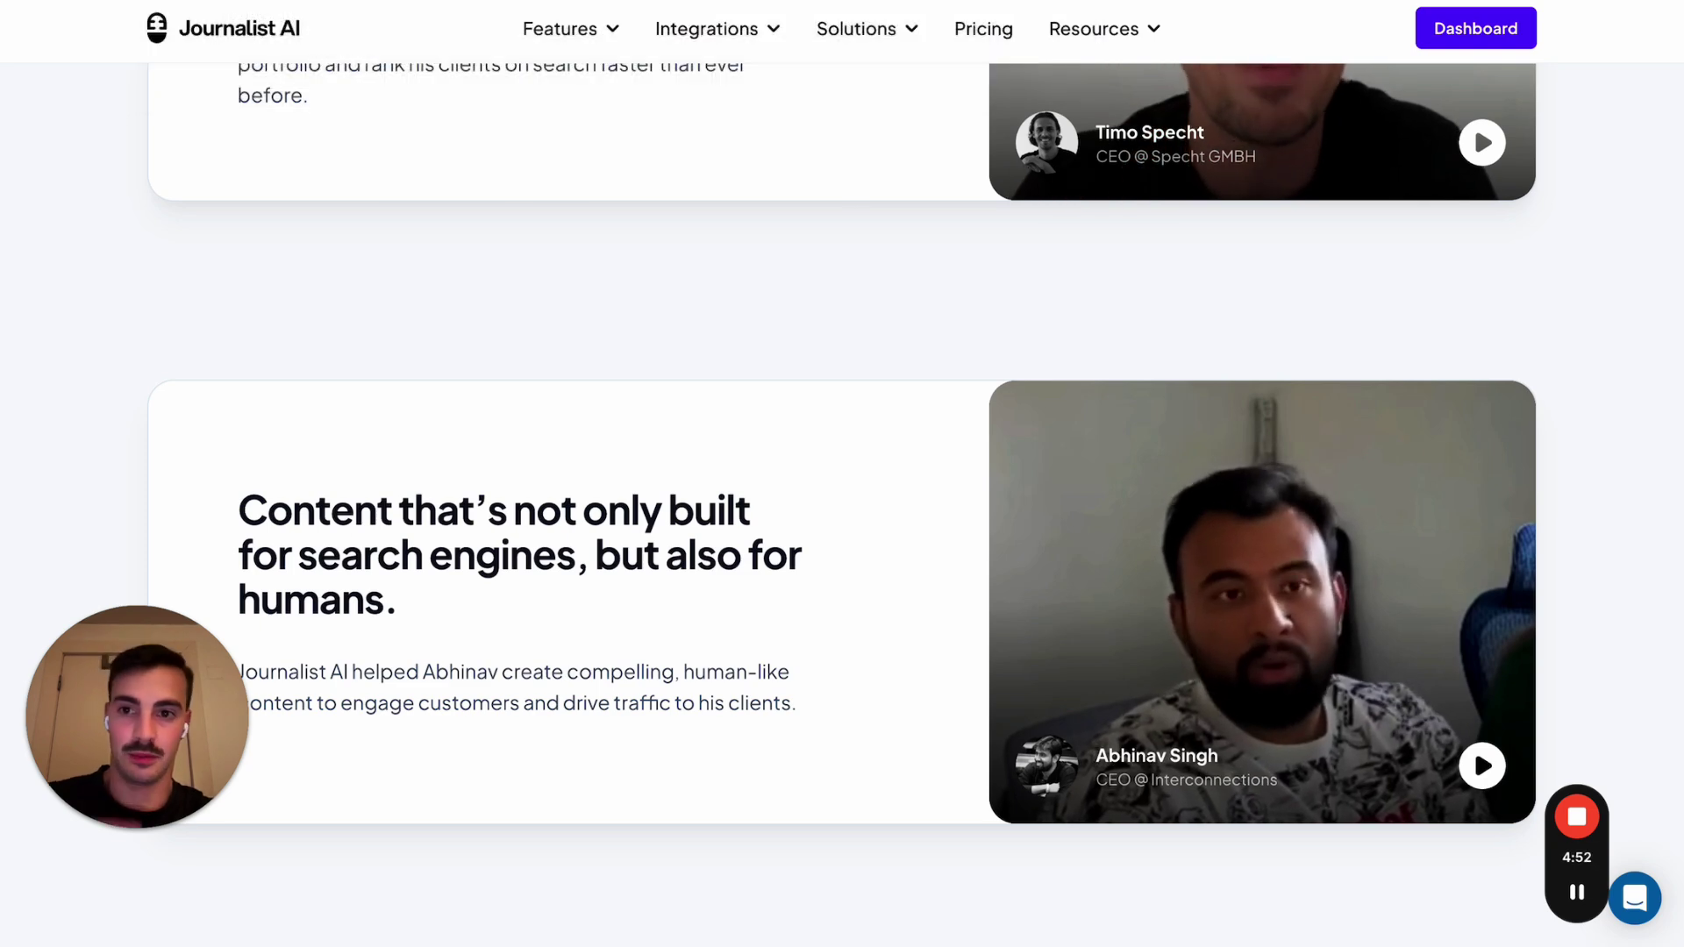
Step: Scroll through the AI SEO Agent landing page to review its content
scroll(860, 261, down, 5)
scroll(860, 262, down, 10)
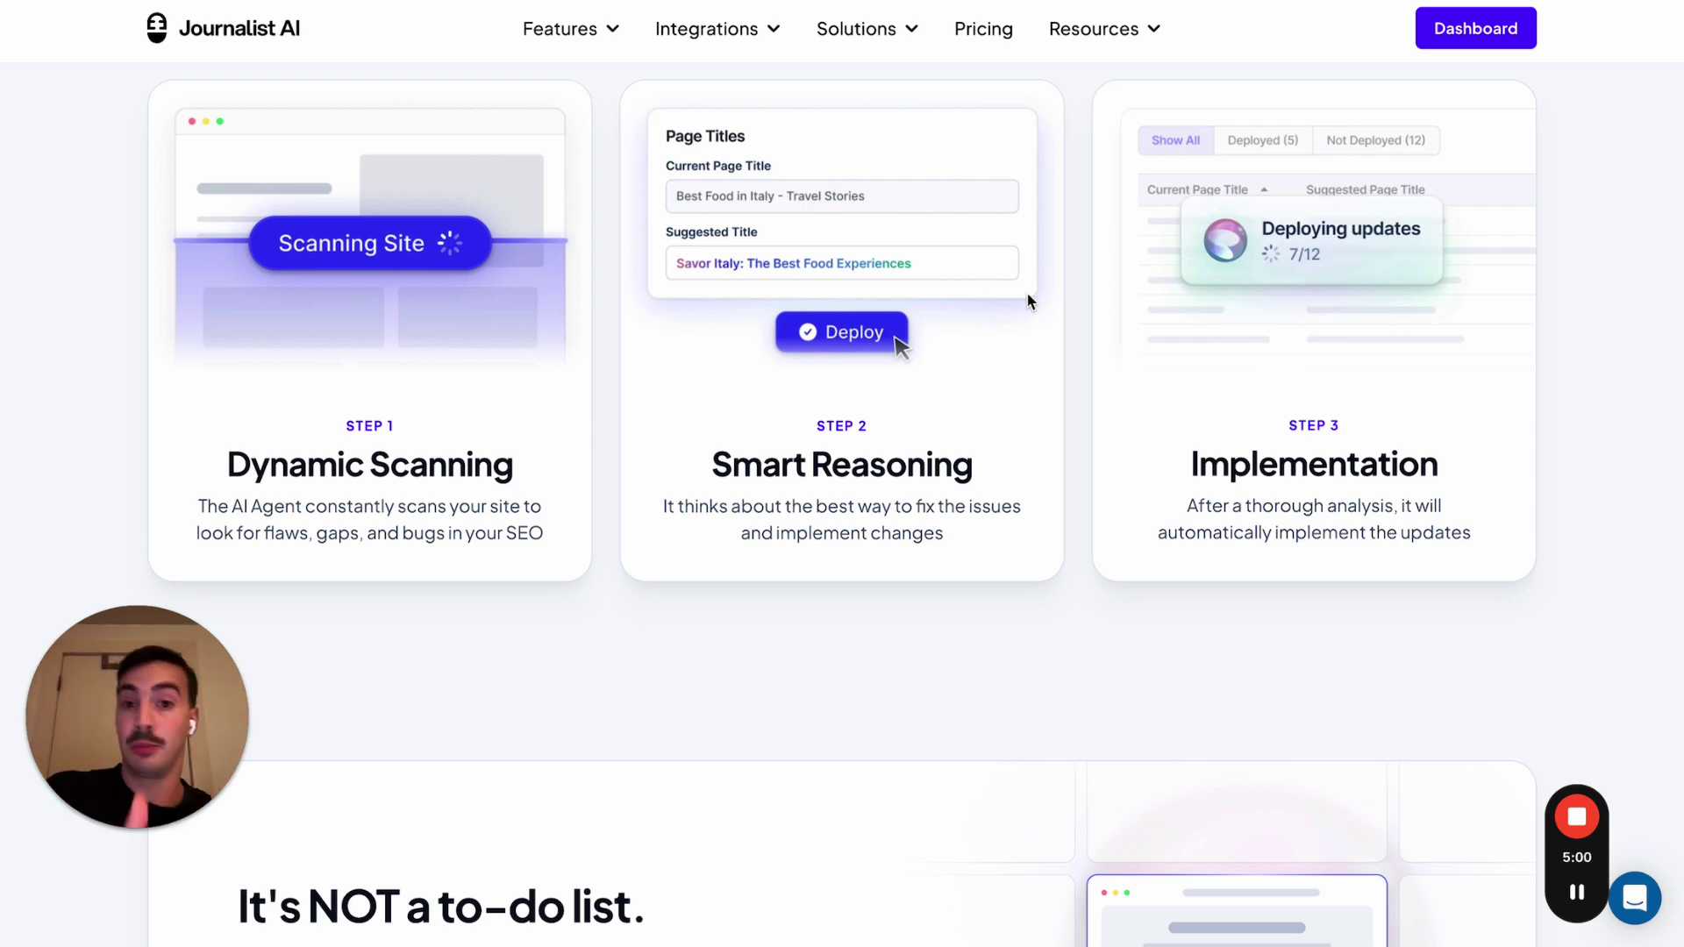
scroll(1030, 301, down, 9)
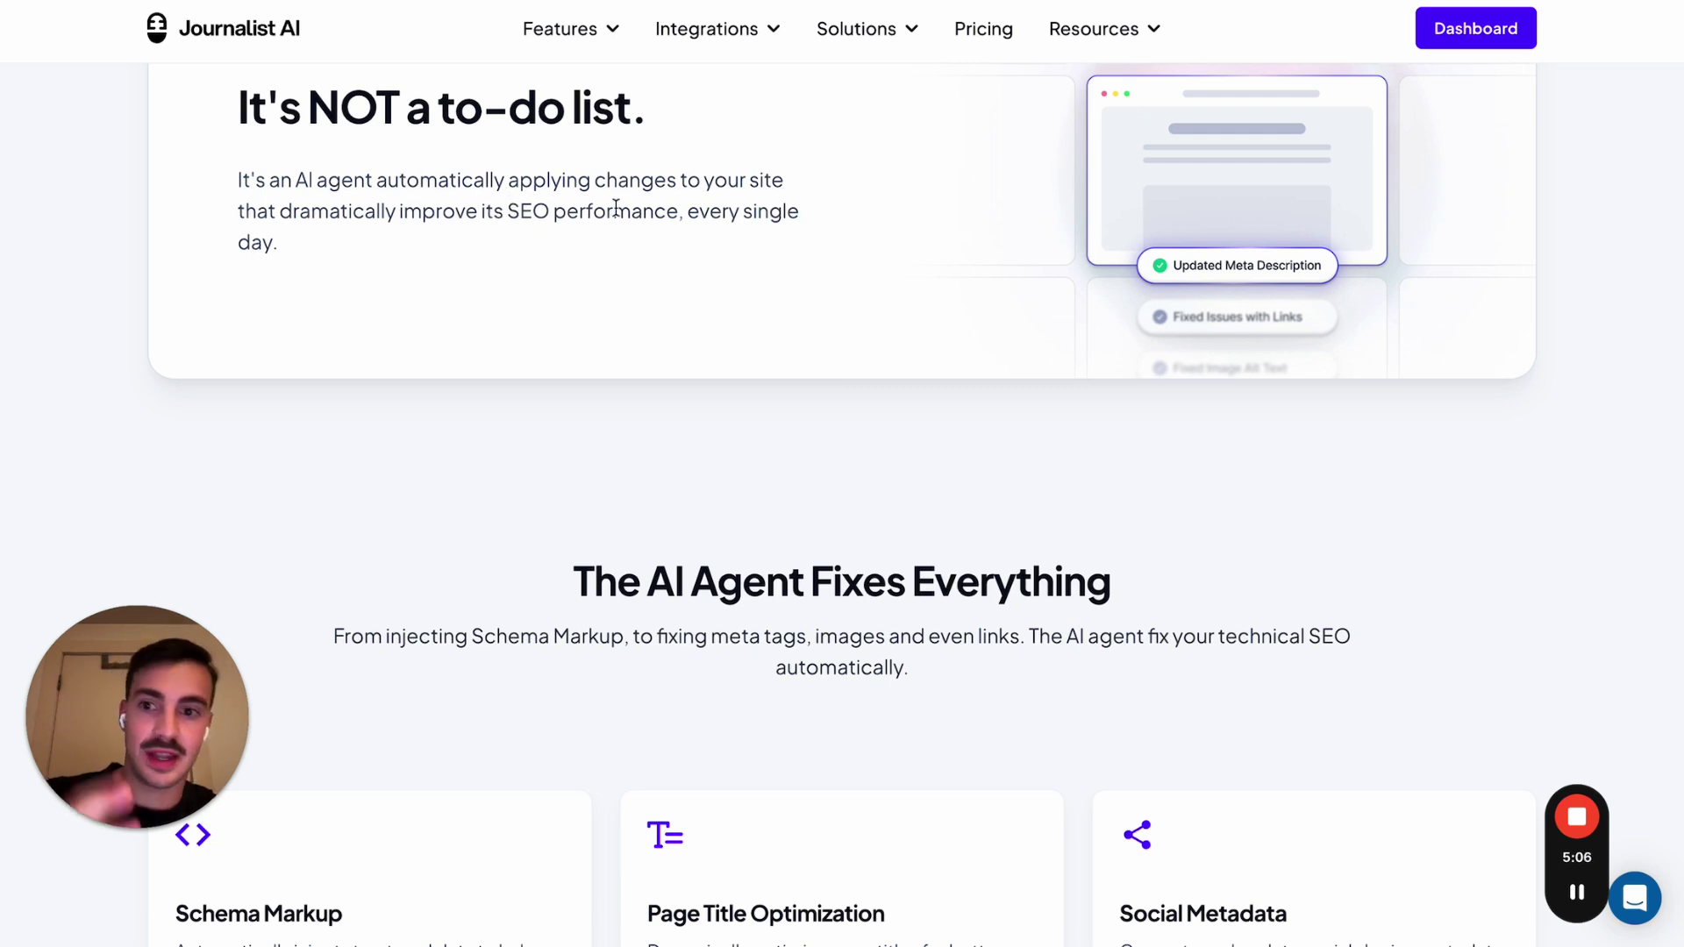
scroll(616, 208, down, 5)
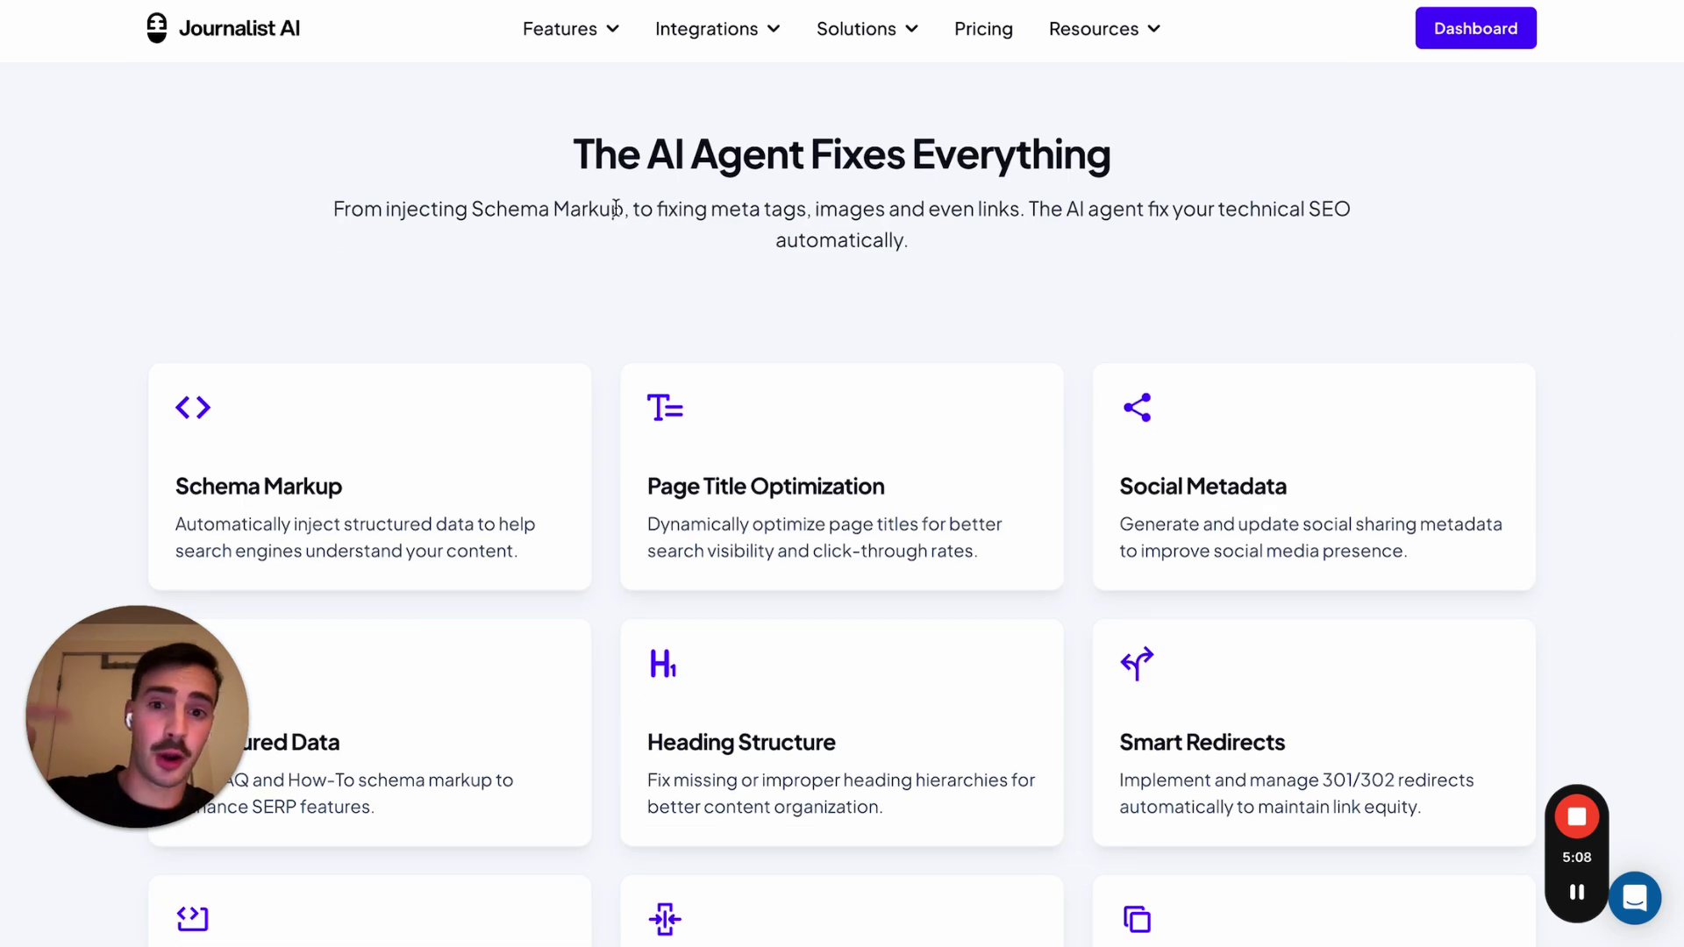
scroll(616, 214, down, 3)
scroll(617, 216, down, 5)
scroll(617, 215, down, 7)
scroll(617, 216, down, 8)
scroll(616, 216, up, 3)
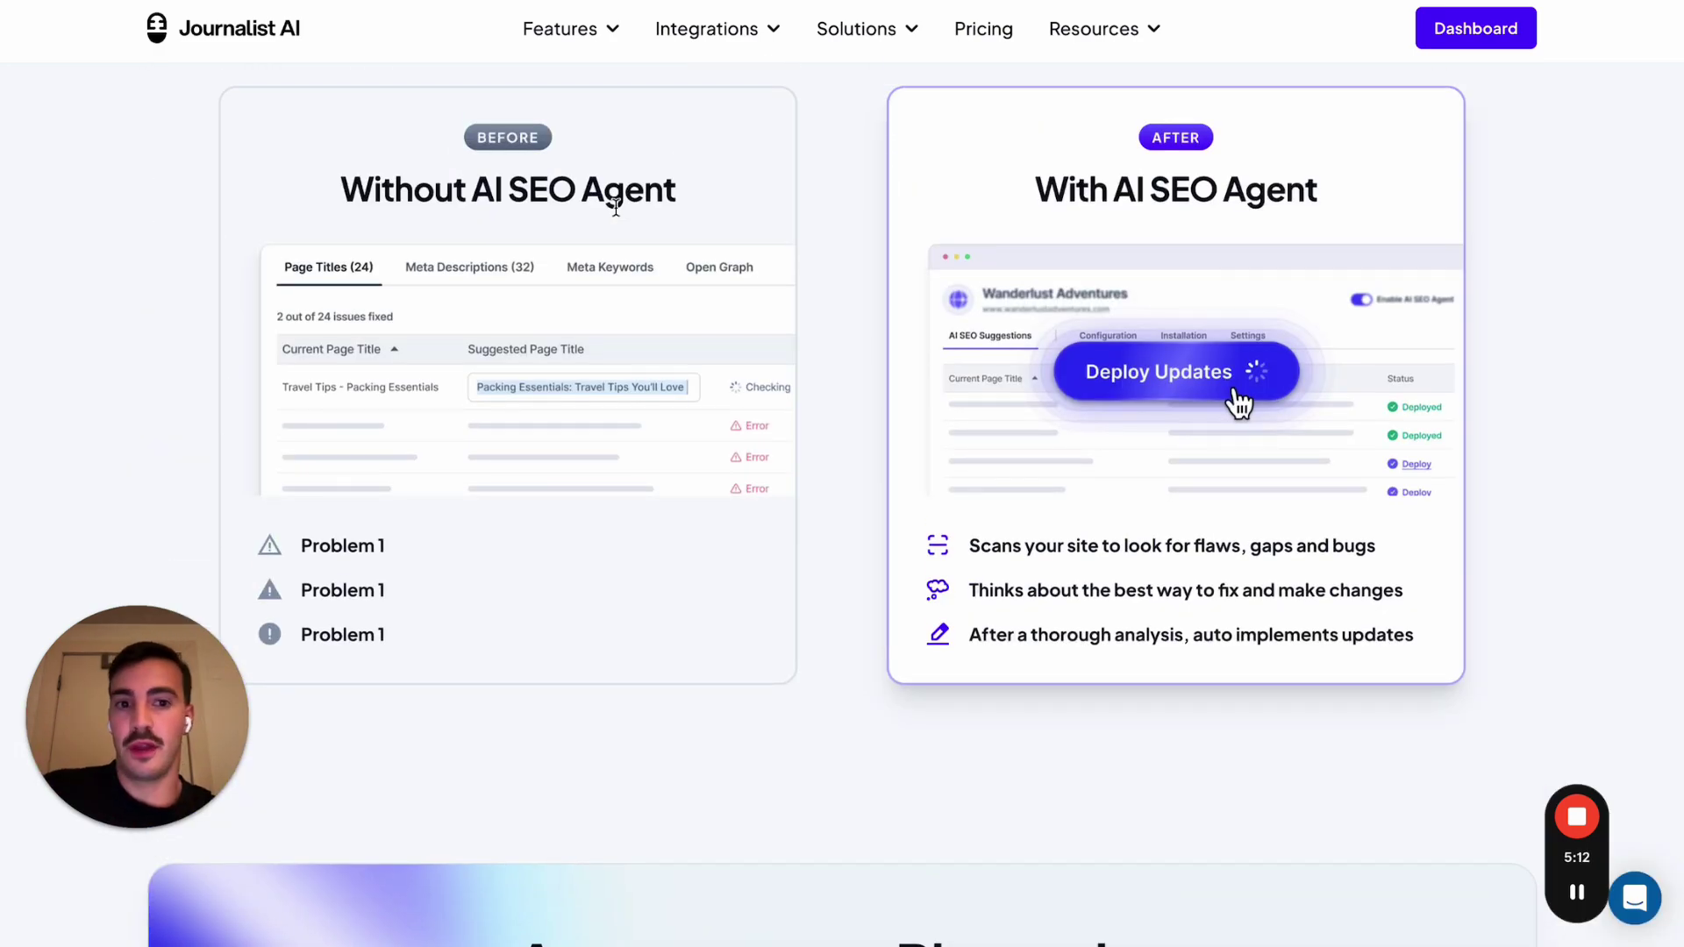
scroll(616, 216, down, 9)
scroll(617, 214, up, 15)
Step: Tick the /ai-seo-agent row and inspect its suggested description and explanation
scroll(616, 214, up, 6)
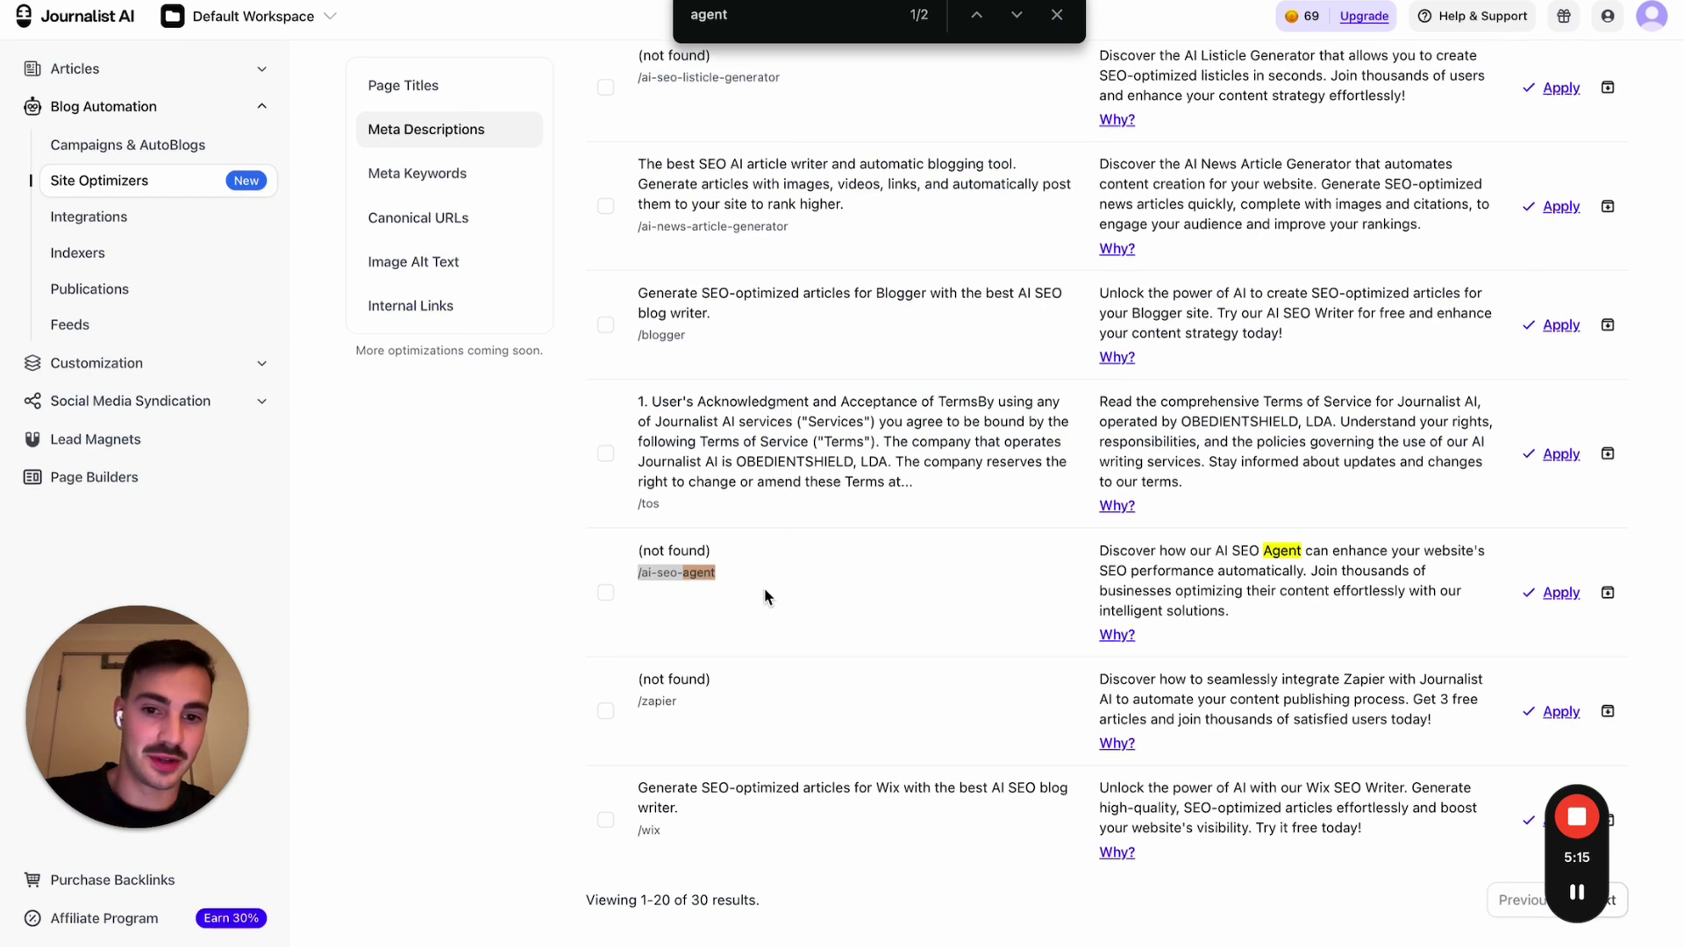
triple_click(765, 586)
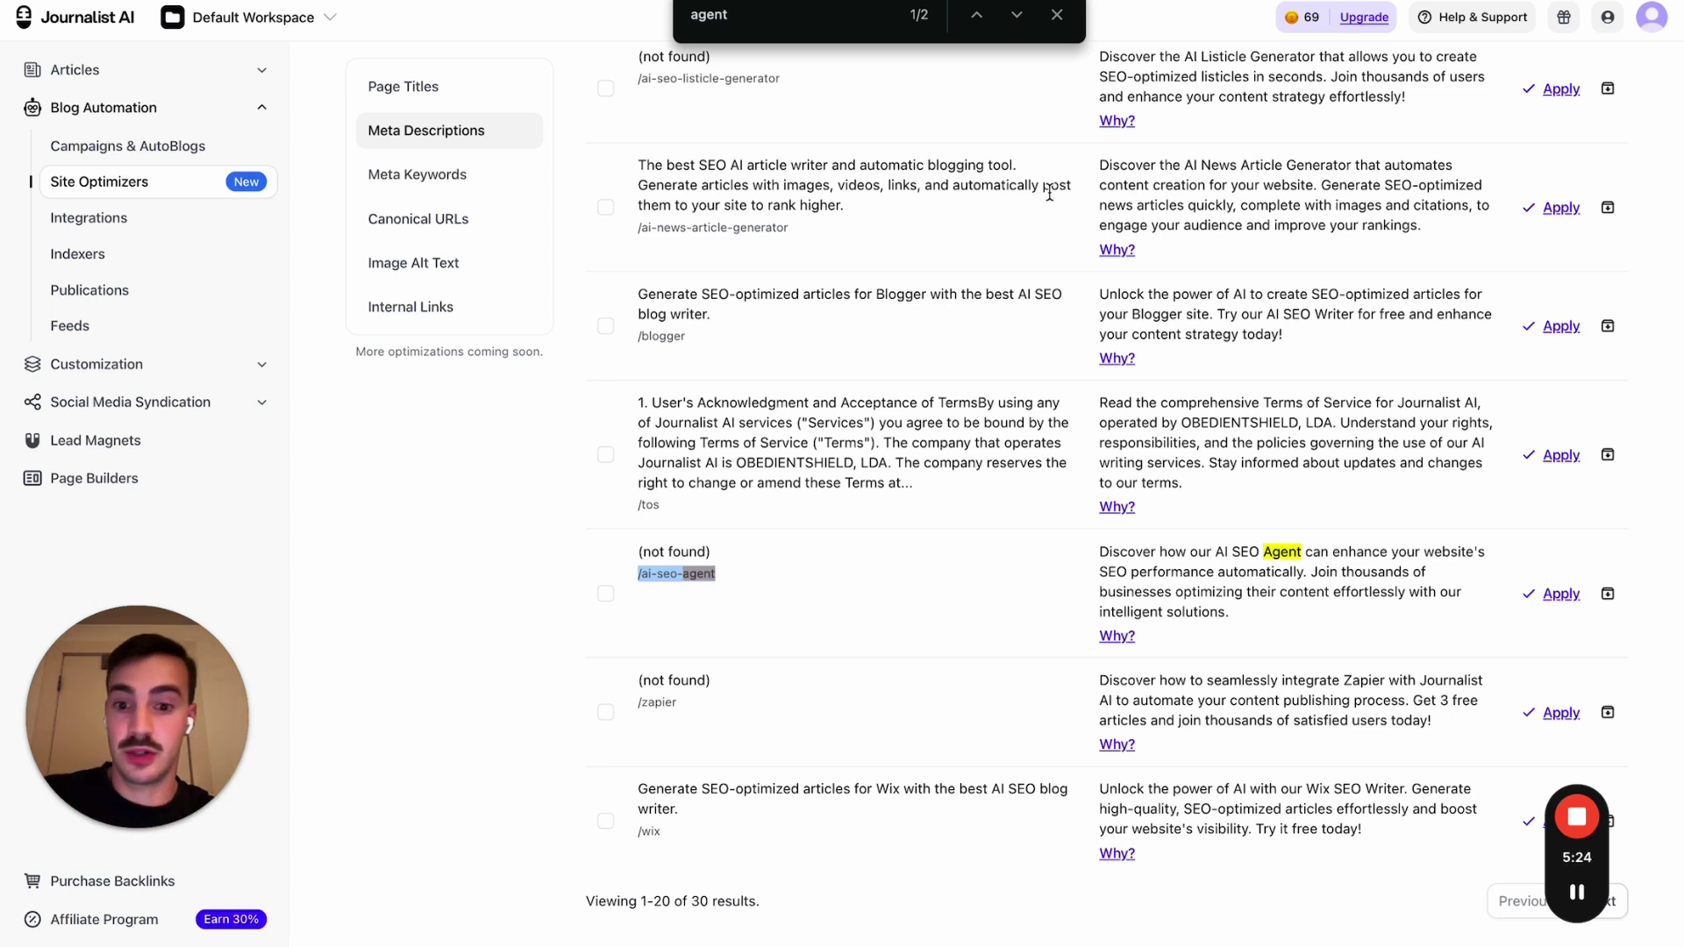
click(1057, 15)
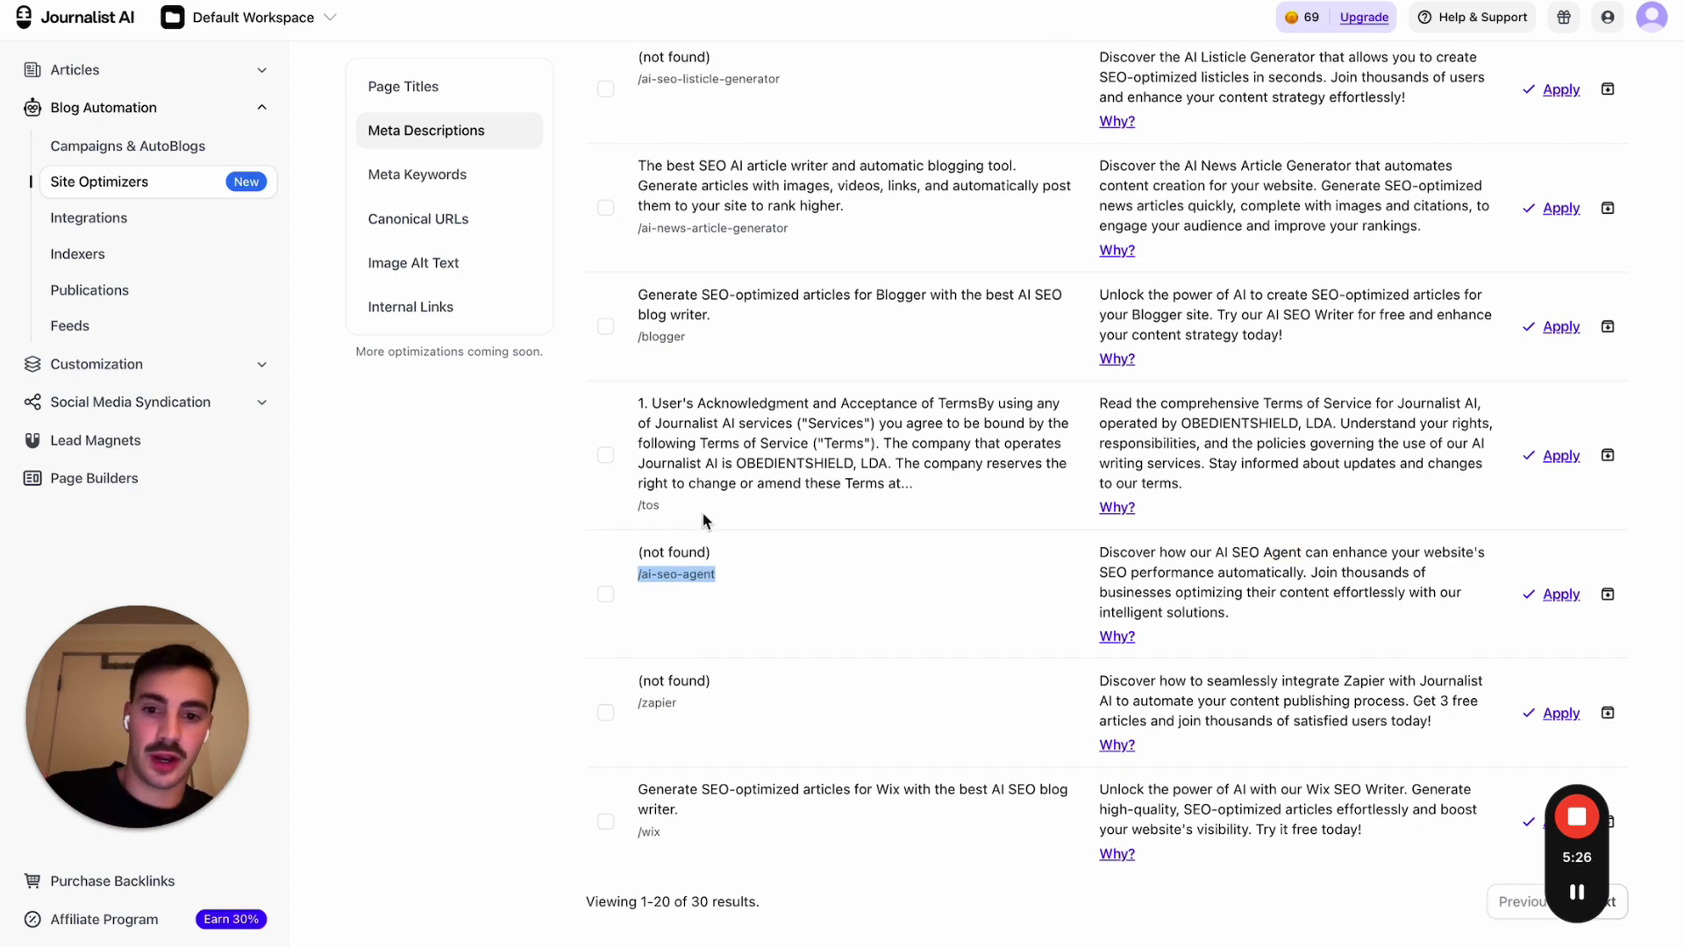
click(607, 594)
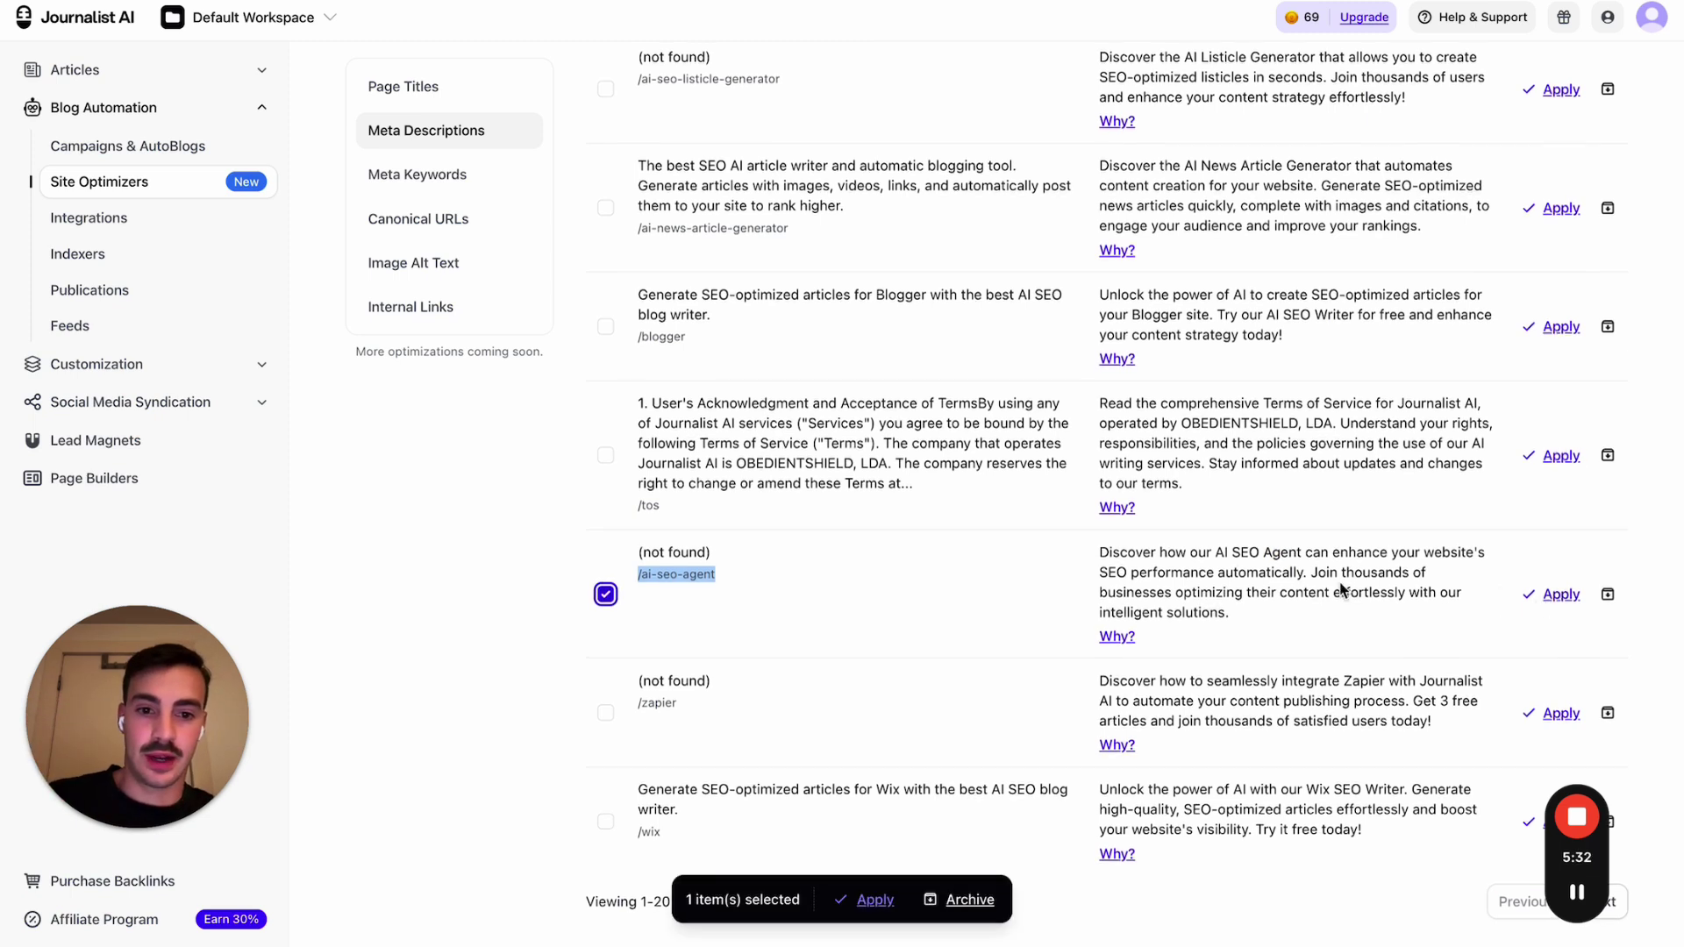
drag(1112, 553, 1127, 623)
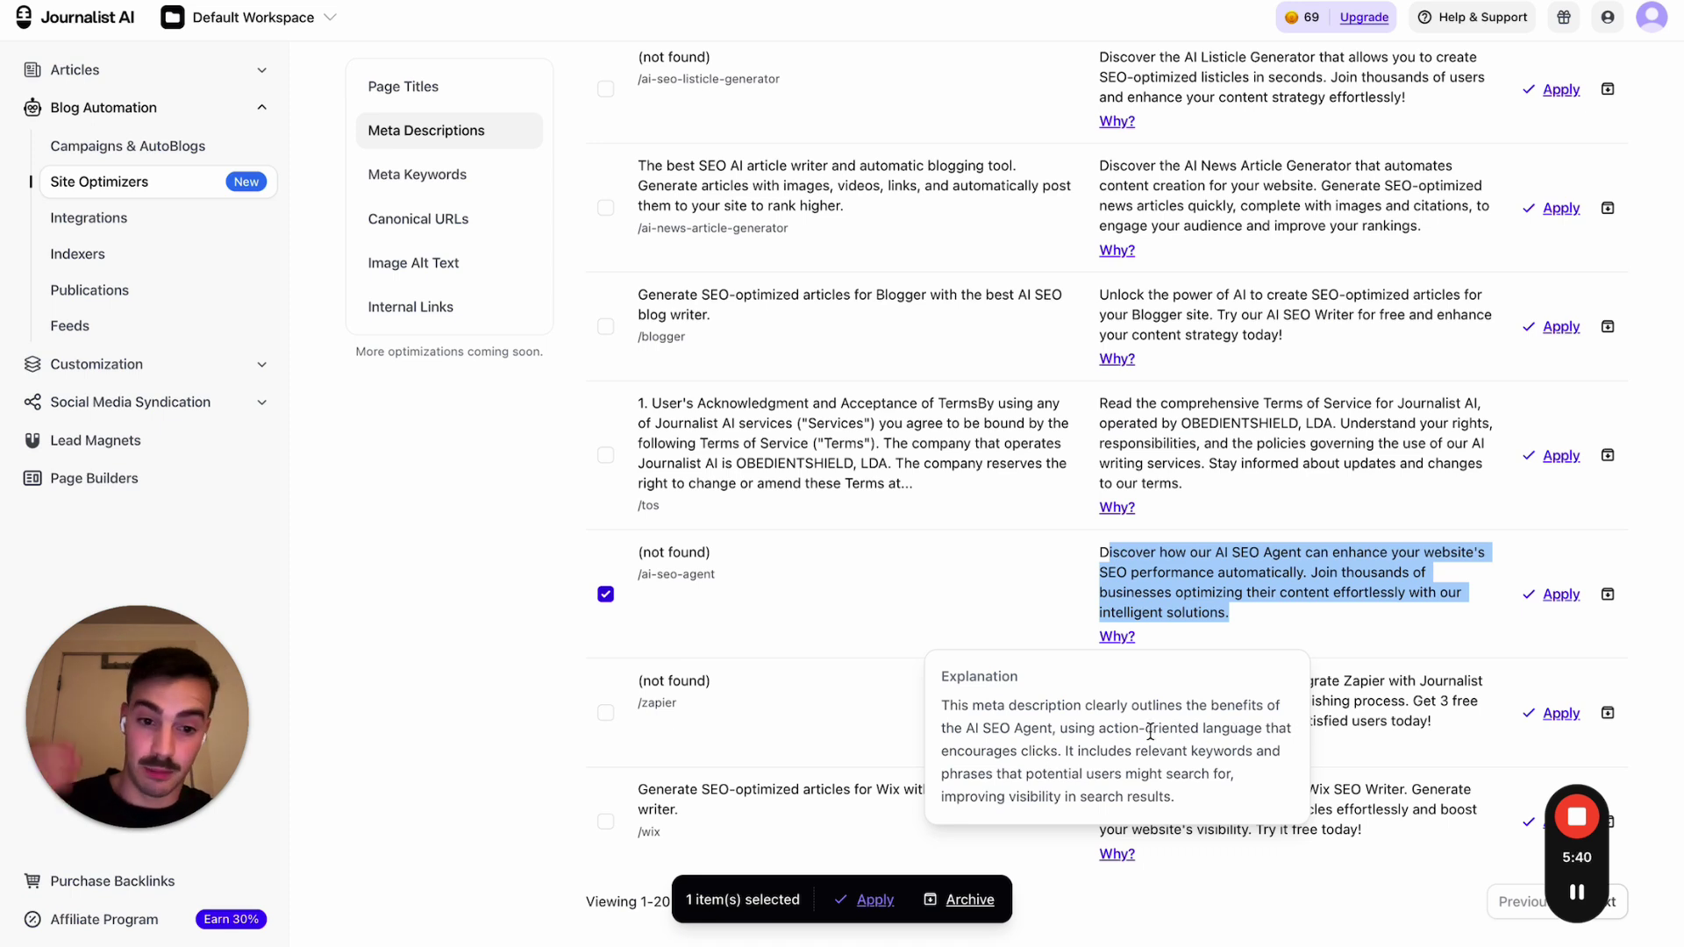
drag(1140, 729, 1067, 752)
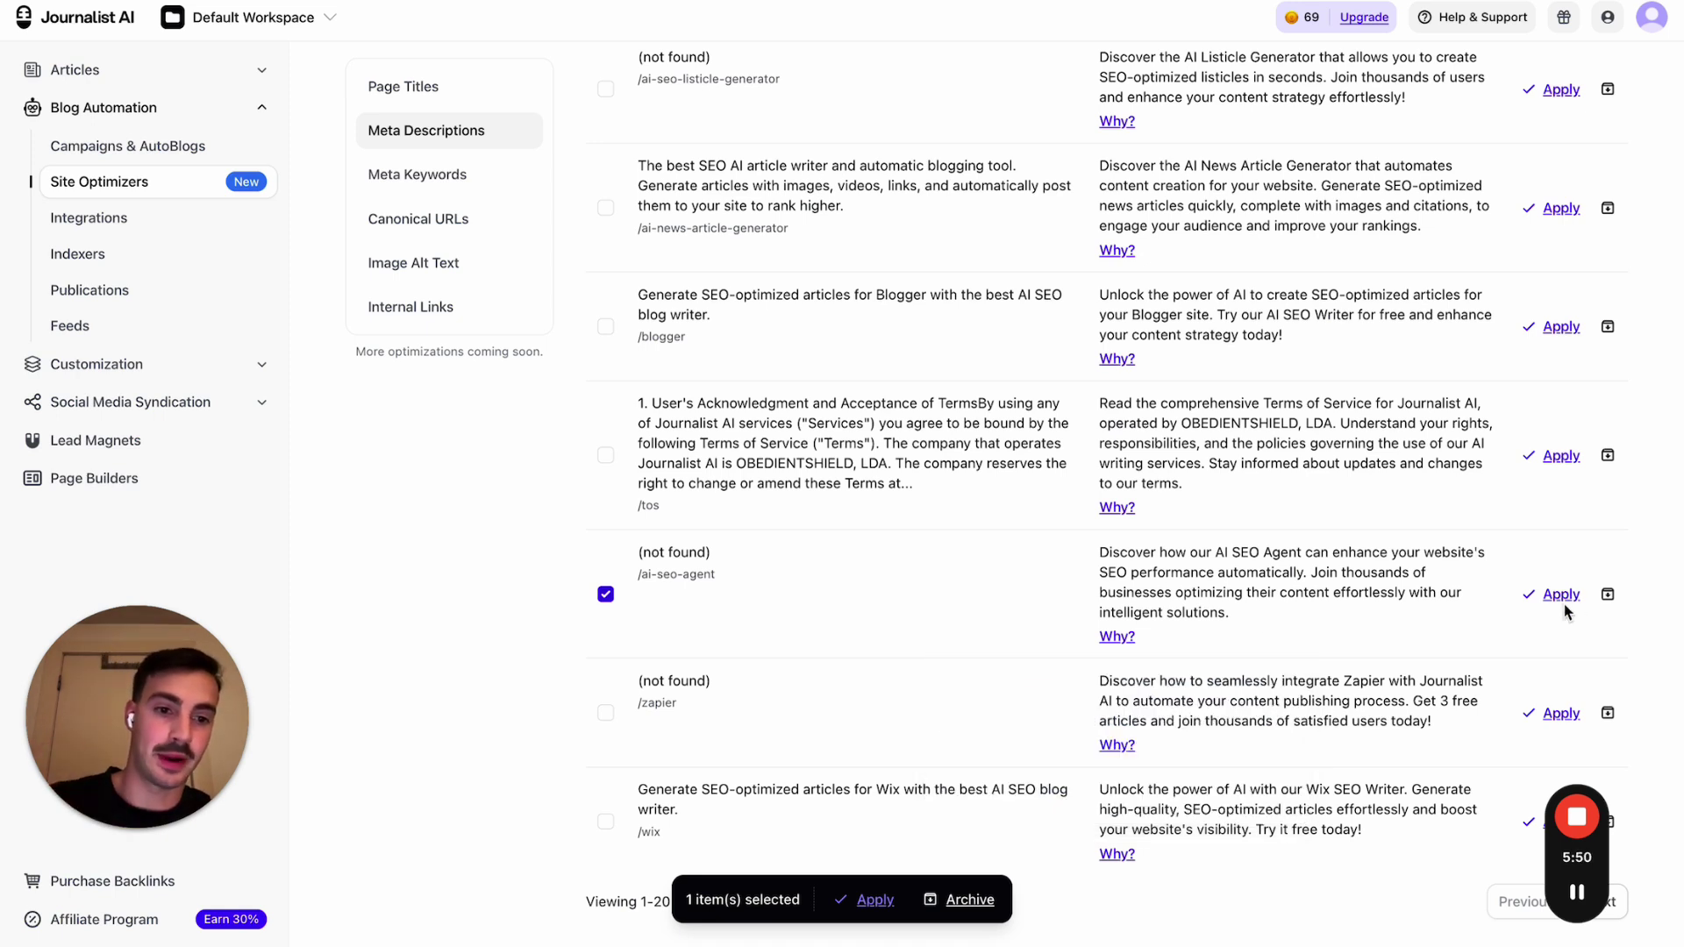
Step: Archive the /ai-seo-editor meta description suggestion
scroll(1251, 540, up, 7)
scroll(684, 261, up, 3)
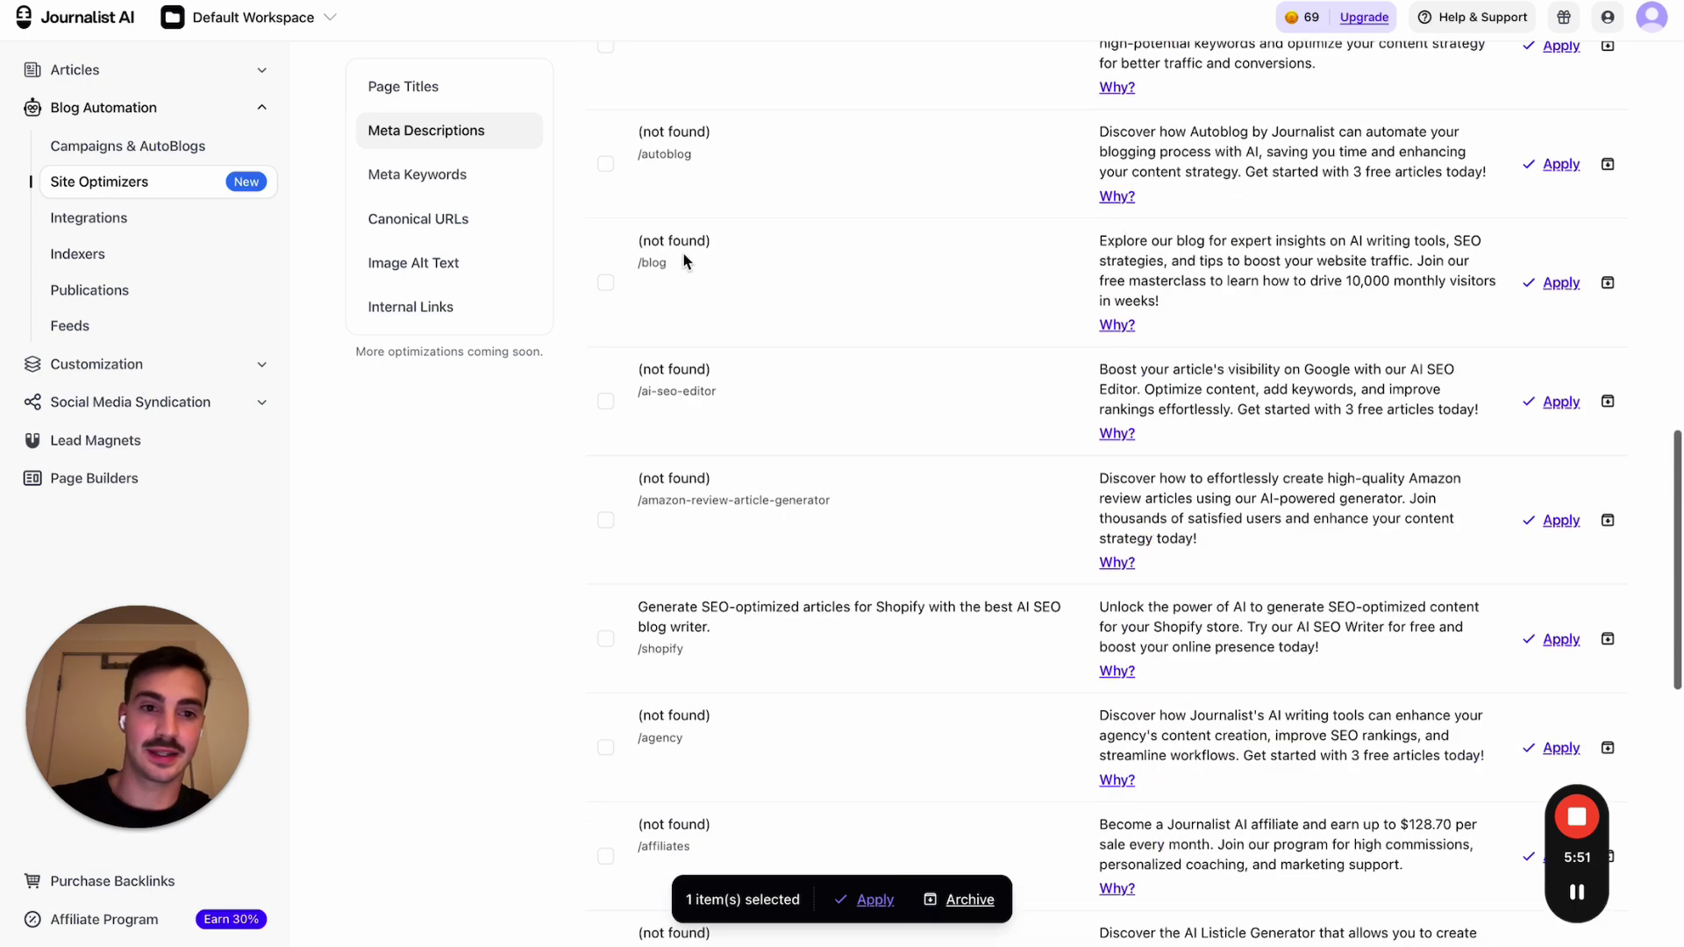
click(1611, 400)
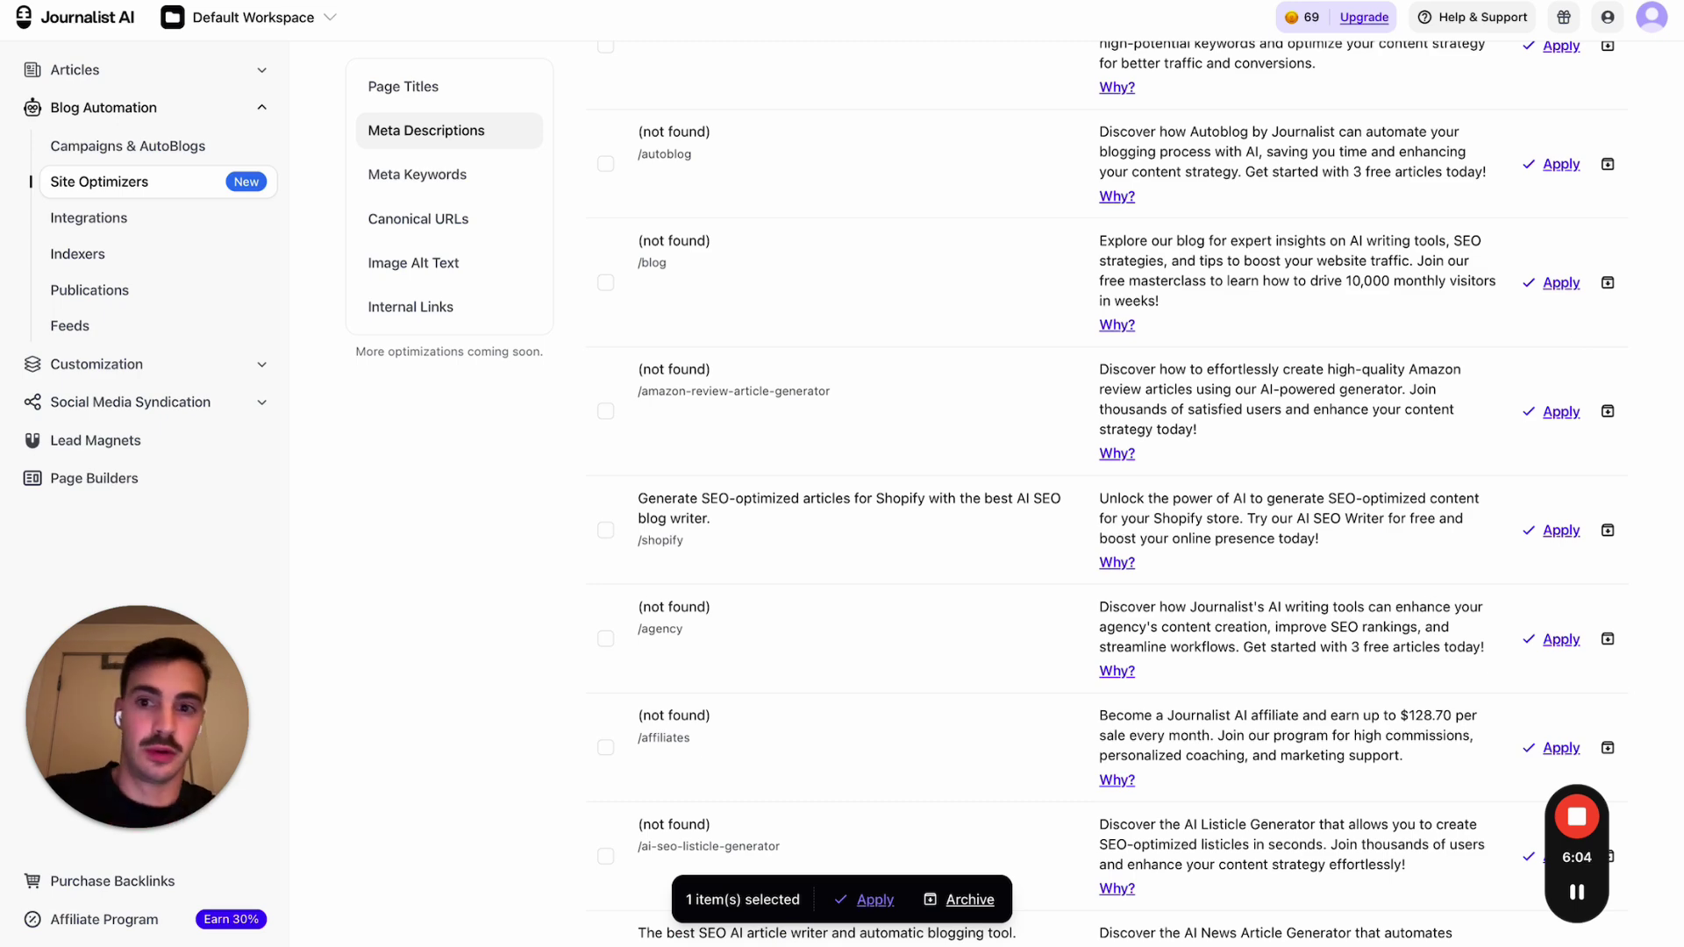
scroll(504, 351, up, 3)
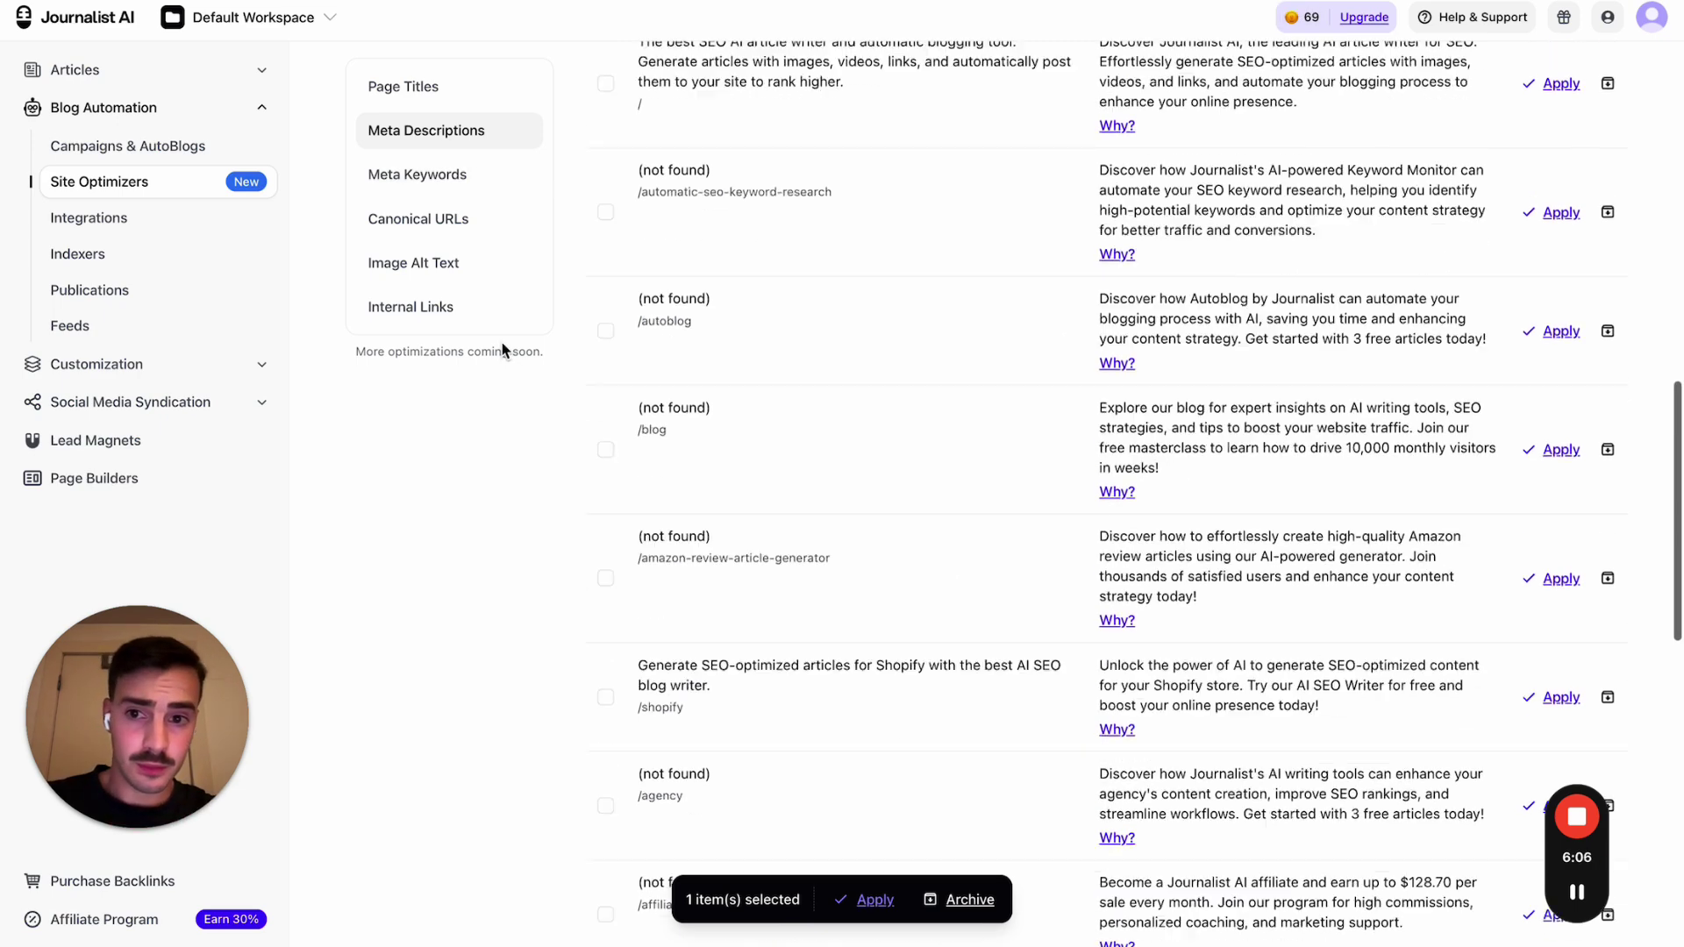
scroll(486, 219, up, 5)
Step: Show Meta Keywords and highlight the /auto-linking-tool row's suggested keywords
click(451, 175)
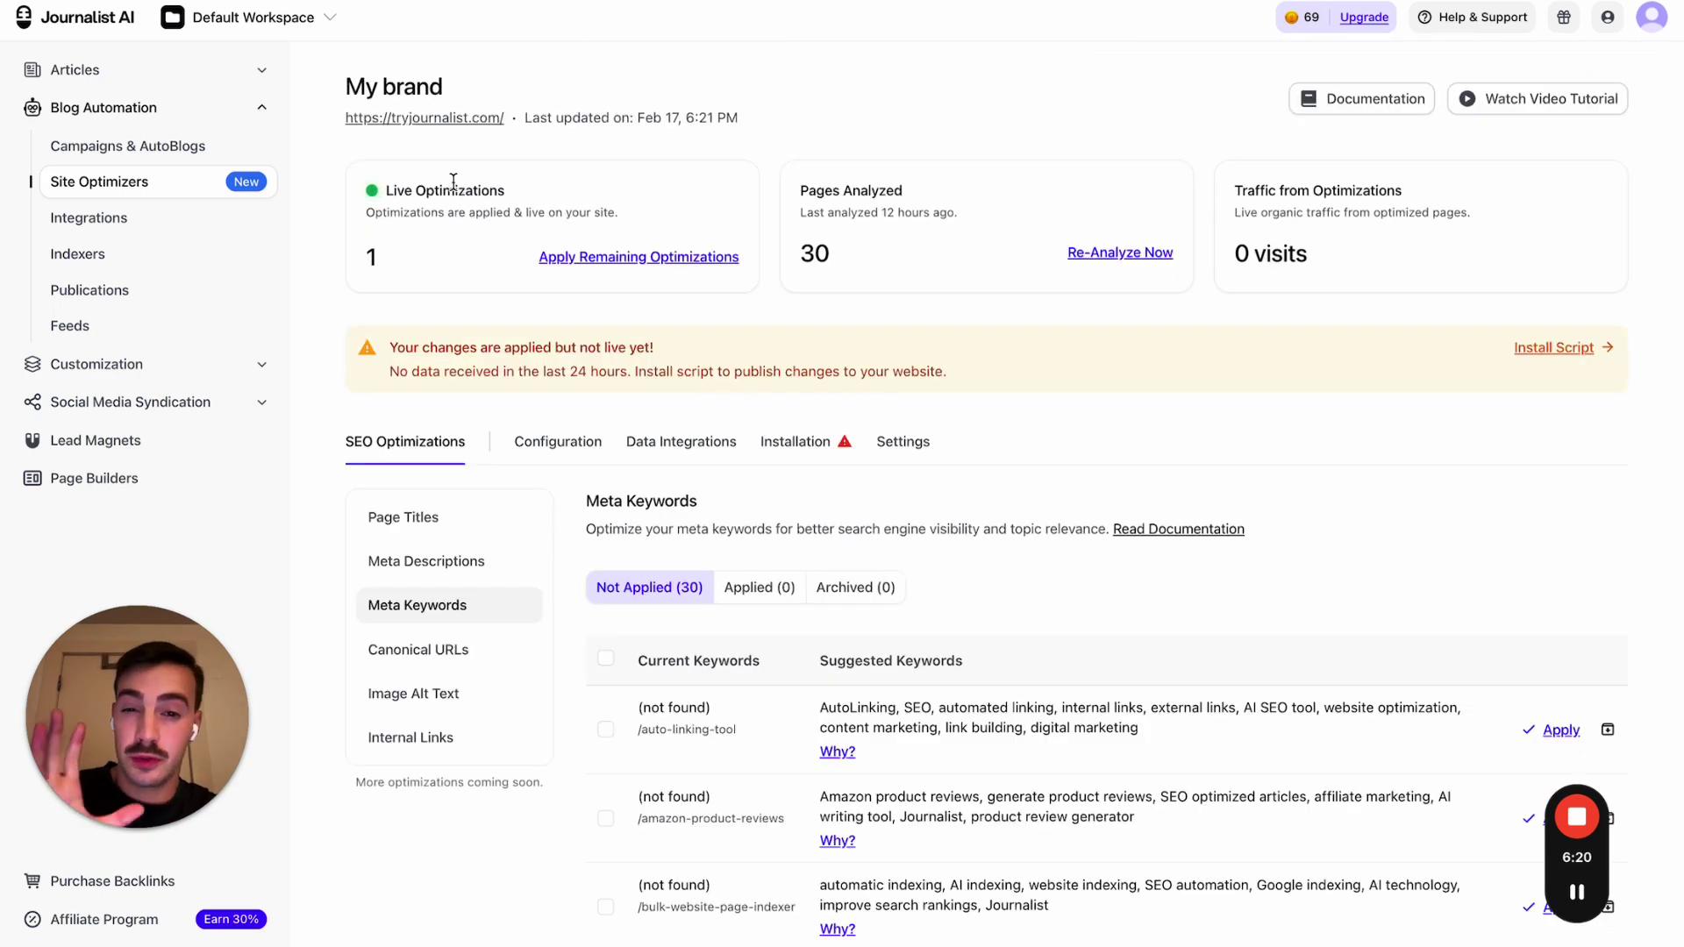
scroll(858, 351, down, 5)
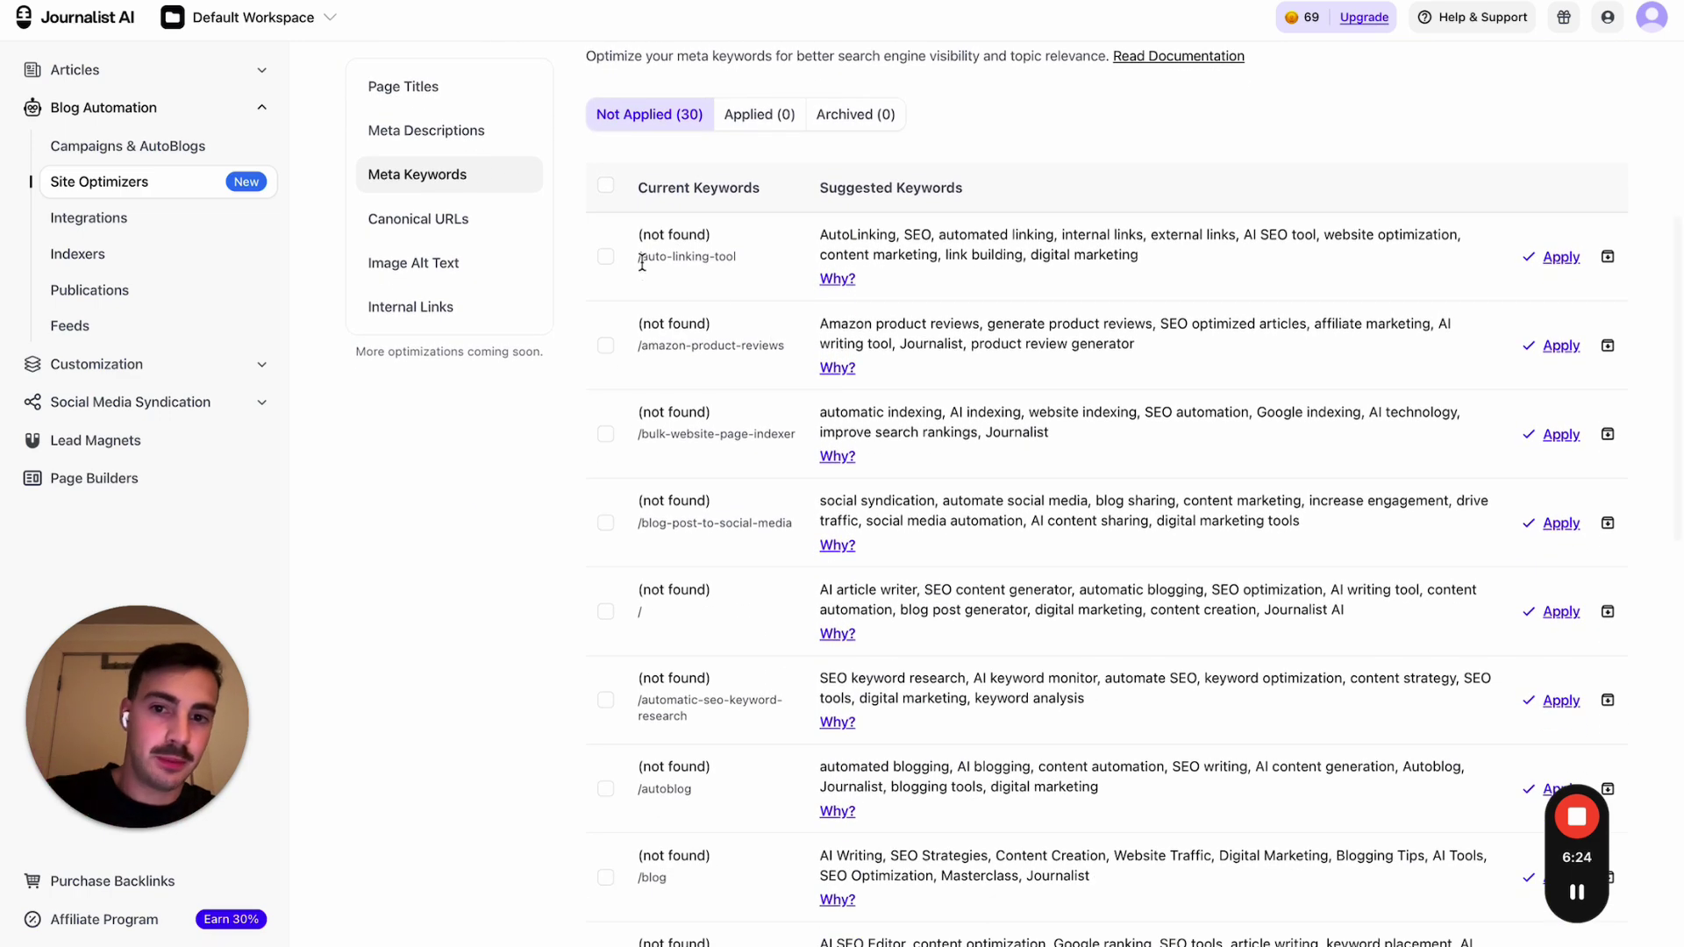
drag(637, 256, 739, 263)
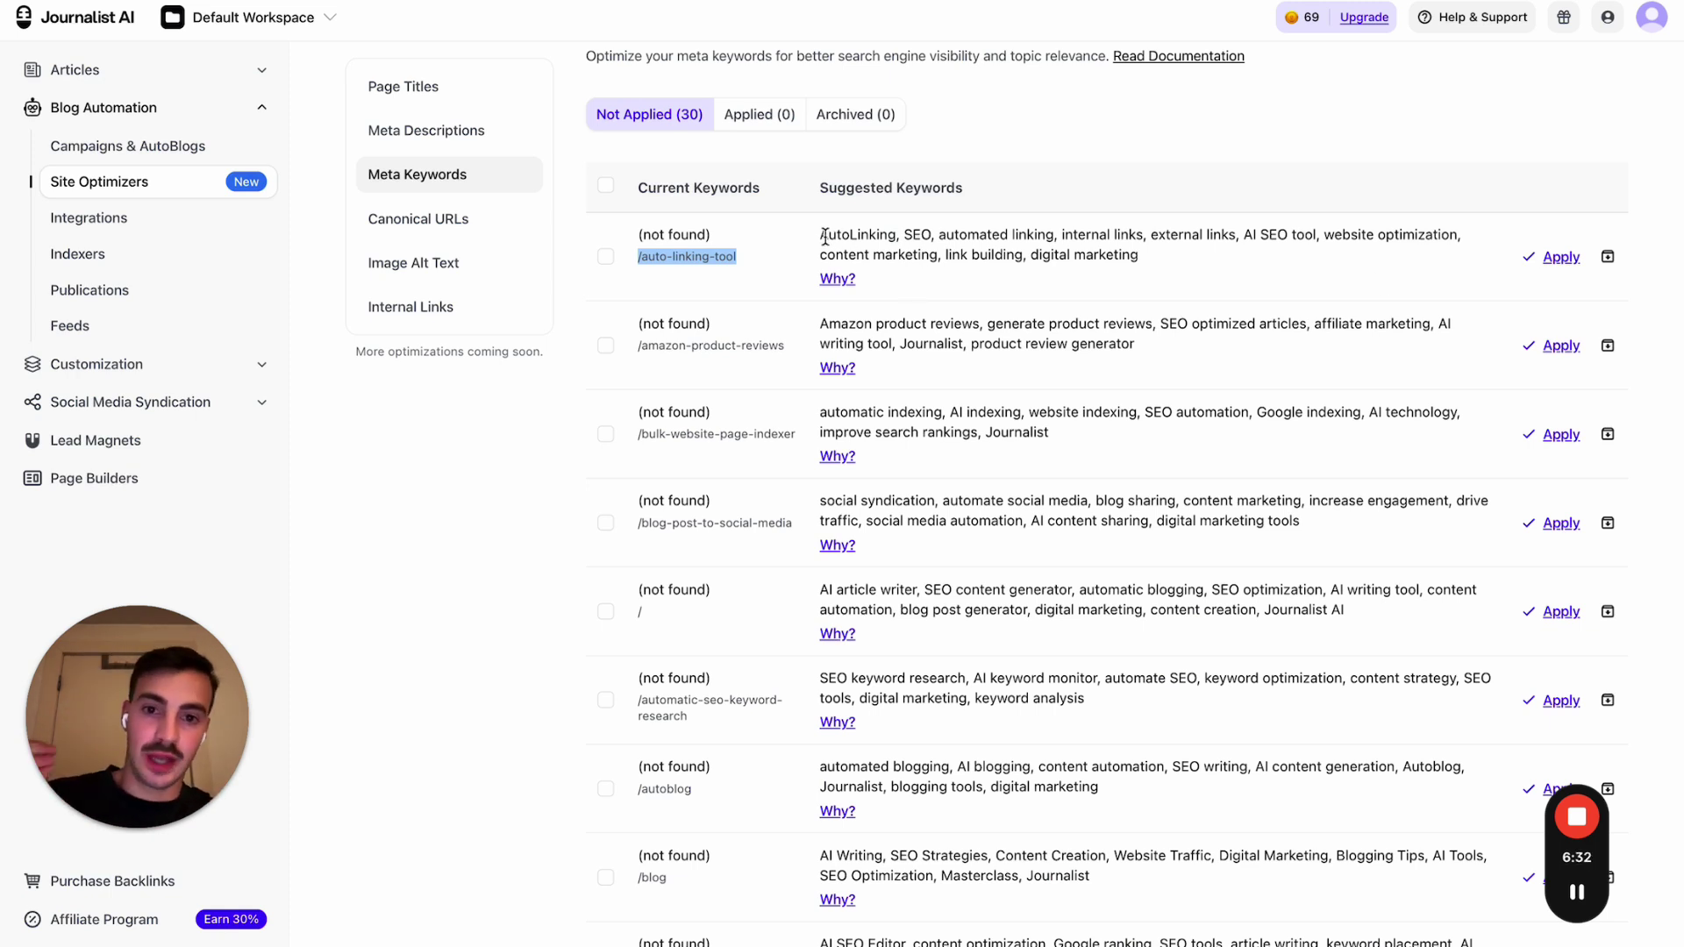
drag(820, 235, 1181, 261)
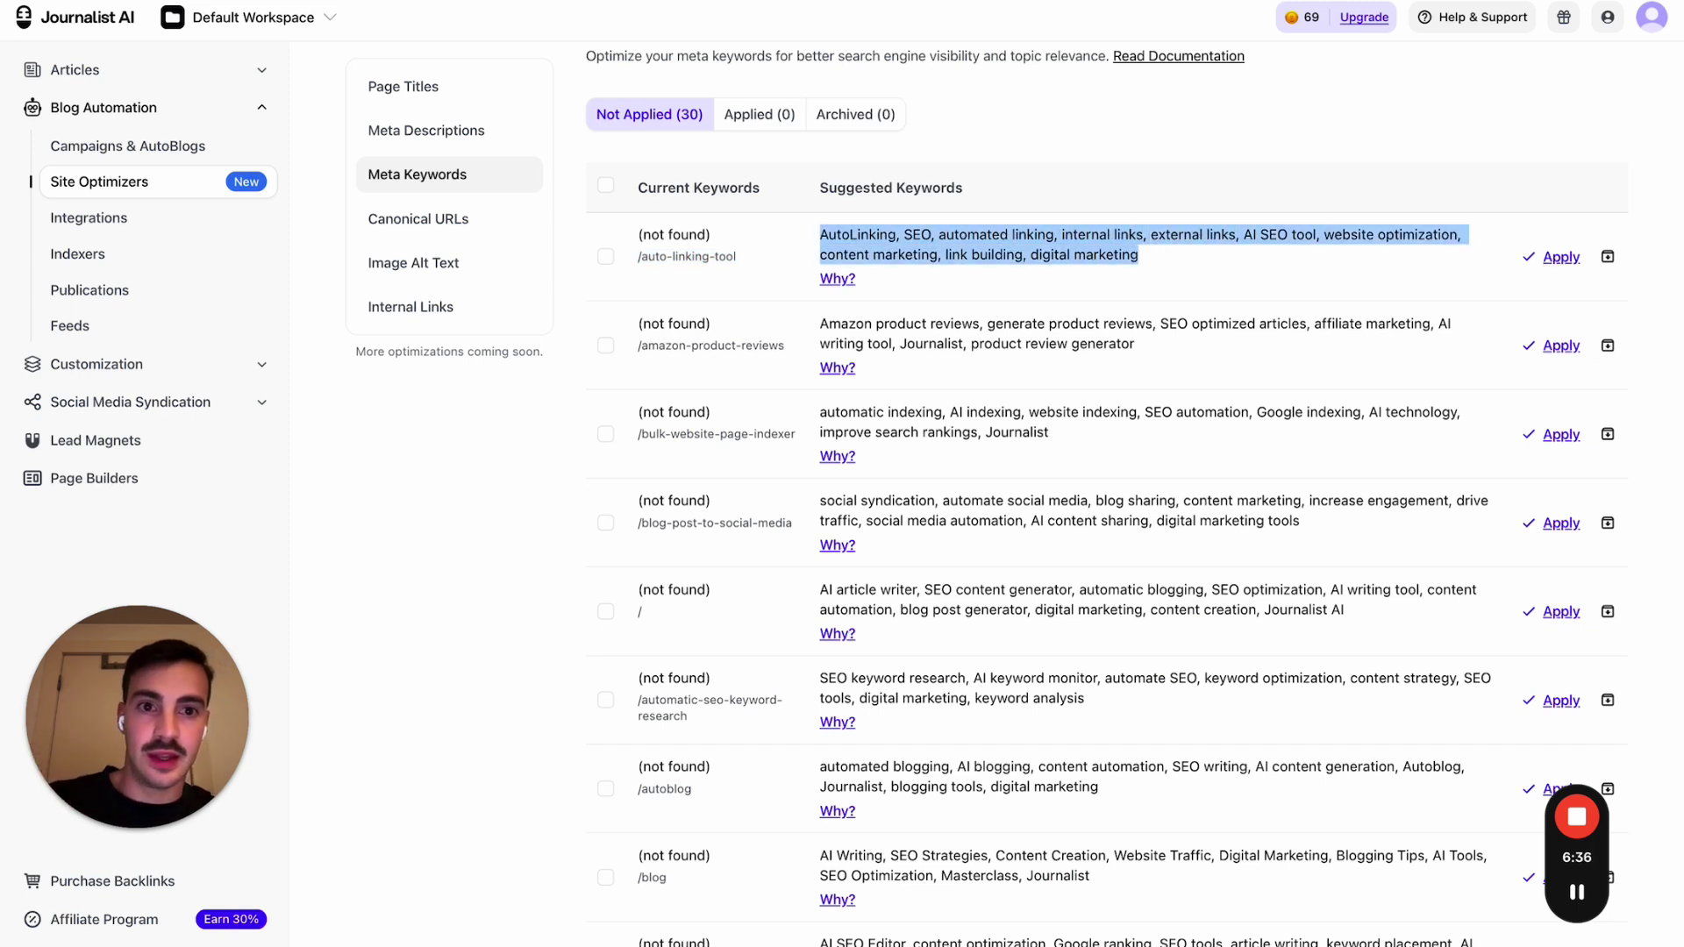
Step: Circle the keywords table in red, clear the drawings, and show Canonical URLs
key(alt+shift+d)
mouse_move(572, 248)
mouse_down()
mouse_move(910, 360)
mouse_move(538, 224)
mouse_up()
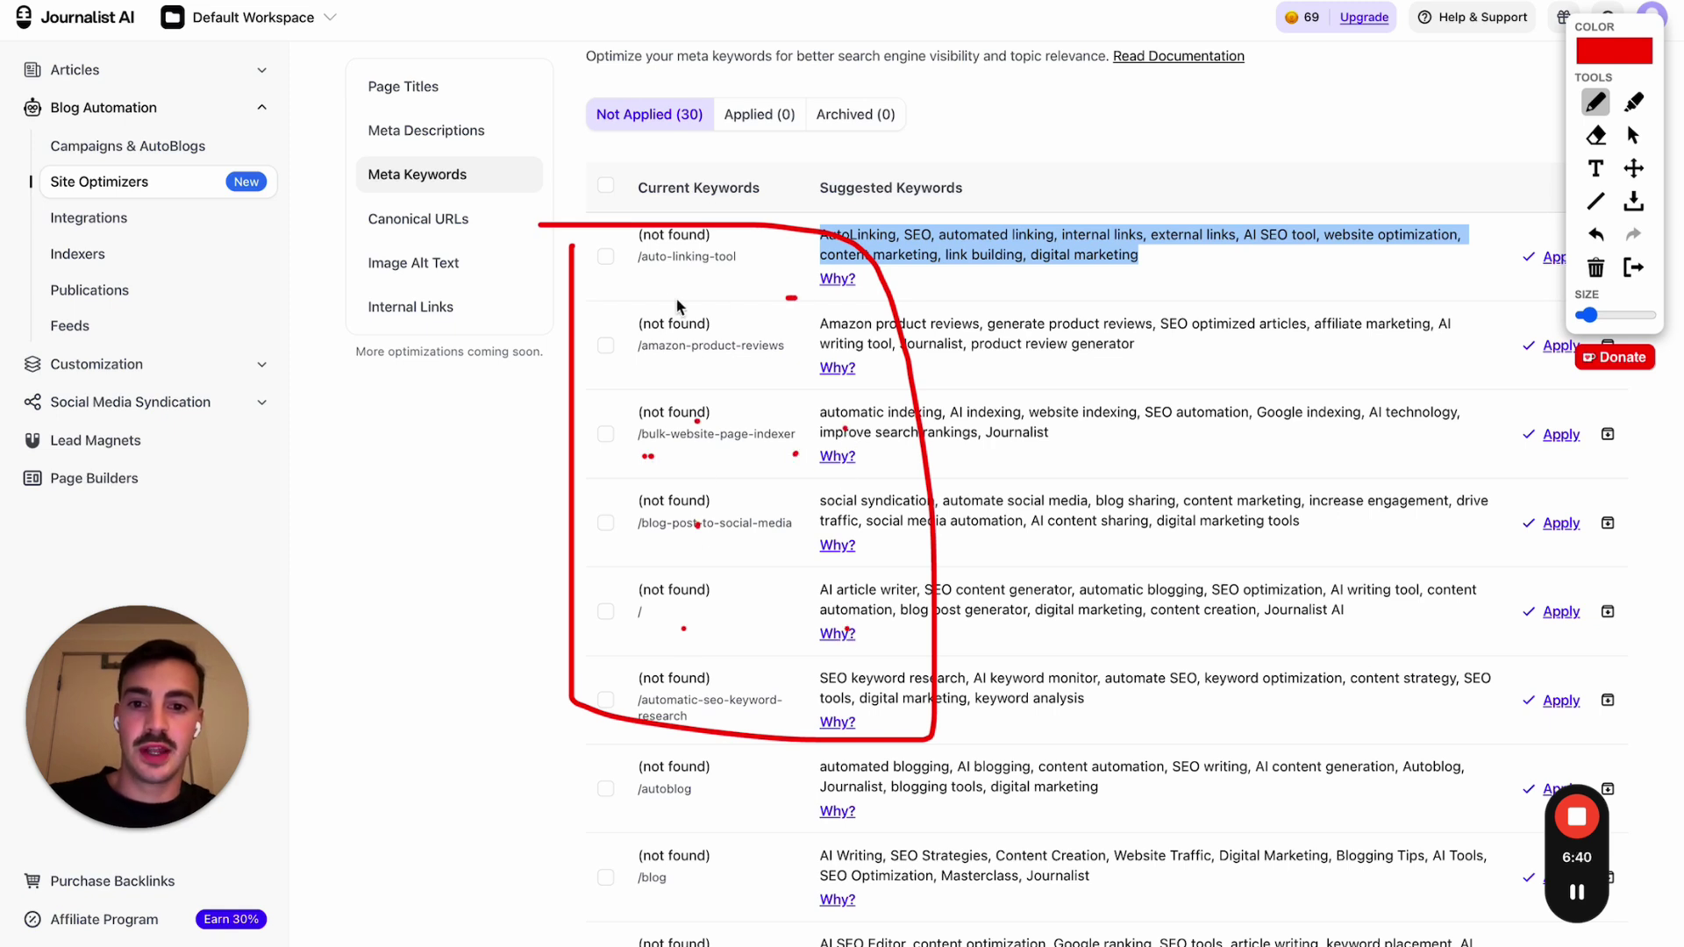
drag(1088, 152, 1013, 136)
drag(287, 79, 611, 212)
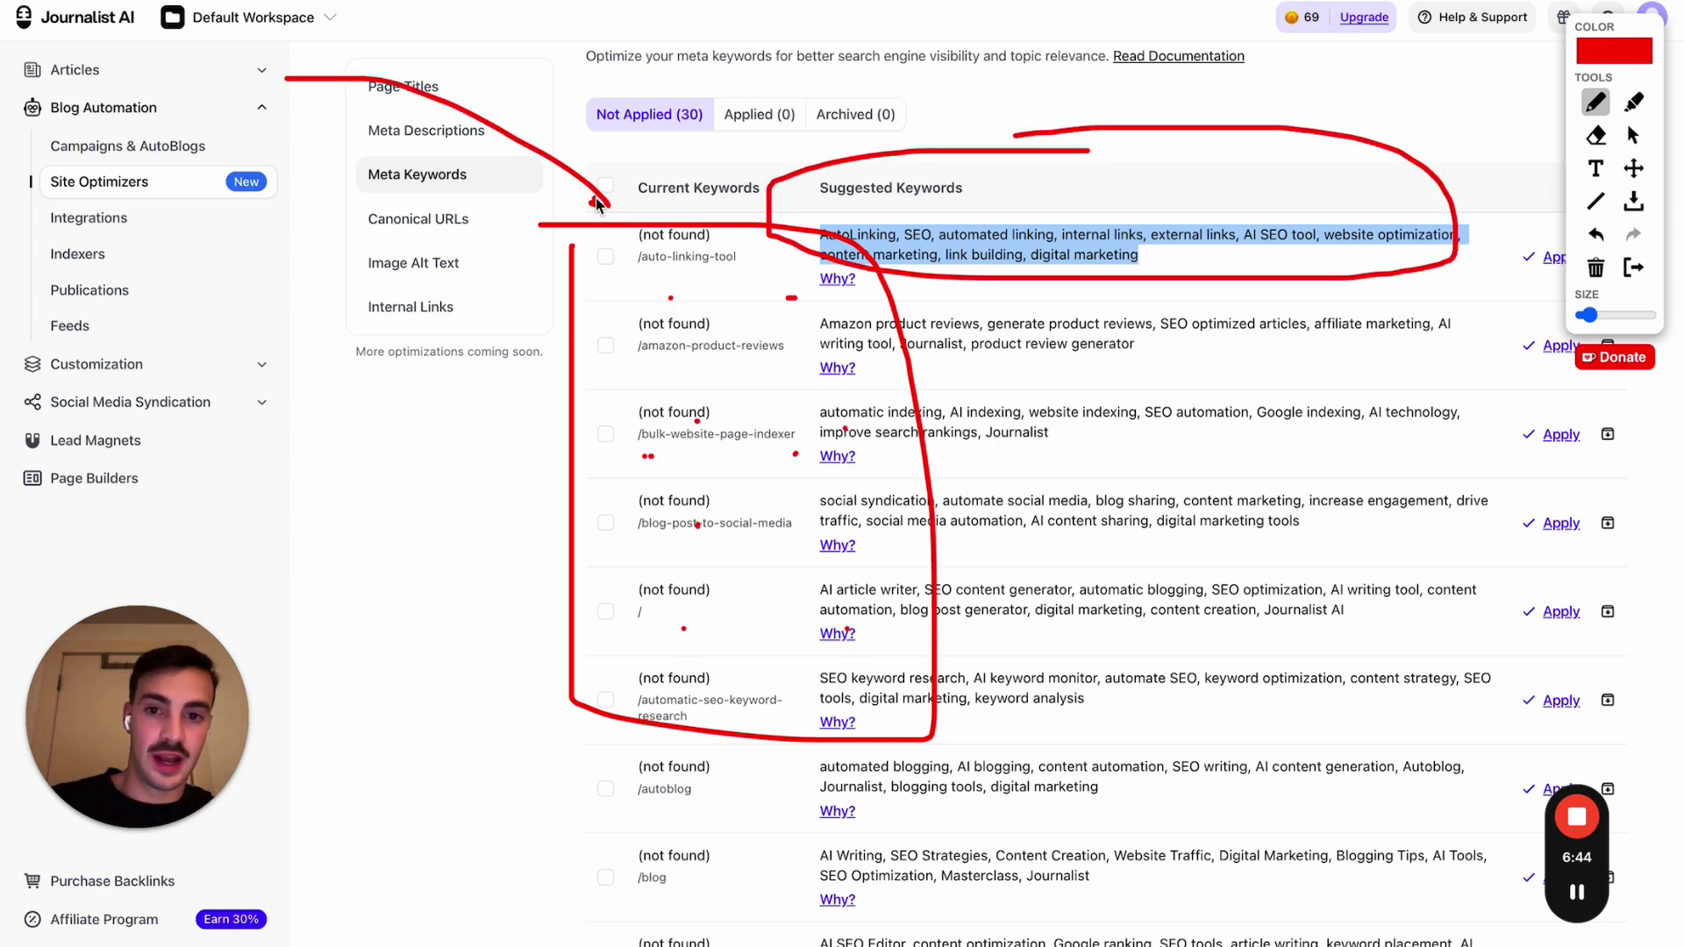
click(1633, 267)
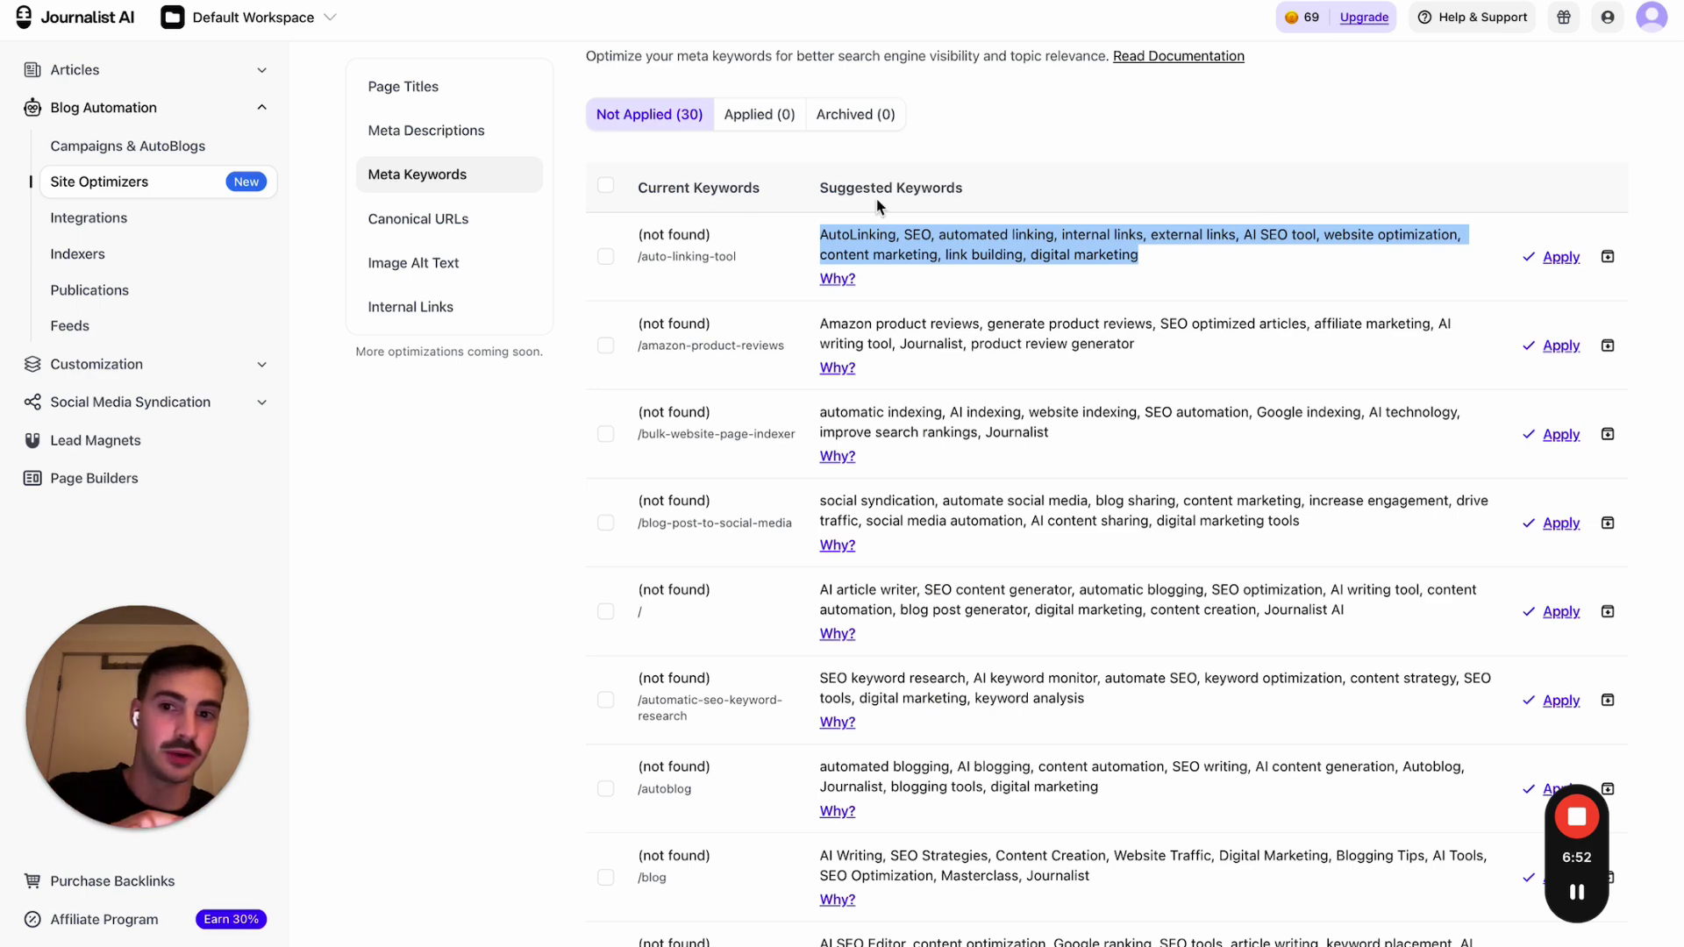
click(429, 221)
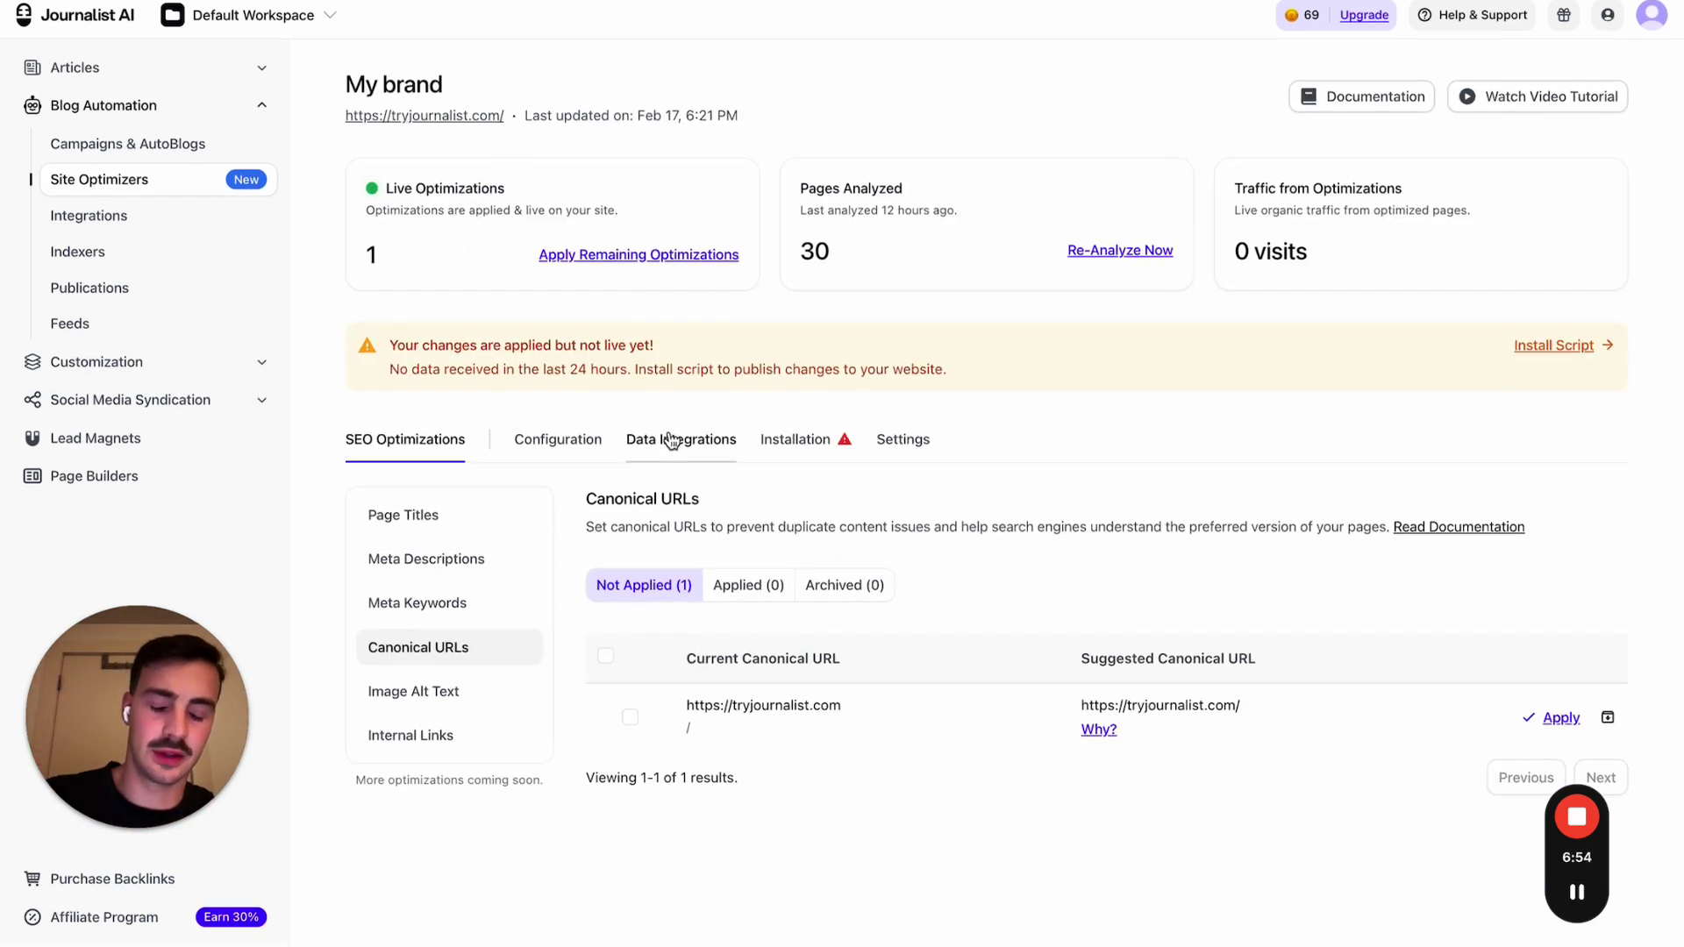
Step: Browse the 59 unapplied image alt text suggestions
click(438, 694)
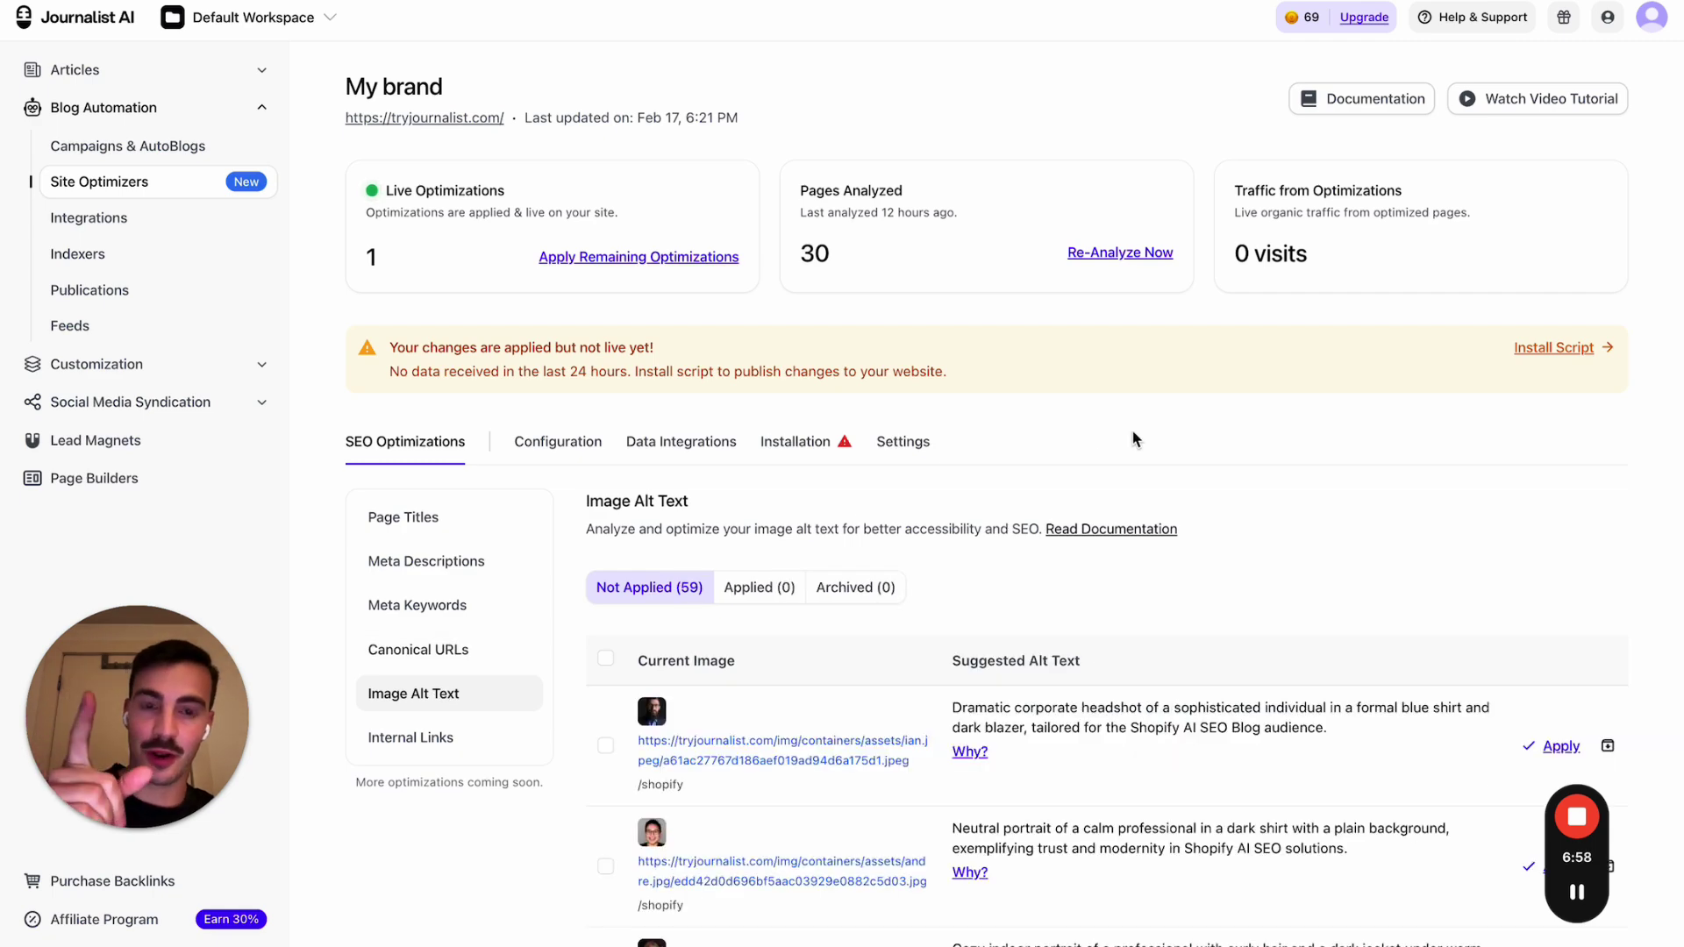
scroll(1131, 438, down, 1)
scroll(1131, 439, down, 1)
scroll(1131, 438, down, 2)
scroll(1131, 439, down, 3)
scroll(1131, 439, down, 1)
scroll(1131, 439, down, 7)
scroll(1131, 438, down, 9)
scroll(1131, 439, down, 5)
scroll(1131, 438, down, 3)
scroll(1131, 438, up, 10)
scroll(1131, 438, up, 4)
scroll(1131, 438, down, 5)
scroll(1132, 431, up, 2)
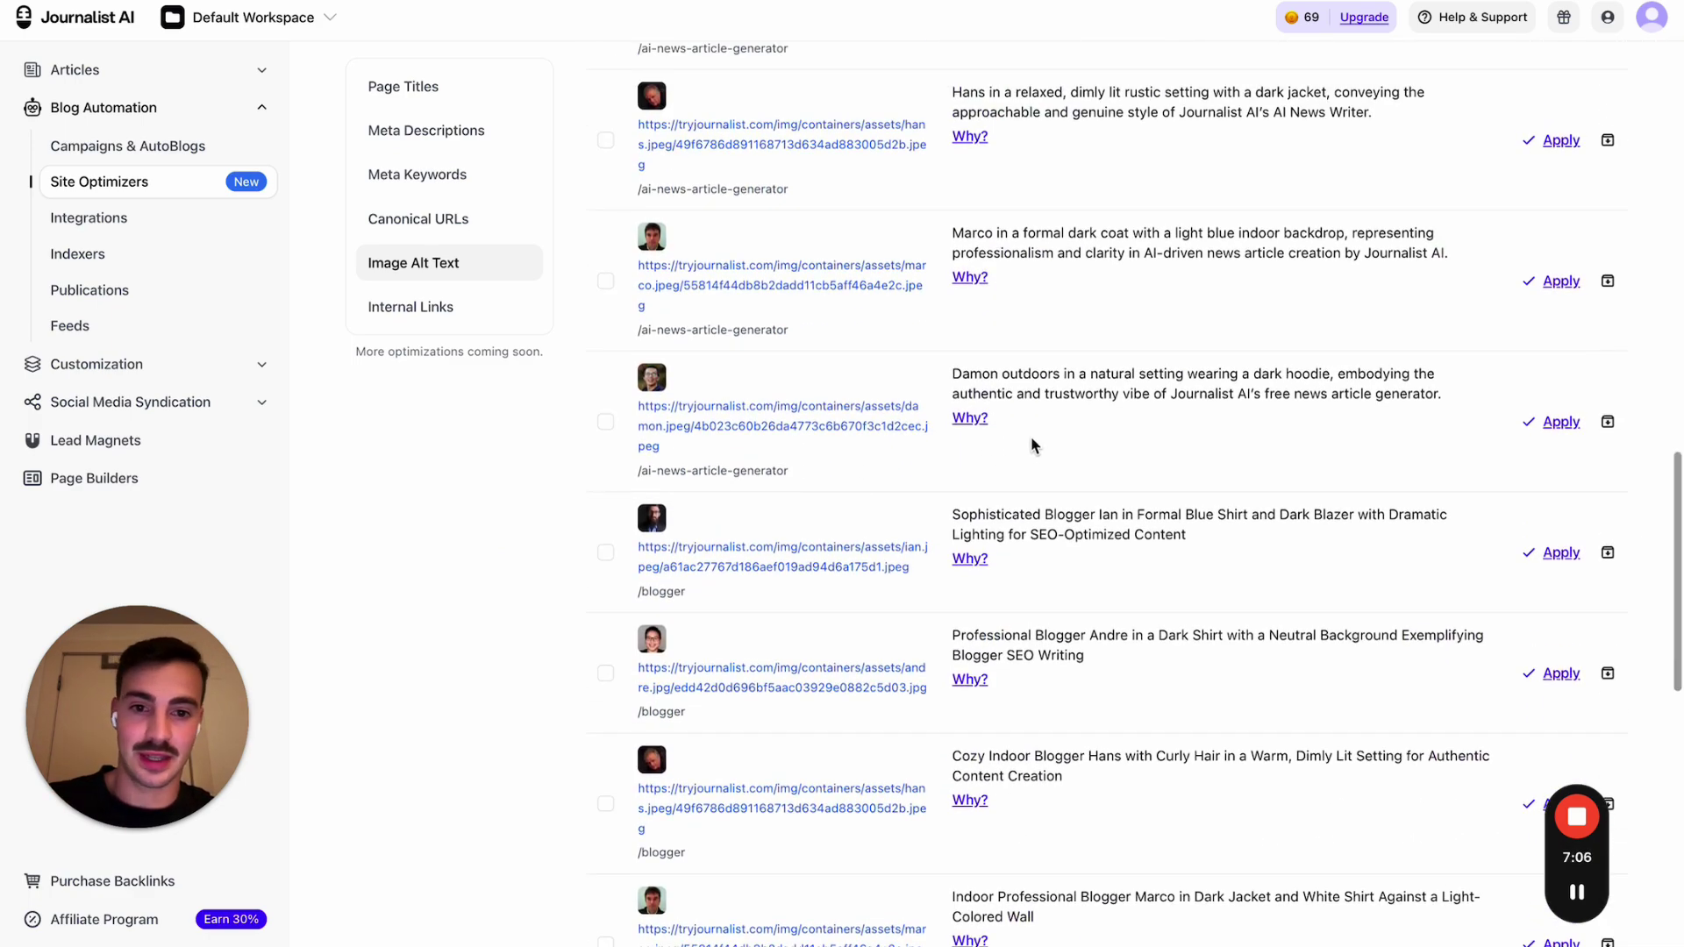
drag(959, 363, 1233, 487)
scroll(1140, 394, down, 2)
Step: Clear the selected alt text and bring up the 35 internal link suggestions
click(1095, 271)
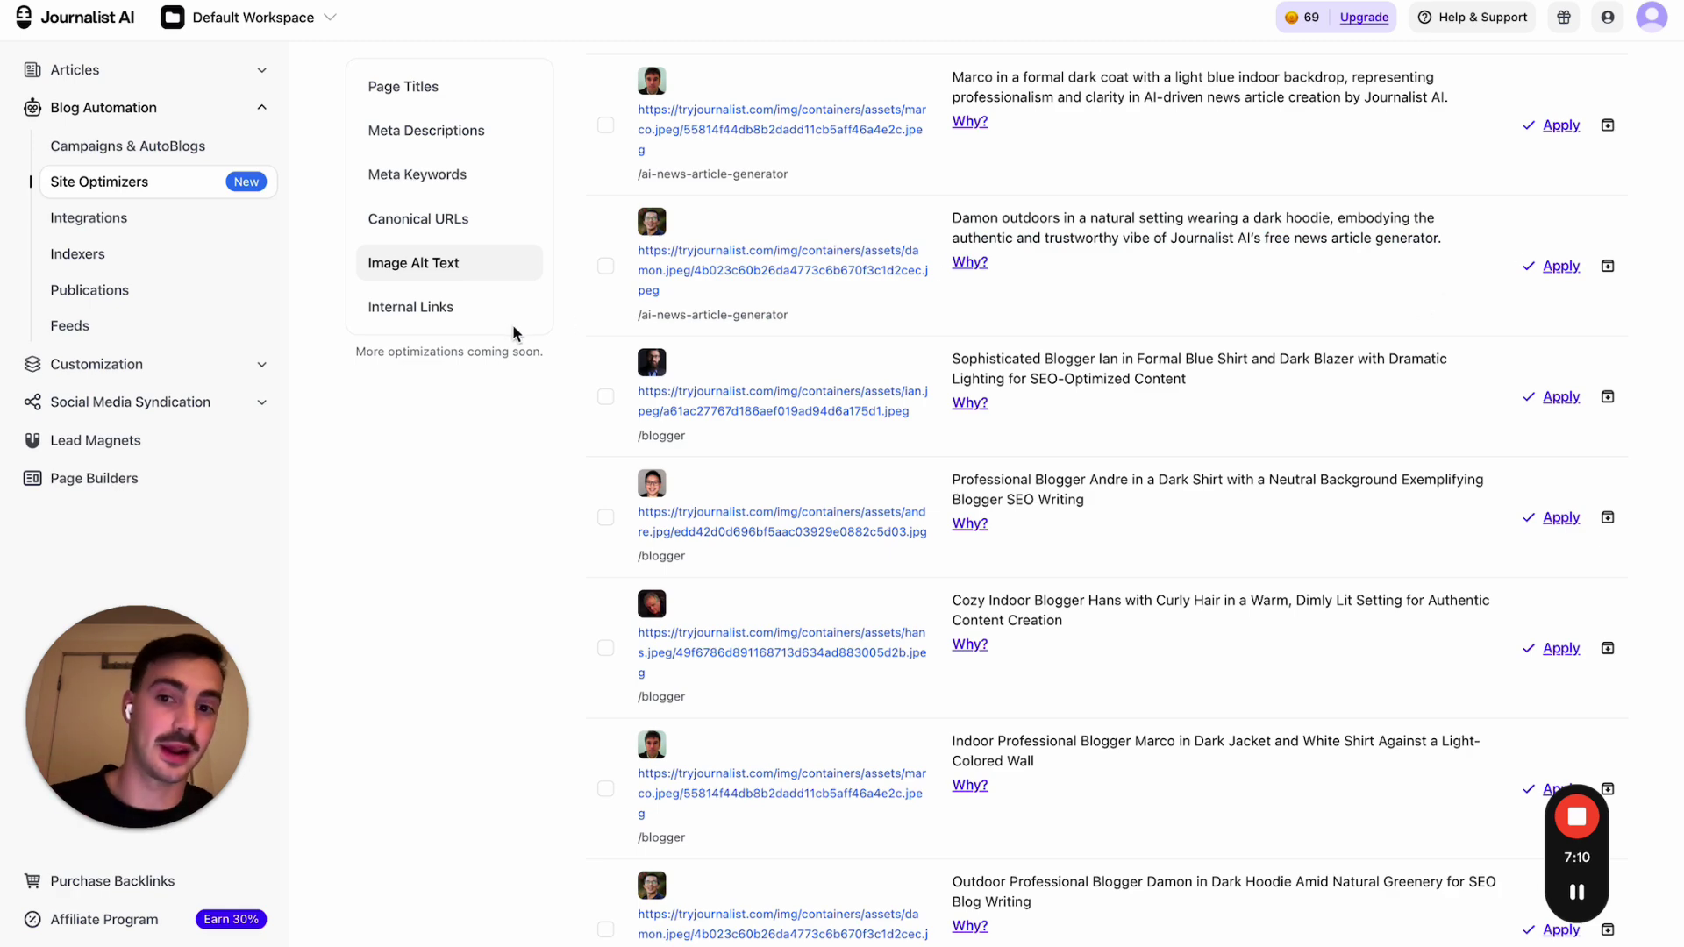
click(466, 314)
scroll(961, 492, down, 5)
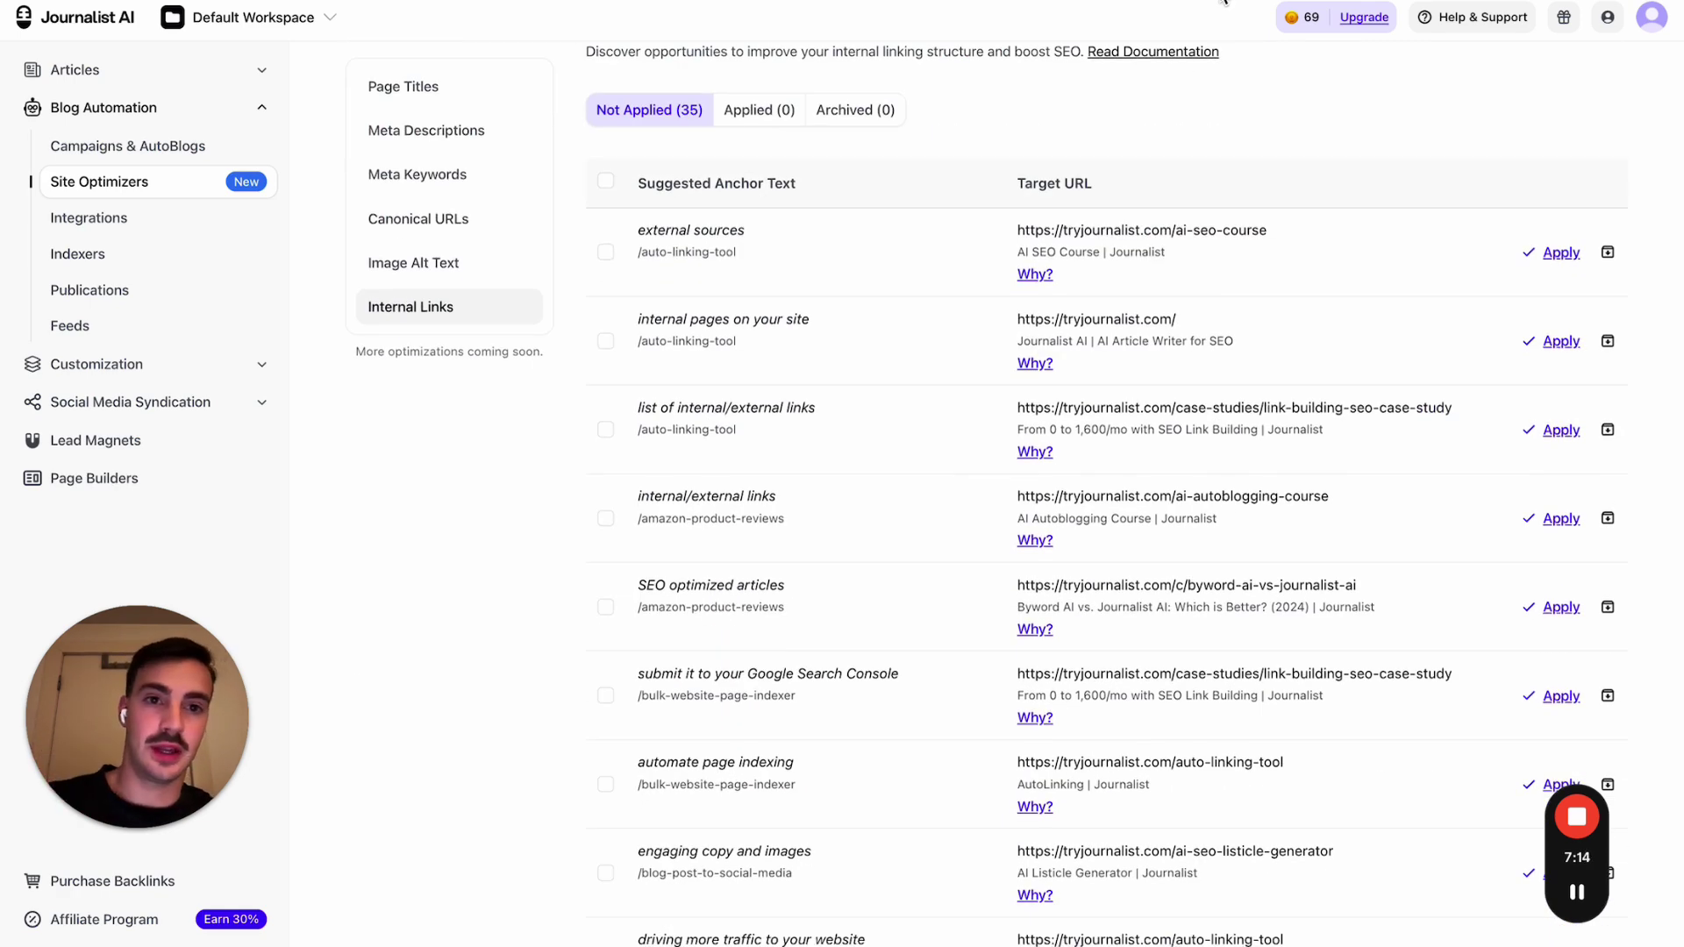
key(ctrl+Tab)
scroll(1095, 256, up, 5)
scroll(1095, 256, down, 5)
scroll(1094, 256, up, 10)
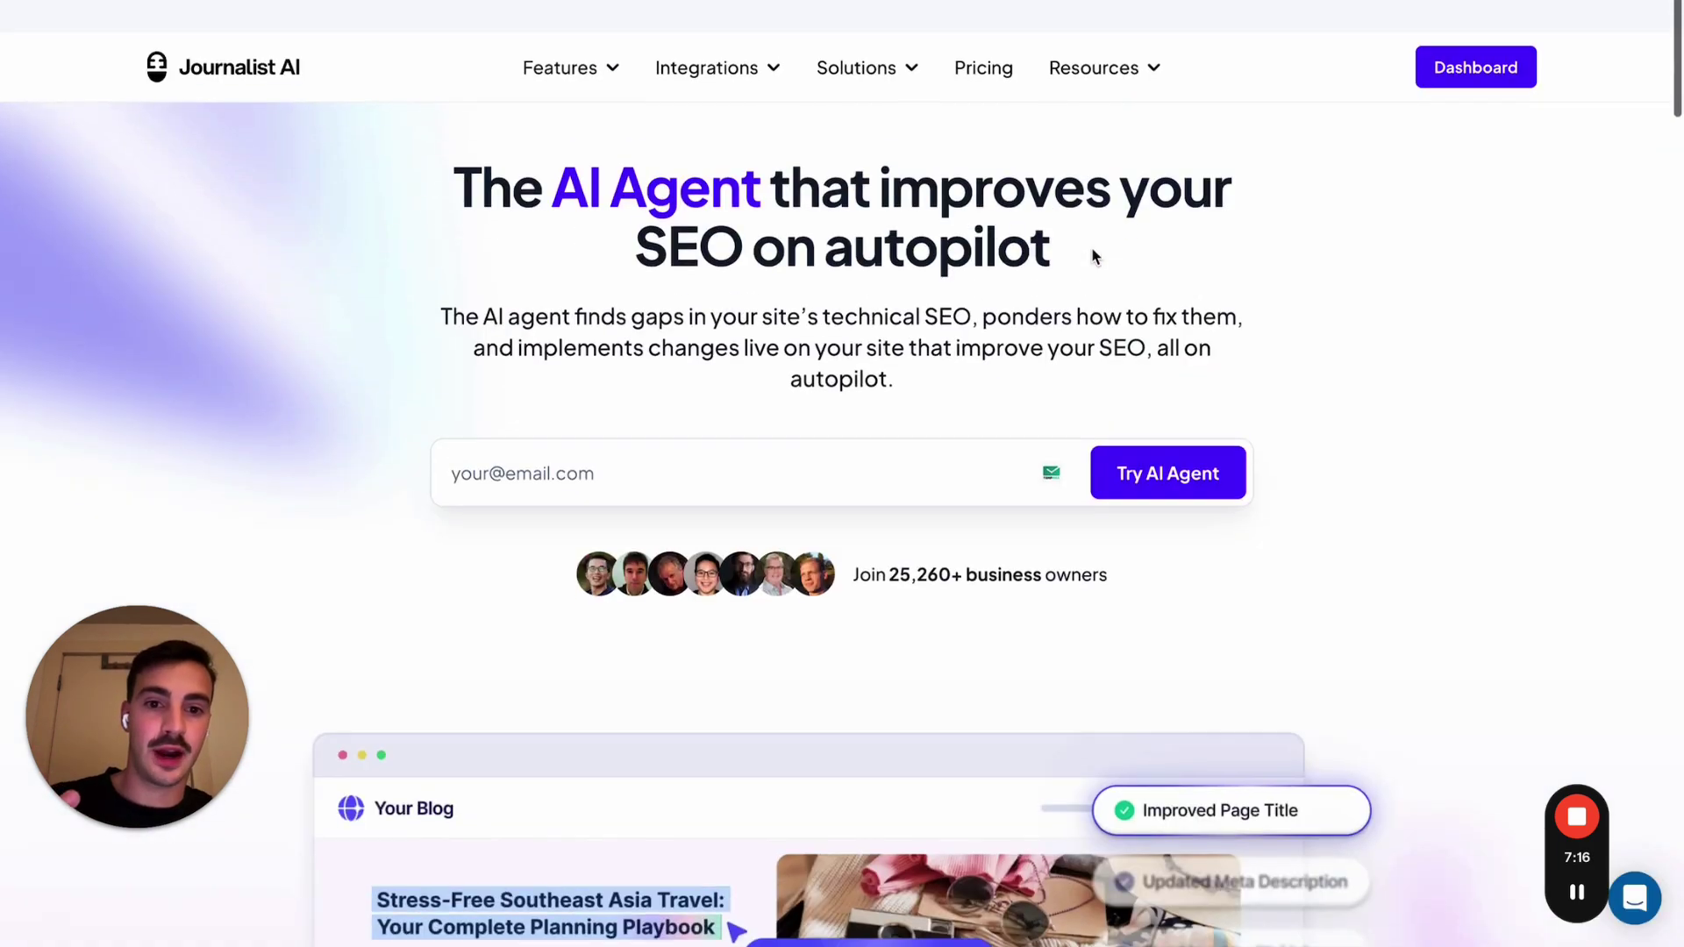
scroll(1091, 245, down, 15)
scroll(1091, 245, up, 6)
scroll(1091, 245, down, 6)
scroll(1273, 53, down, 2)
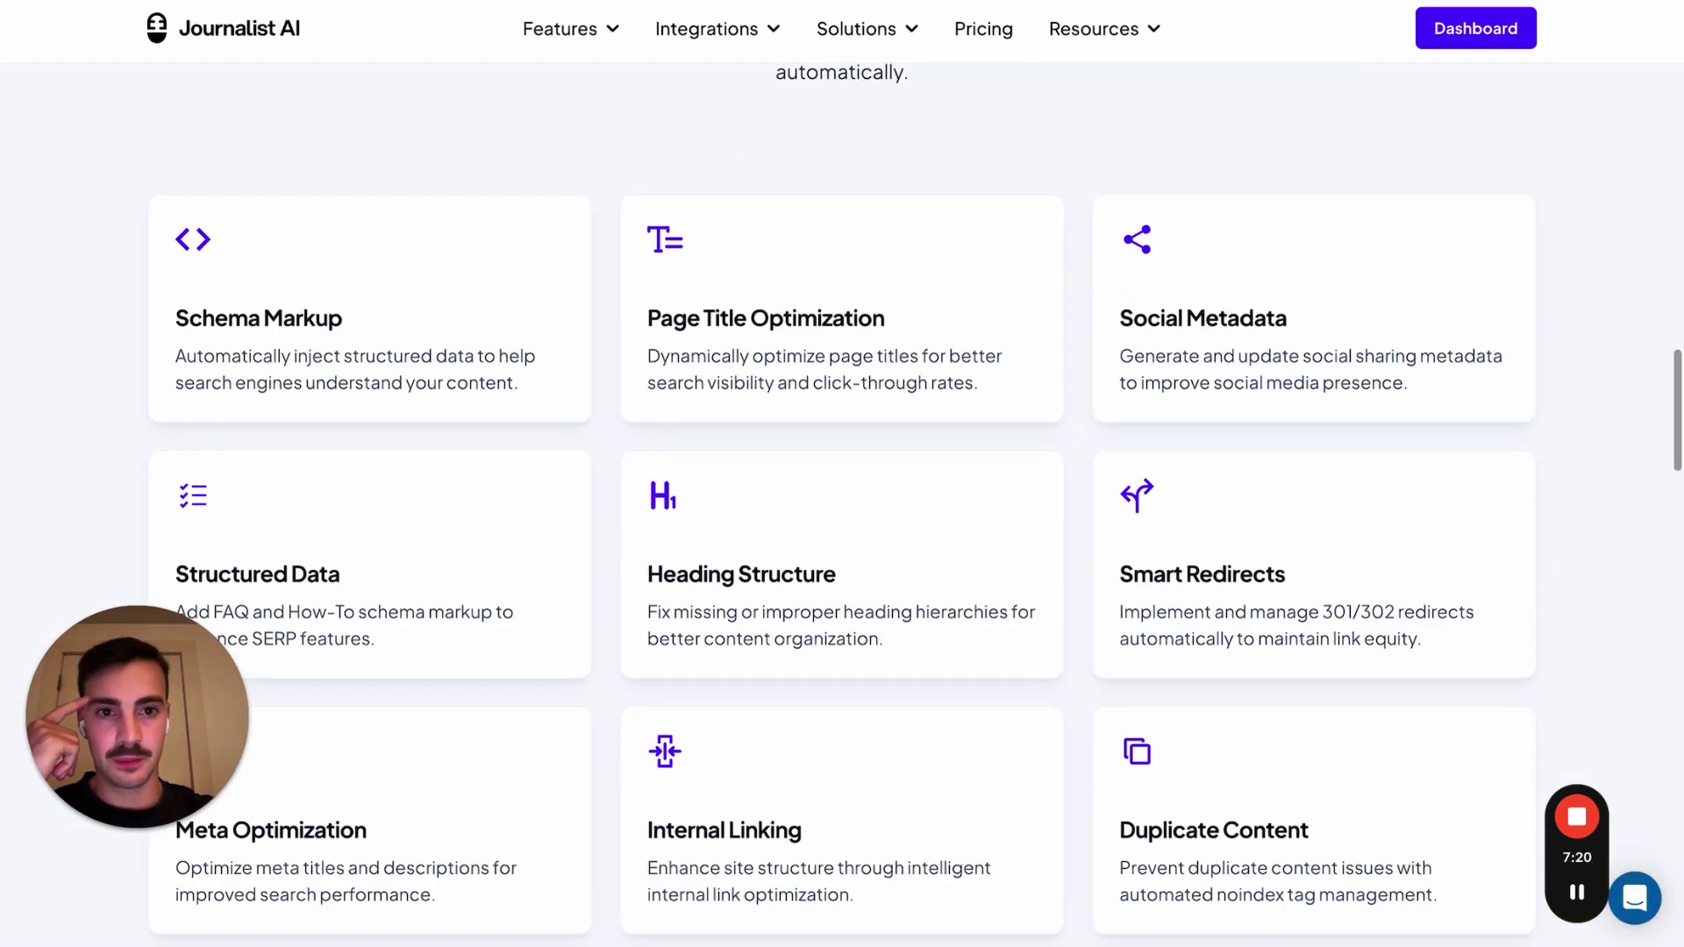
key(alt+shift+d)
mouse_move(824, 649)
mouse_down()
mouse_move(893, 654)
mouse_move(1522, 346)
mouse_up()
mouse_move(377, 225)
mouse_down()
mouse_move(701, 403)
mouse_move(349, 211)
mouse_up()
mouse_move(509, 435)
mouse_down()
mouse_move(546, 436)
mouse_move(794, 263)
mouse_up()
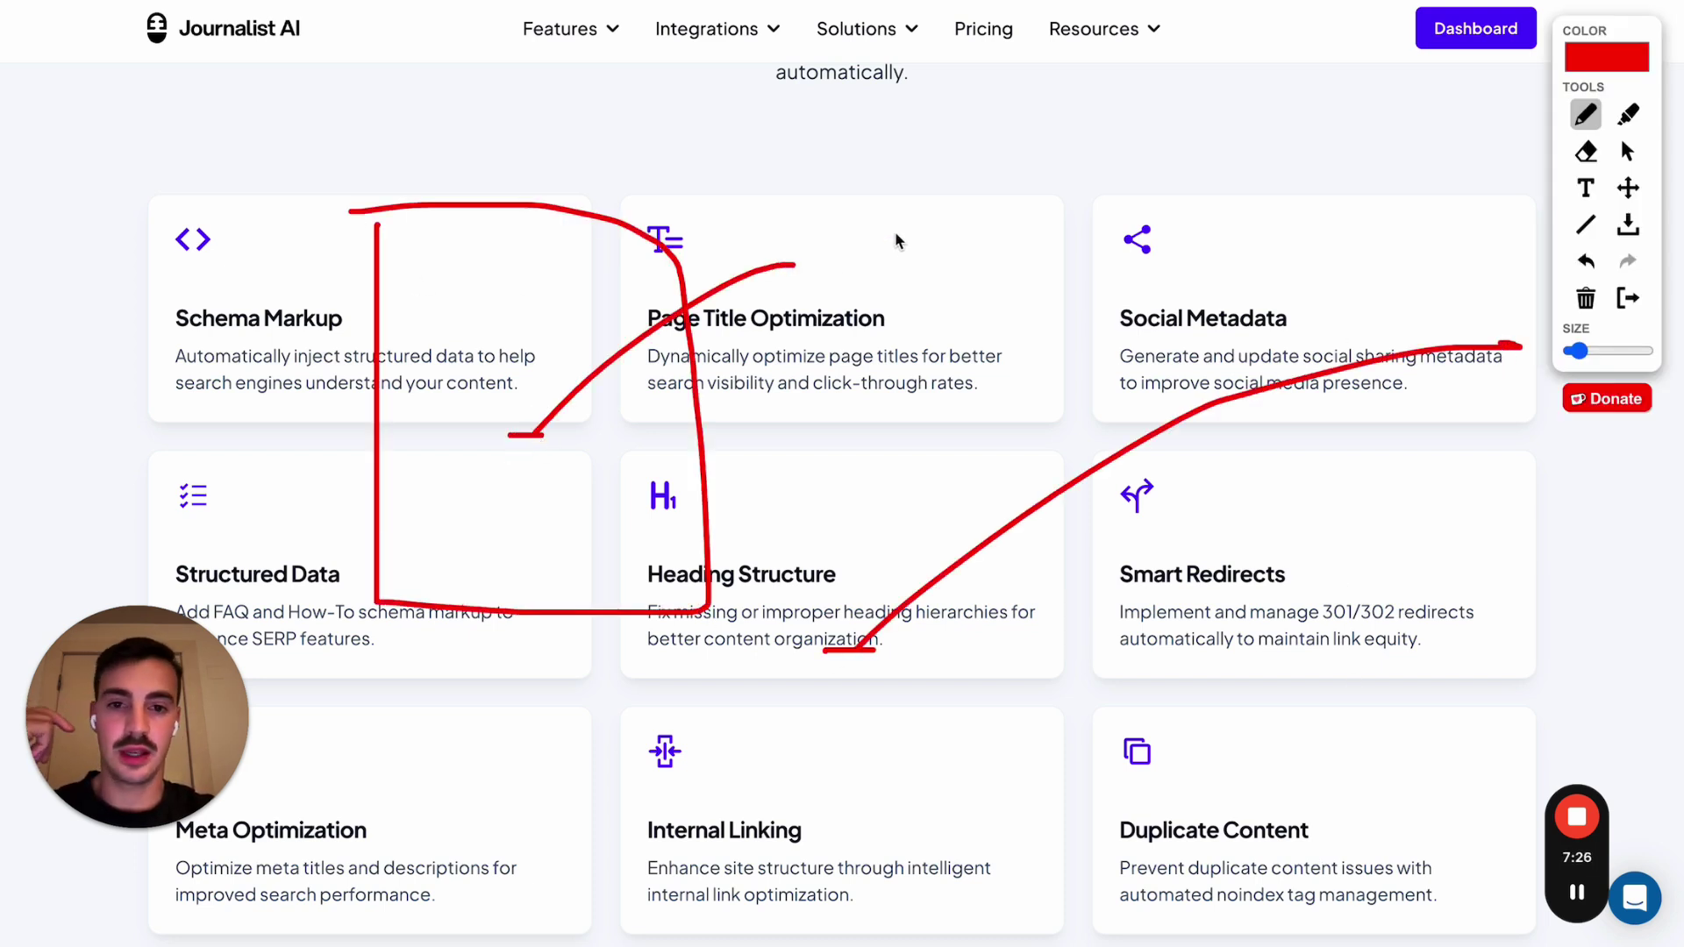
drag(894, 232, 855, 288)
drag(373, 298, 155, 154)
mouse_move(77, 218)
mouse_down()
mouse_move(63, 5)
mouse_move(62, 52)
mouse_up()
drag(1074, 54, 1313, 198)
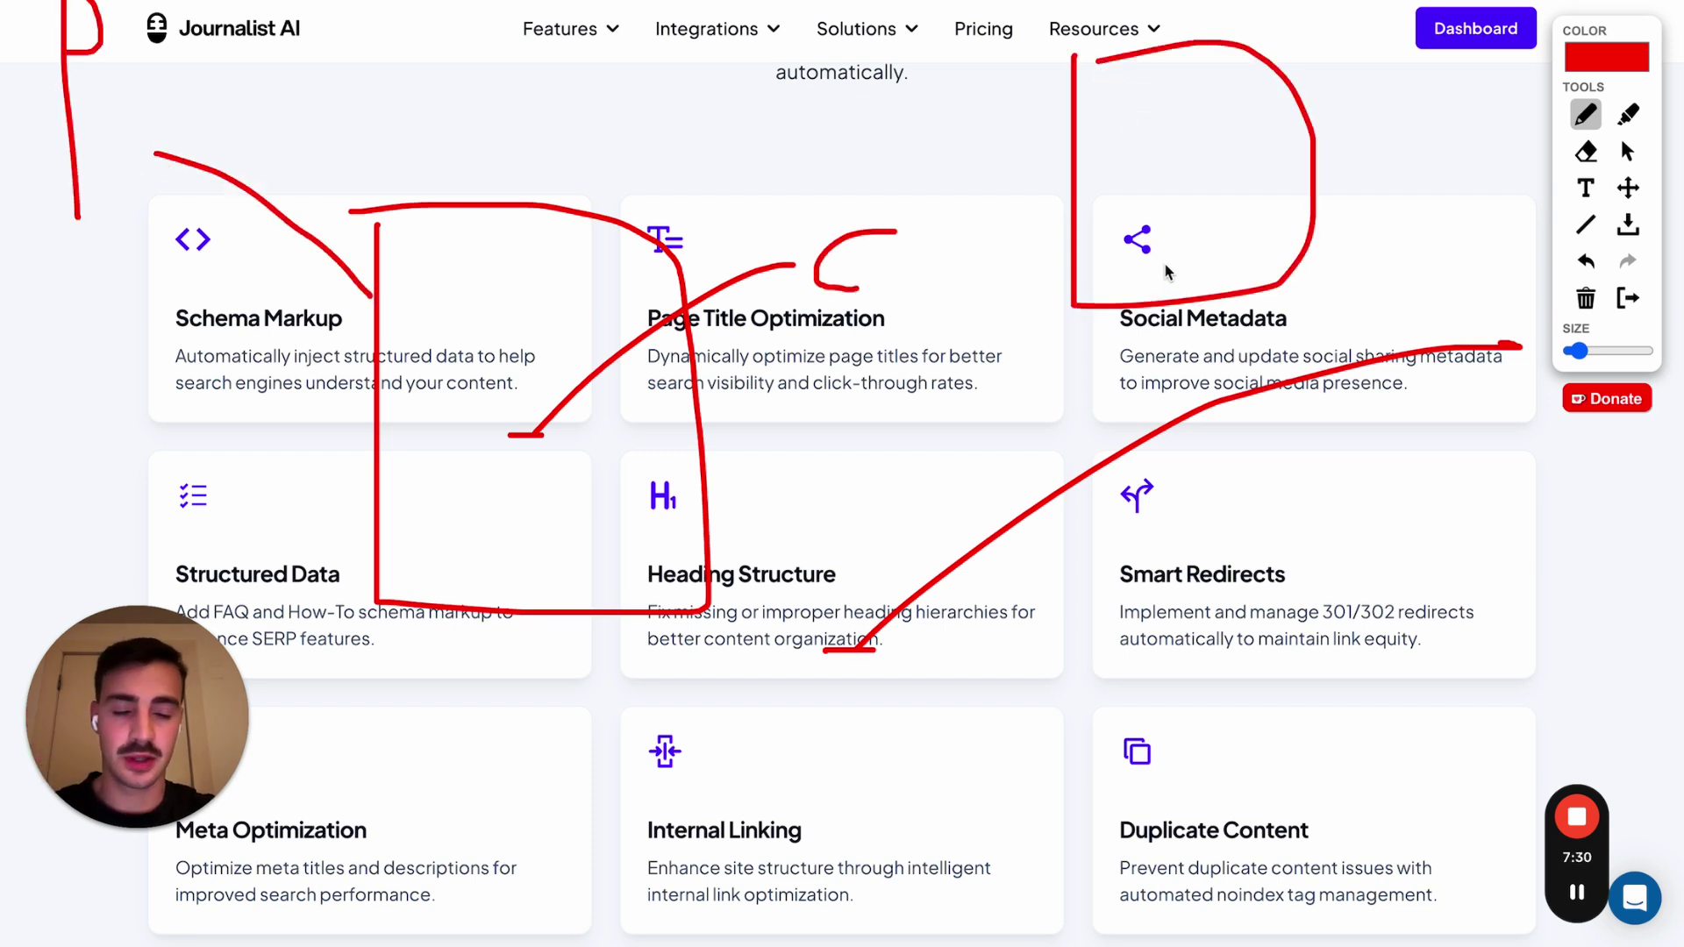
mouse_move(1136, 252)
mouse_down()
mouse_move(1393, 279)
mouse_move(1465, 237)
mouse_up()
click(1435, 254)
mouse_move(1128, 186)
mouse_down()
mouse_move(964, 140)
mouse_move(938, 167)
mouse_up()
click(1628, 298)
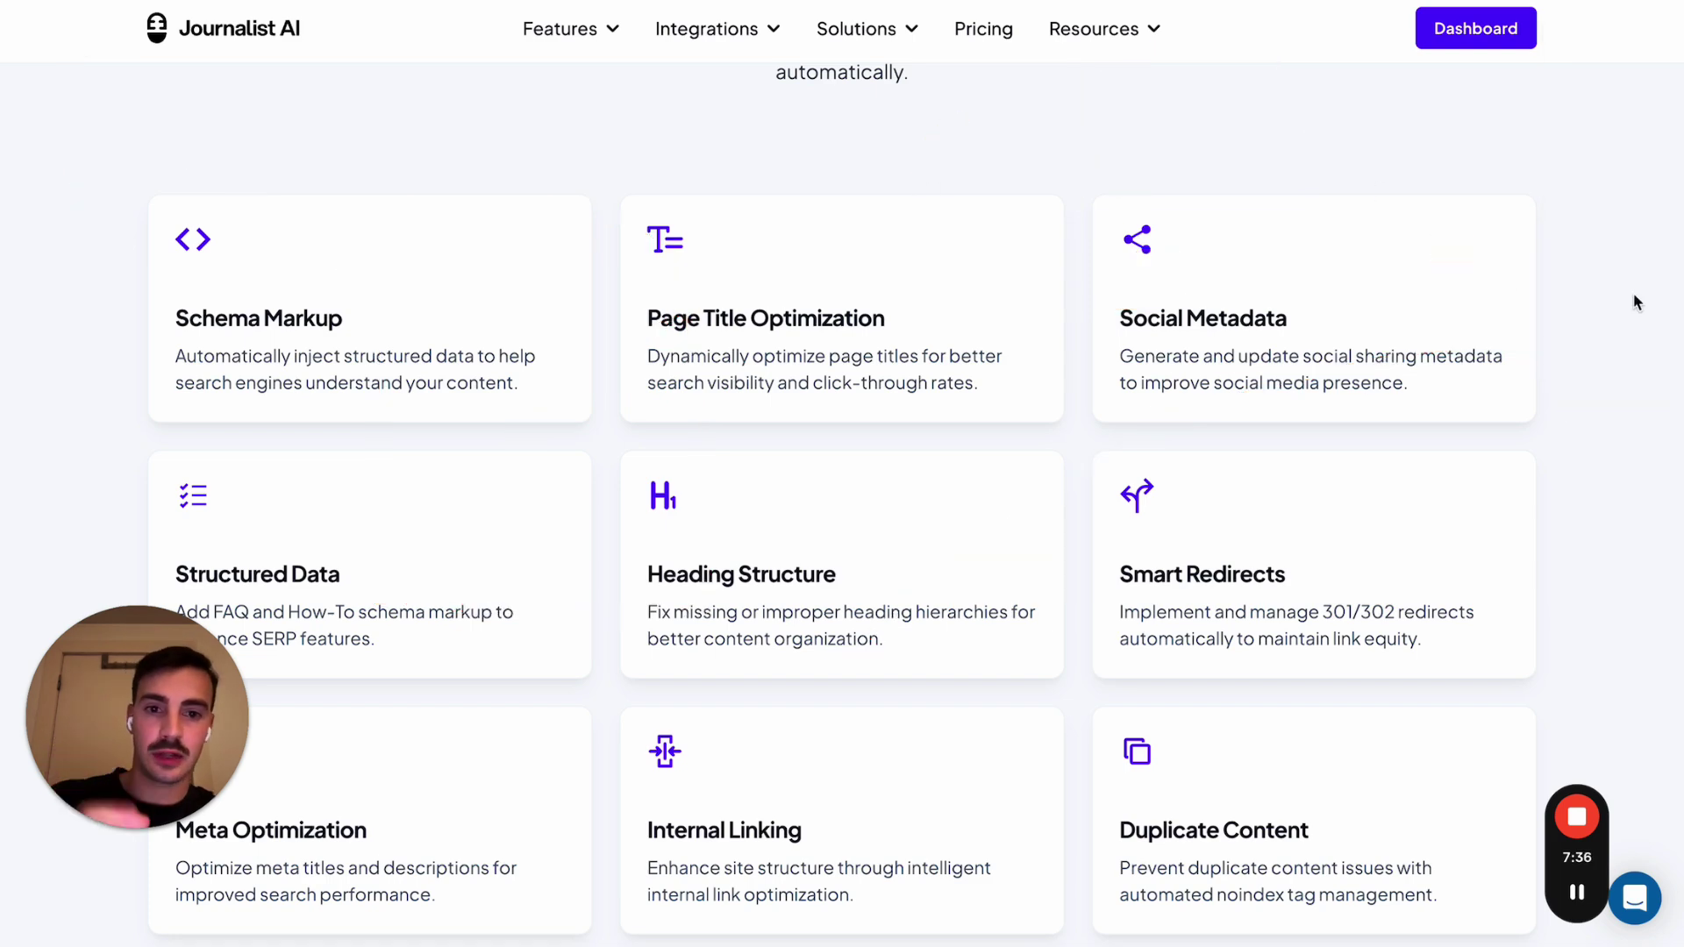
scroll(1324, 381, down, 7)
scroll(1324, 381, down, 1)
key(alt+shift+d)
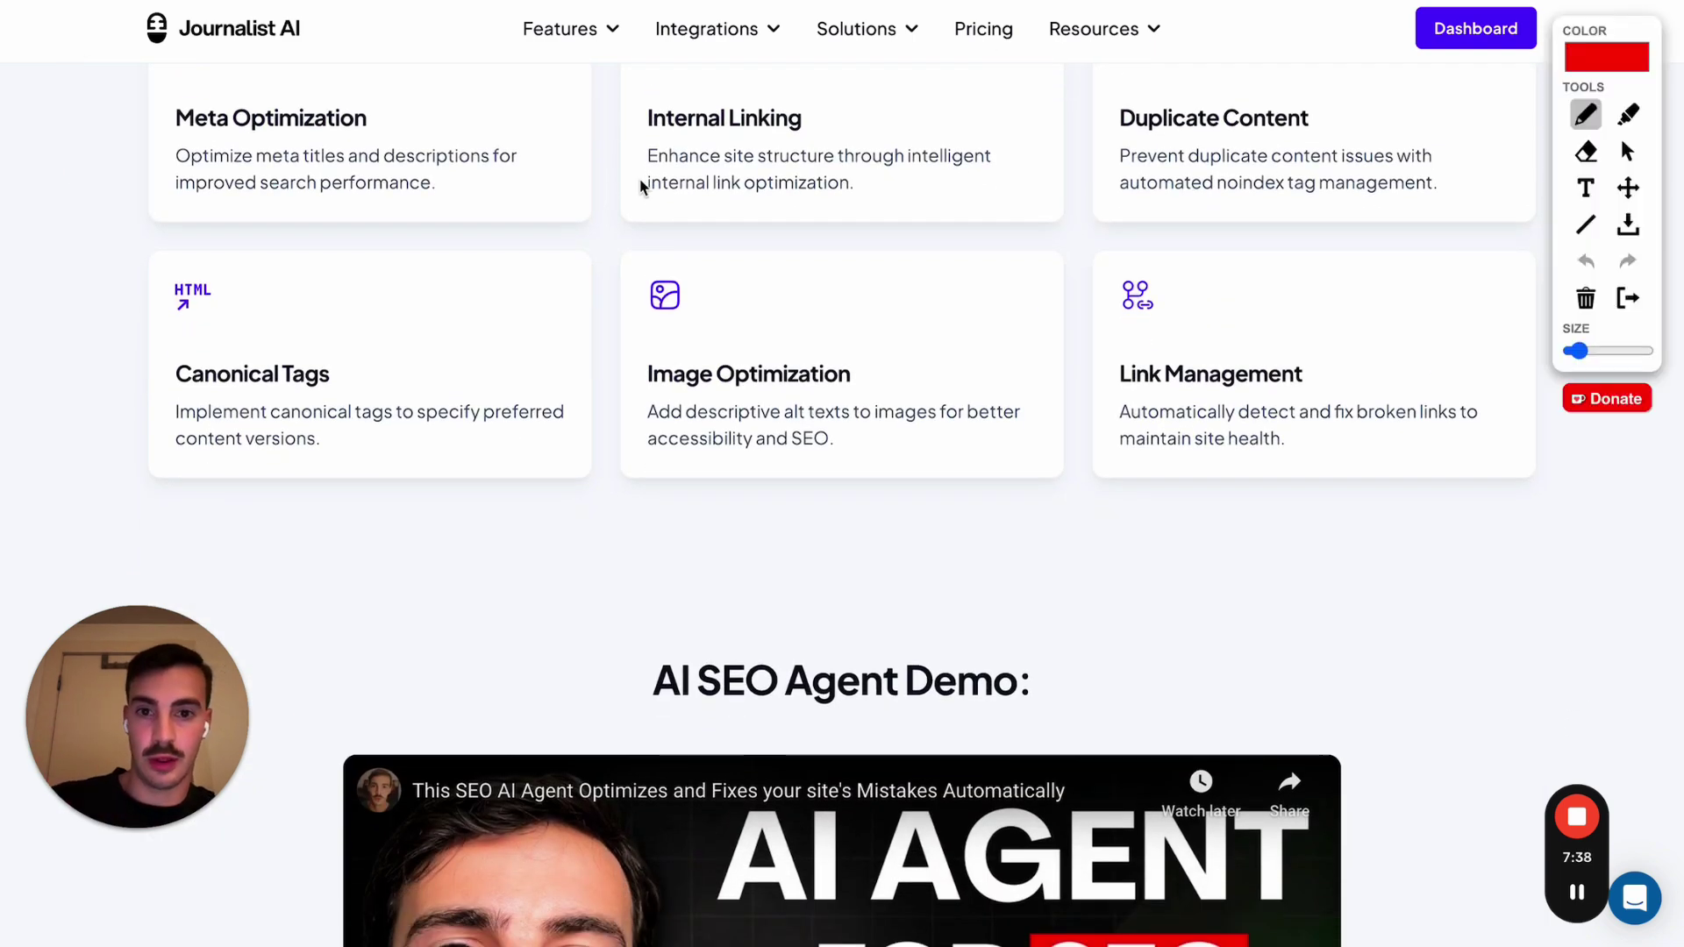
mouse_move(639, 180)
mouse_down()
mouse_move(895, 188)
mouse_move(668, 149)
mouse_up()
mouse_move(1015, 150)
mouse_down()
mouse_move(1092, 68)
mouse_move(1056, 59)
mouse_up()
mouse_move(1277, 85)
mouse_down()
mouse_move(1278, 150)
mouse_move(1333, 131)
mouse_up()
mouse_move(1131, 337)
mouse_down()
mouse_move(1074, 342)
mouse_move(1145, 331)
mouse_up()
mouse_move(1339, 340)
mouse_down()
mouse_move(1421, 418)
mouse_move(1390, 366)
mouse_up()
drag(1140, 561, 1103, 545)
mouse_move(1329, 531)
mouse_down()
mouse_move(1382, 564)
mouse_move(1333, 542)
mouse_up()
mouse_move(1228, 2)
mouse_down()
mouse_move(1106, 58)
mouse_move(1485, 564)
mouse_up()
drag(746, 29, 752, 103)
drag(733, 408, 1083, 421)
drag(1399, 419, 1090, 492)
drag(973, 423, 1087, 491)
drag(1067, 202, 1342, 160)
drag(1417, 369, 1333, 483)
click(1629, 298)
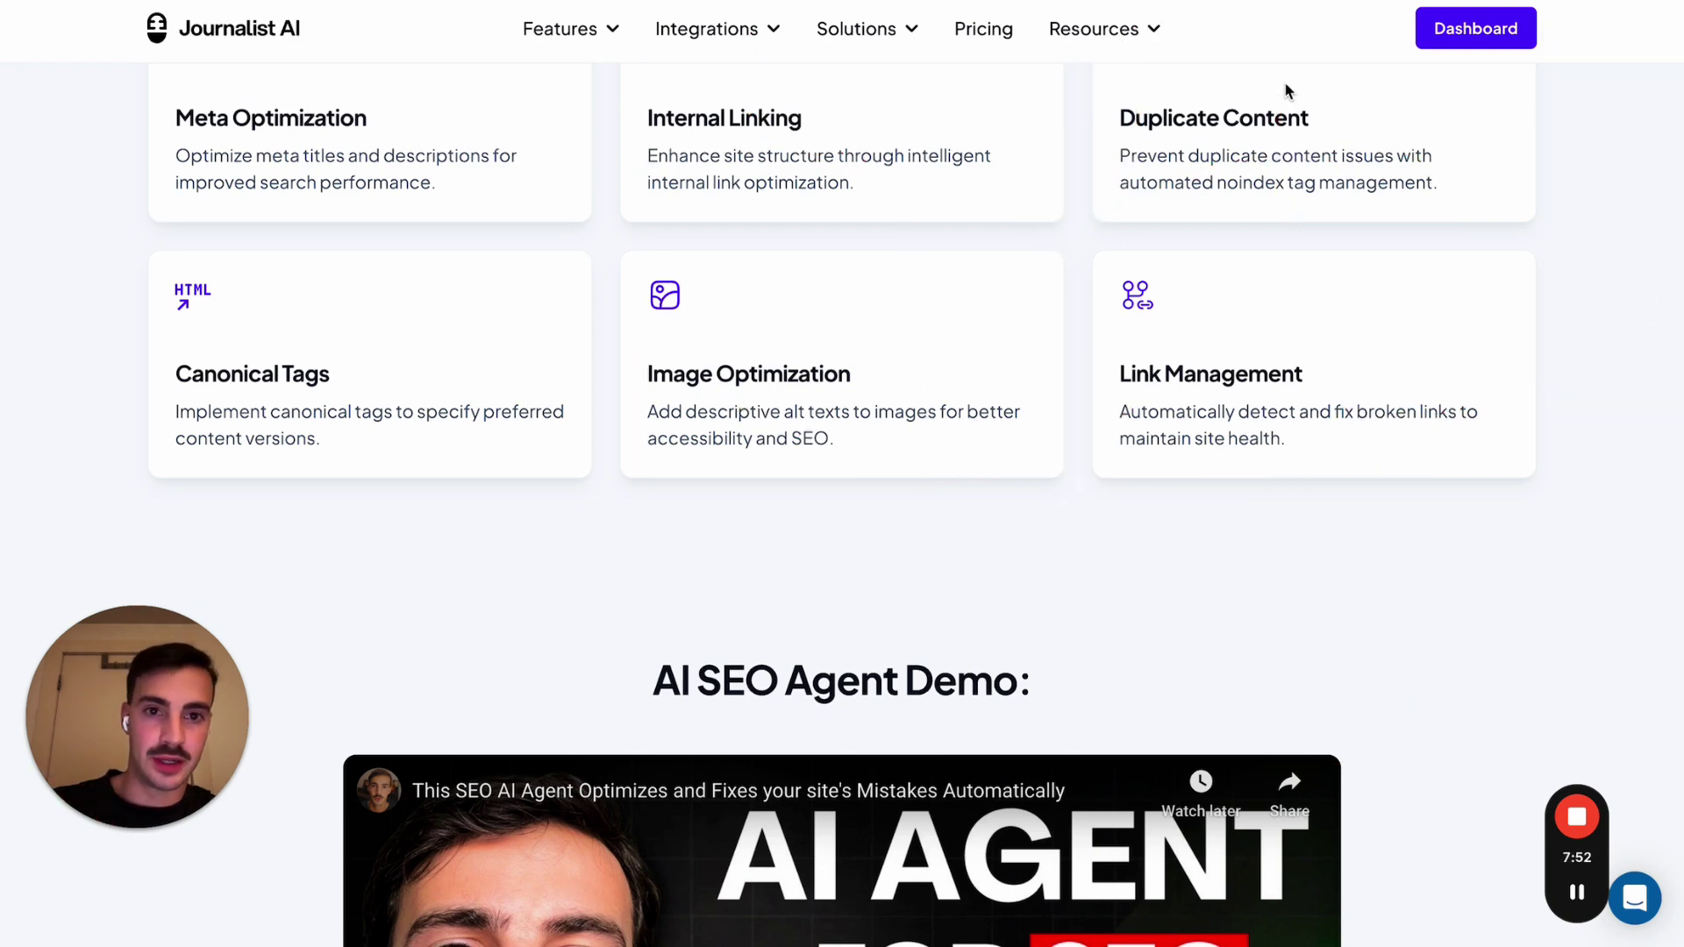
key(ctrl+Tab)
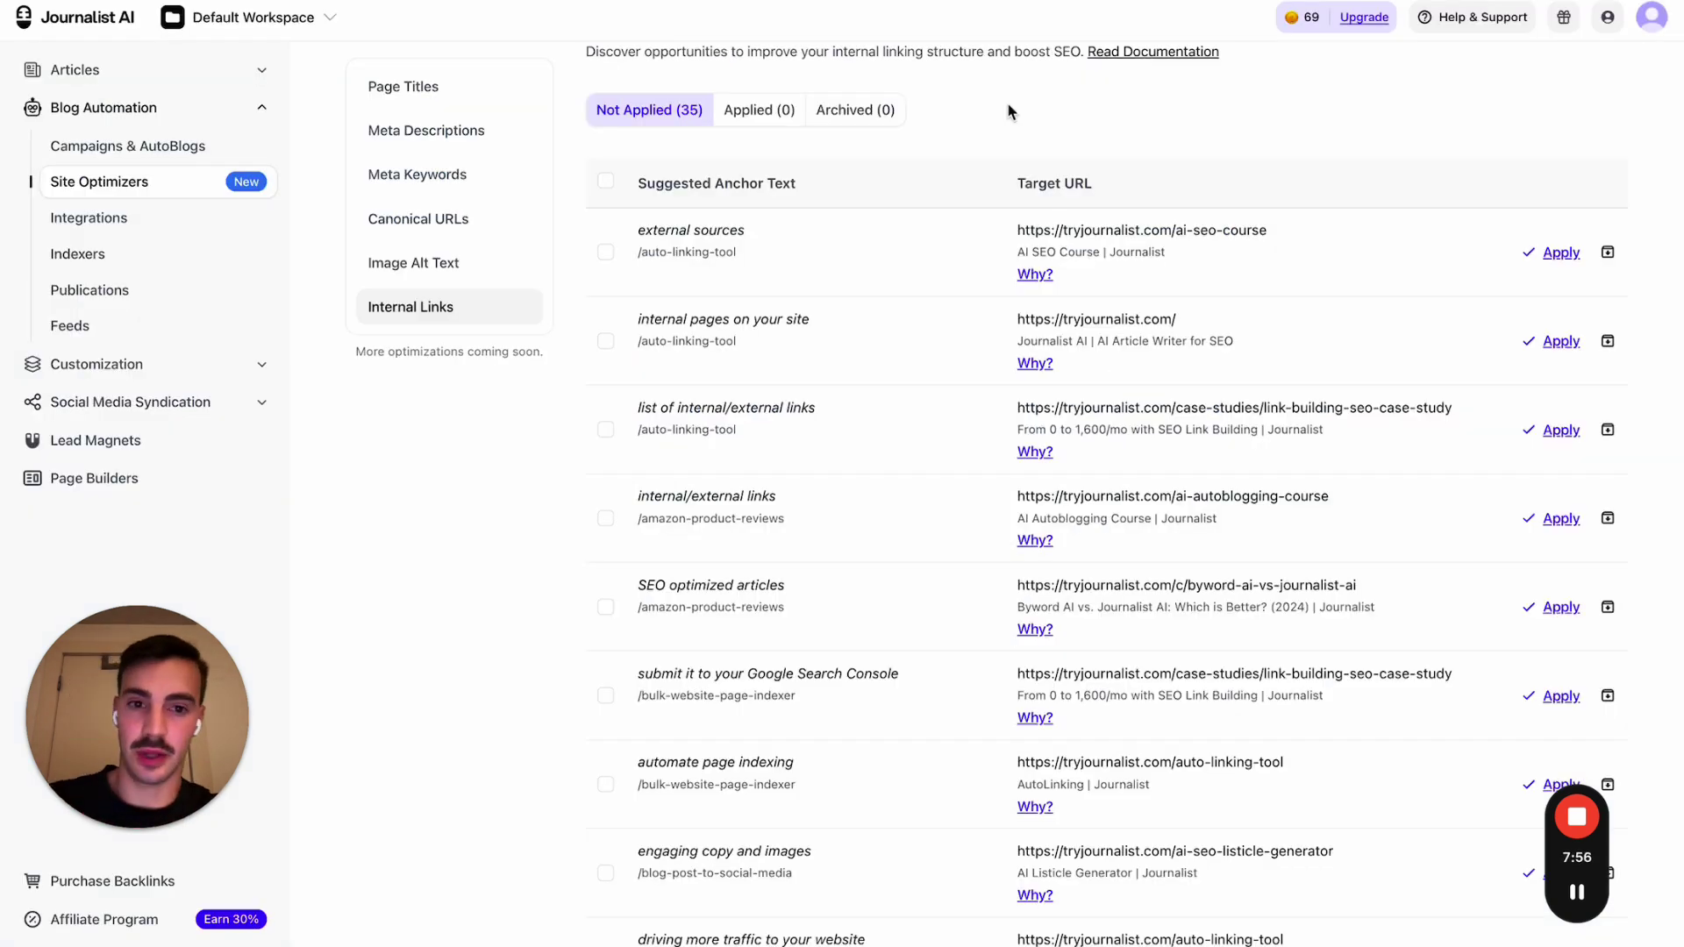
scroll(991, 214, down, 1)
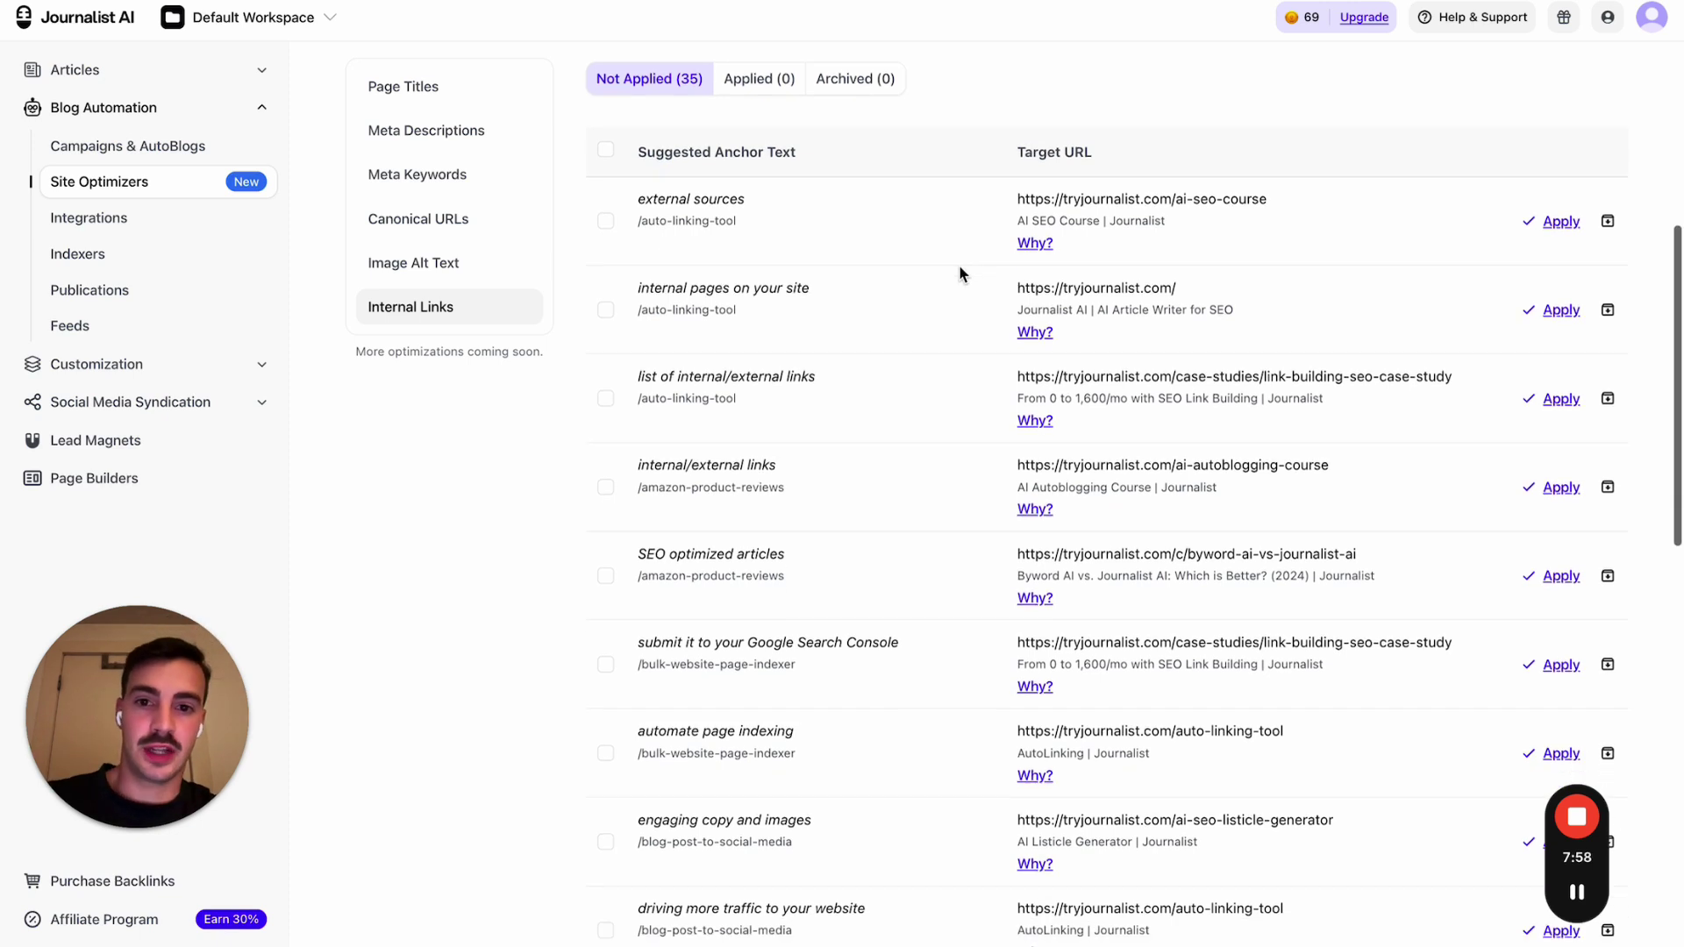
drag(638, 183, 725, 184)
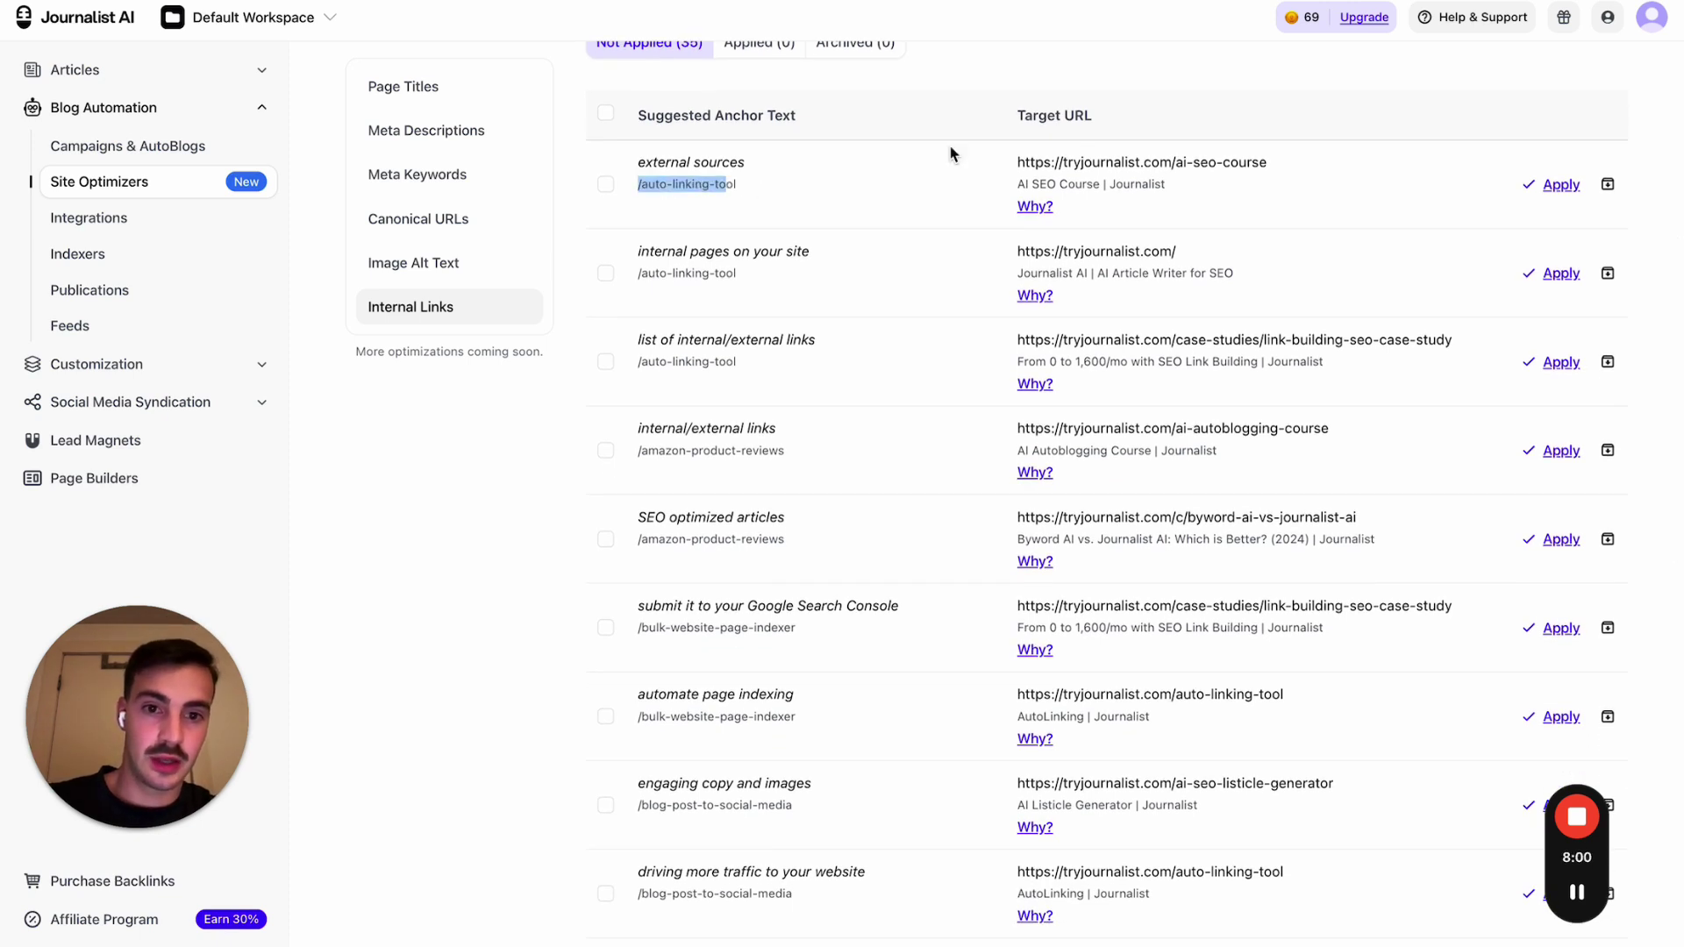
triple_click(678, 159)
drag(1060, 163, 1245, 167)
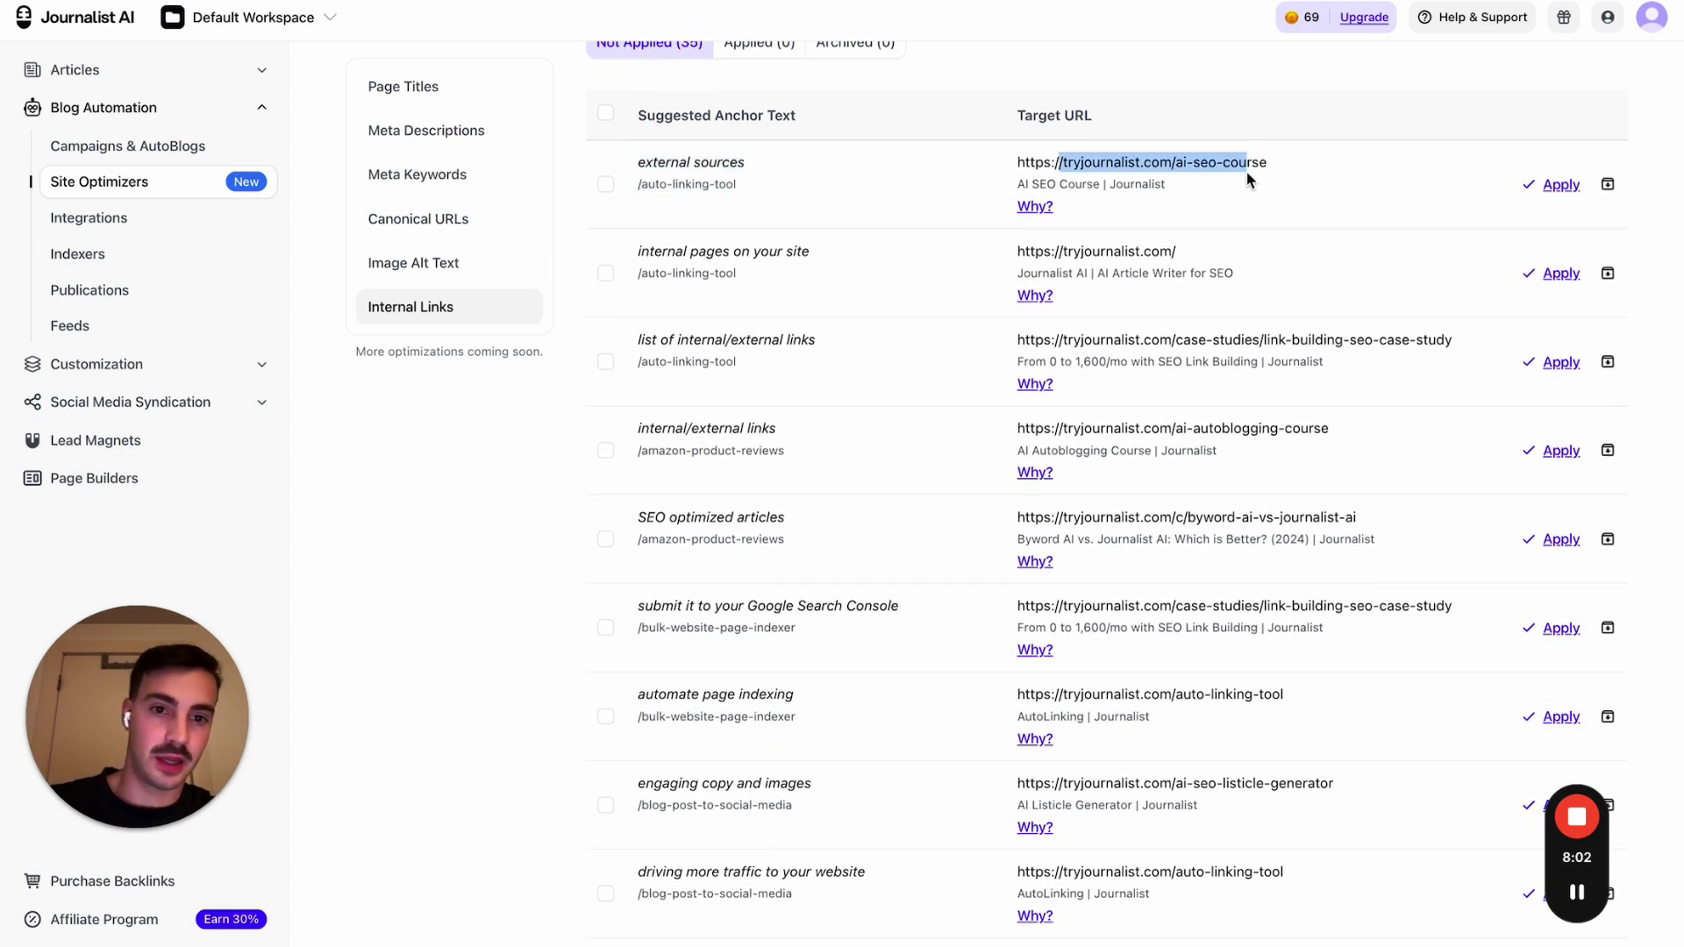
click(1058, 223)
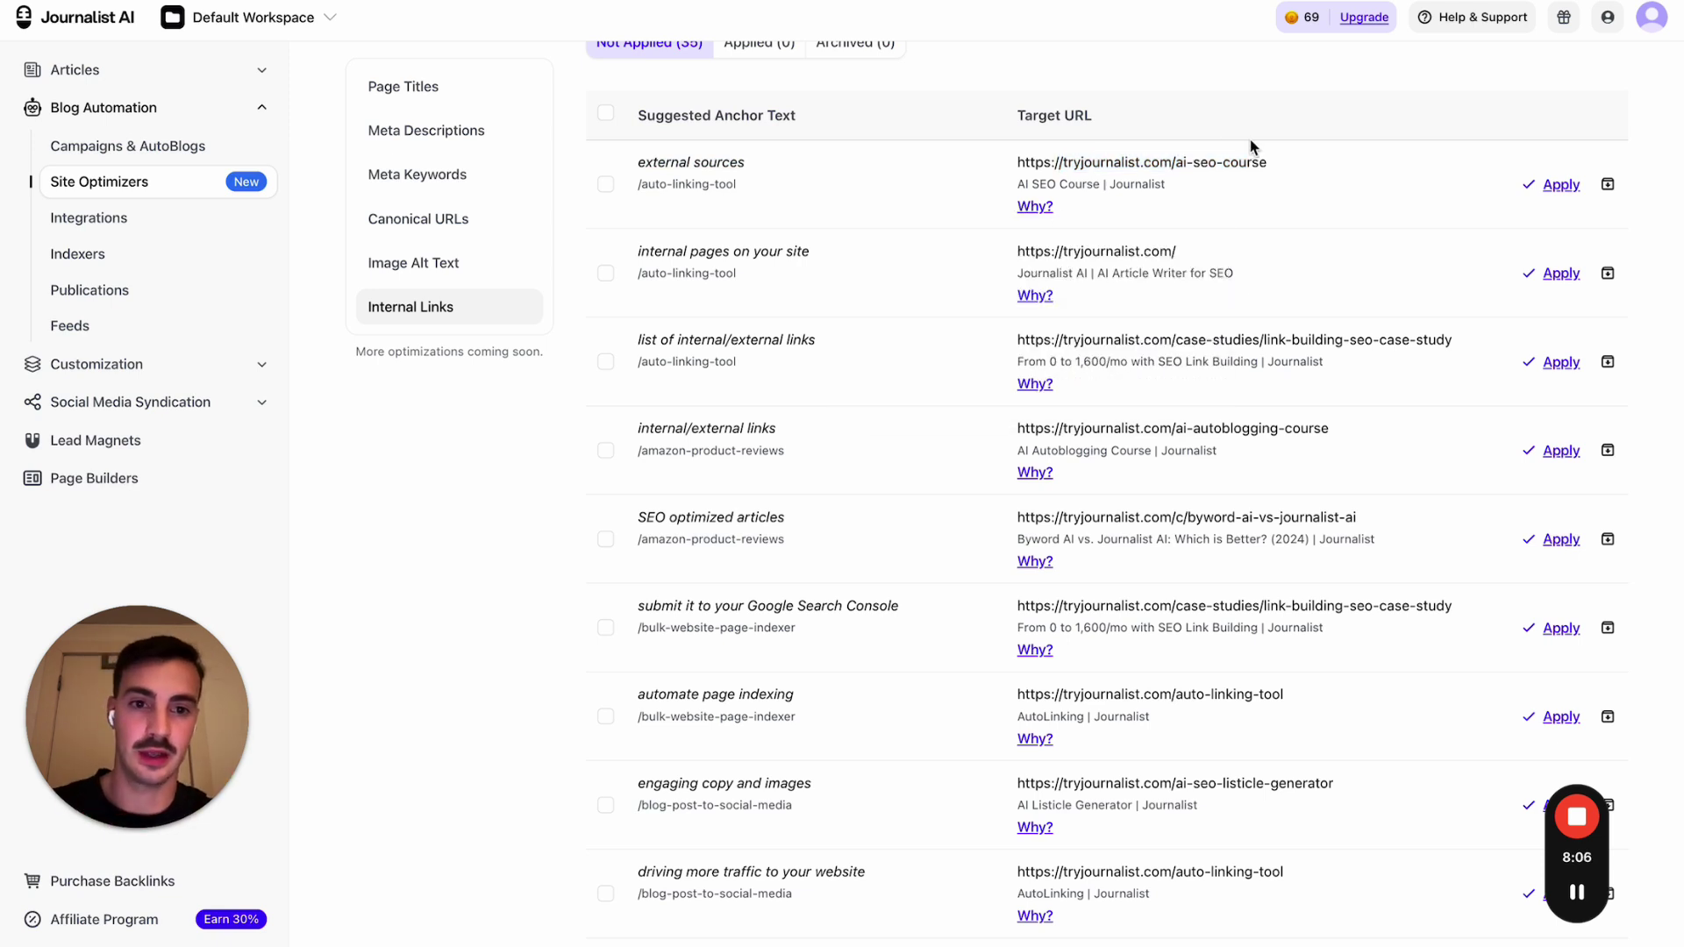
scroll(1253, 146, down, 1)
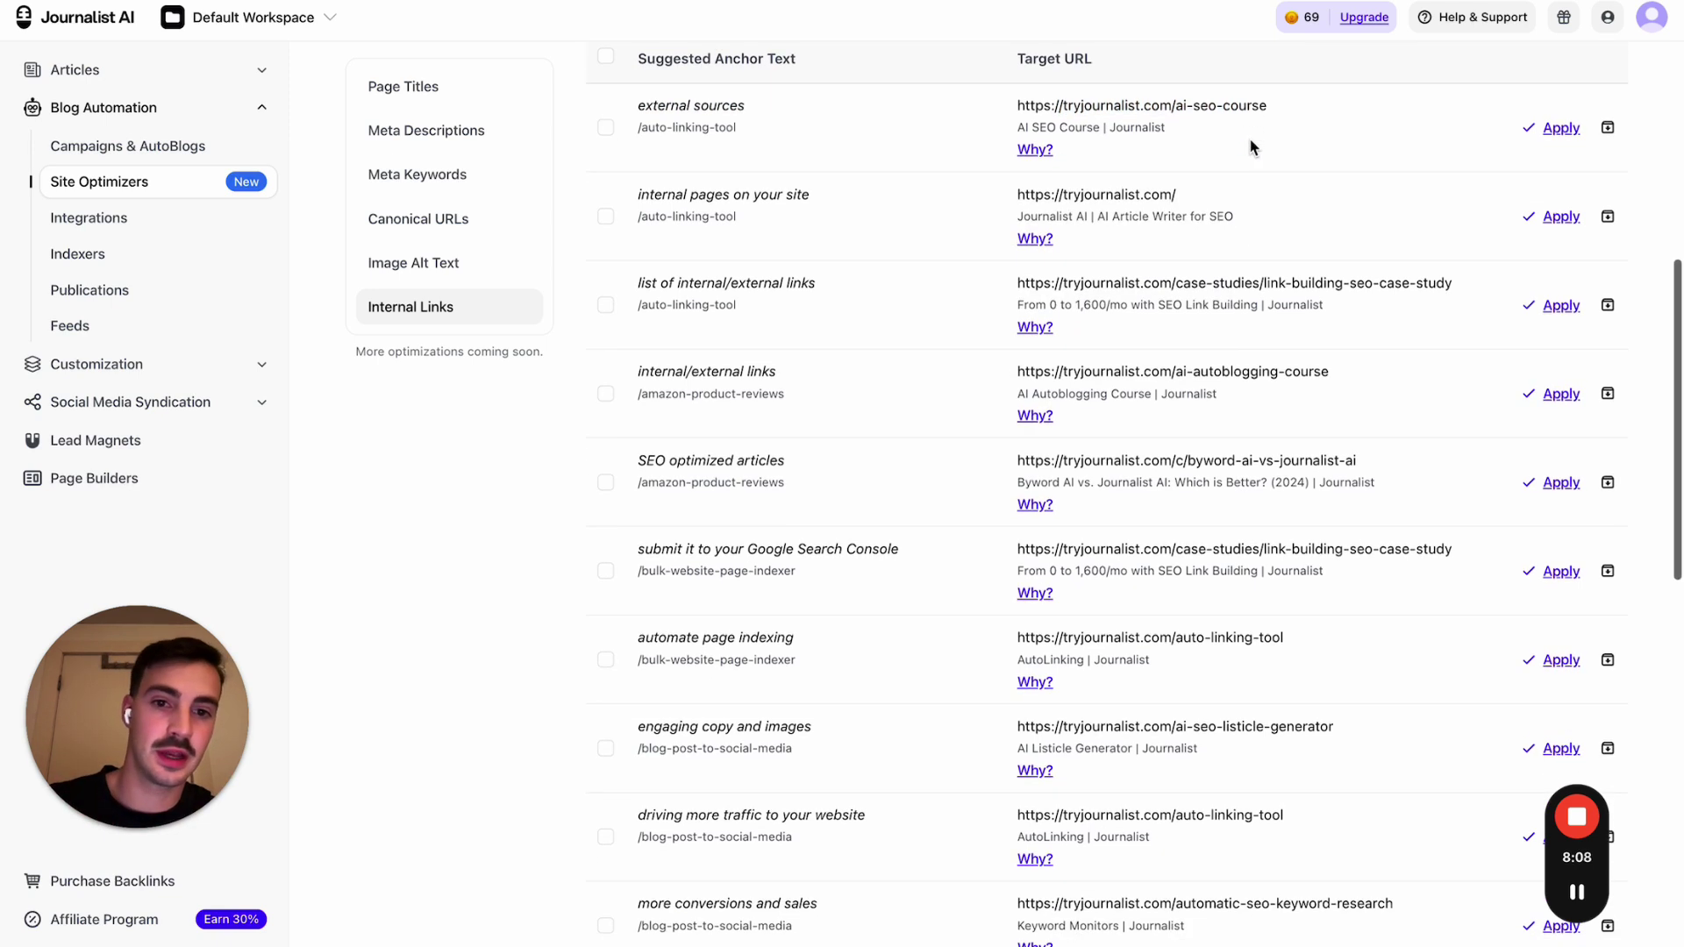
key(alt+shift+d)
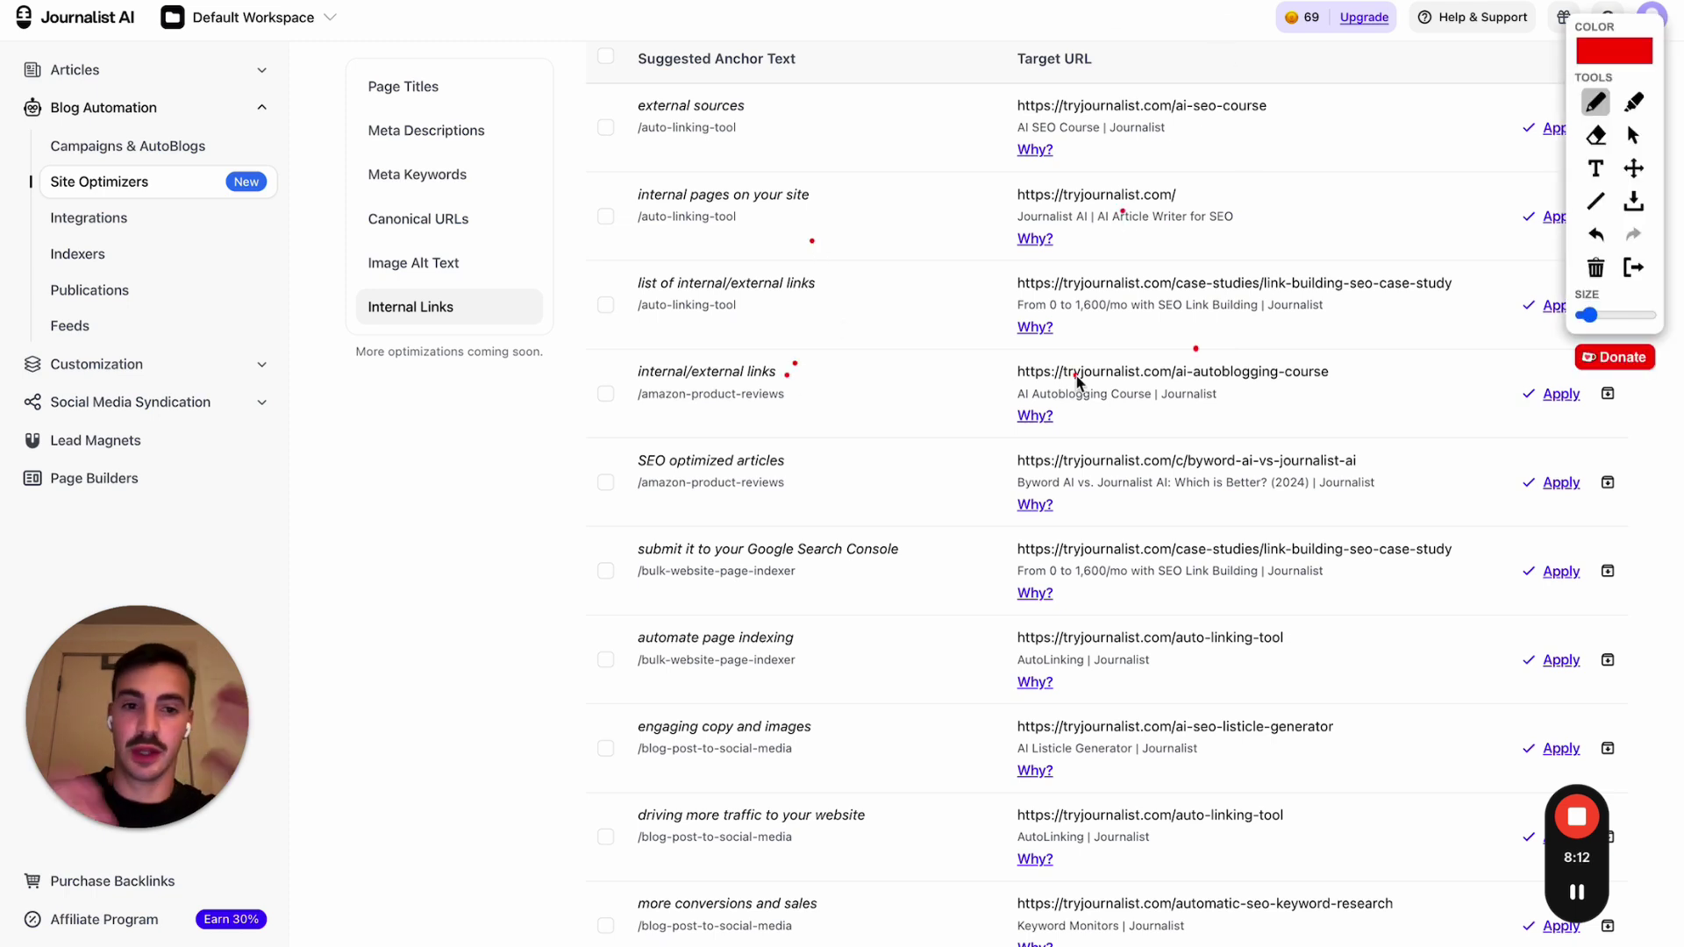
click(1632, 266)
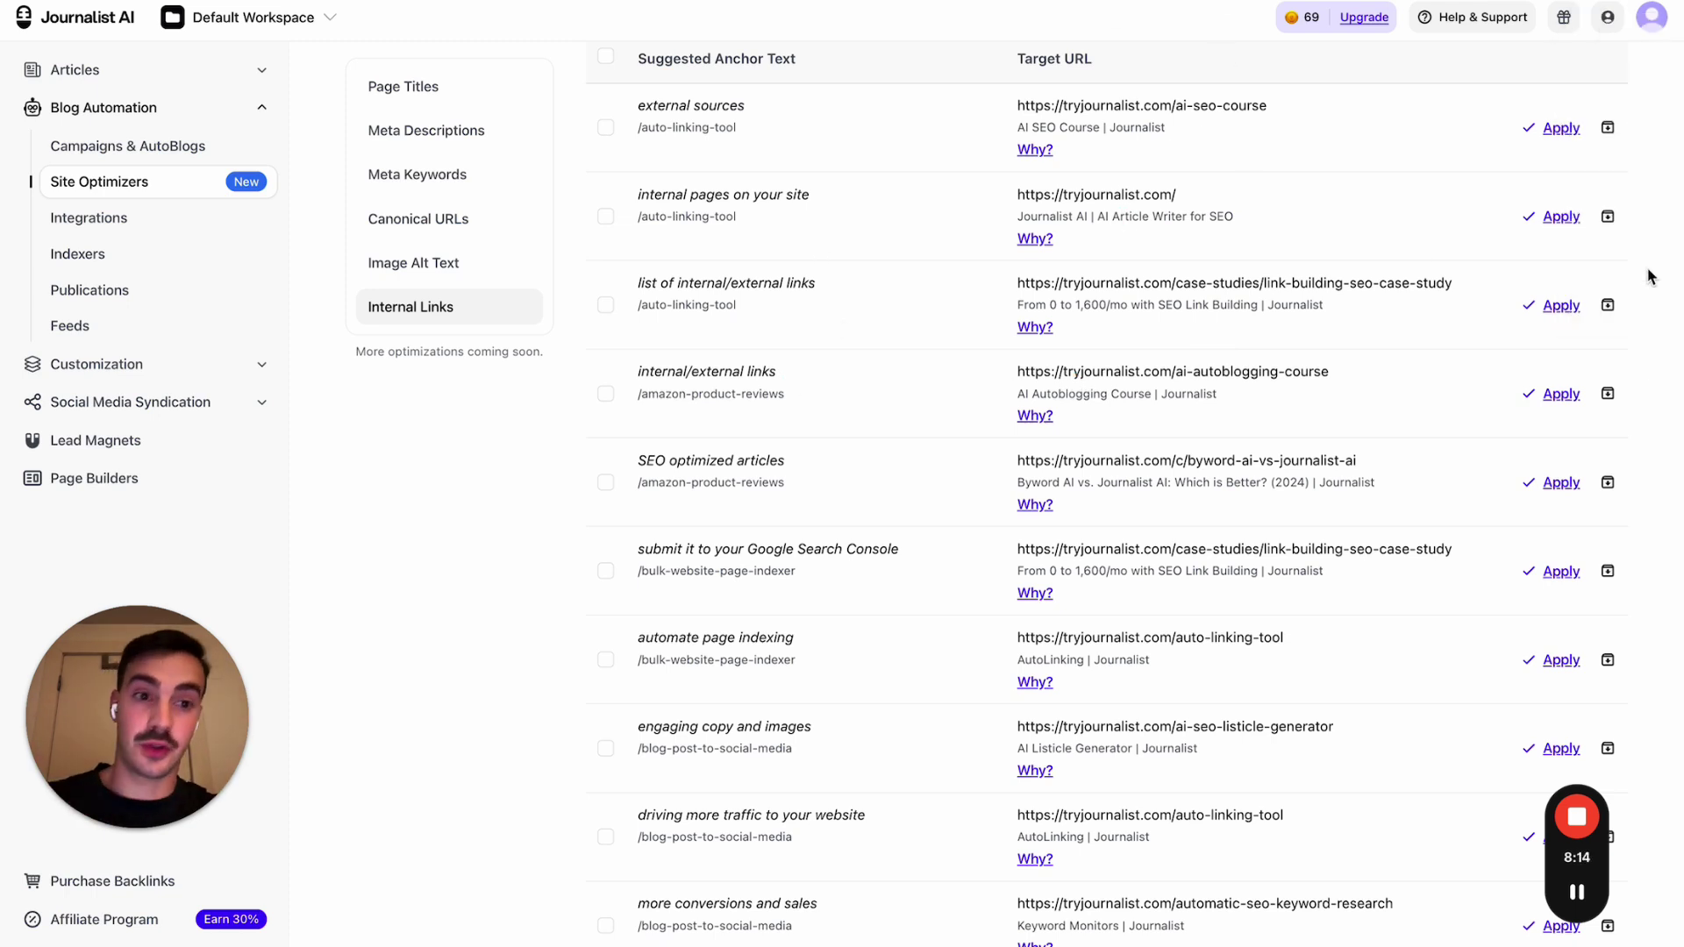
scroll(1252, 145, up, 2)
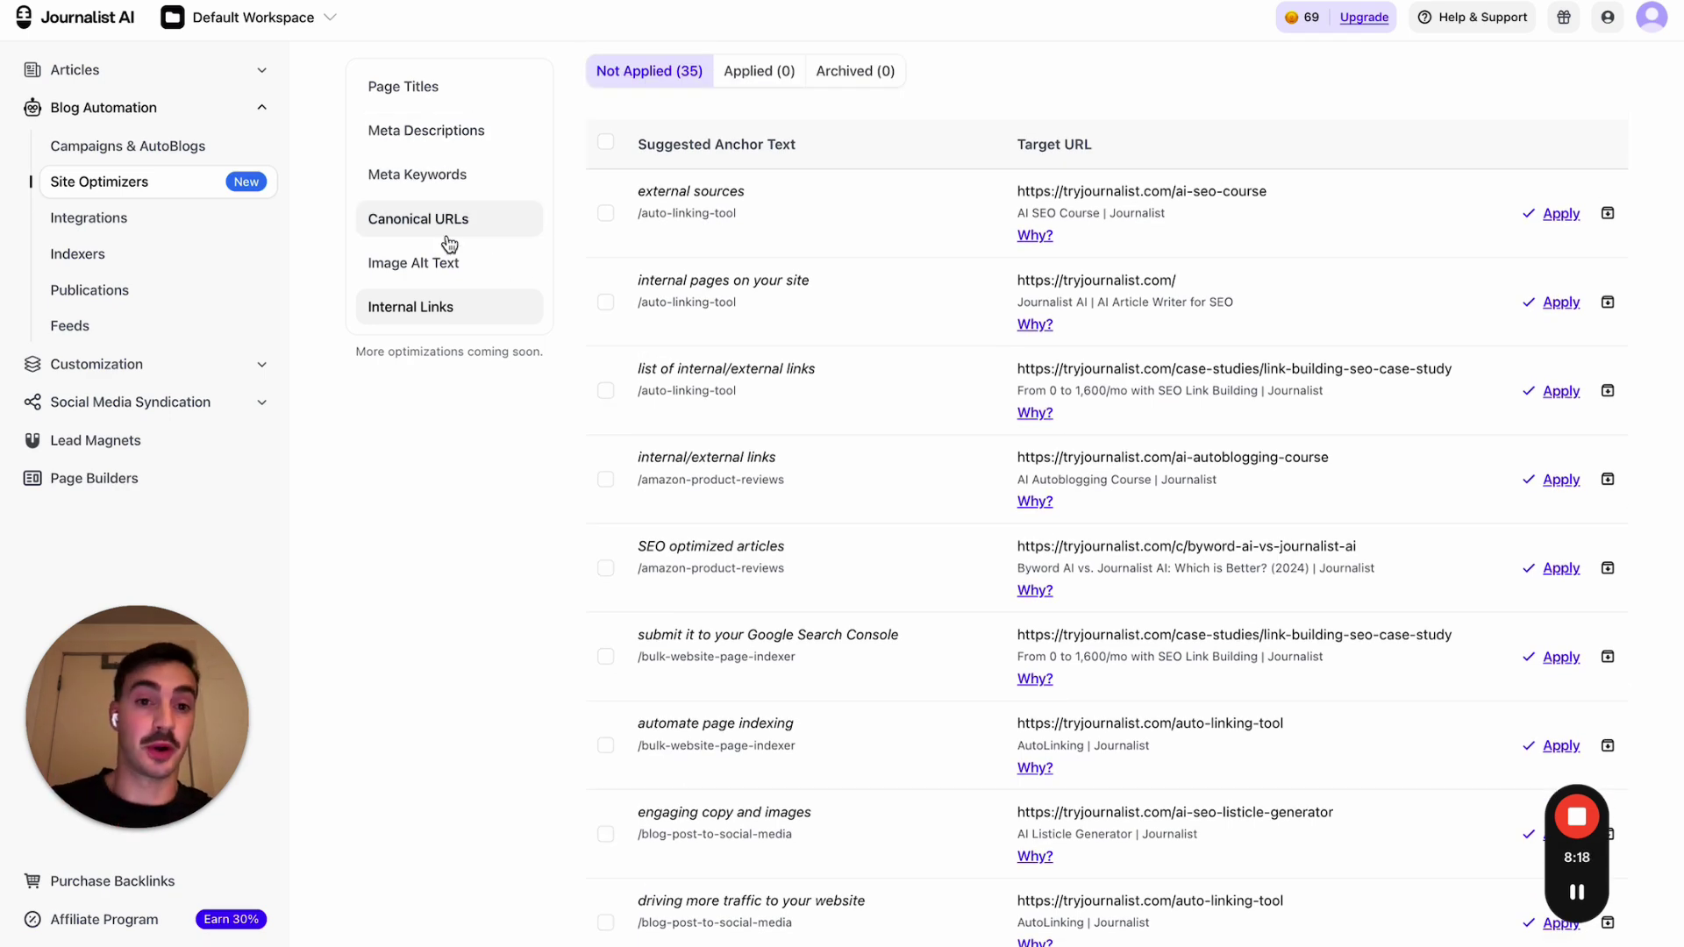
scroll(438, 377, up, 5)
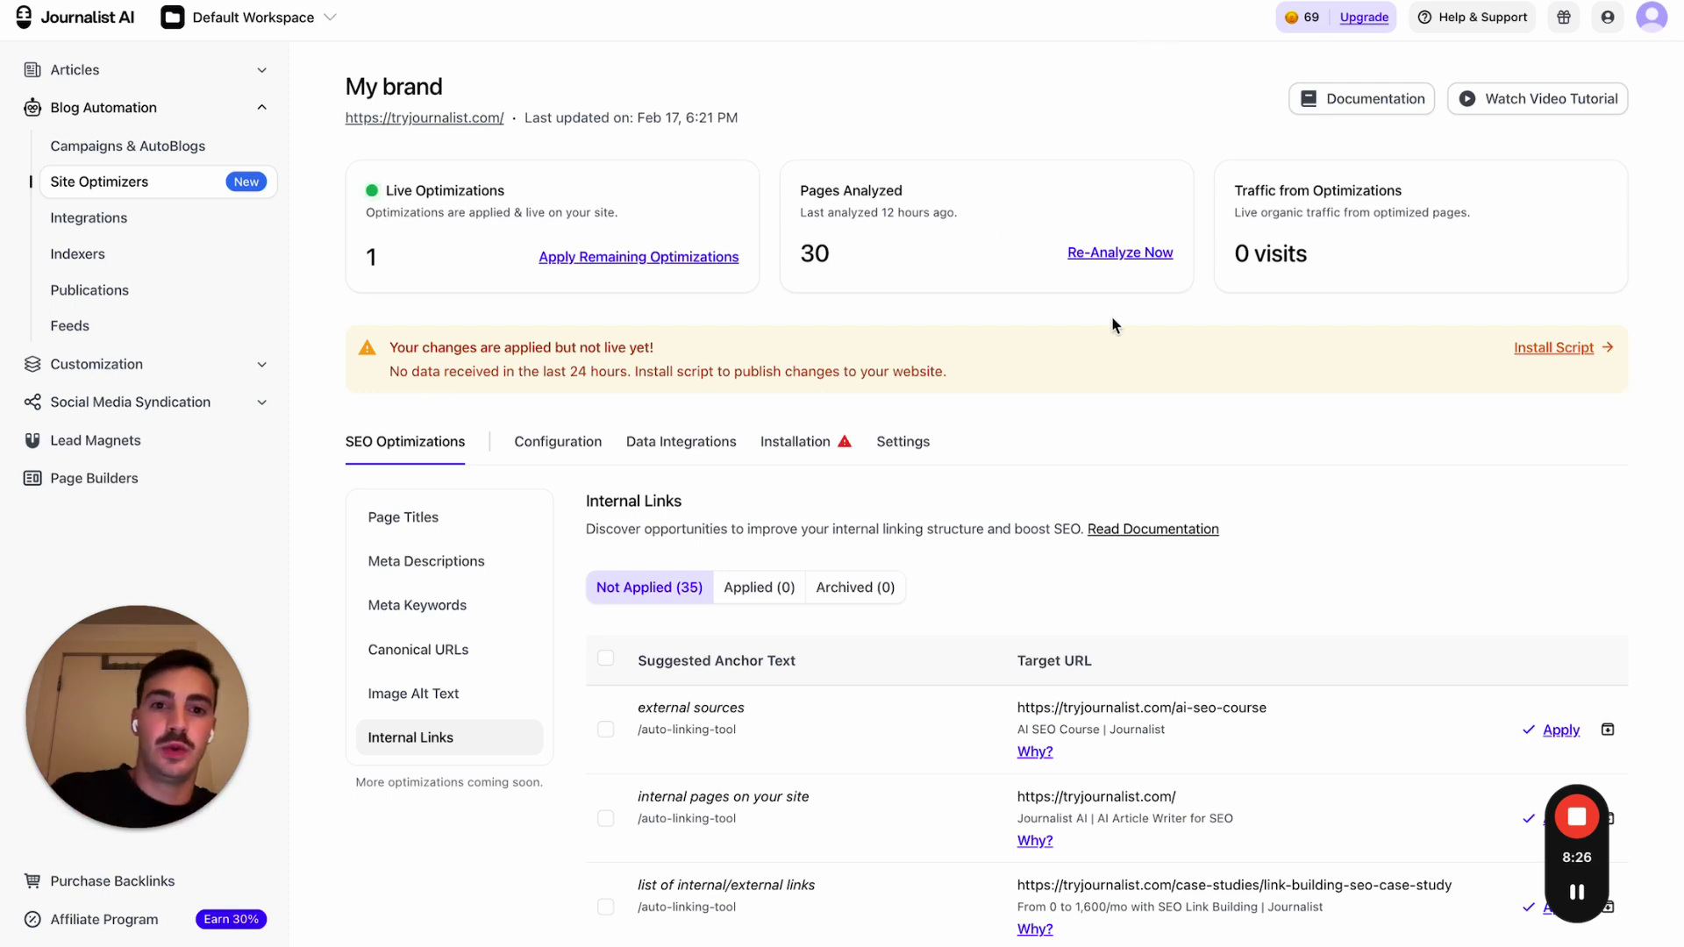
scroll(1112, 324, down, 2)
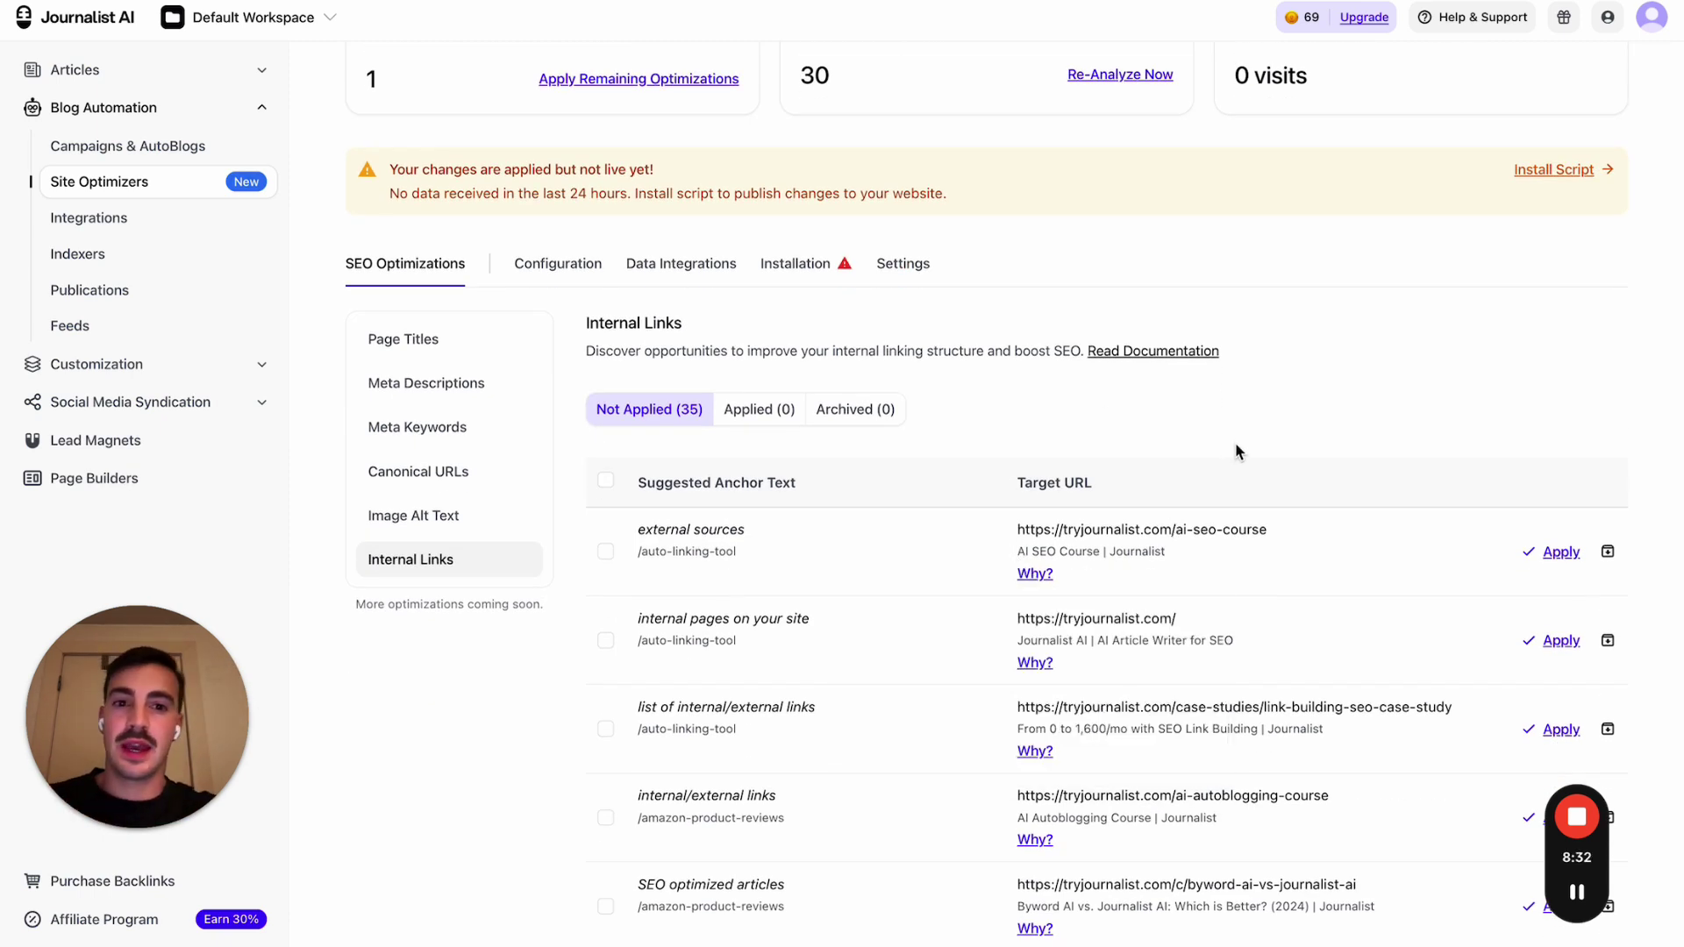
scroll(1237, 450, down, 1)
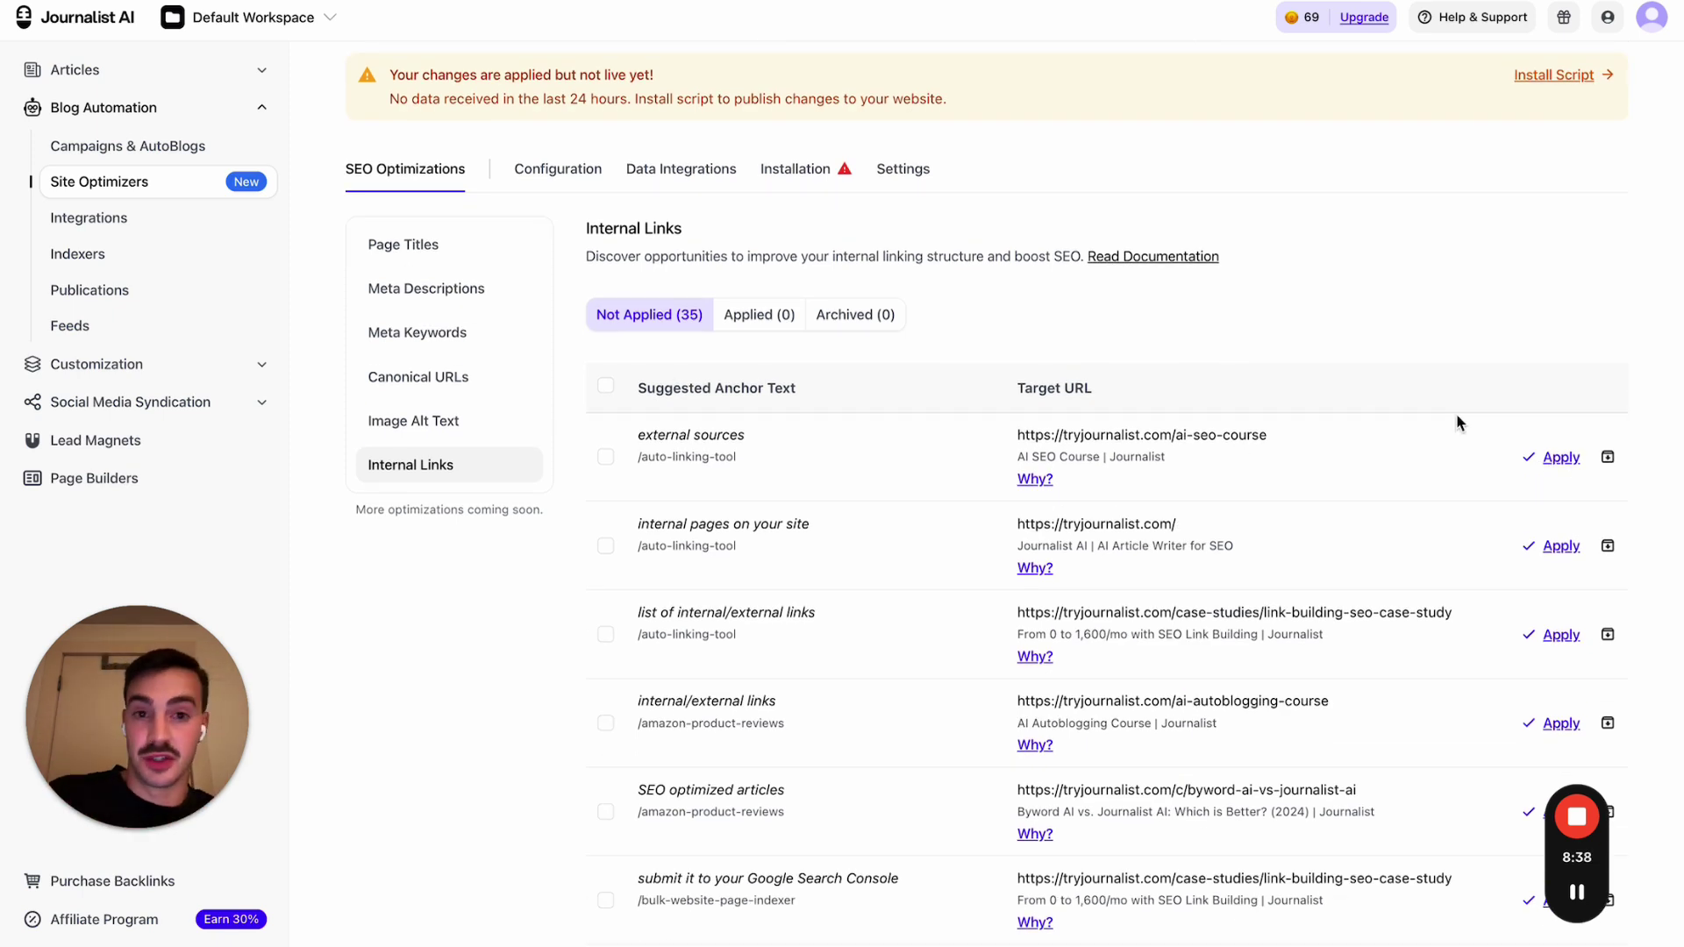
scroll(1460, 423, up, 3)
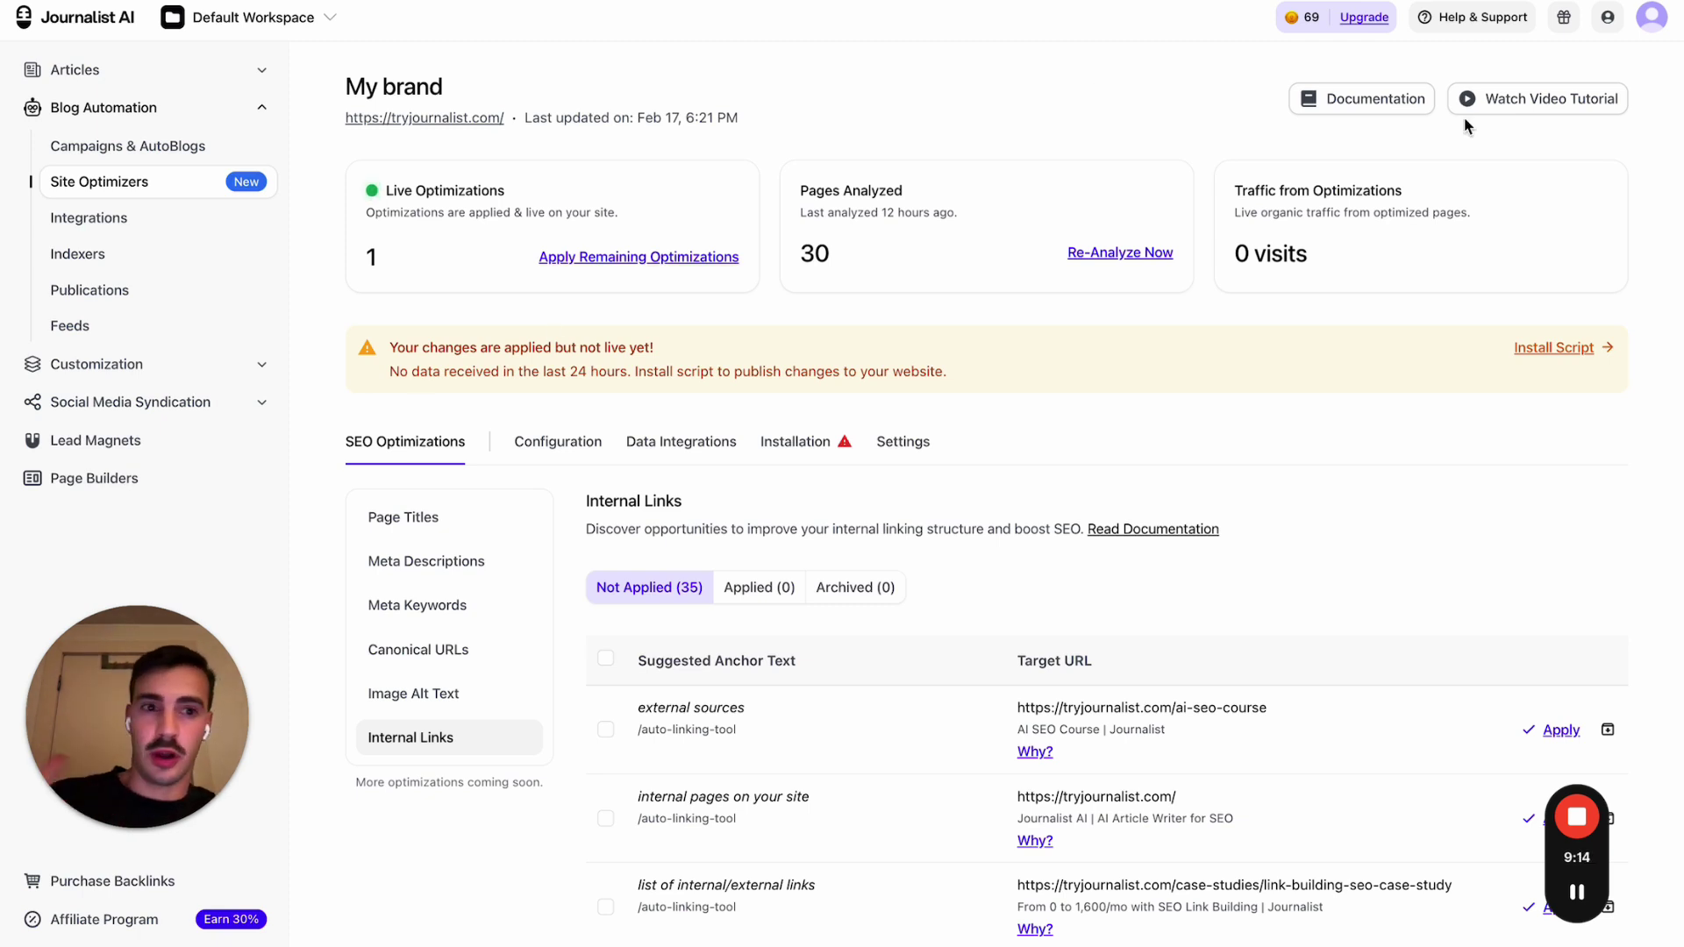
click(1633, 19)
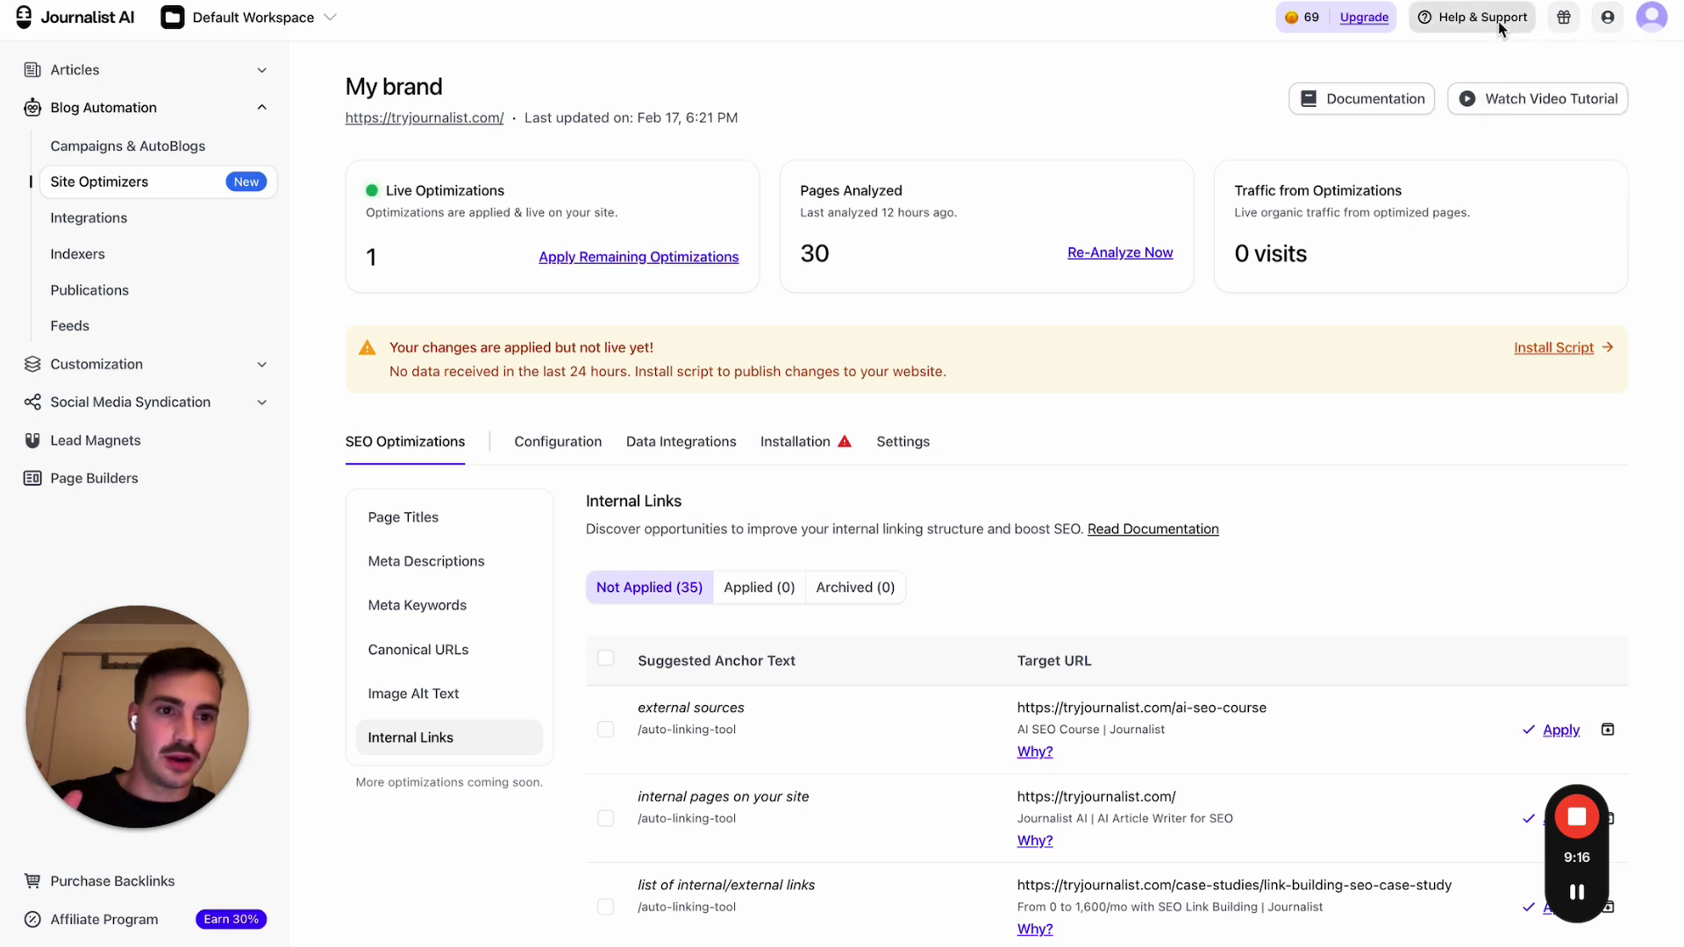
click(1501, 20)
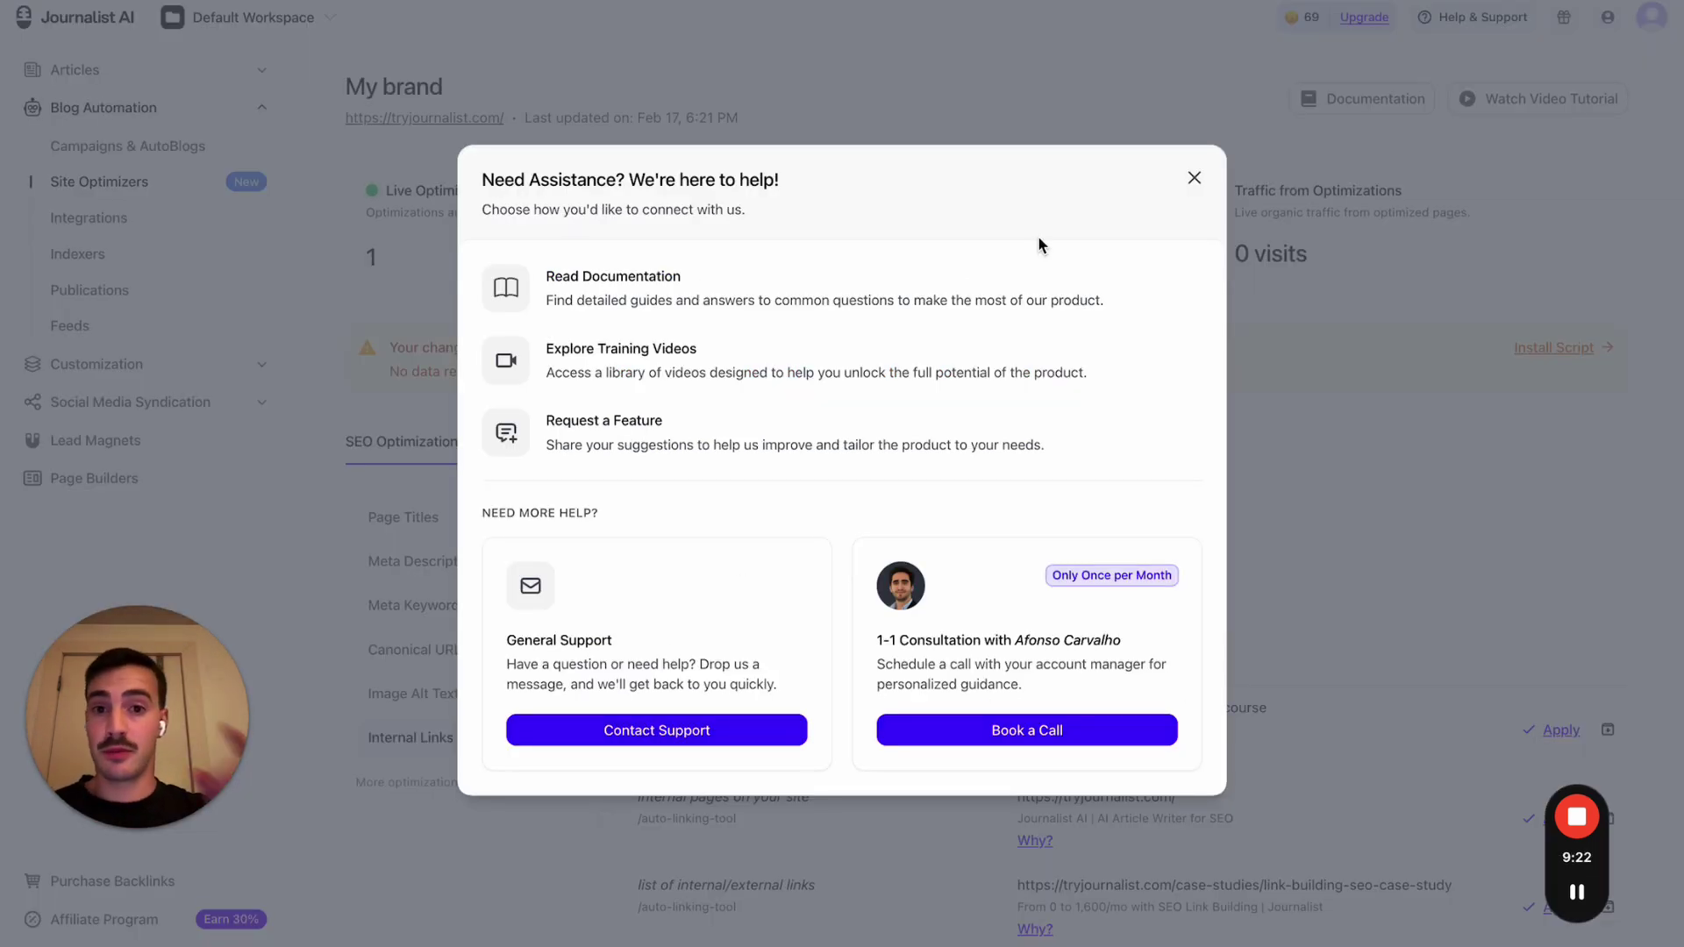
click(1194, 179)
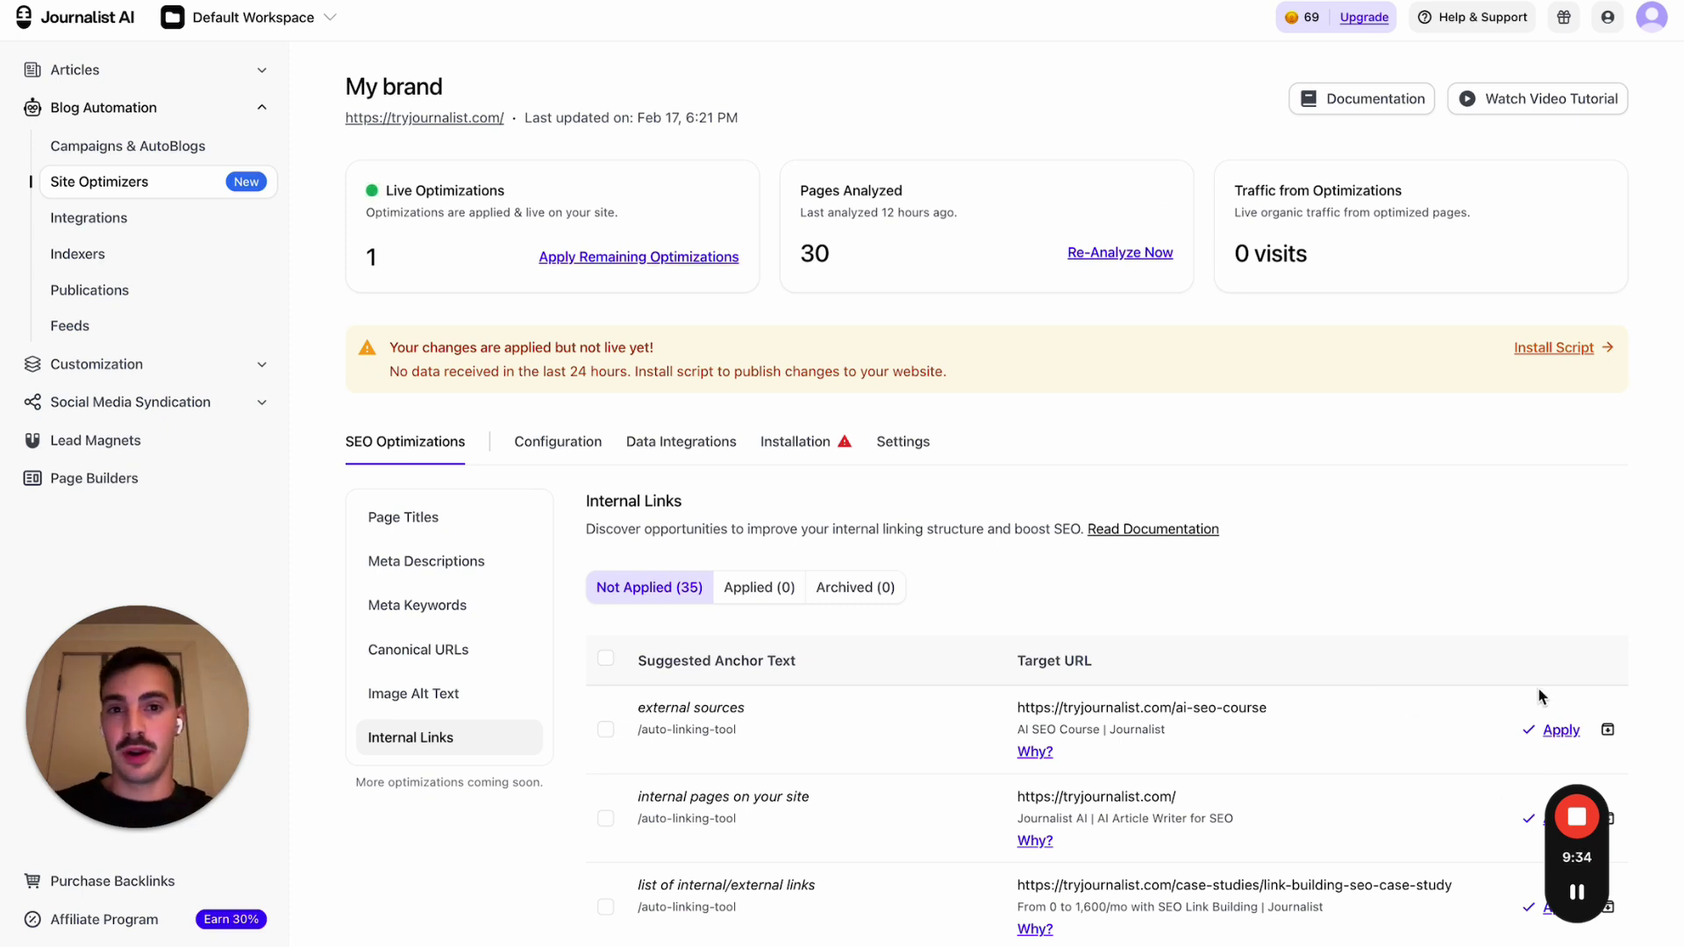
Step: Load journalist.ai in a new browser tab to reach the Academy course page
key(ctrl+t)
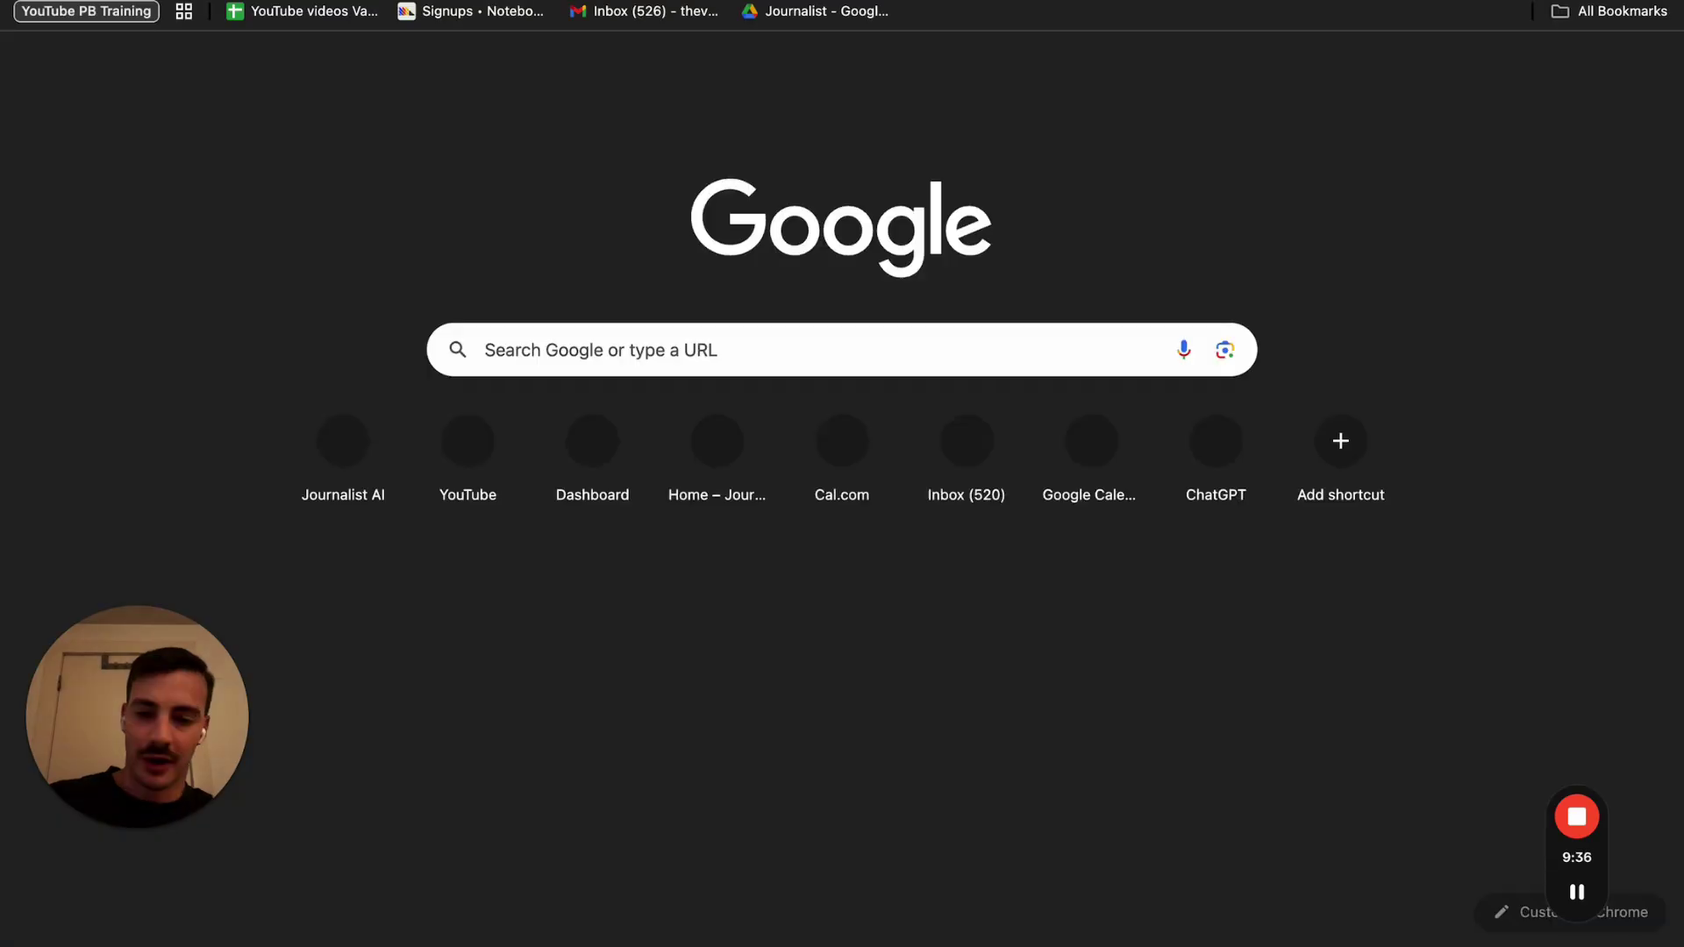
text(journalist)
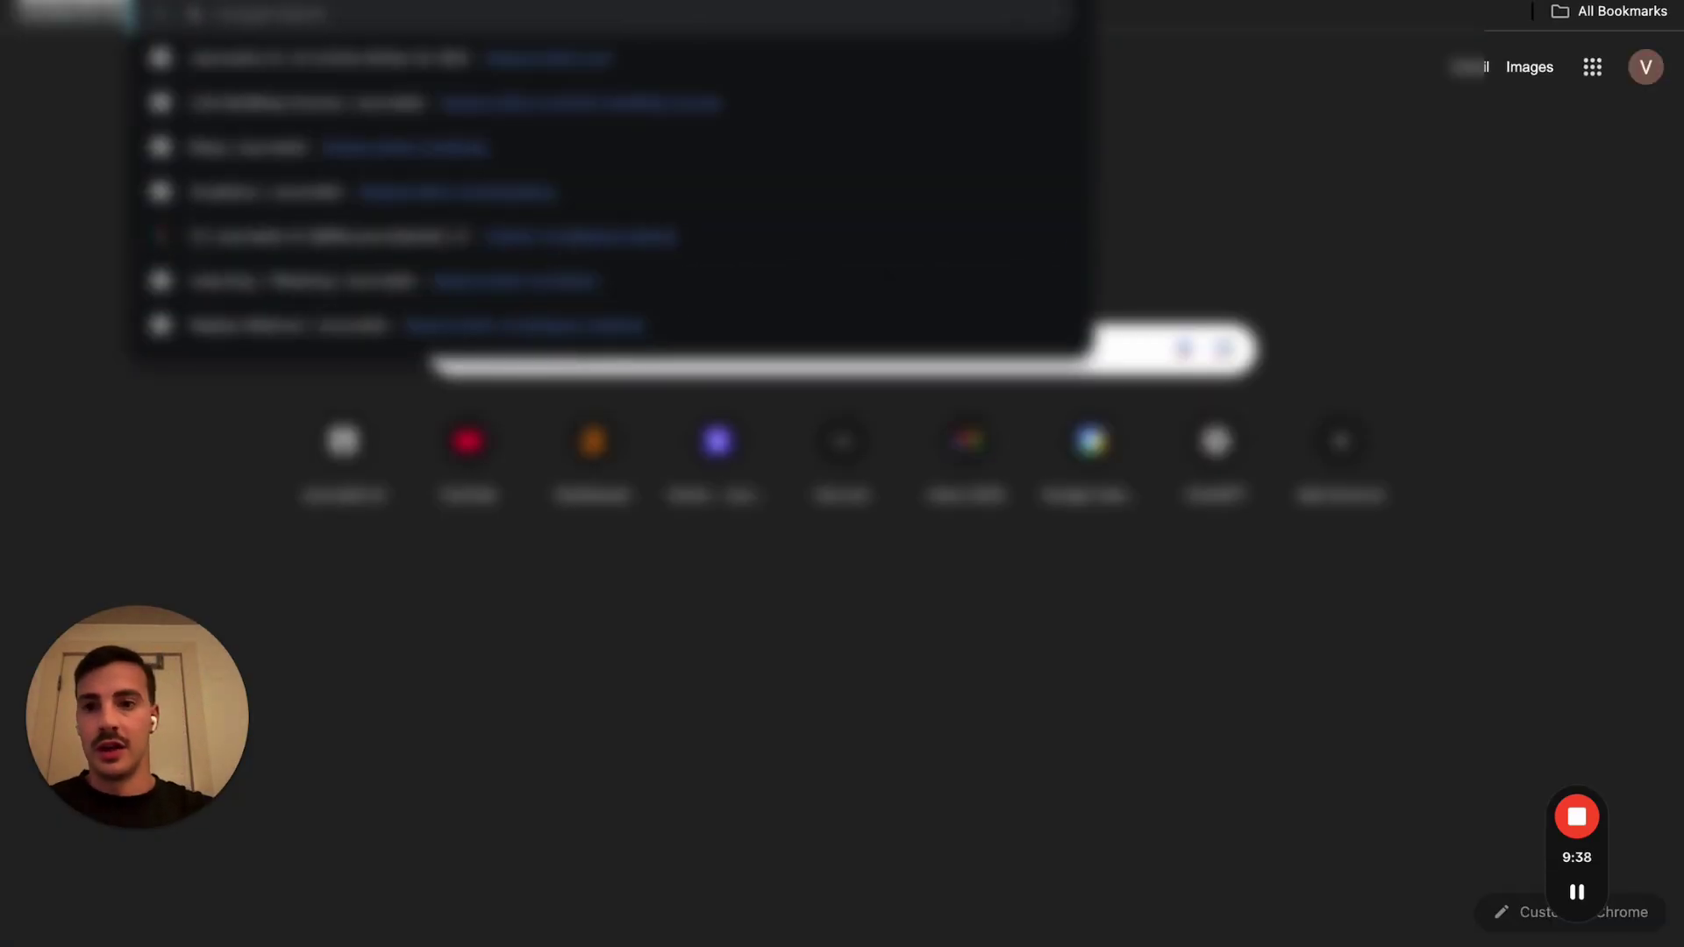
text(.ai)
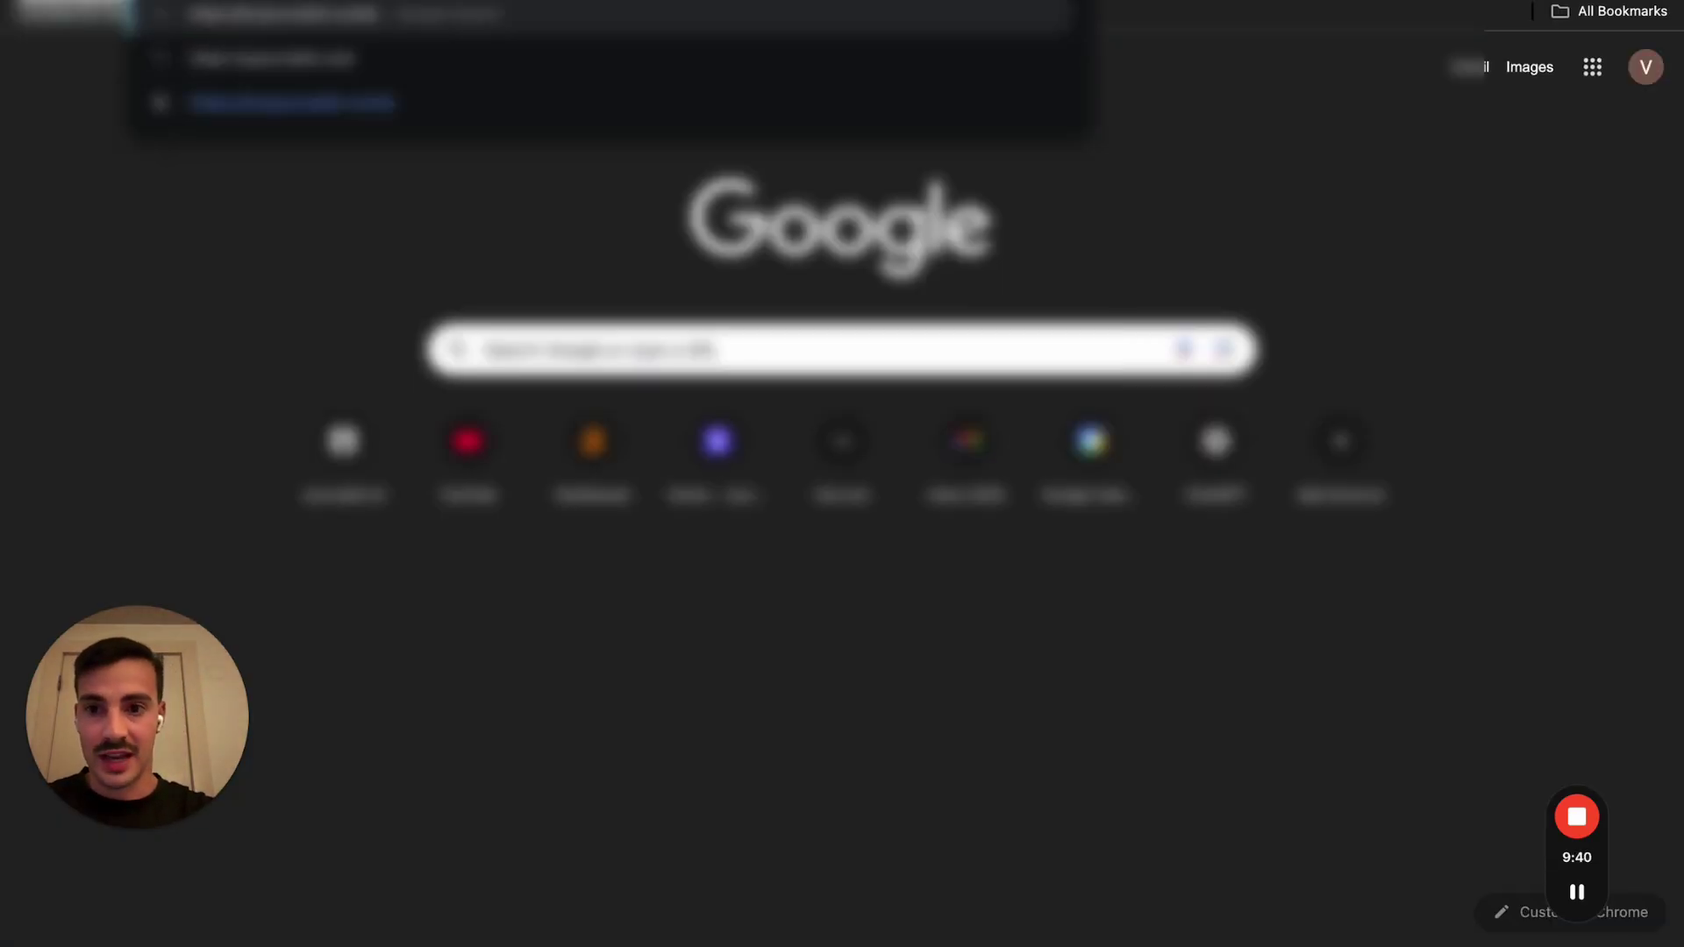
key(Return)
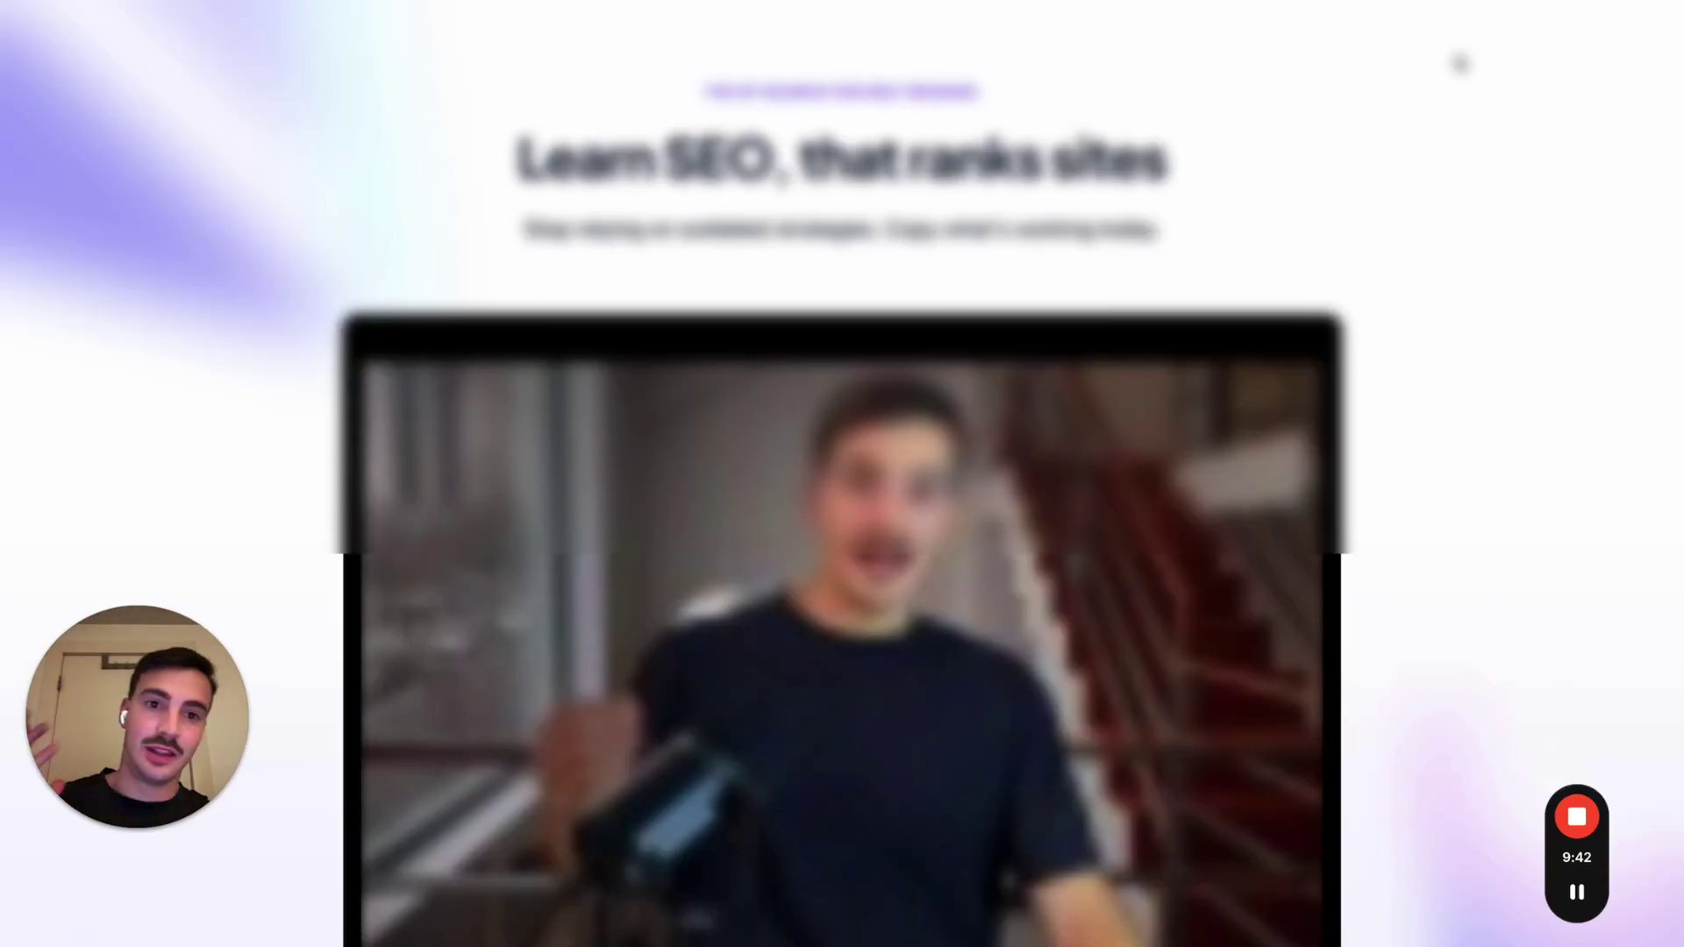
scroll(1454, 305, down, 2)
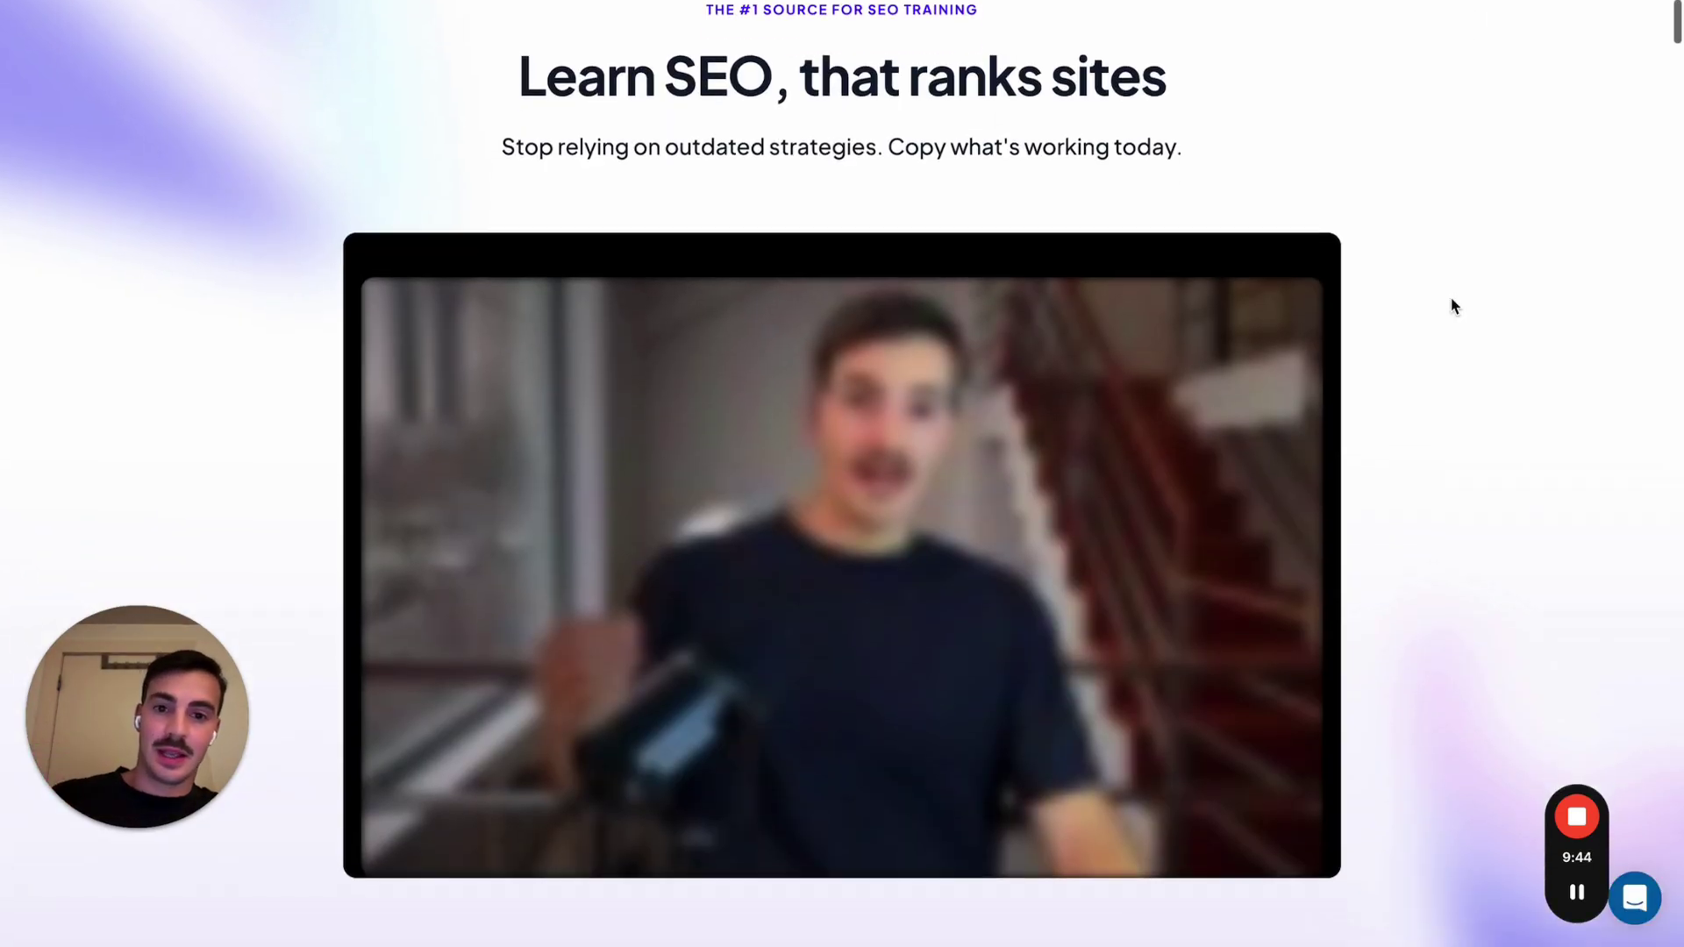
scroll(1452, 306, down, 1)
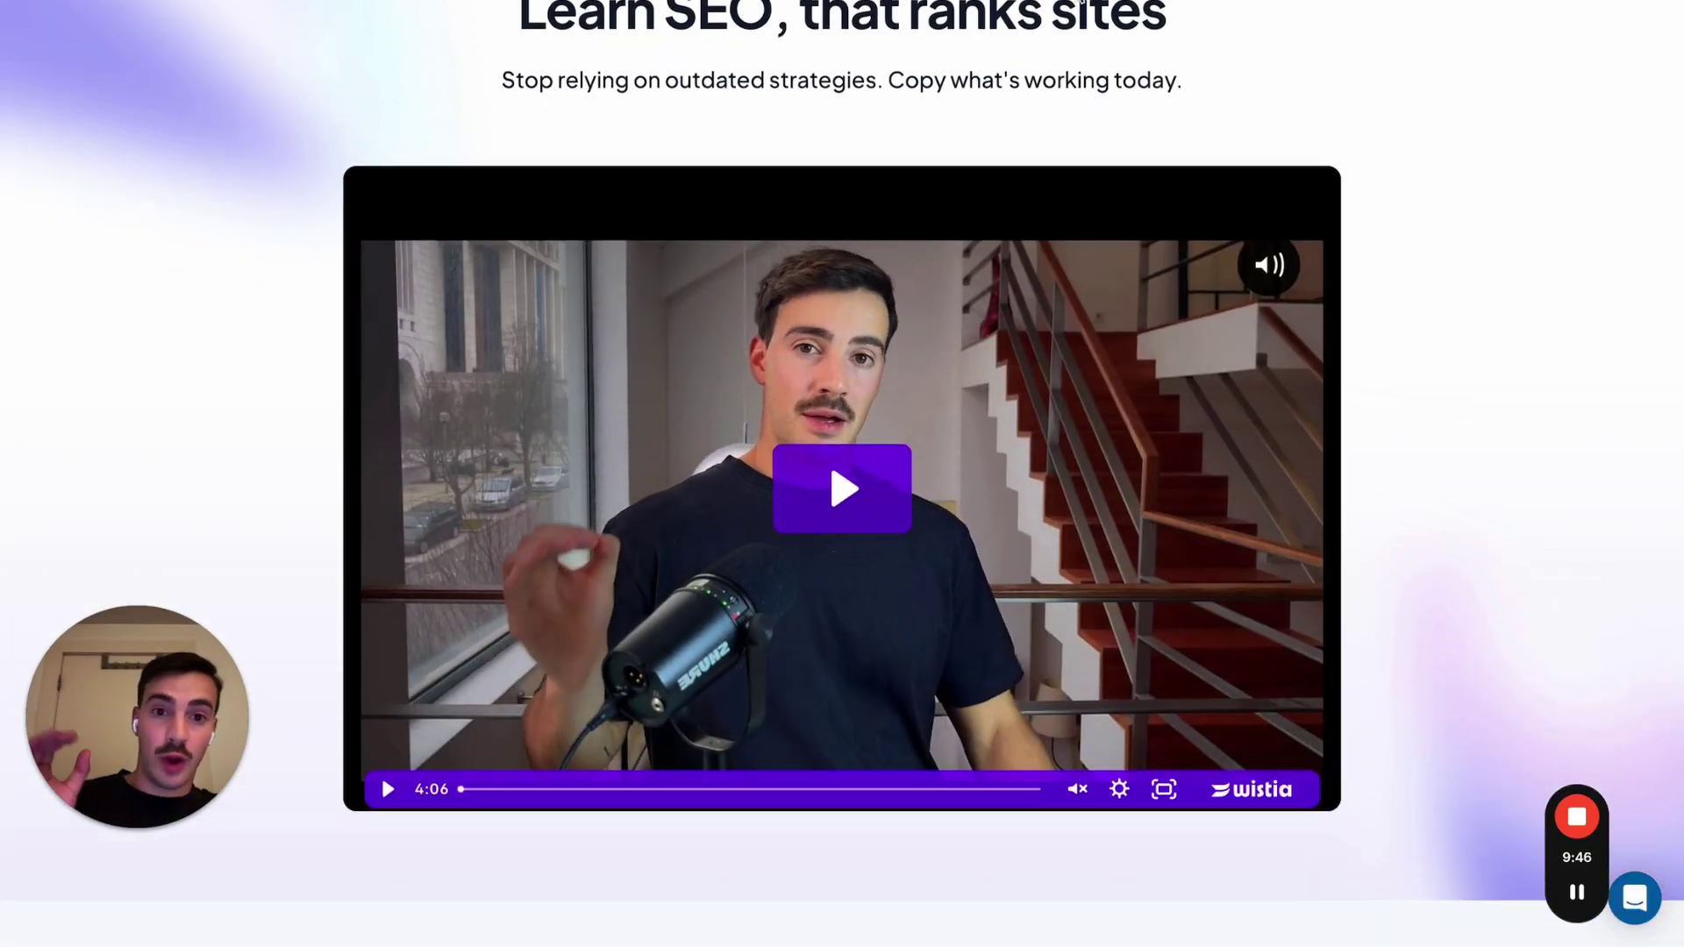
Step: Switch tabs and scroll through the Learn SEO course sections
key(ctrl+Tab)
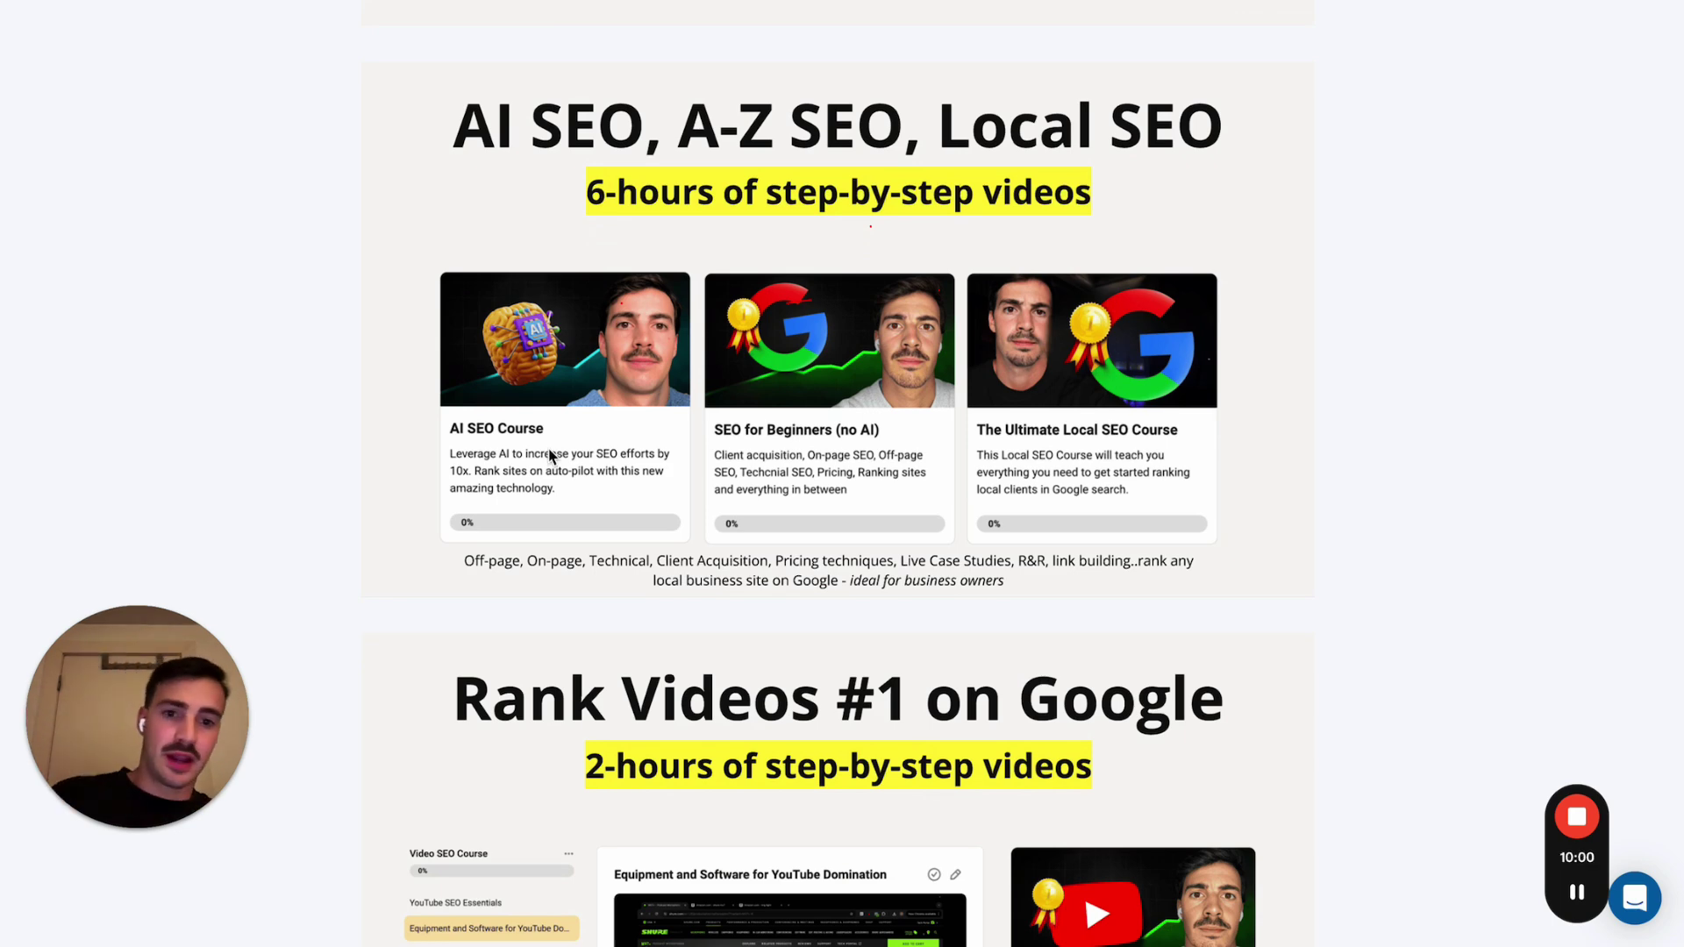
scroll(1170, 368, down, 7)
scroll(1170, 368, down, 5)
scroll(1171, 372, down, 2)
scroll(1171, 372, down, 3)
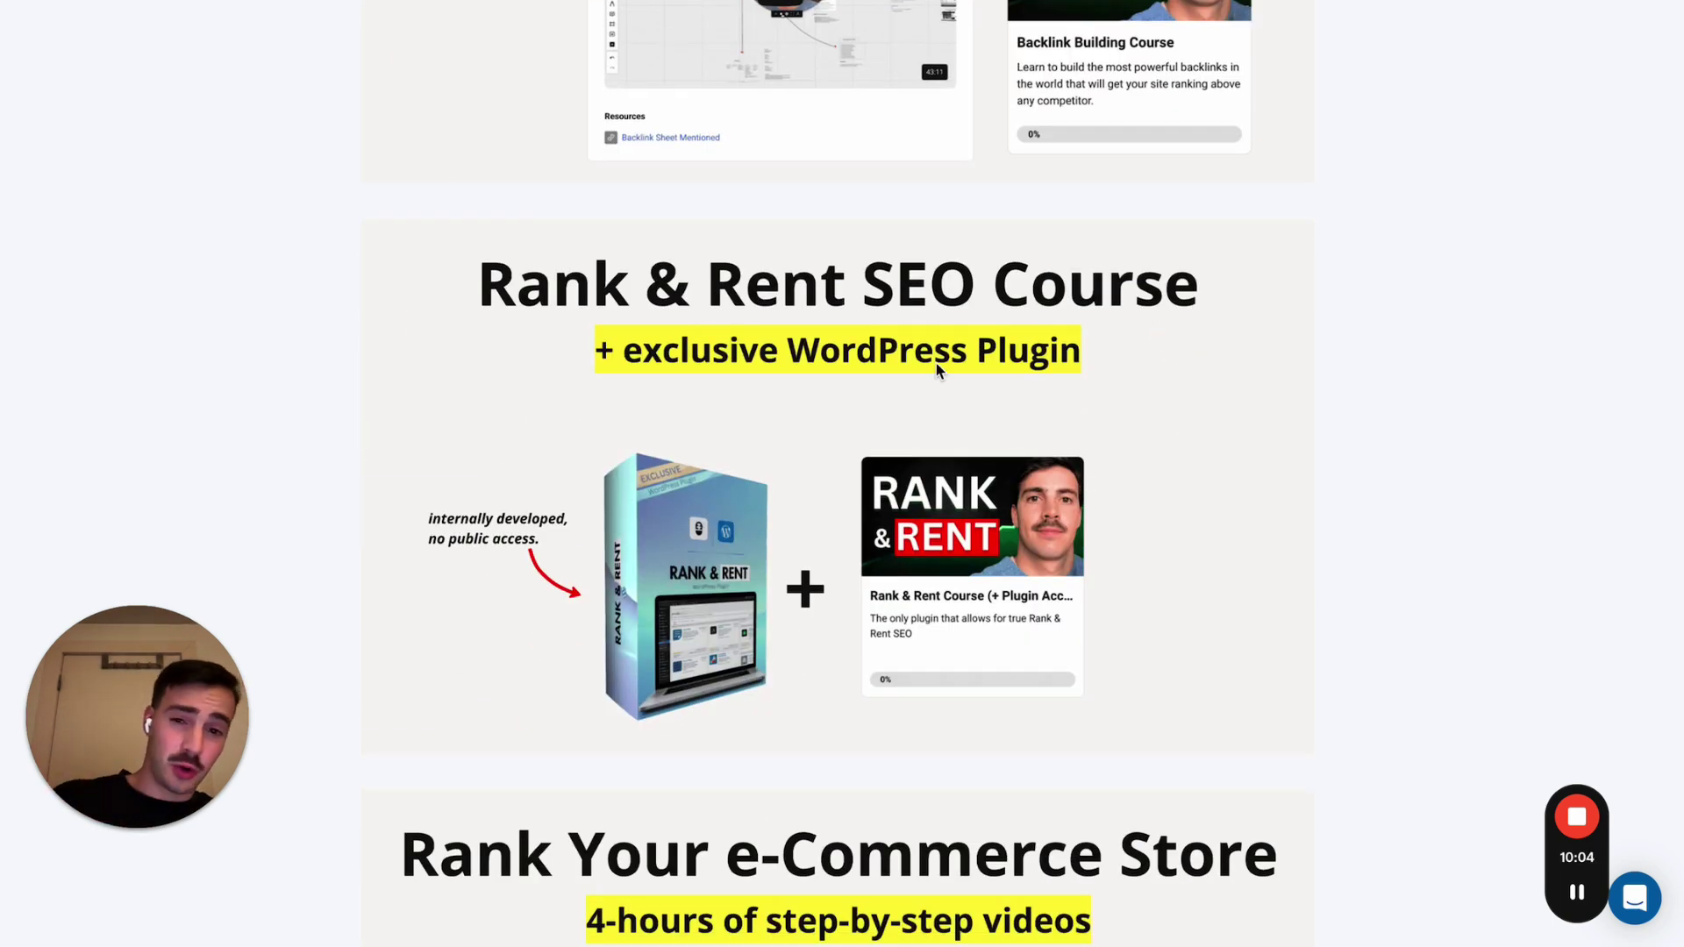
scroll(779, 530, down, 2)
scroll(775, 509, down, 3)
scroll(772, 494, down, 2)
scroll(772, 494, down, 7)
scroll(776, 495, up, 7)
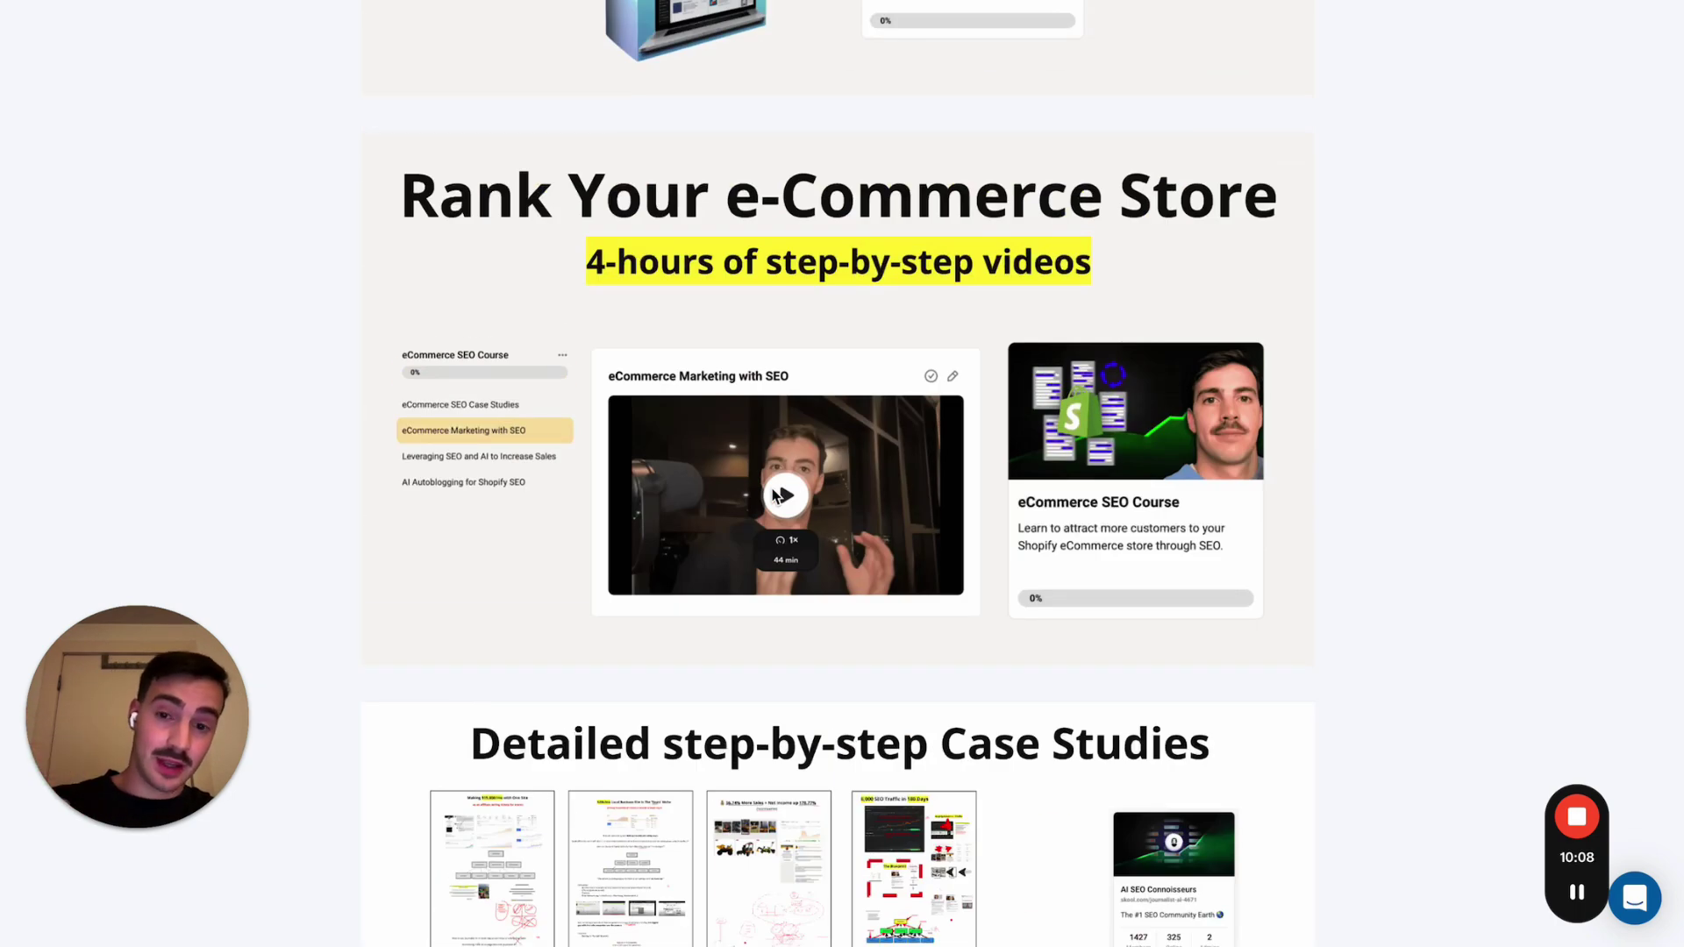
scroll(777, 495, down, 4)
scroll(702, 447, down, 2)
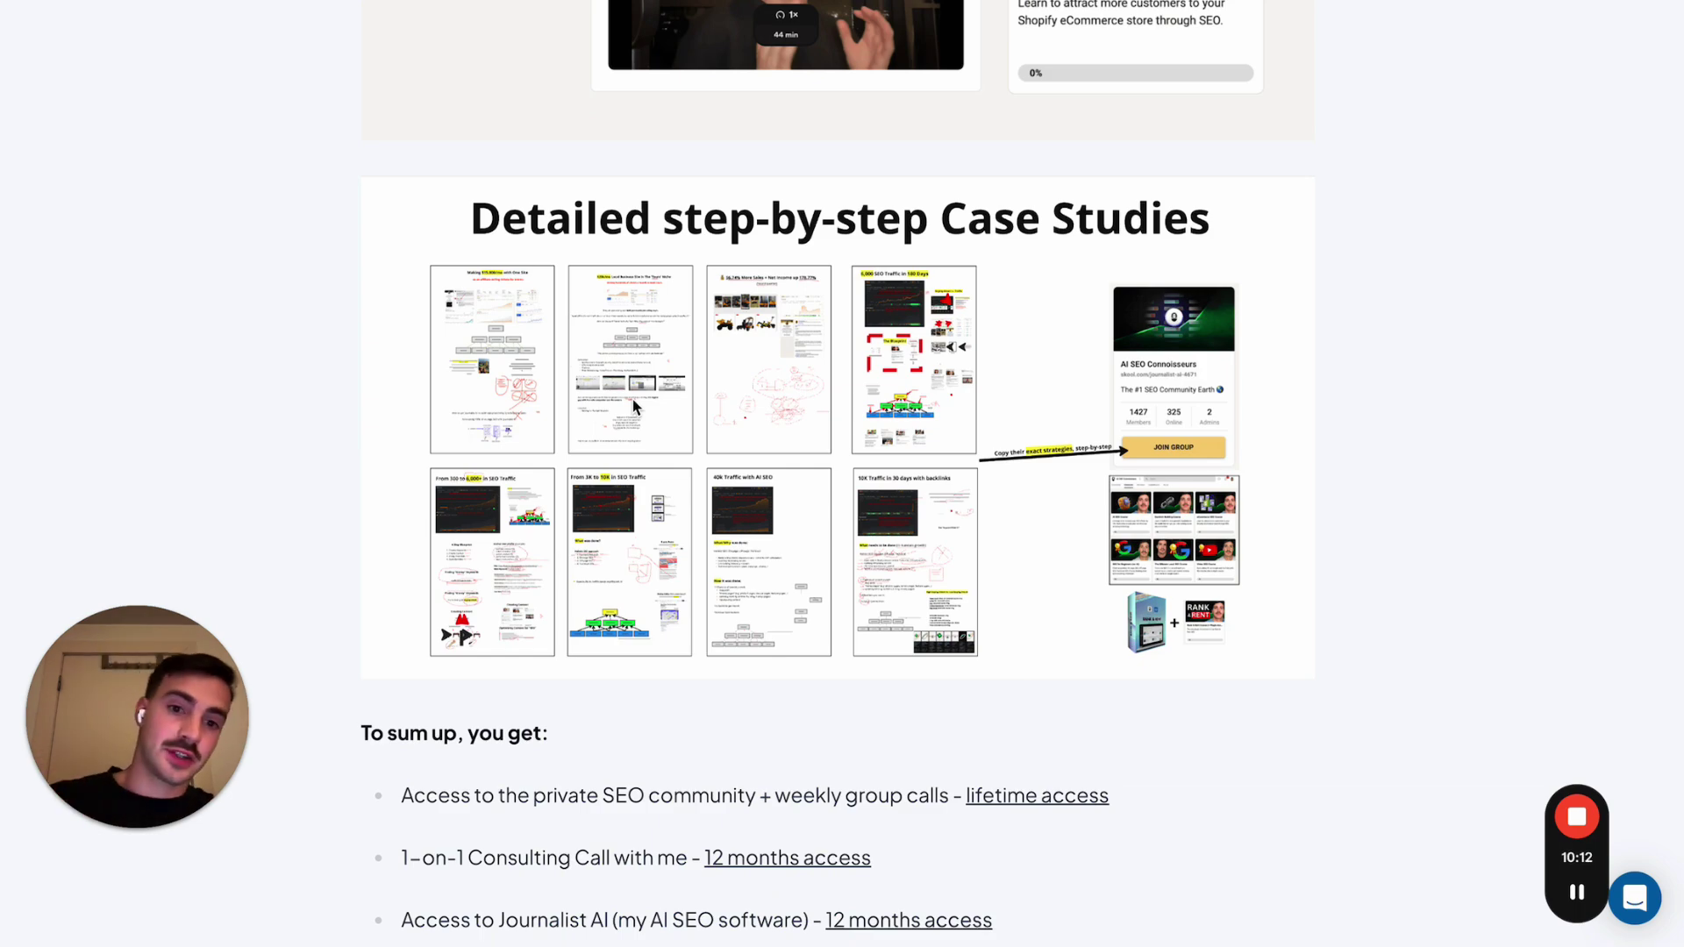
scroll(634, 406, down, 3)
scroll(649, 351, down, 2)
scroll(657, 332, up, 10)
scroll(660, 335, up, 5)
scroll(659, 335, up, 5)
scroll(659, 335, up, 5)
scroll(660, 335, up, 5)
scroll(667, 342, down, 2)
scroll(677, 351, down, 5)
scroll(678, 298, up, 8)
Step: Switch back to the Site Optimizer tab listing My brand's 35 internal link suggestions
key(ctrl+Tab)
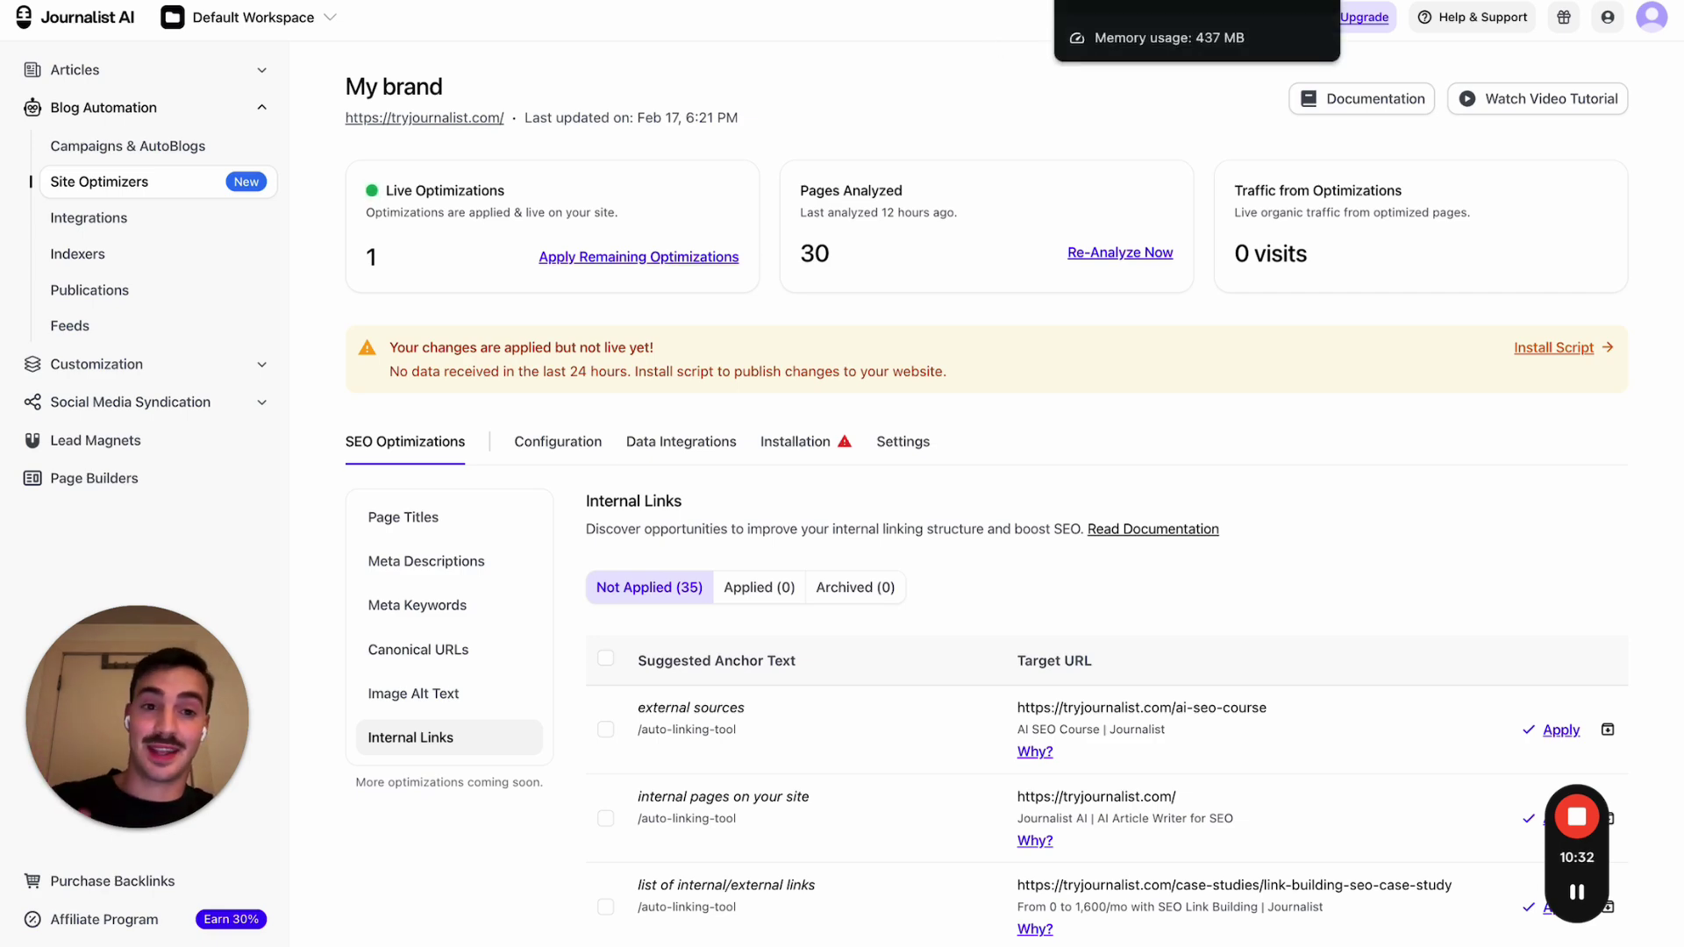
Step: Scroll through the Academy case-study results down to the 8-figure Tech Company example
scroll(1055, 340, down, 10)
scroll(1055, 341, down, 10)
scroll(1055, 340, down, 10)
scroll(1055, 340, up, 10)
scroll(1055, 340, up, 10)
scroll(1055, 341, down, 2)
scroll(1055, 340, down, 3)
scroll(1052, 333, down, 2)
scroll(1052, 334, down, 5)
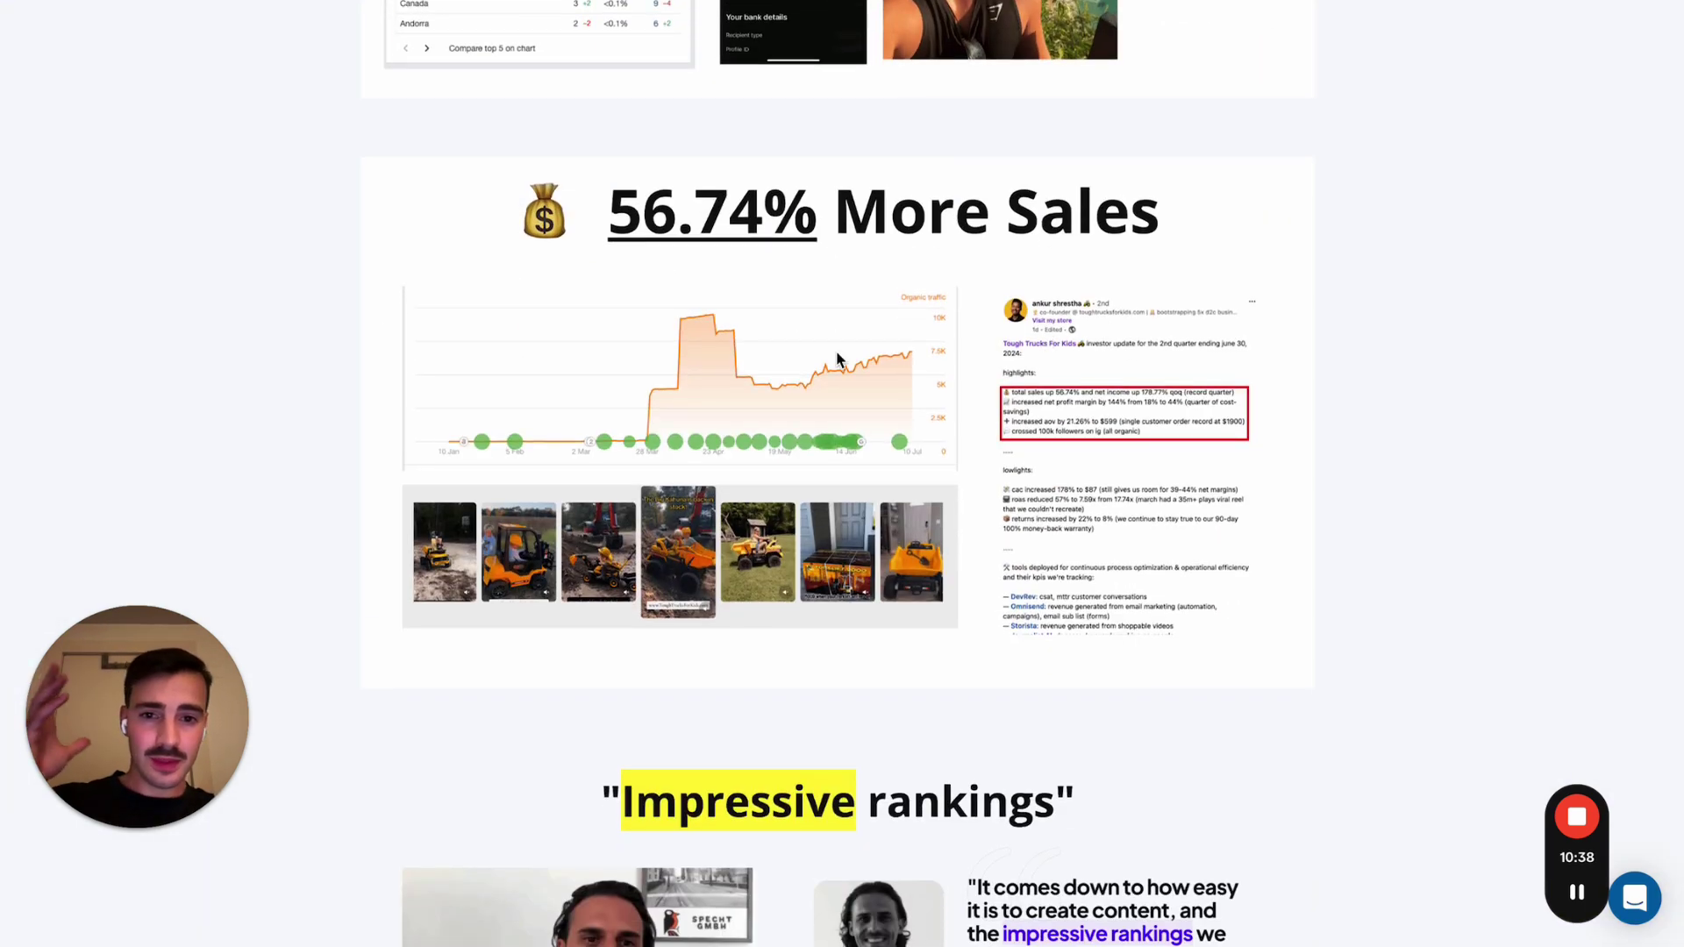
scroll(697, 370, down, 8)
scroll(989, 364, down, 2)
scroll(991, 369, up, 2)
scroll(990, 368, down, 6)
scroll(989, 365, down, 6)
scroll(986, 428, down, 7)
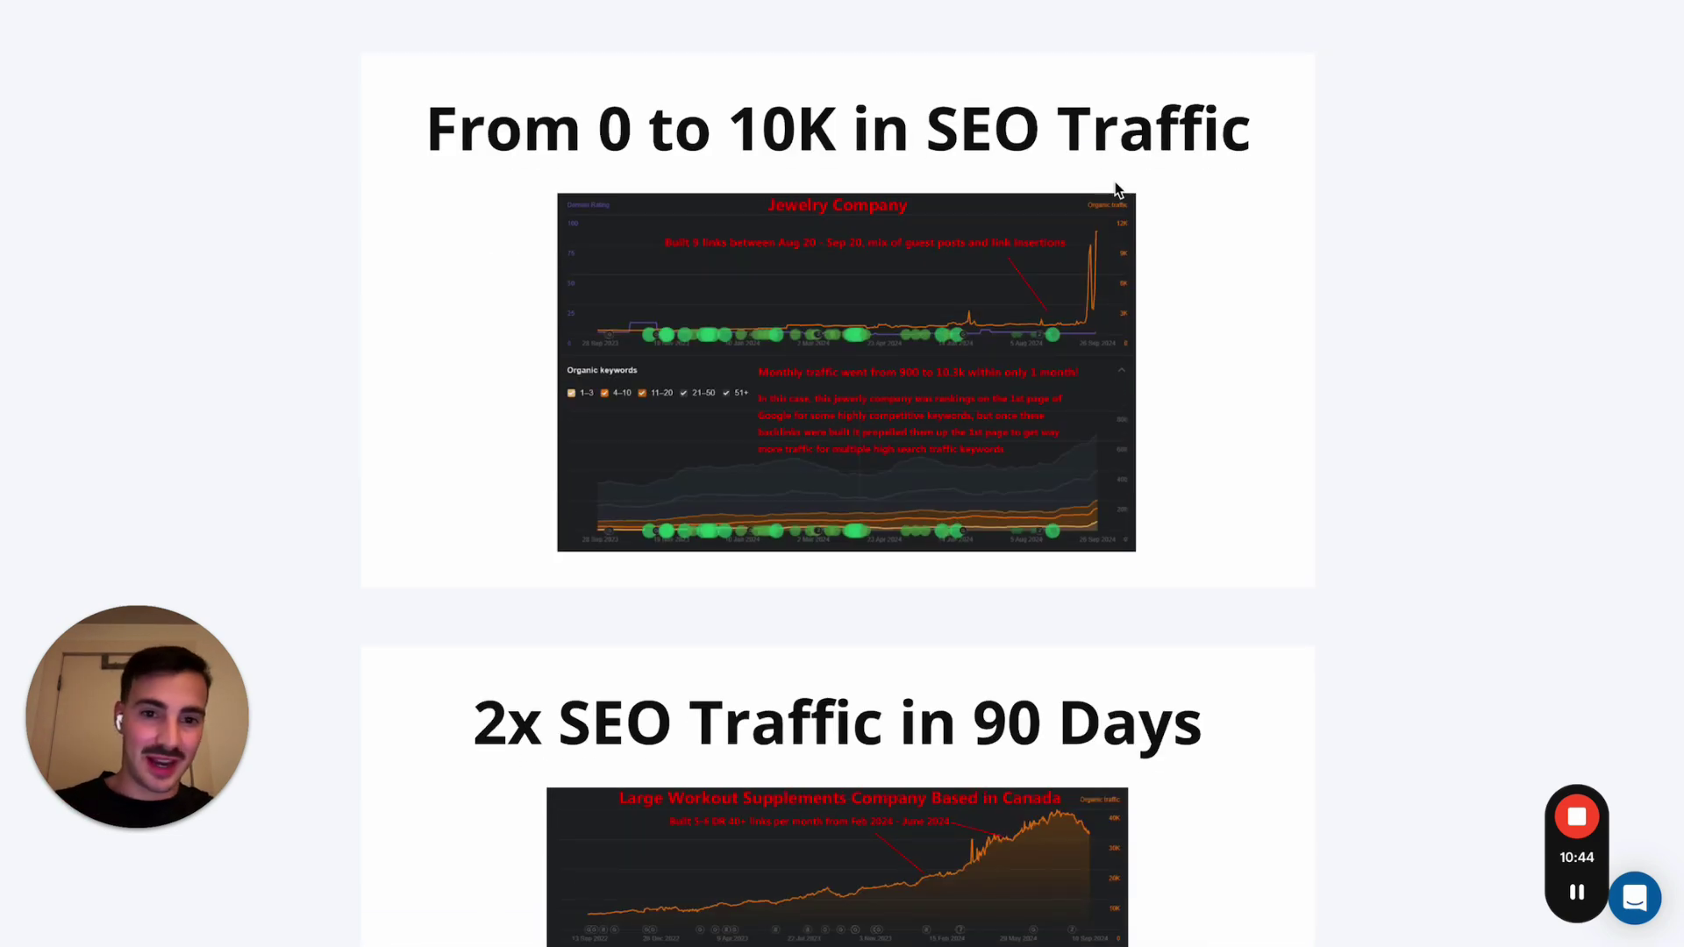
scroll(642, 406, down, 4)
scroll(642, 411, down, 2)
scroll(640, 412, down, 7)
scroll(869, 320, down, 6)
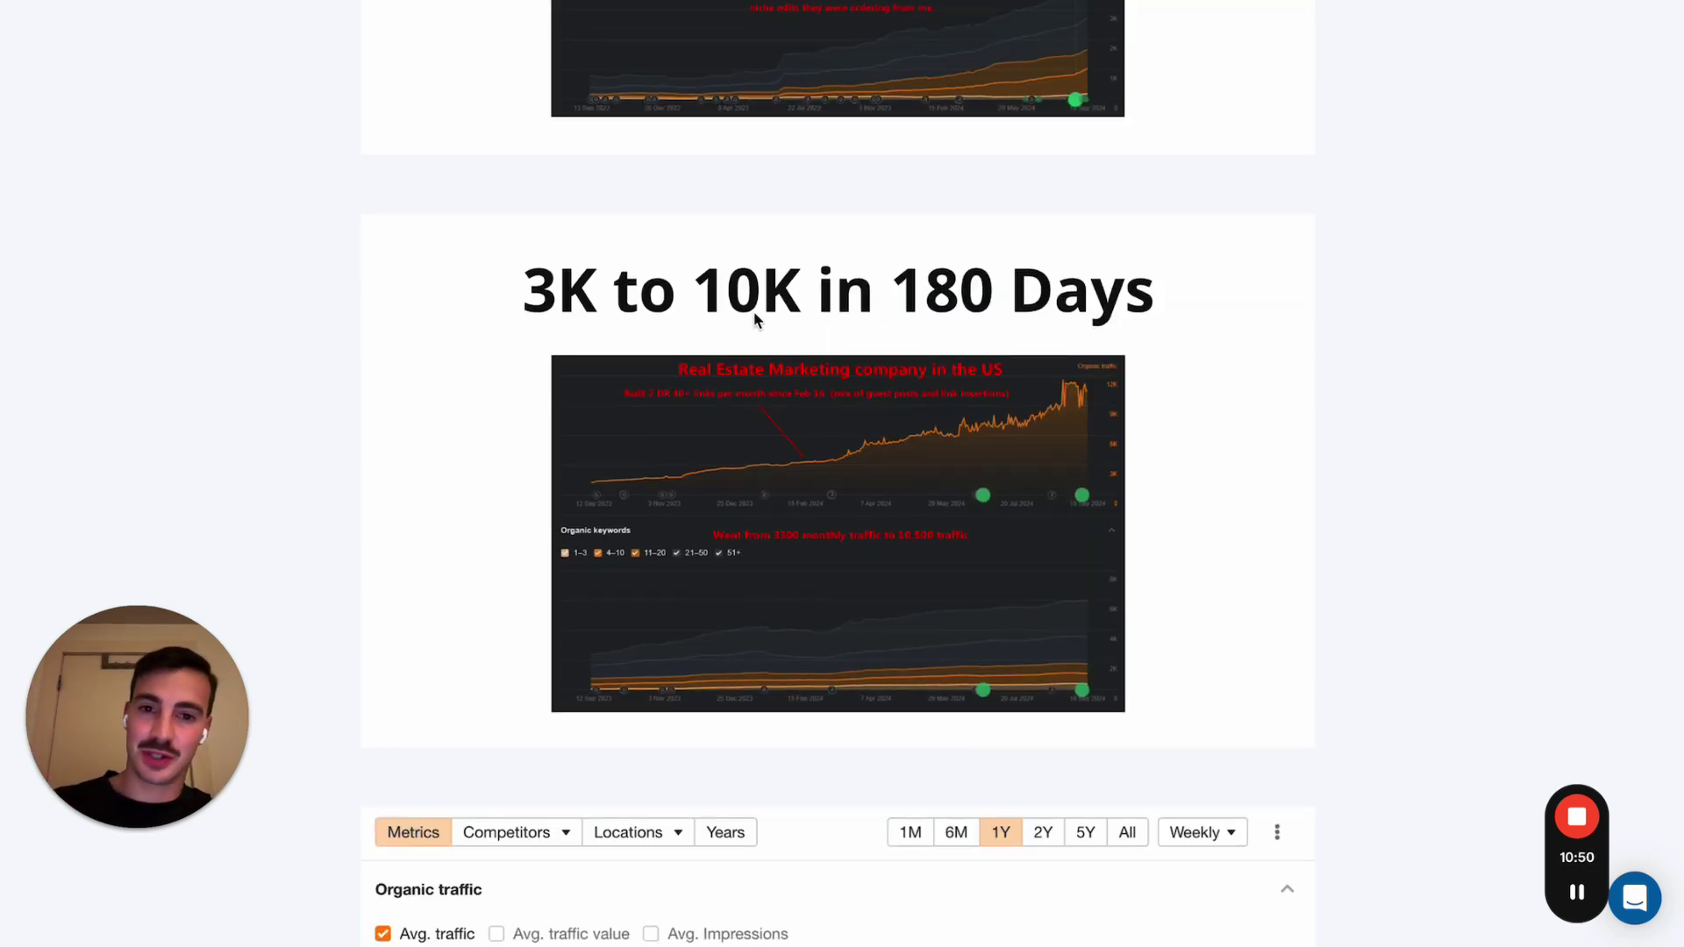
scroll(941, 347, down, 6)
scroll(942, 346, down, 3)
scroll(941, 347, up, 1)
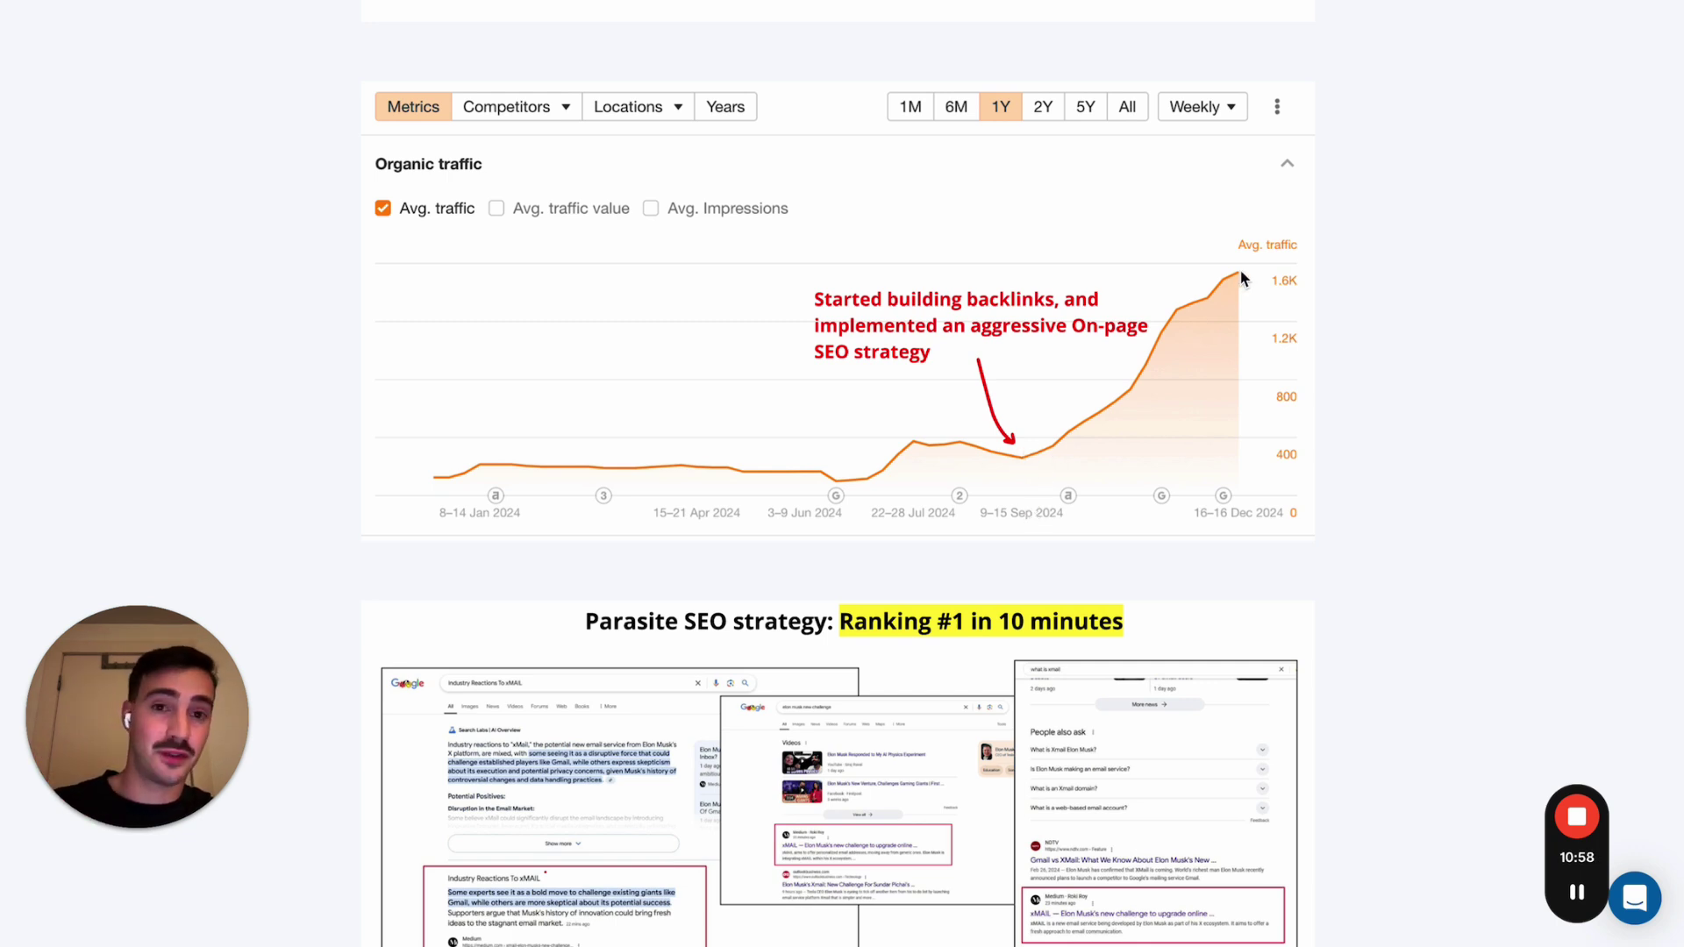
scroll(1239, 269, down, 7)
scroll(1239, 272, up, 3)
scroll(1210, 363, down, 2)
scroll(1210, 366, down, 4)
scroll(1210, 367, up, 7)
scroll(1210, 367, down, 3)
scroll(1211, 367, down, 3)
scroll(1208, 367, up, 5)
scroll(1175, 256, down, 2)
scroll(1424, 336, down, 10)
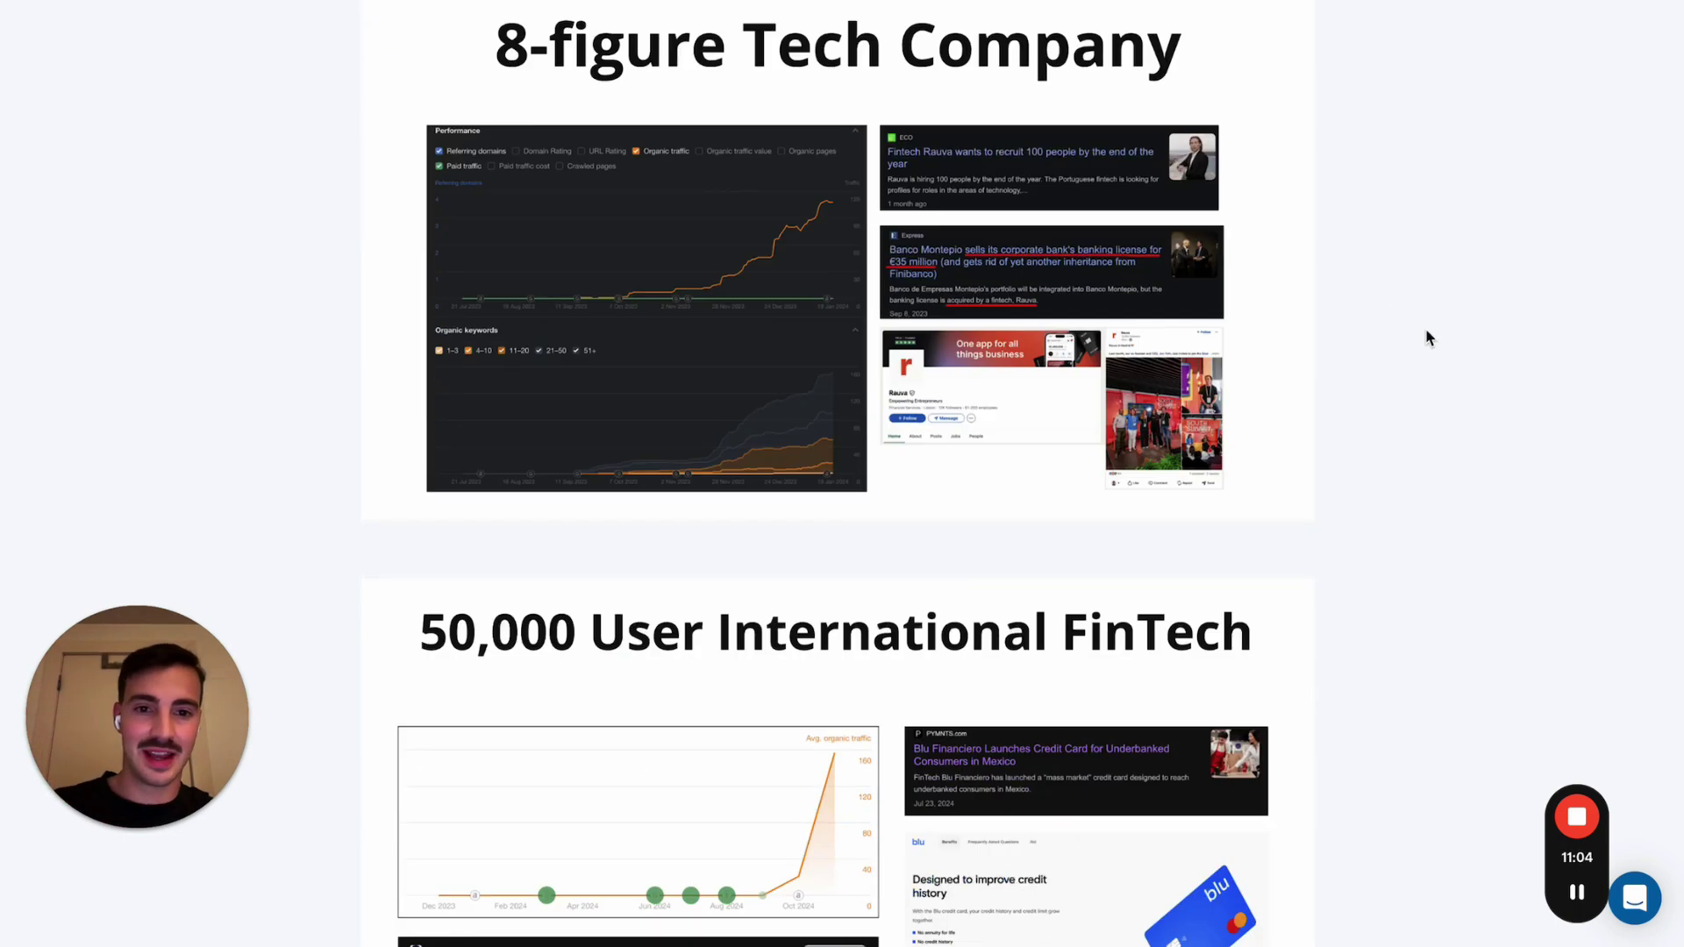
scroll(1426, 338, up, 8)
scroll(1296, 333, down, 6)
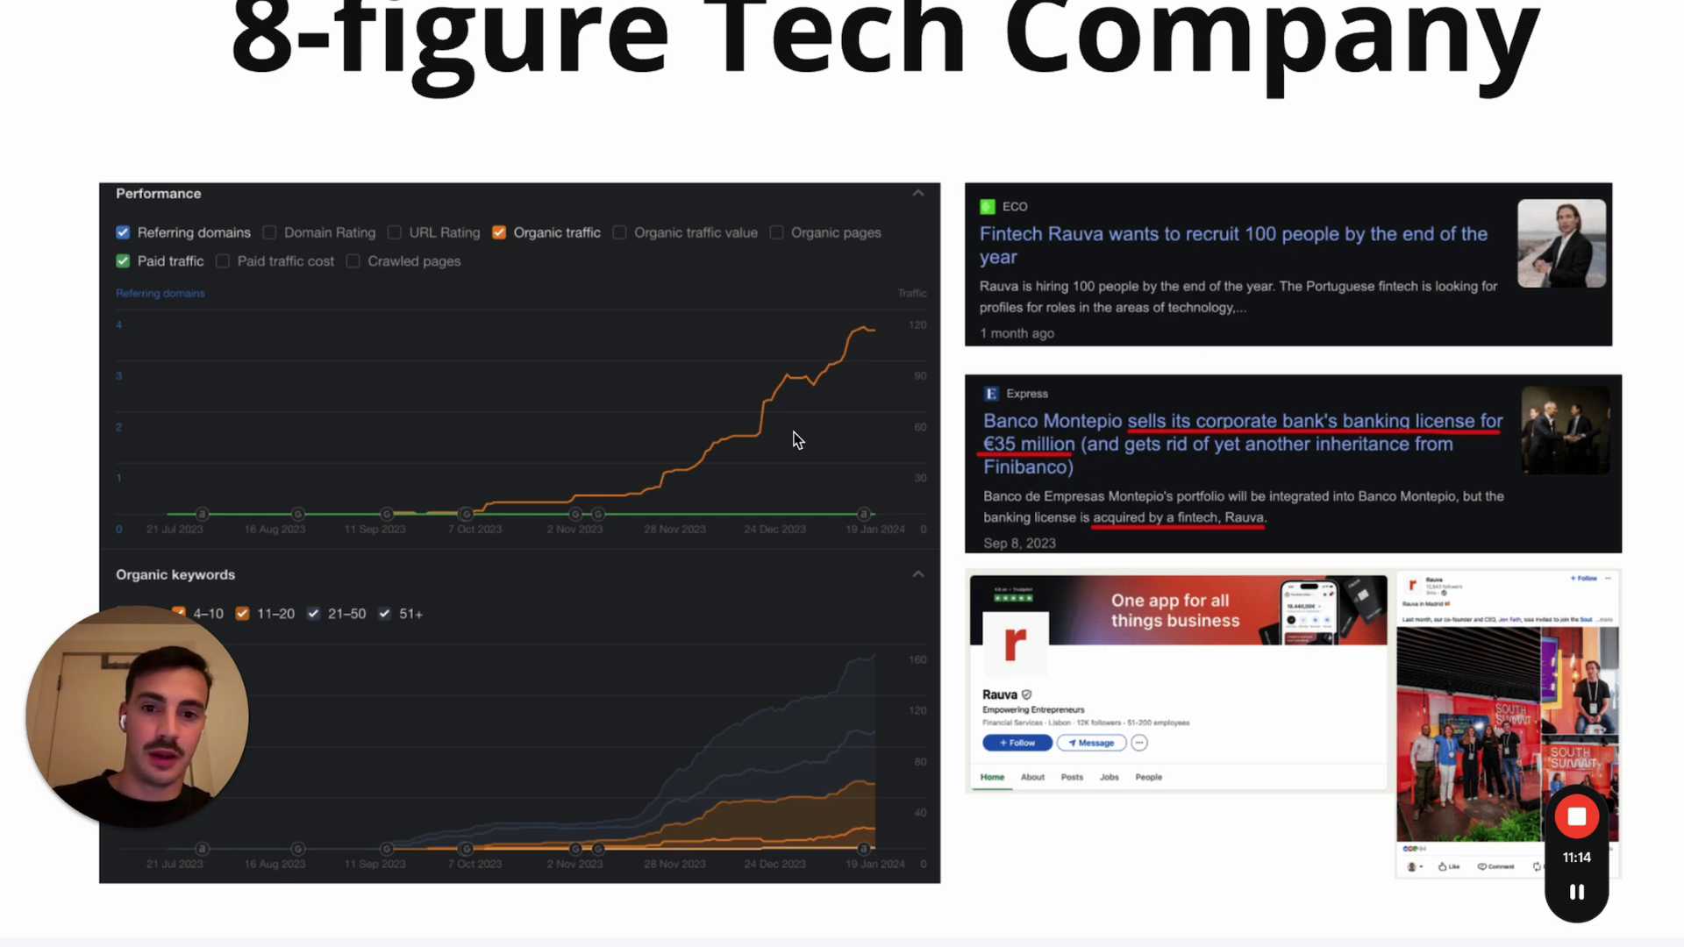
Step: Review the Enroll course list and the Money-back Guarantee section
scroll(797, 438, down, 1)
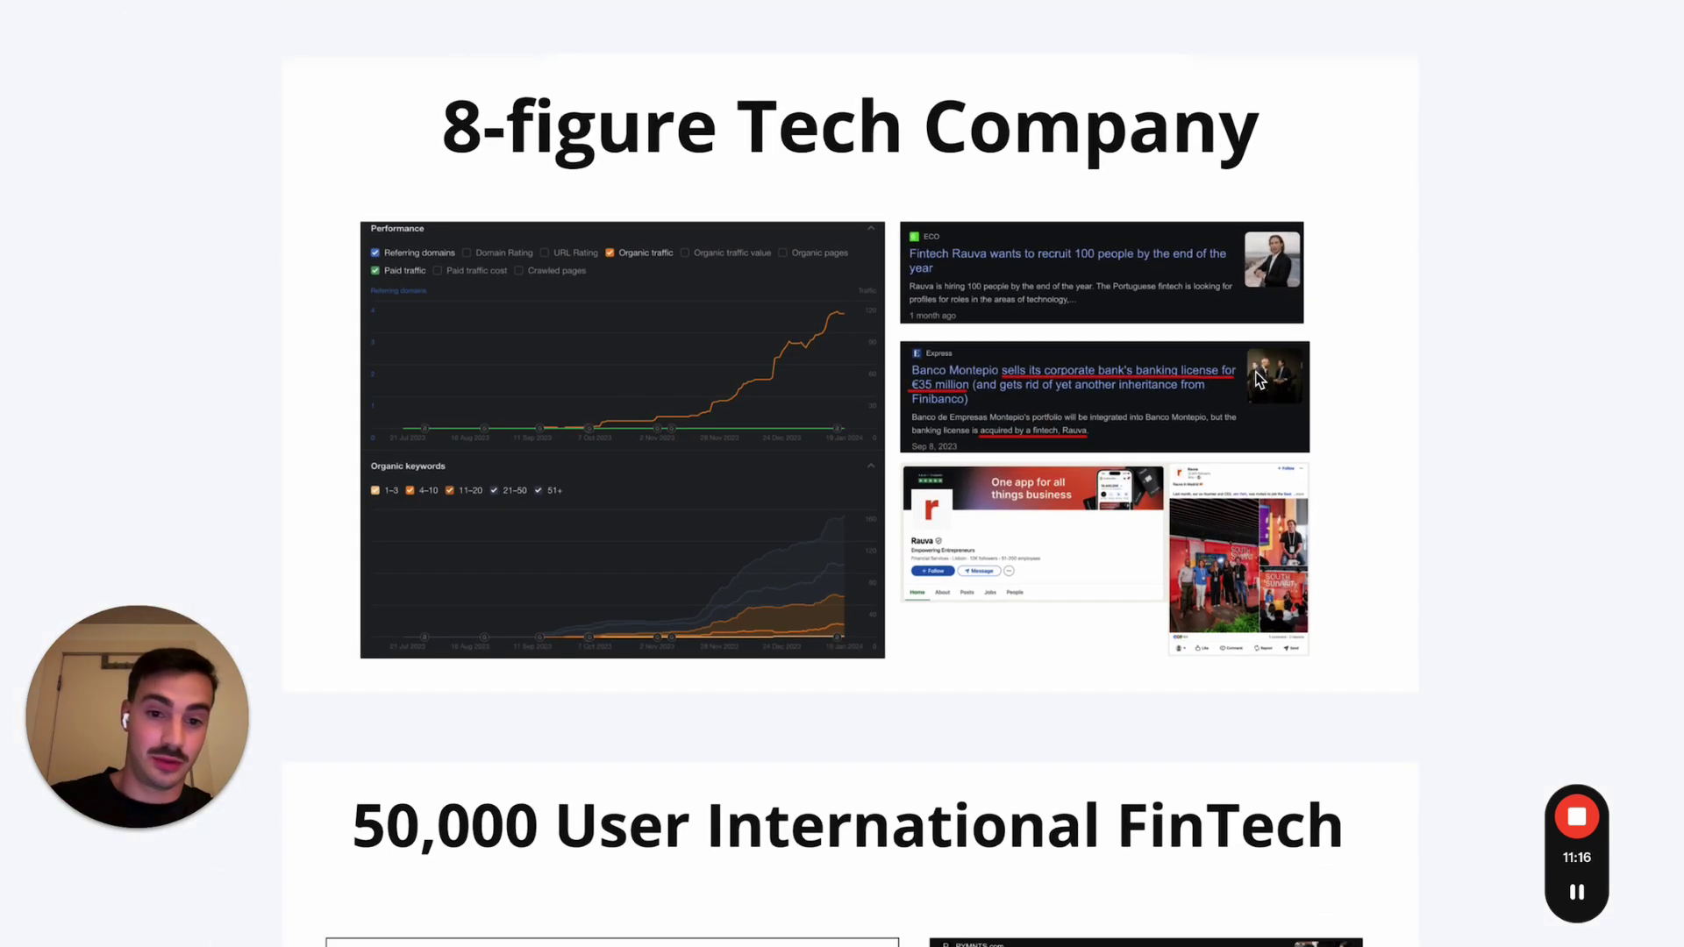
scroll(1296, 401, down, 2)
scroll(1281, 420, down, 5)
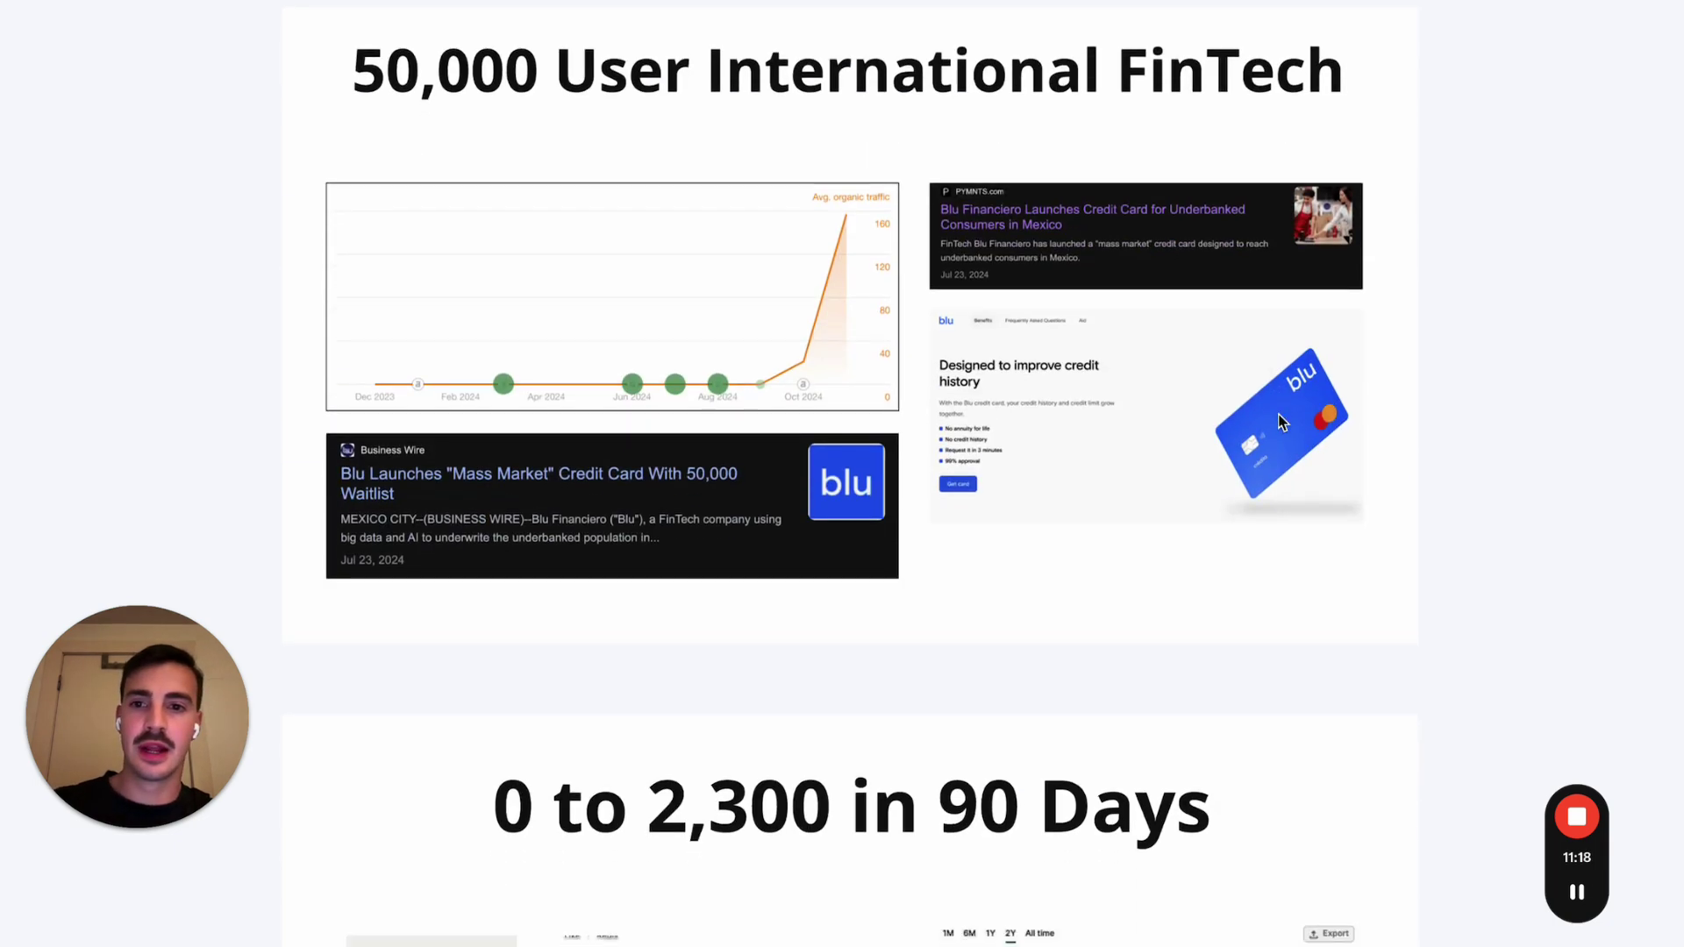
scroll(1100, 419, down, 2)
scroll(1101, 417, down, 4)
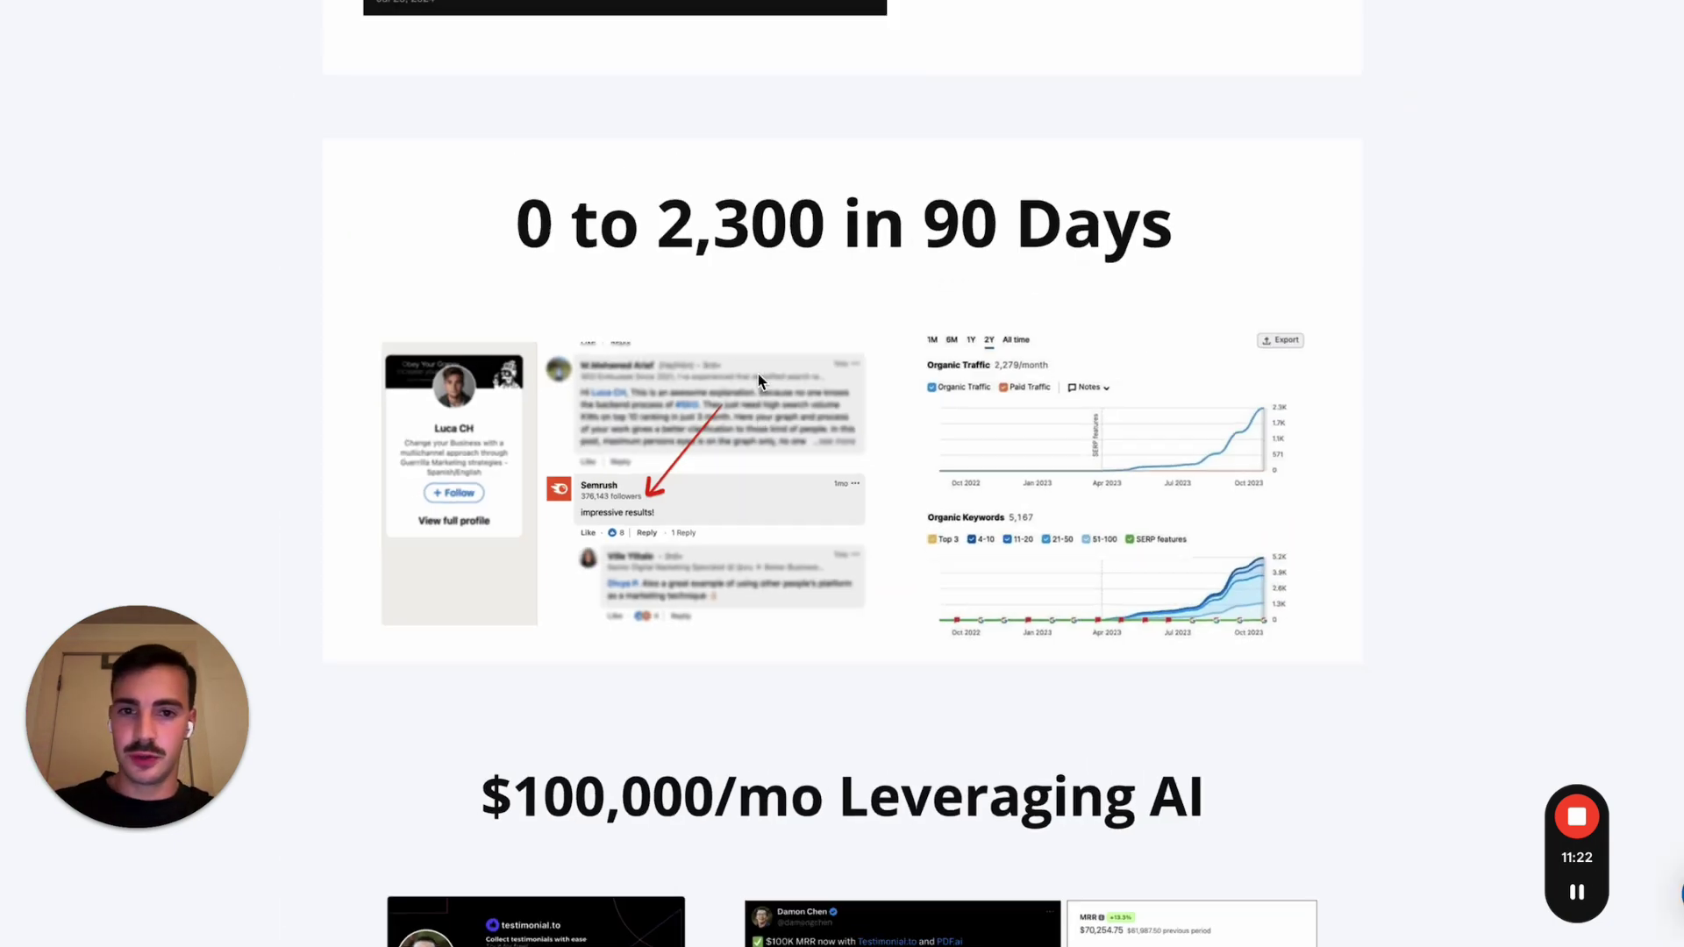
scroll(758, 379, down, 6)
scroll(759, 380, down, 4)
scroll(759, 379, down, 6)
scroll(758, 379, down, 1)
scroll(758, 379, down, 2)
scroll(759, 381, down, 6)
scroll(759, 379, up, 5)
scroll(759, 379, down, 3)
scroll(759, 379, up, 3)
scroll(759, 376, down, 2)
scroll(760, 376, down, 8)
scroll(760, 375, up, 4)
scroll(761, 375, up, 3)
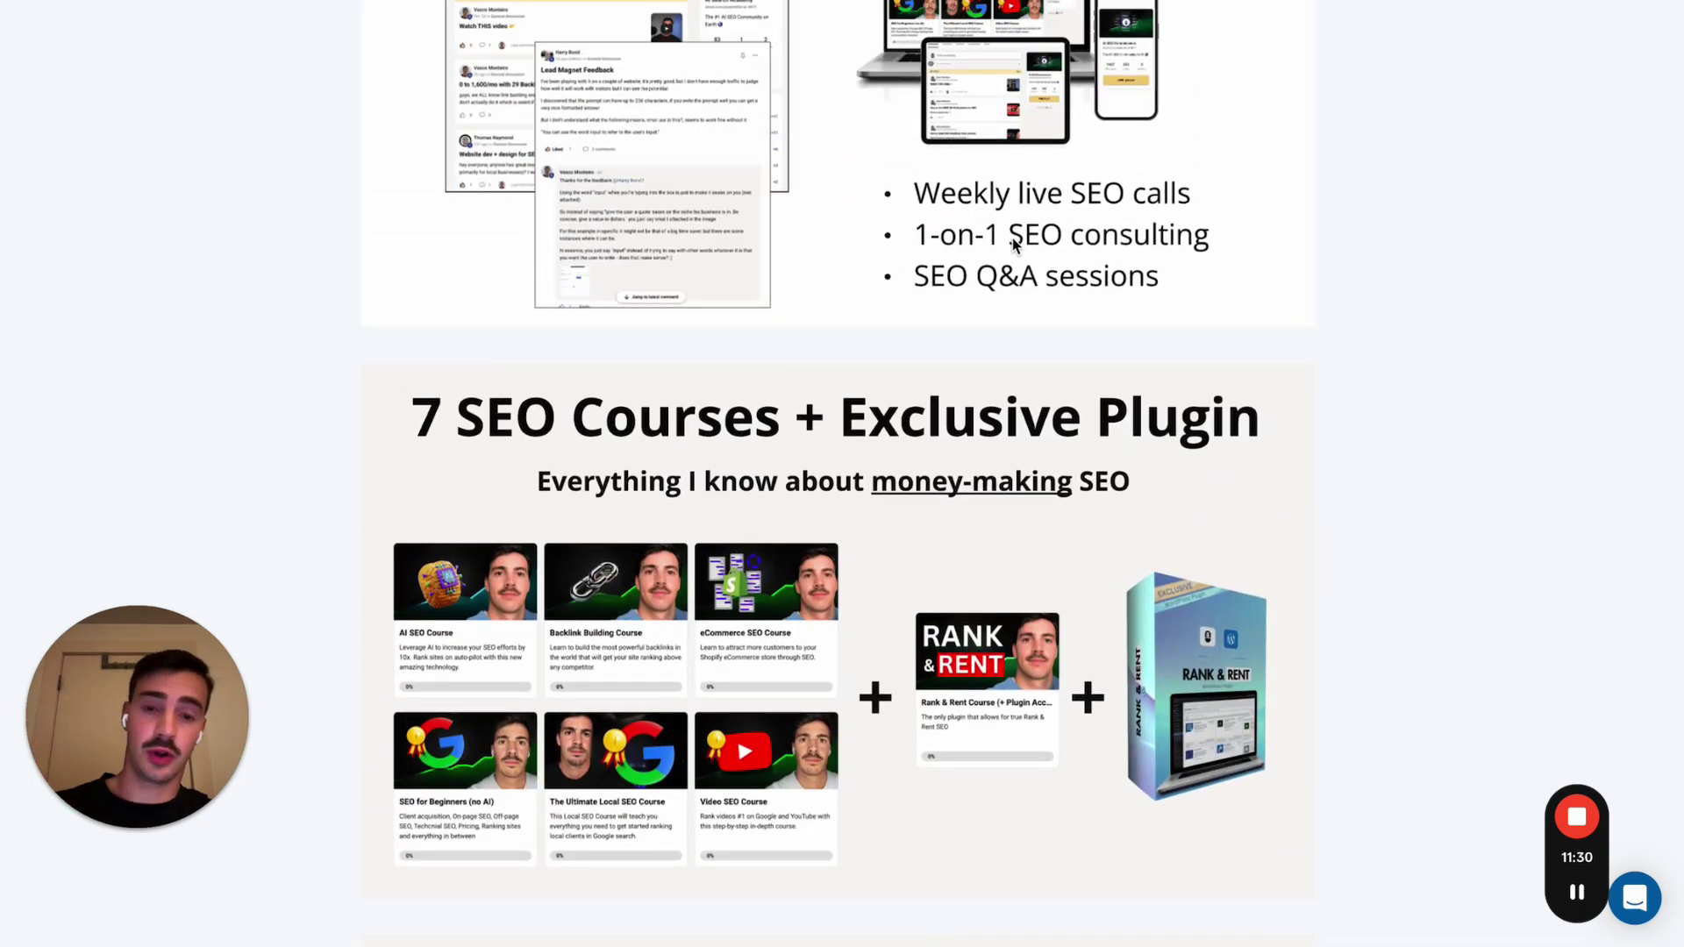
scroll(1112, 240, down, 8)
scroll(1112, 240, down, 8)
scroll(1111, 240, down, 10)
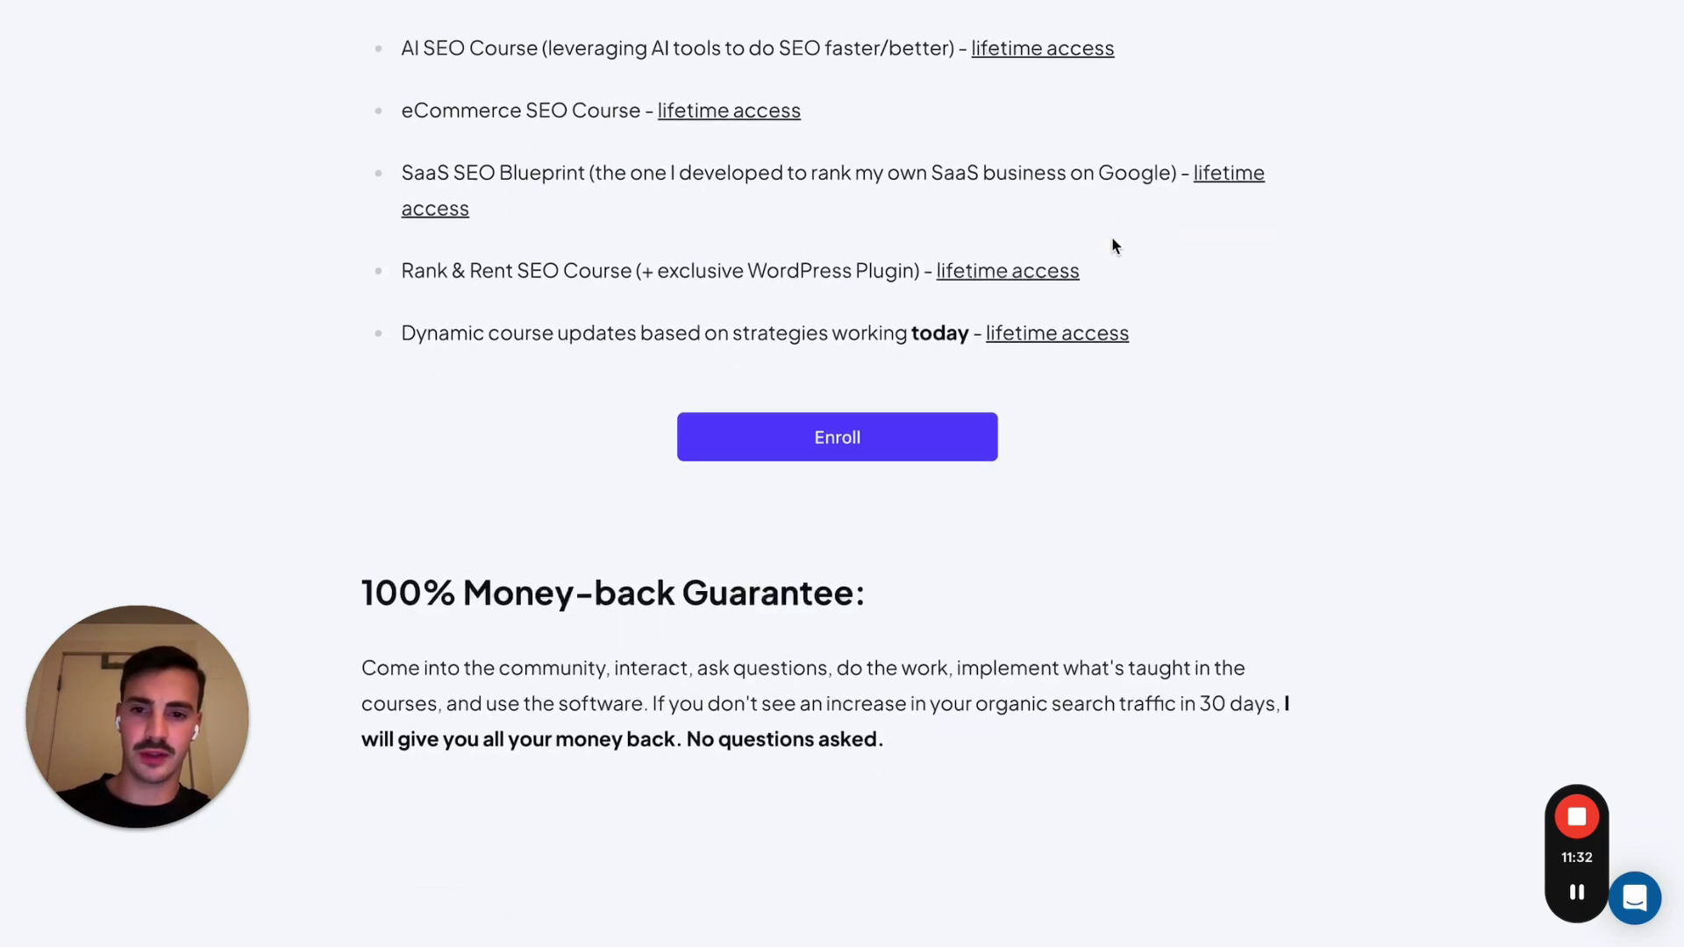
scroll(1112, 240, up, 5)
drag(359, 197, 676, 458)
scroll(676, 459, down, 6)
scroll(676, 459, up, 1)
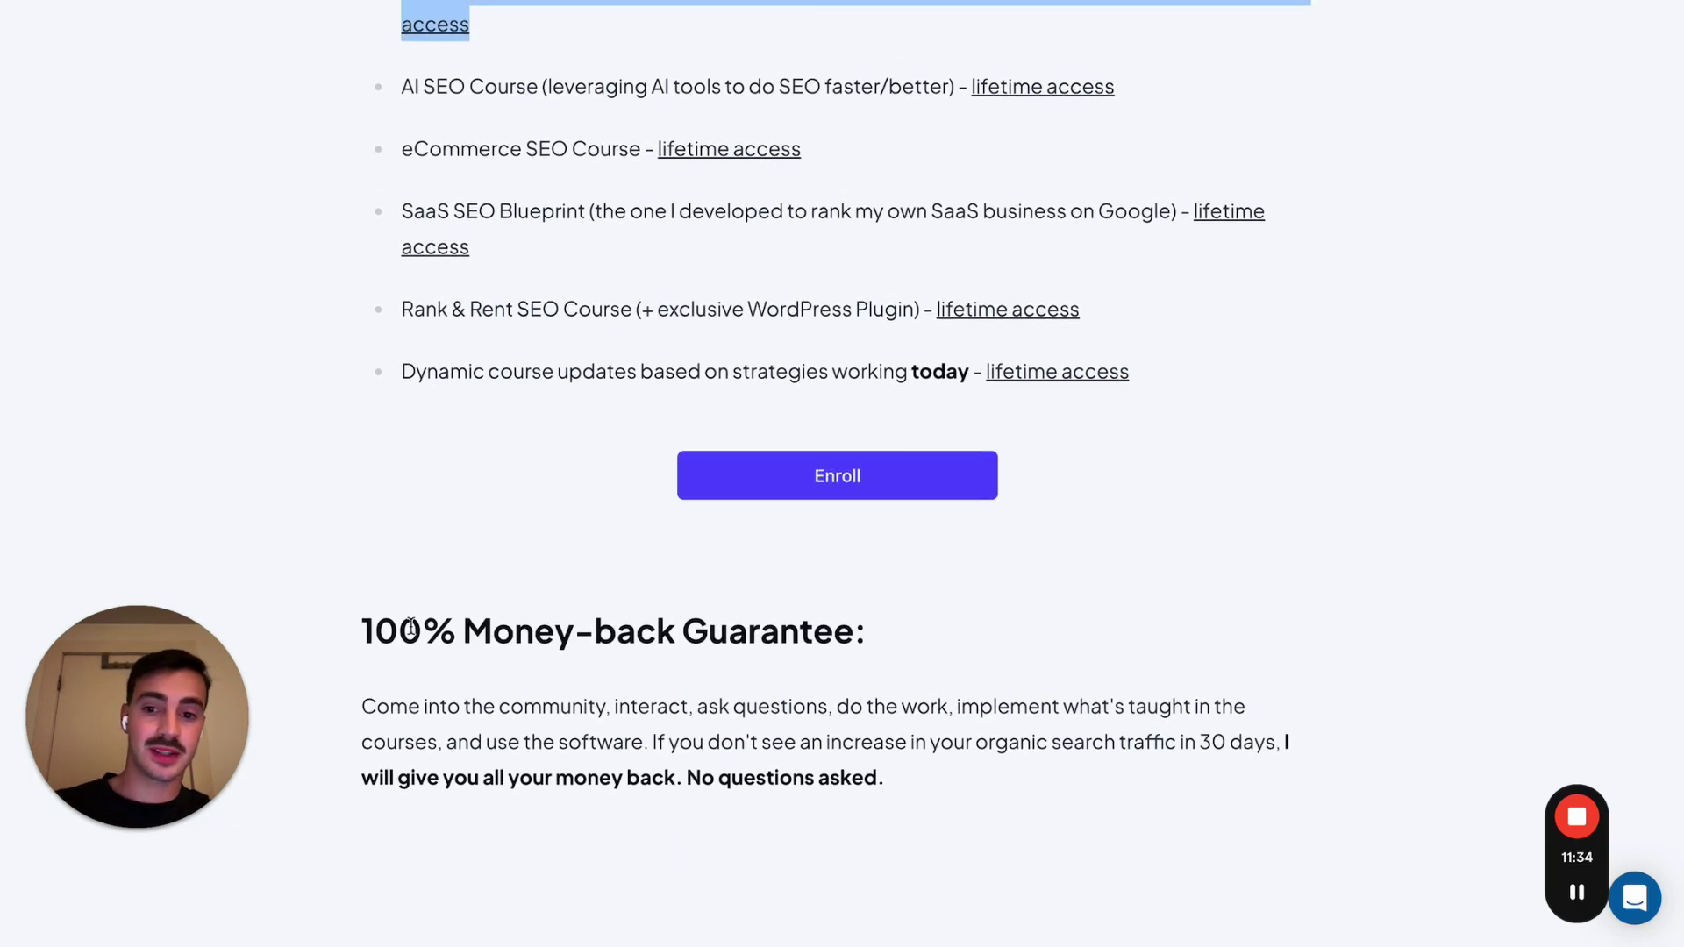
mouse_move(399, 631)
mouse_down()
mouse_move(828, 739)
mouse_move(918, 792)
mouse_up()
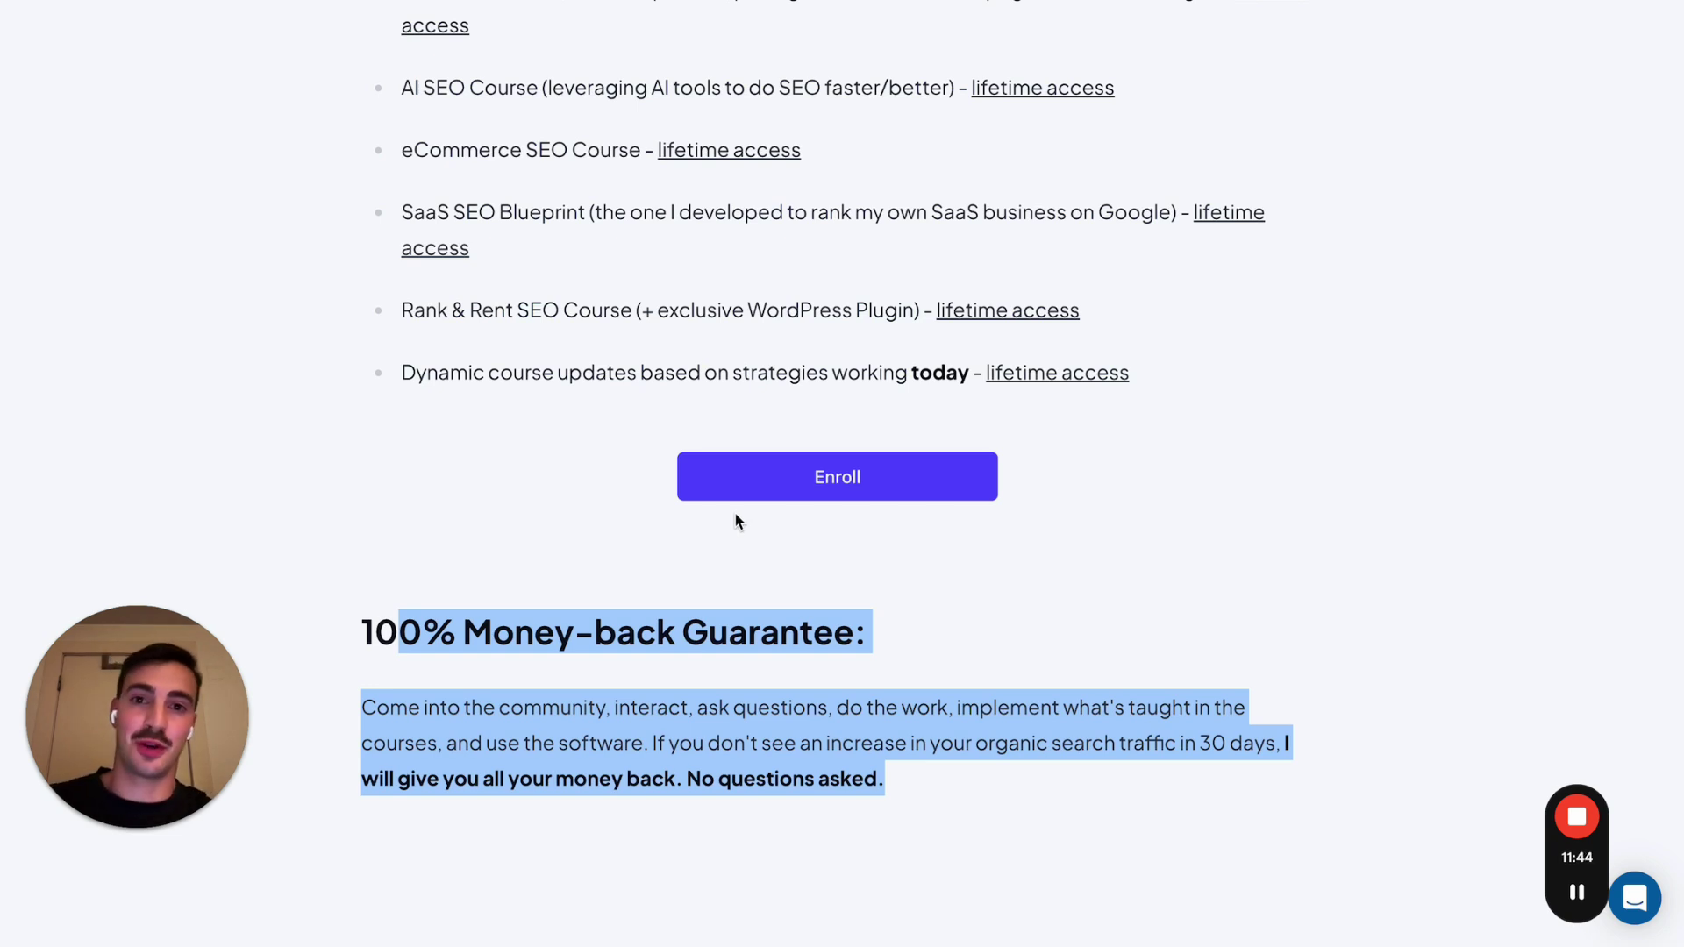
Step: Return to My brand's Site Optimizer dashboard with 35 internal links unapplied
scroll(1032, 279, up, 1)
scroll(1032, 279, up, 1)
key(ctrl+Tab)
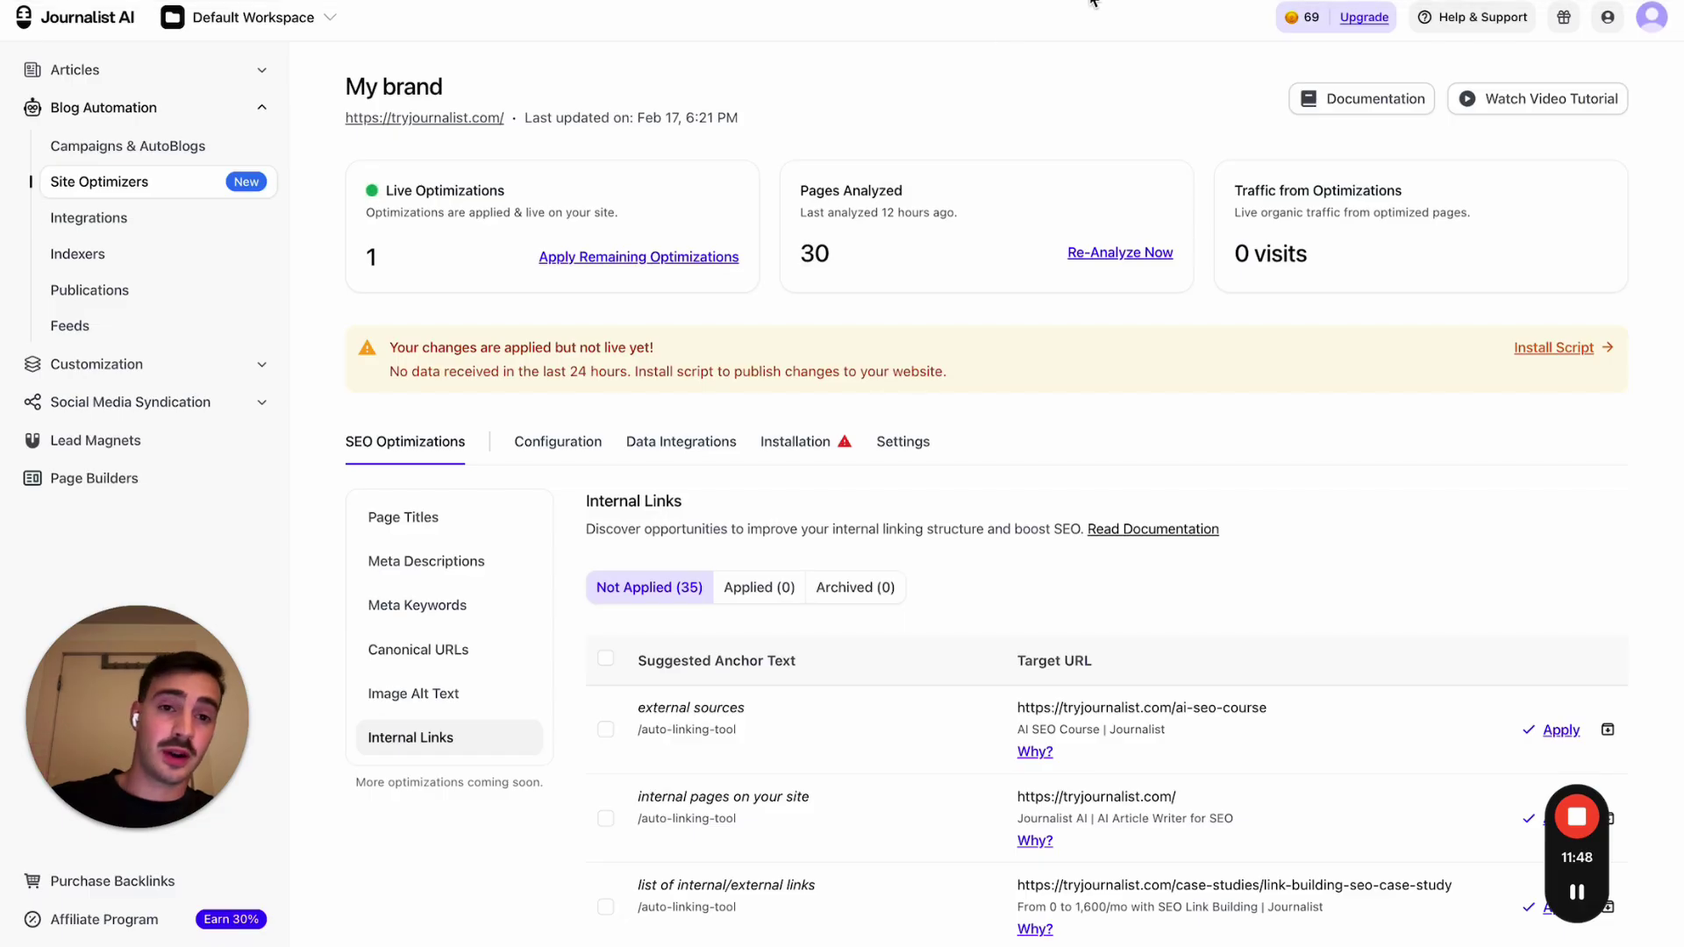